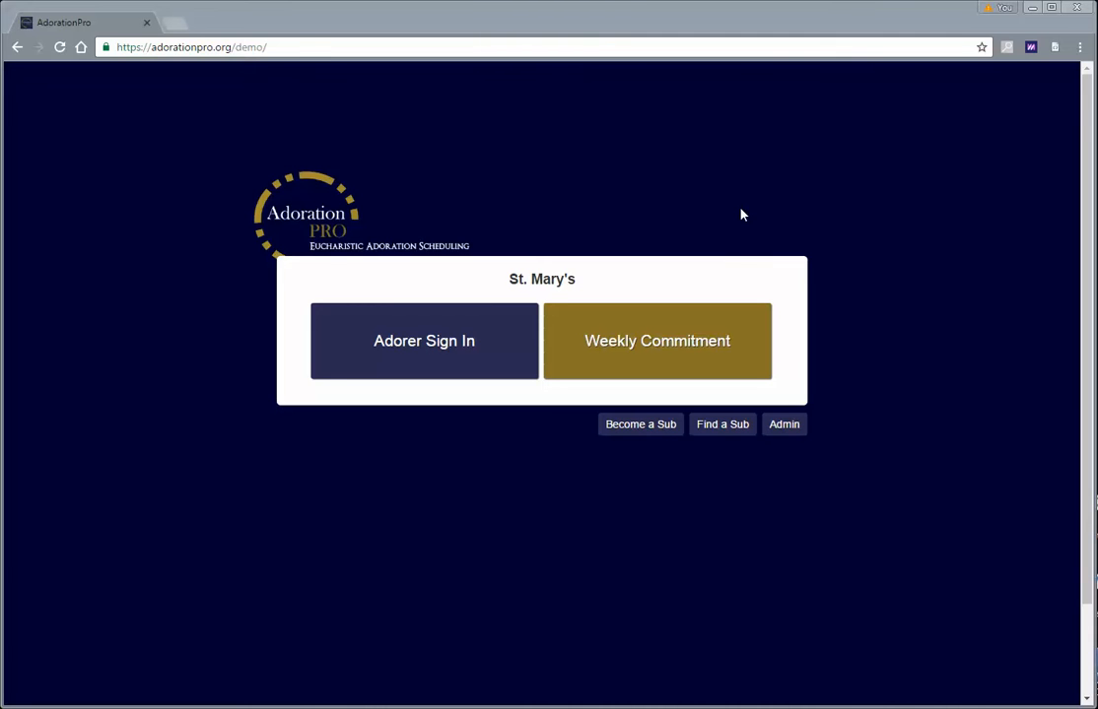
Open the weekly commitment signup schedule and scroll through its day columns
left_click(308, 47)
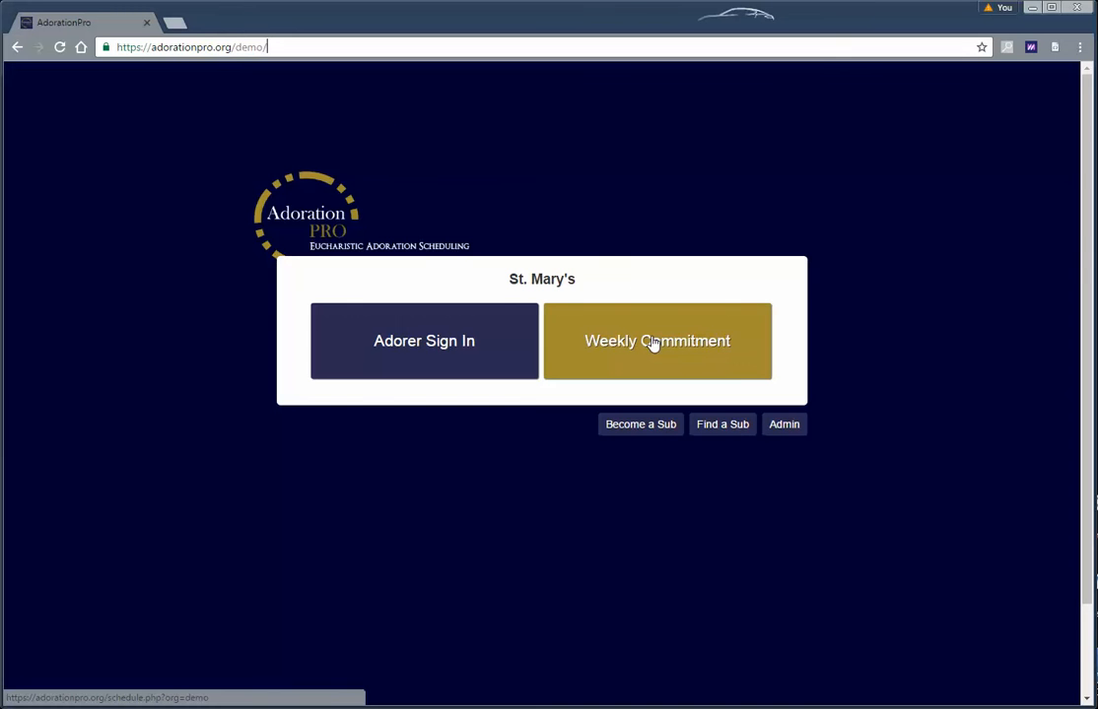
left_click(652, 345)
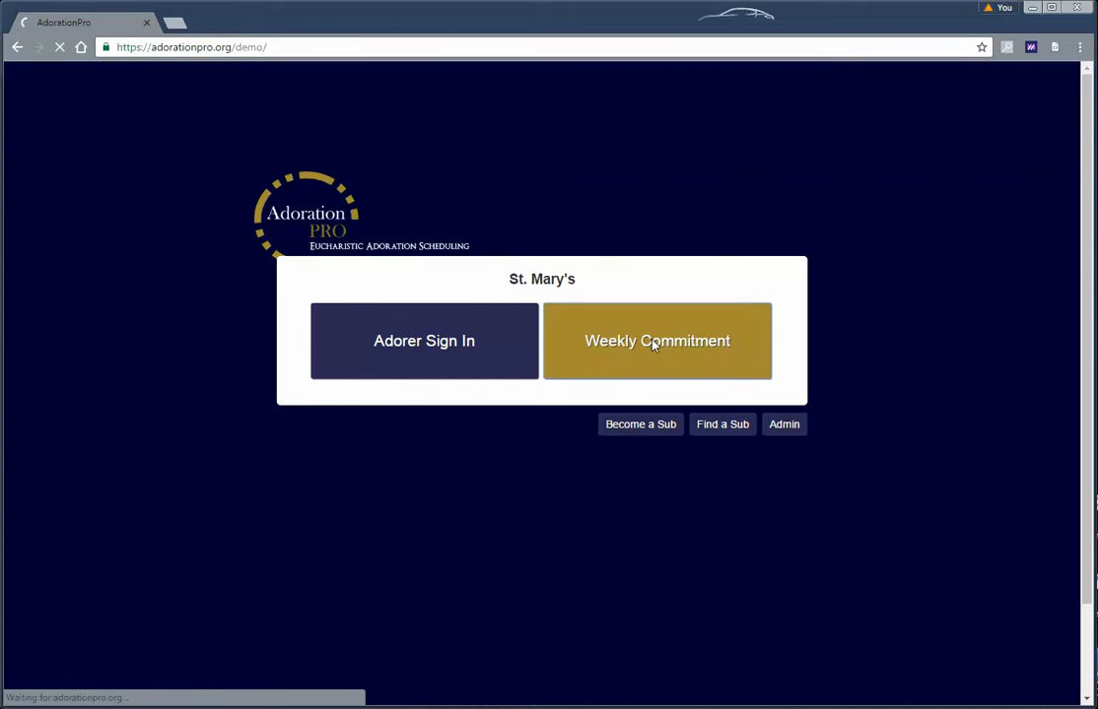
scroll(270, 359, "down", 2)
scroll(274, 362, "up", 1)
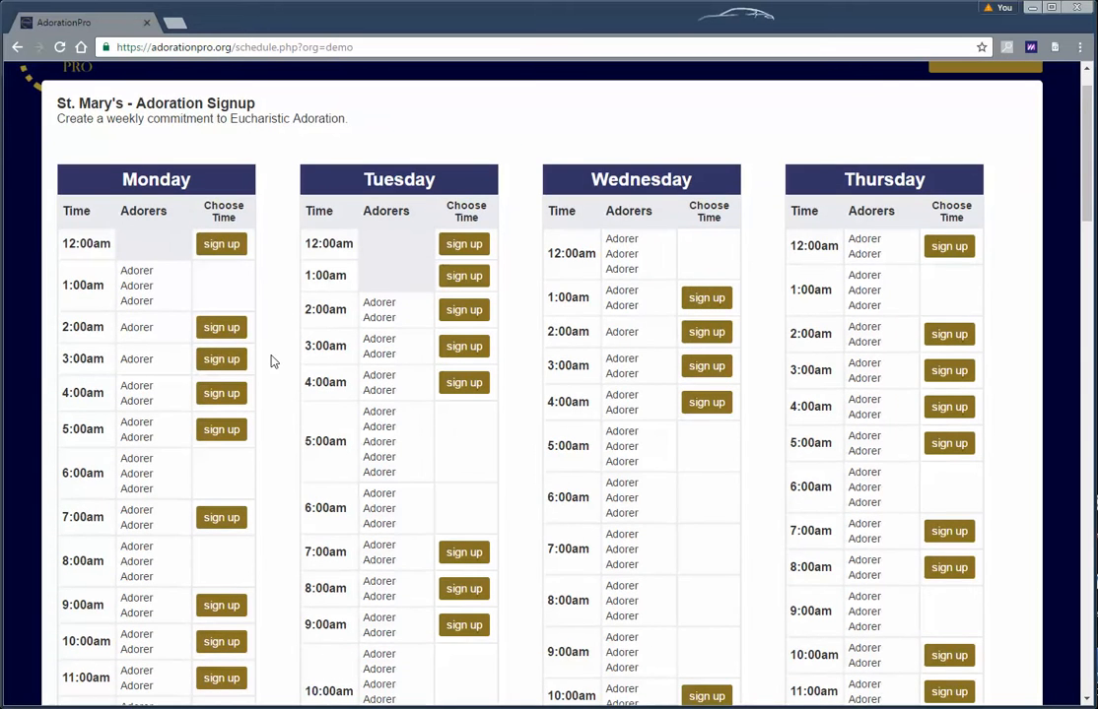
scroll(274, 362, "up", 1)
scroll(274, 362, "down", 1)
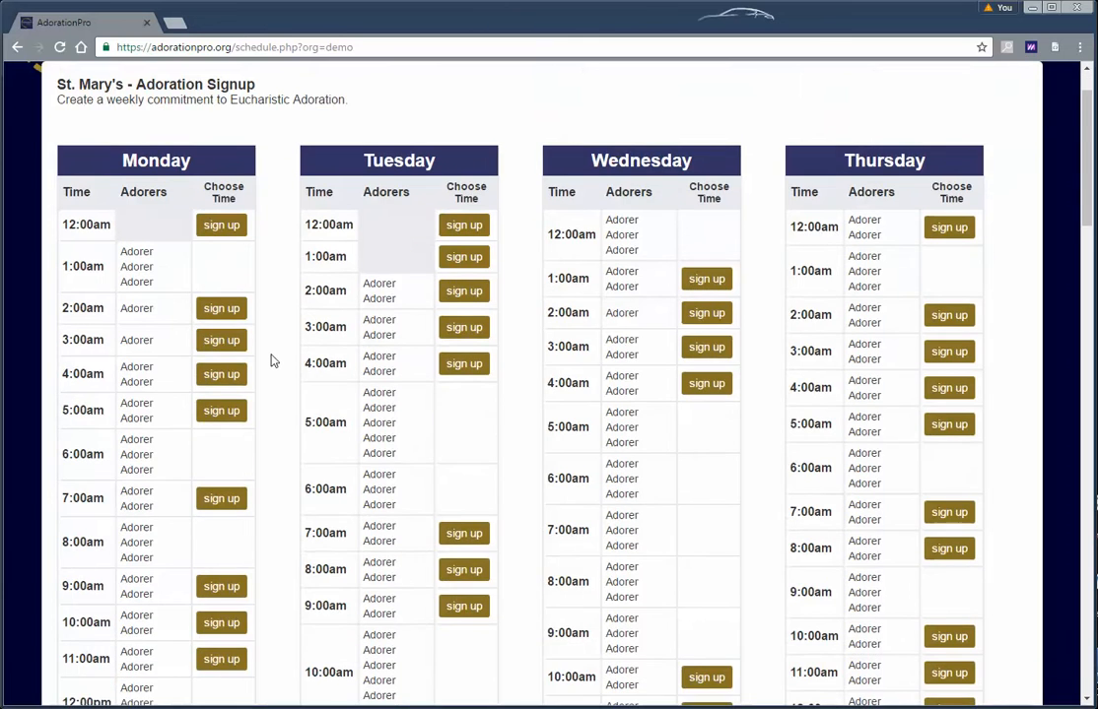
scroll(274, 362, "down", 5)
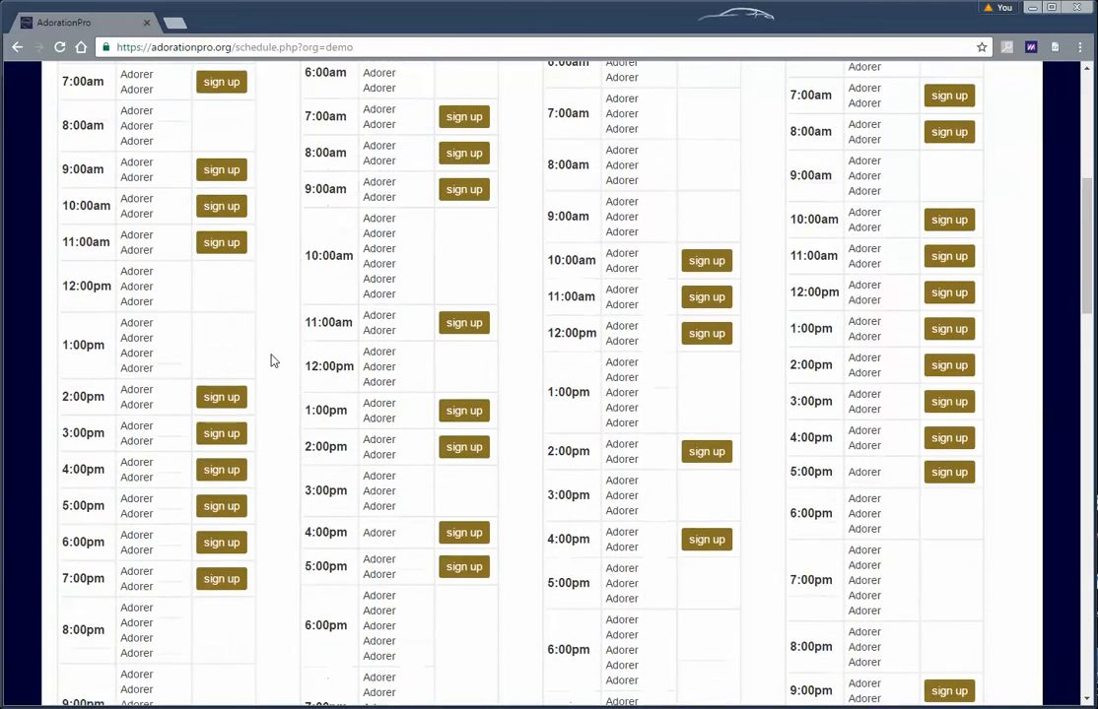
scroll(274, 362, "up", 1)
scroll(274, 362, "up", 5)
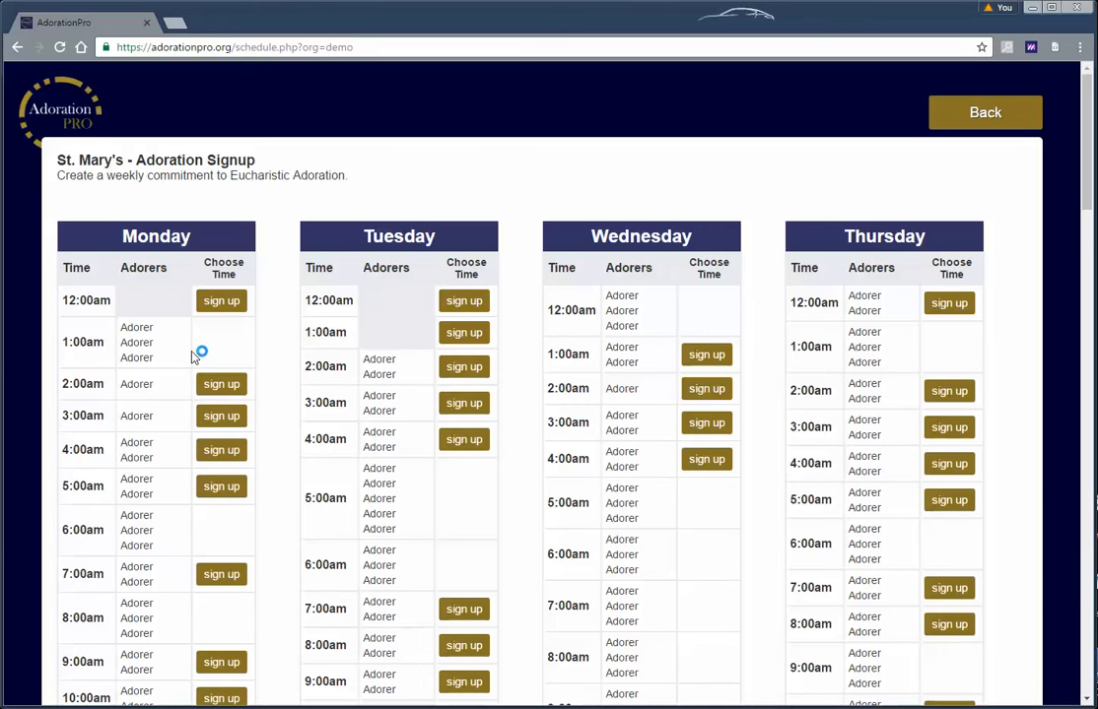
Highlight the adorers listed for Tuesday 2:00am, then scroll further down the schedule
triple_click(389, 374)
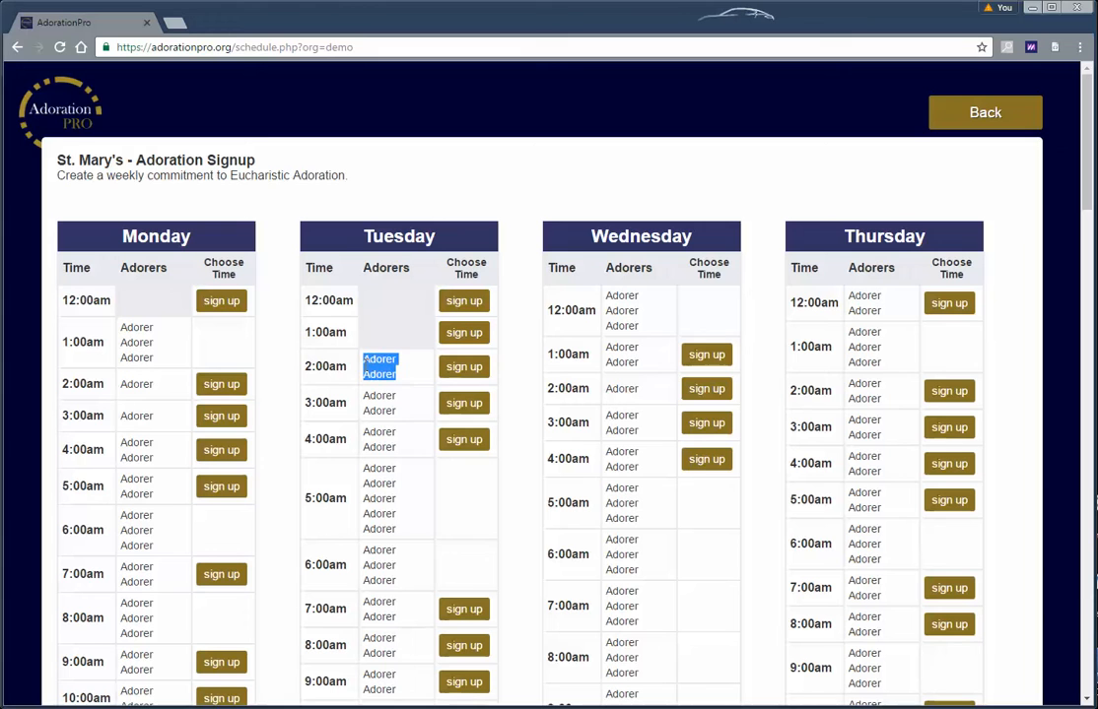
left_click(402, 373)
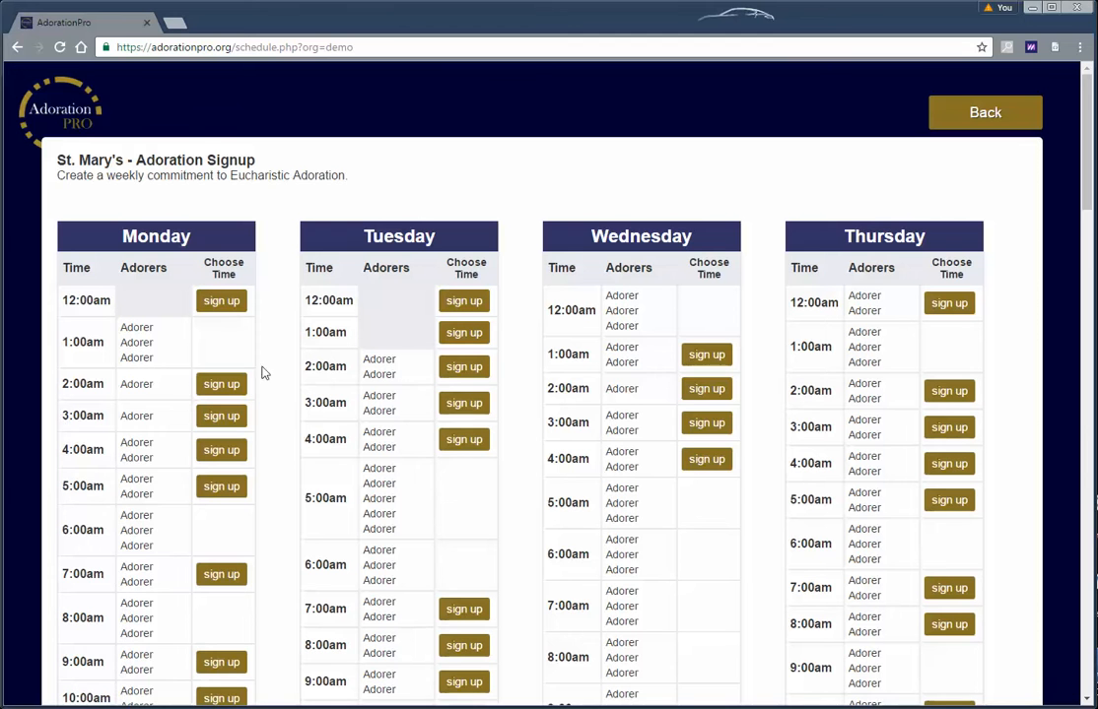
scroll(382, 383, "down", 1)
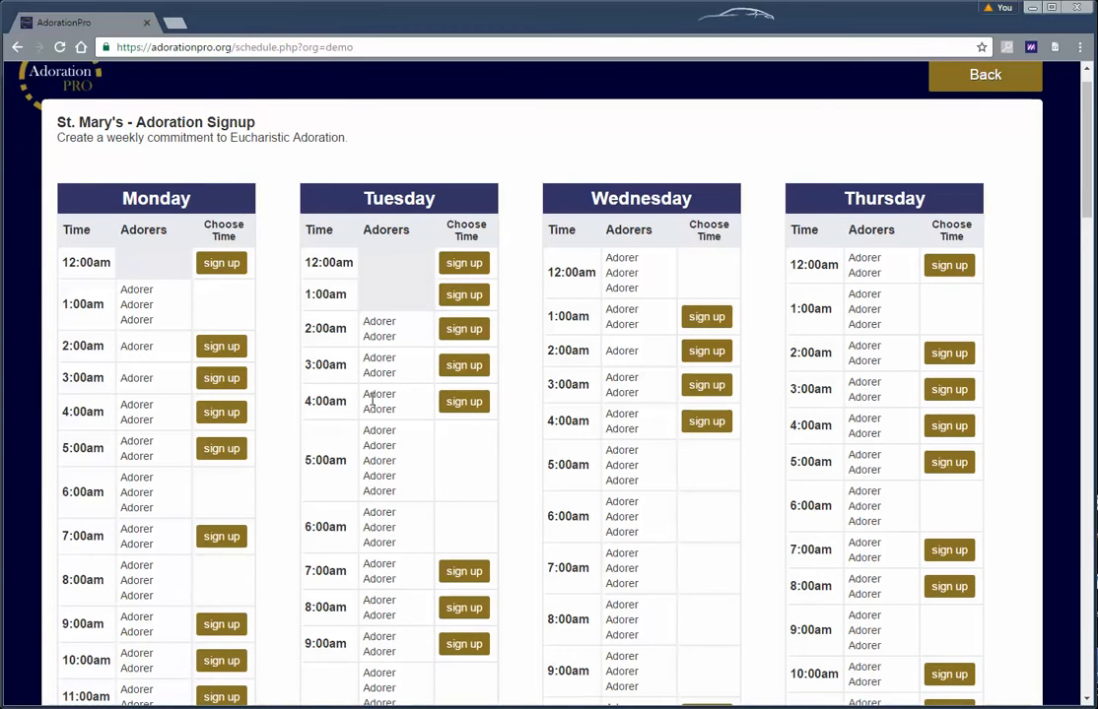
scroll(330, 350, "down", 2)
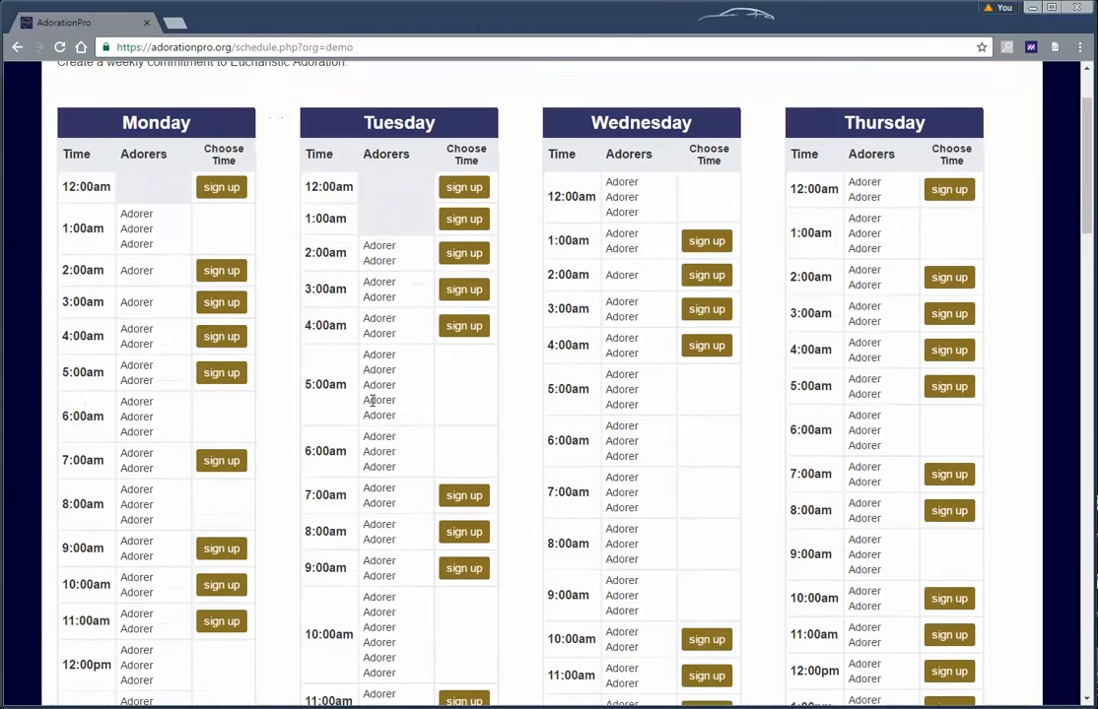
Choose the Monday 5:00am slot and enter the test adorer's first name, last name and email
left_click(221, 376)
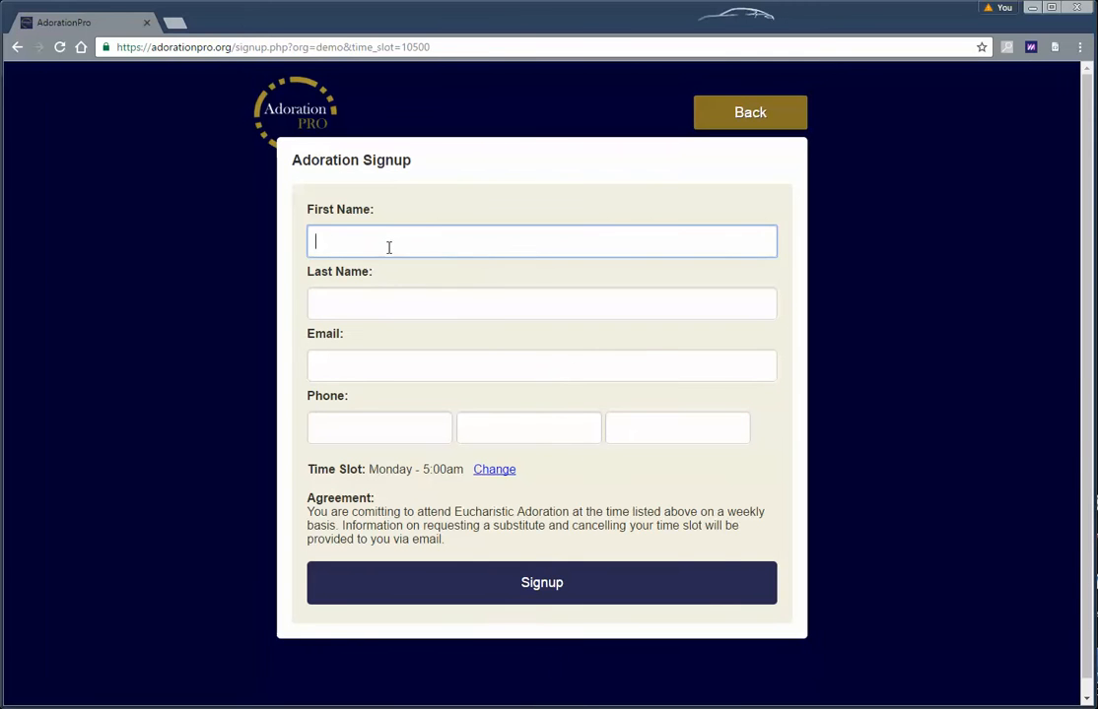
type("Mr.")
key("Tab")
type("Test")
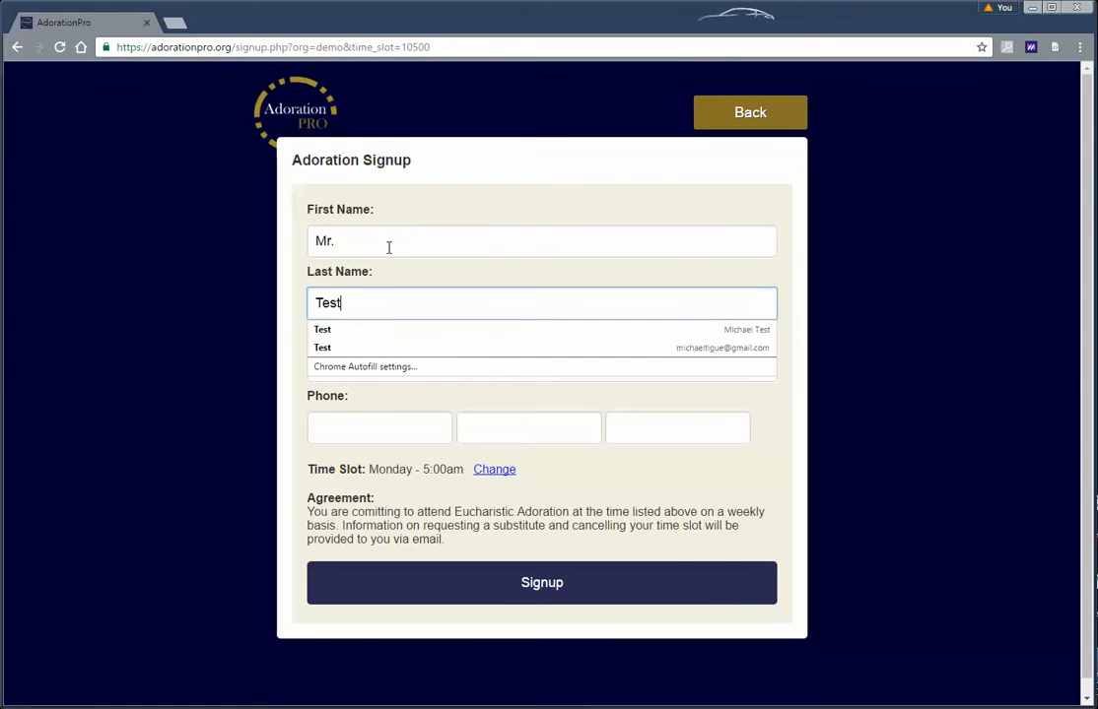
key("Tab")
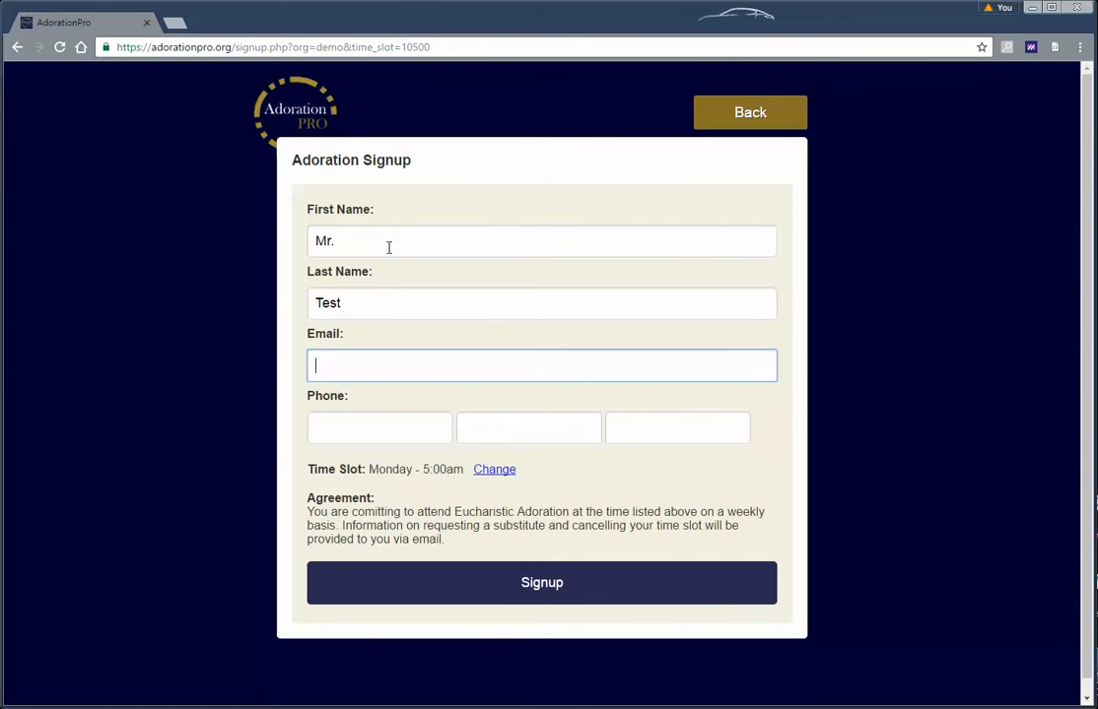
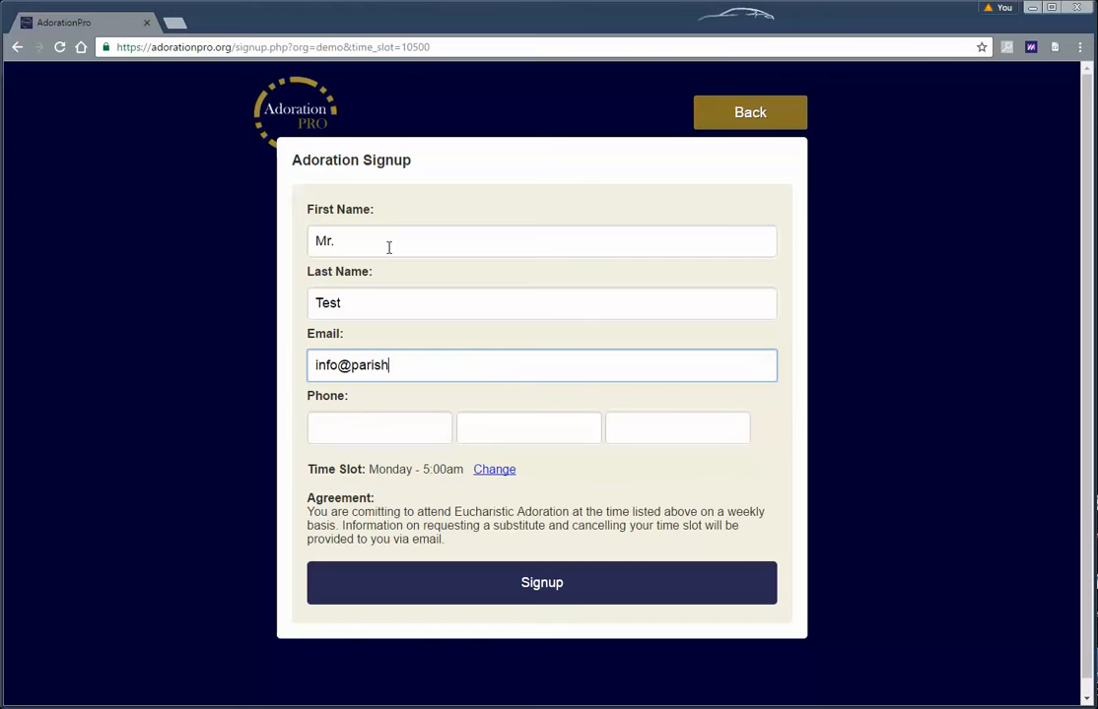
key("Tab")
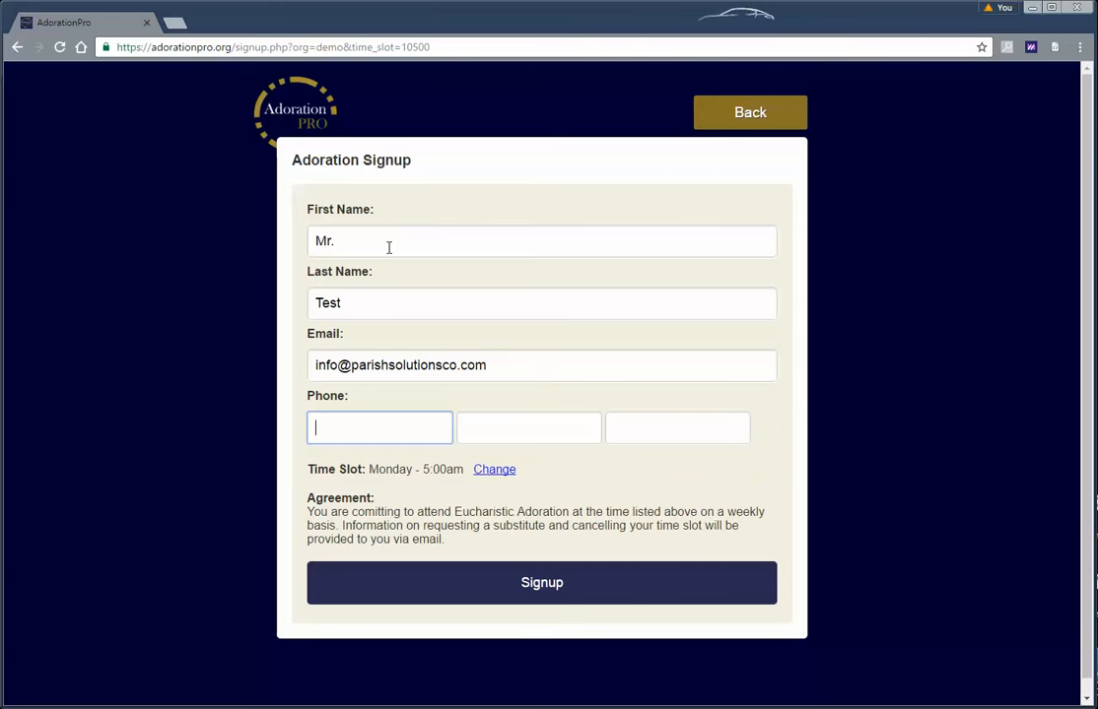
Enter the adorer's phone number, submit the signup, and opt to also become a substitute
type("555")
key("Tab")
key("Tab")
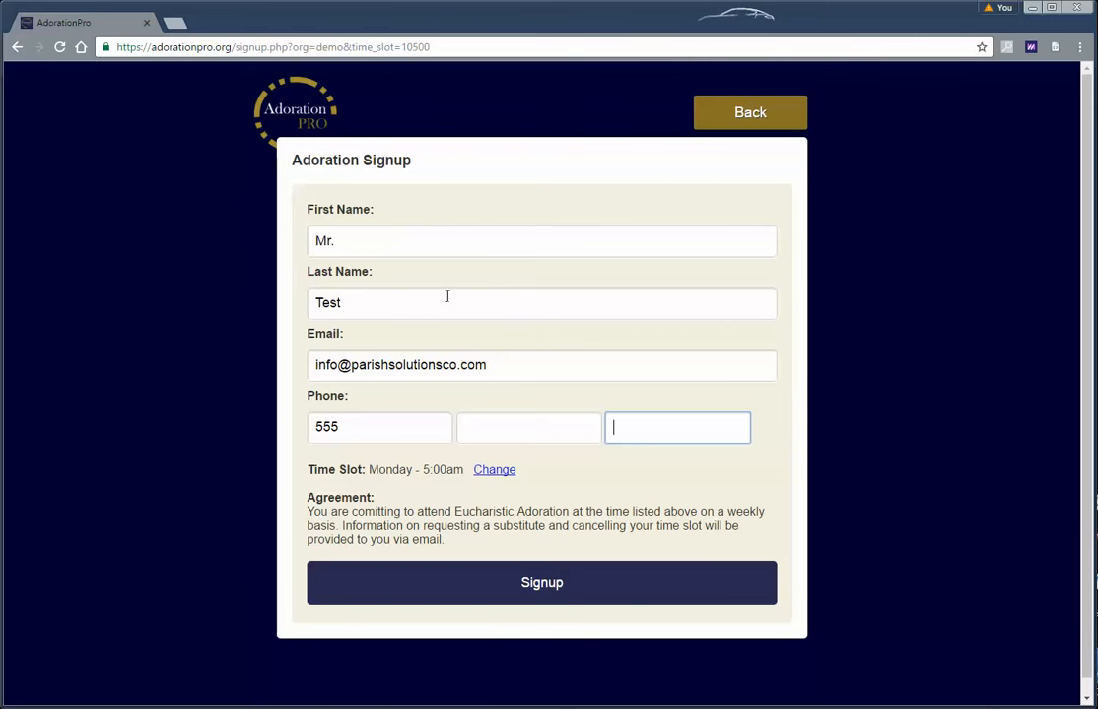
left_click(521, 437)
type("555")
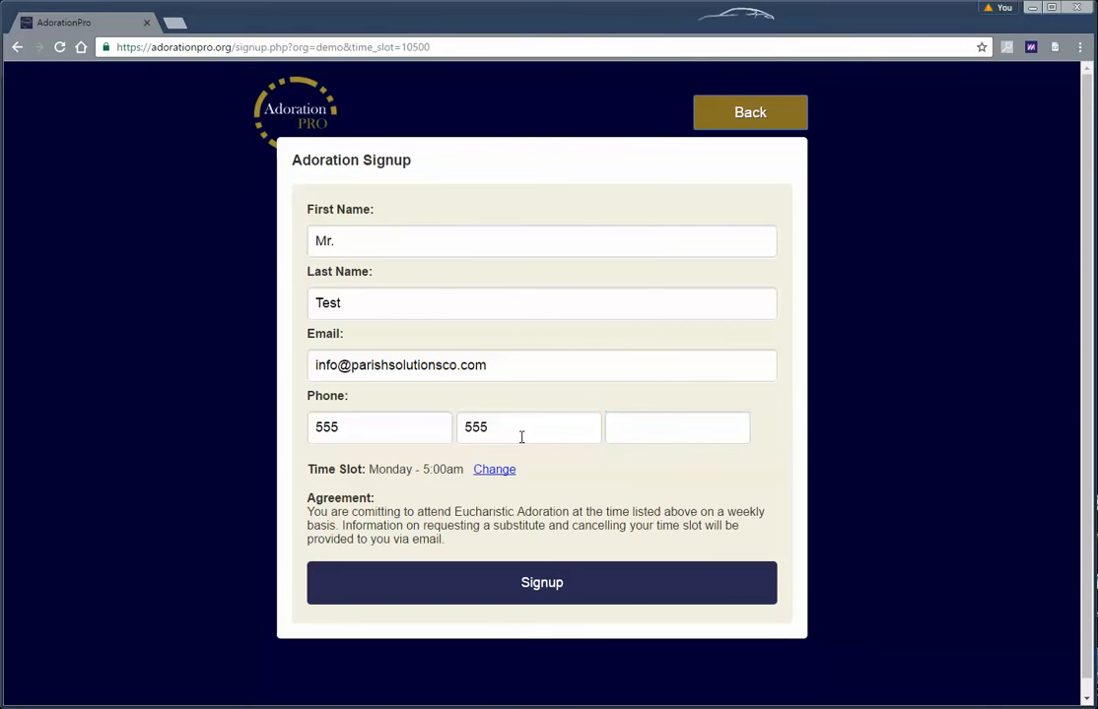
left_click(690, 442)
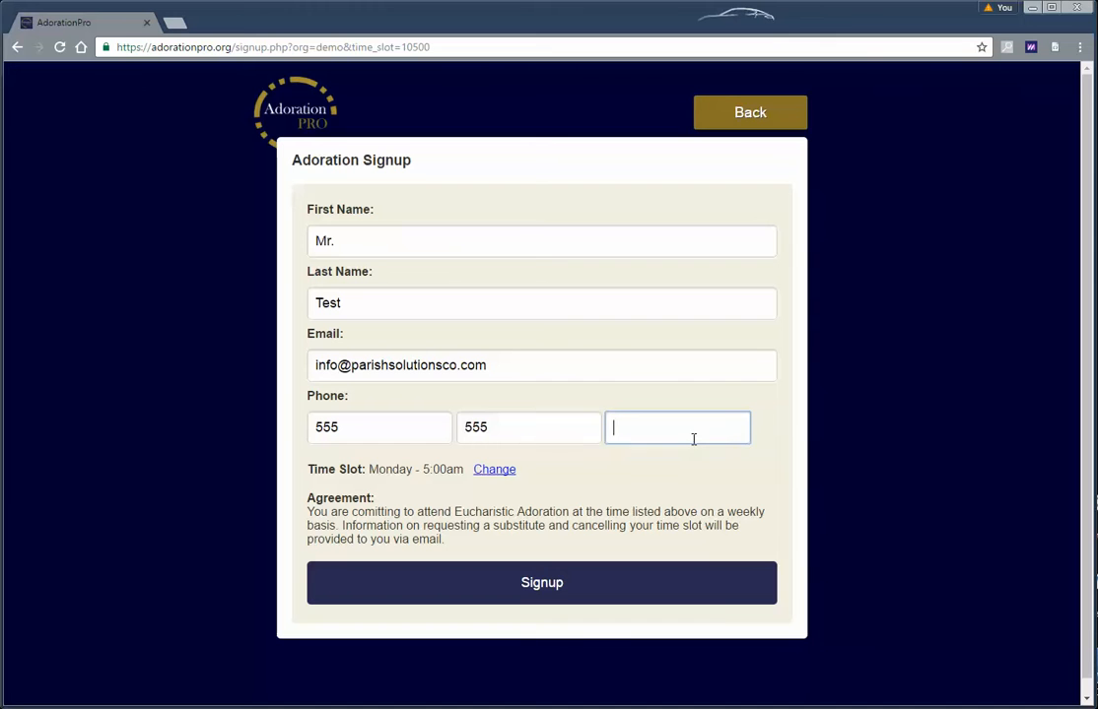
type("5555")
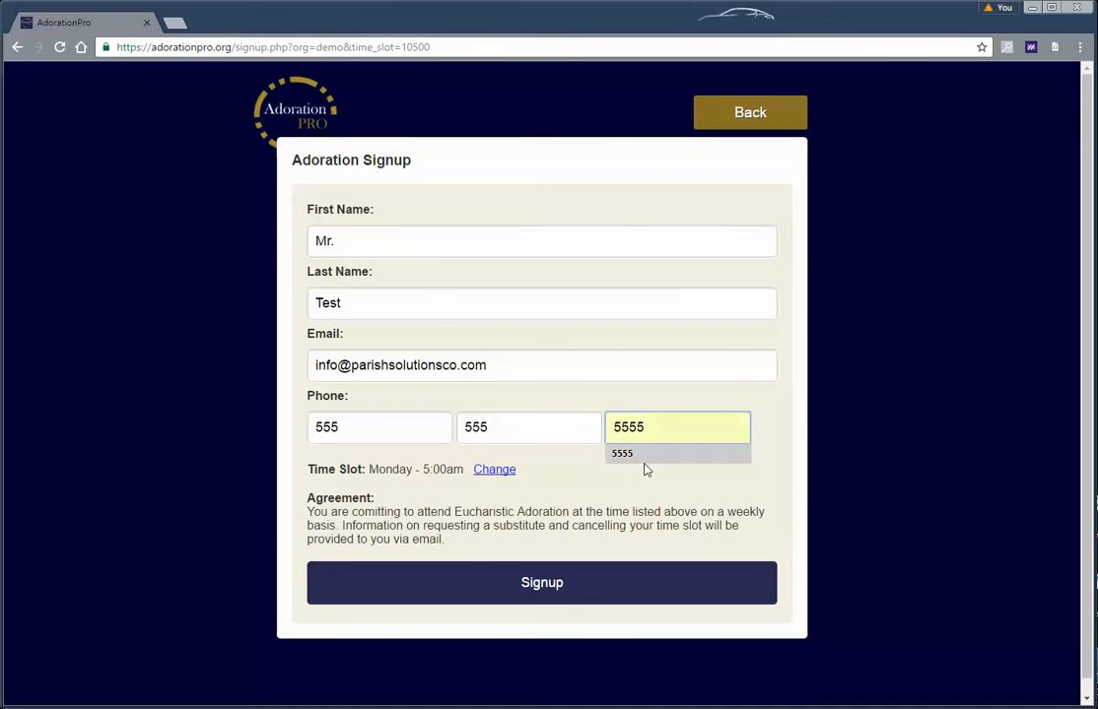
left_click(562, 479)
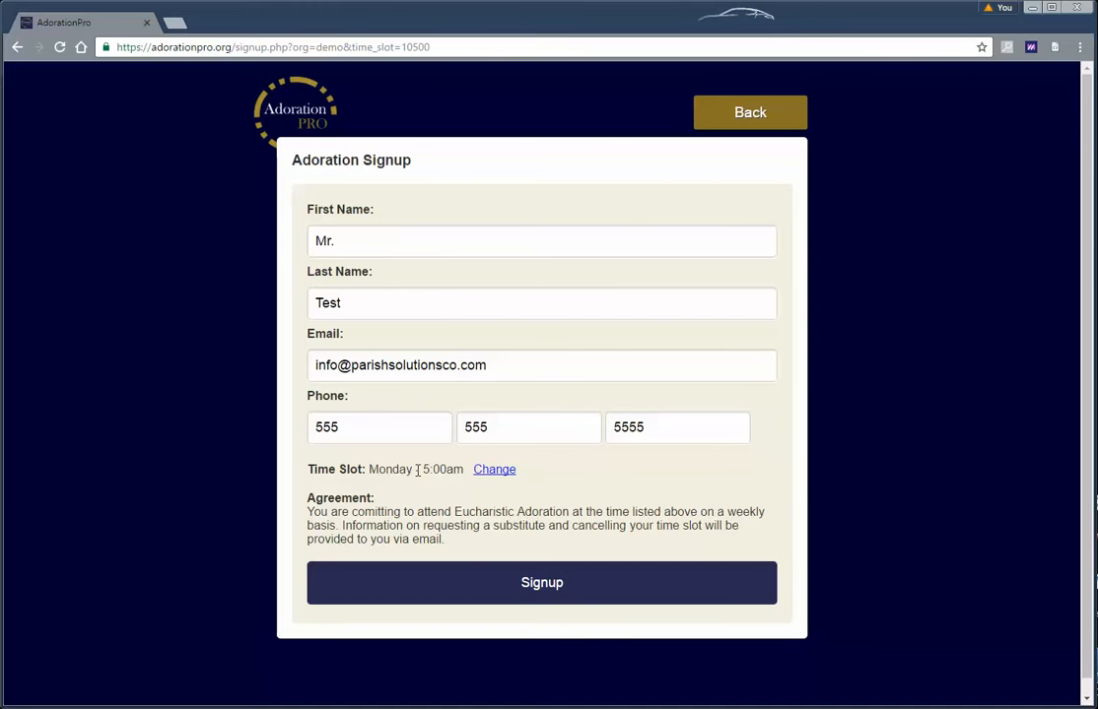
left_click(538, 583)
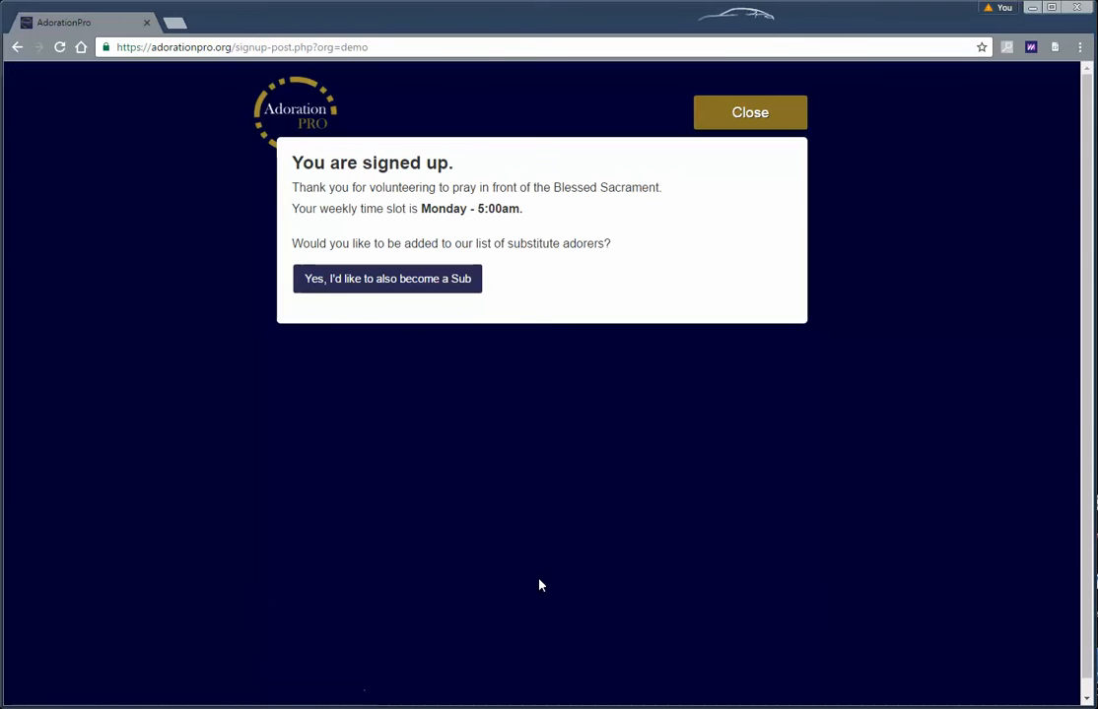
left_click(441, 283)
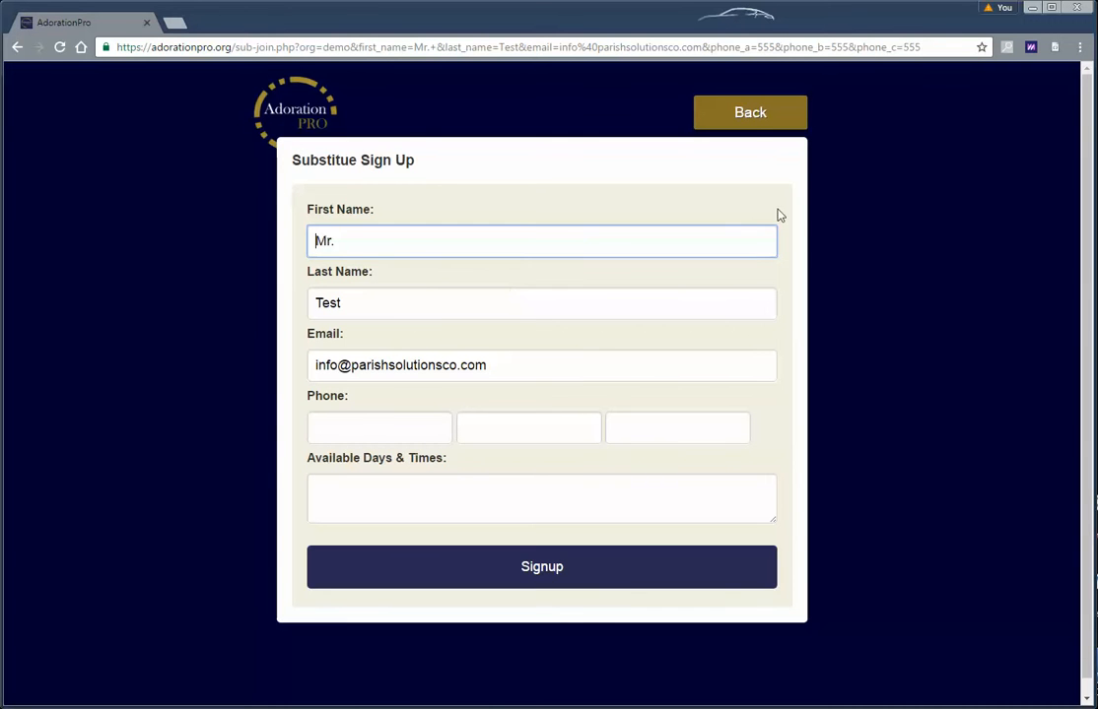
Check the Adoration Sign Up email's sender and reply-to details, then follow its find-a-sub link
left_click(754, 117)
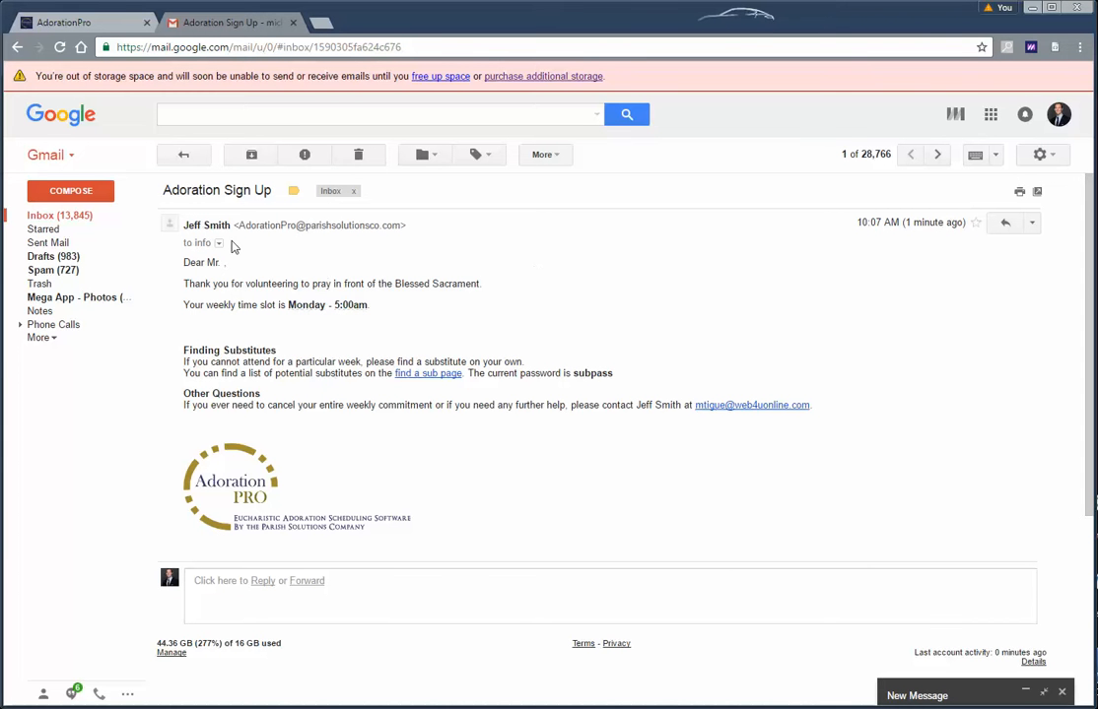
left_click_drag(184, 225, 231, 224)
left_click(219, 242)
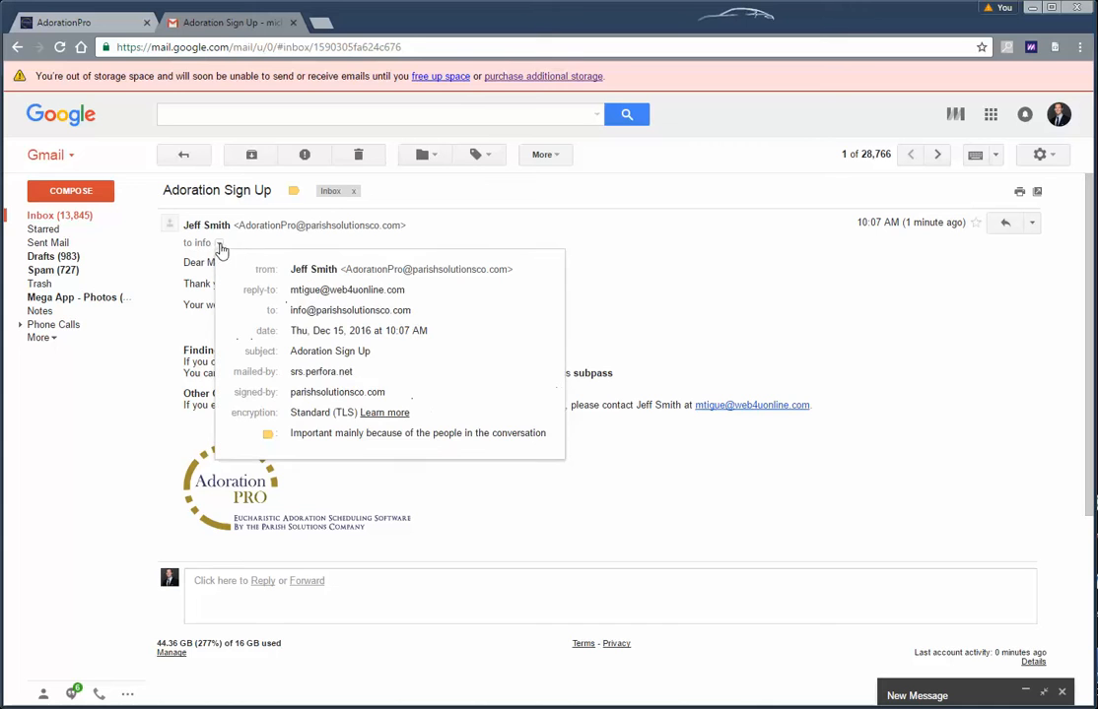
left_click_drag(298, 289, 456, 295)
left_click(586, 217)
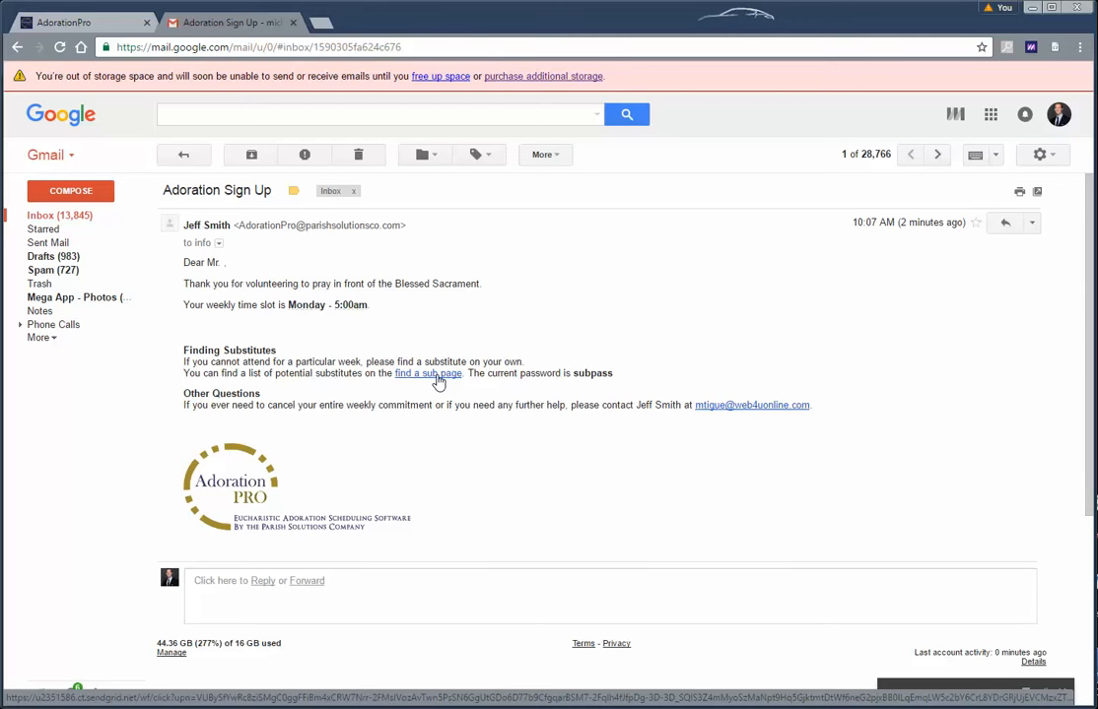
left_click(429, 374)
Log in to the Find a Sub page using the password given in the email
left_click(369, 21)
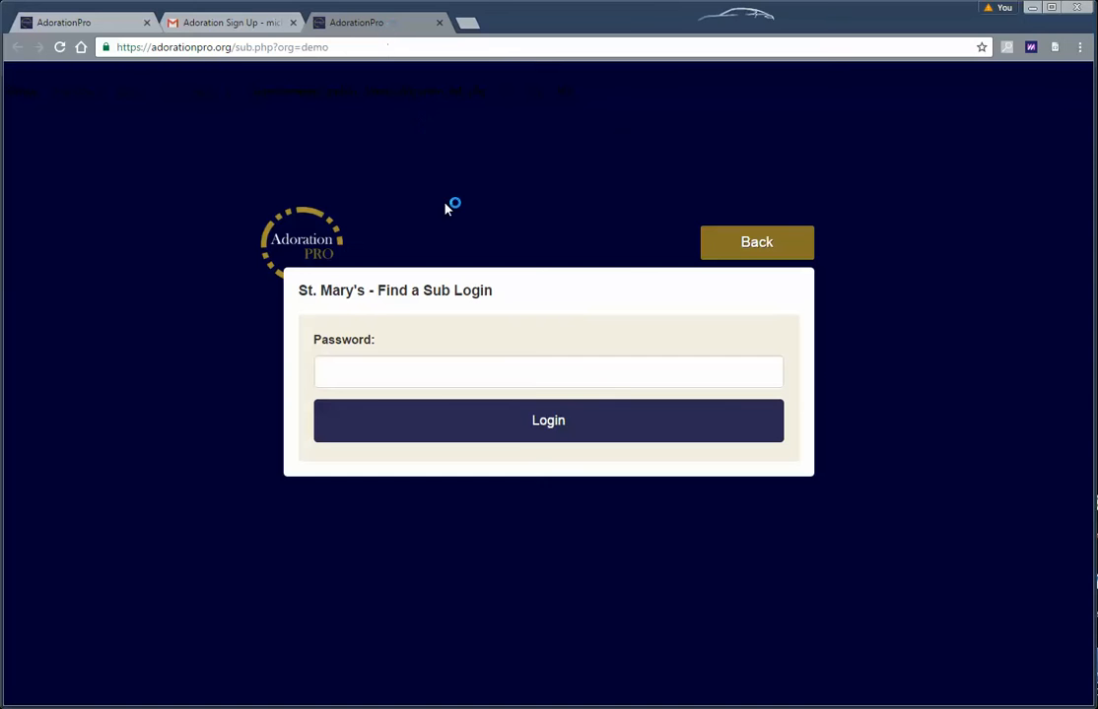
left_click(204, 22)
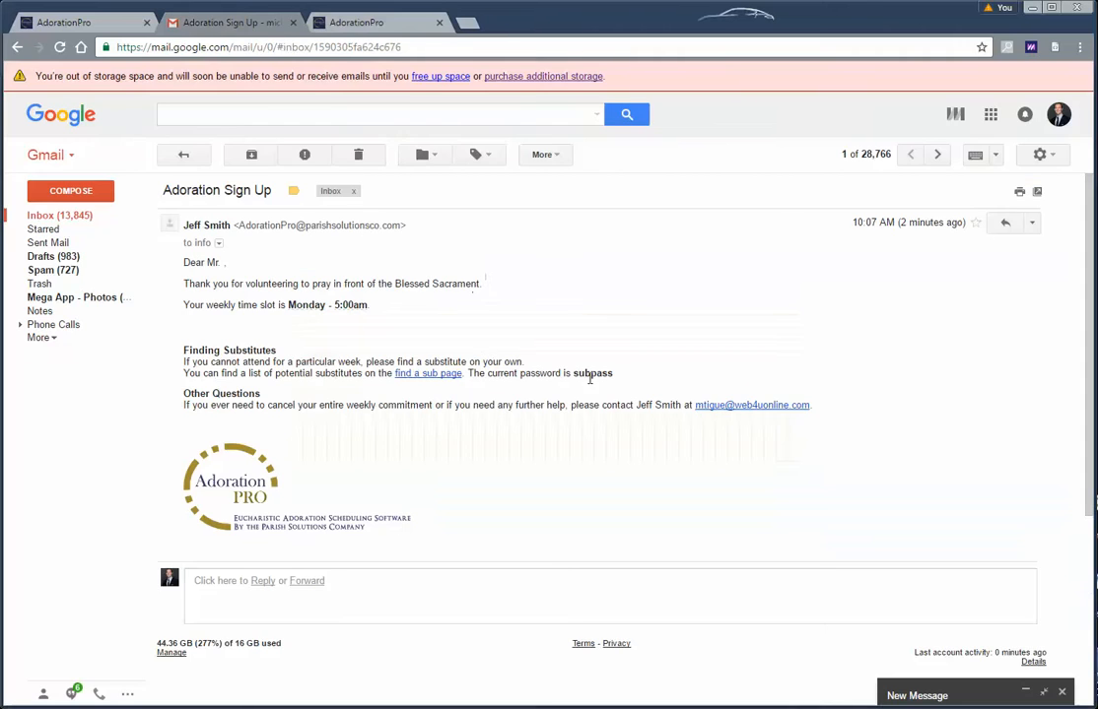
left_click(311, 27)
left_click(418, 368)
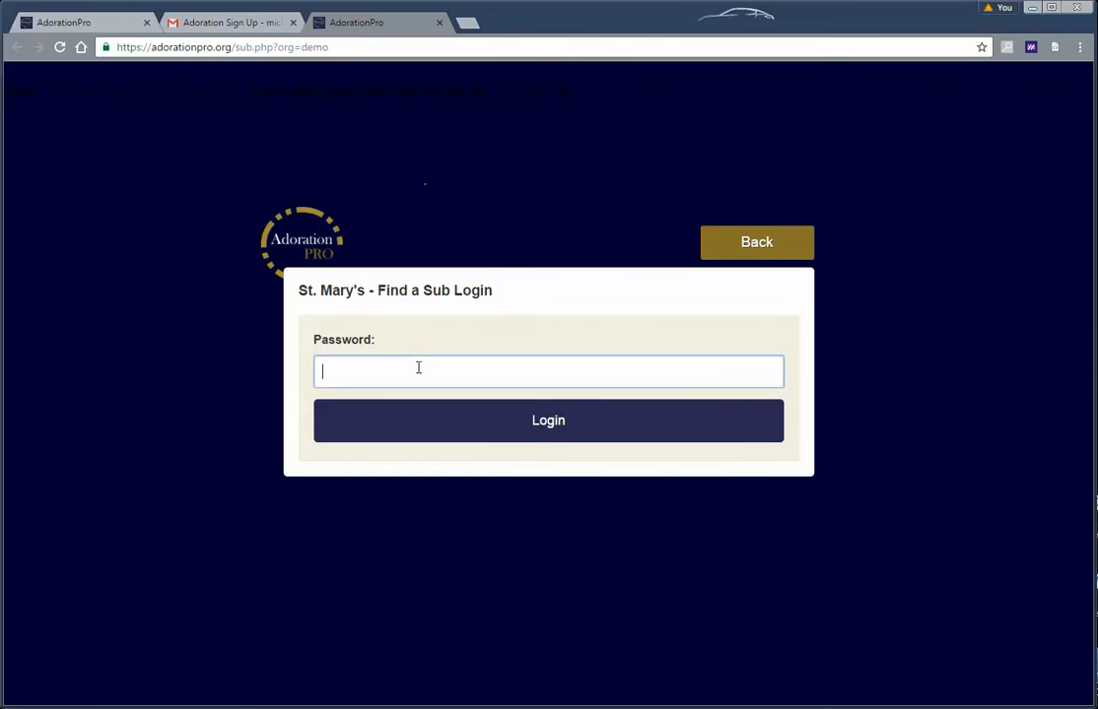
type("sun")
key("BackSpace")
type("bpass")
key("Return")
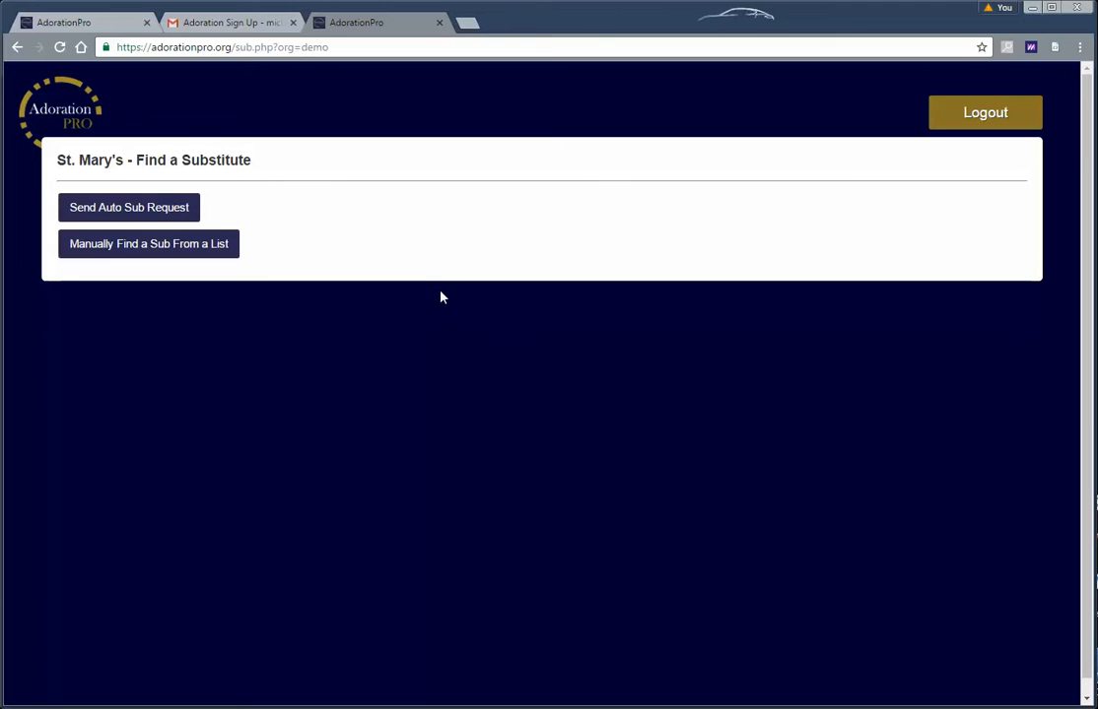
Browse the manual list of substitutes, then start an automatic sub request
left_click(169, 252)
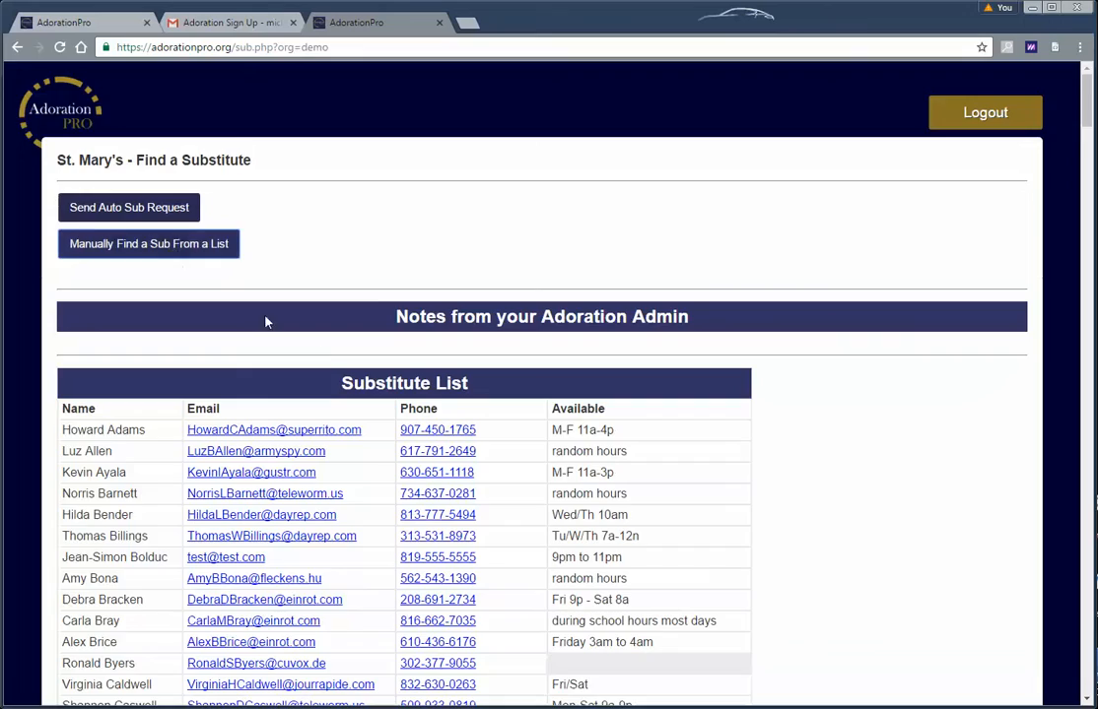
scroll(322, 361, "down", 3)
scroll(327, 363, "down", 9)
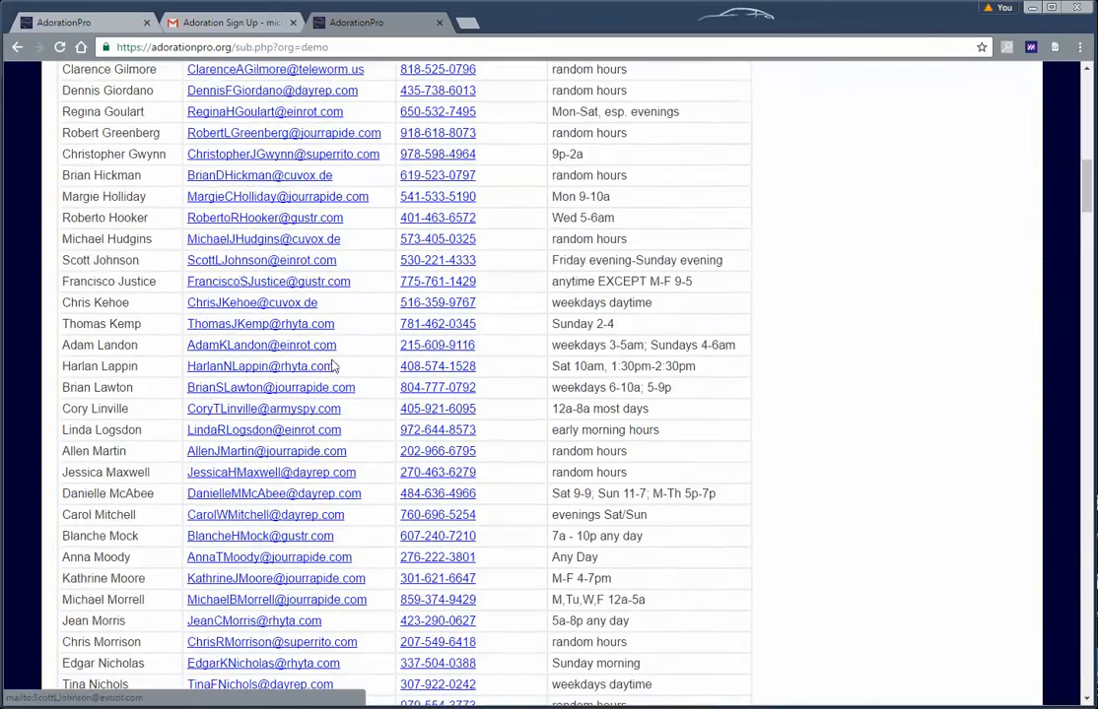
scroll(344, 375, "up", 7)
scroll(344, 375, "up", 8)
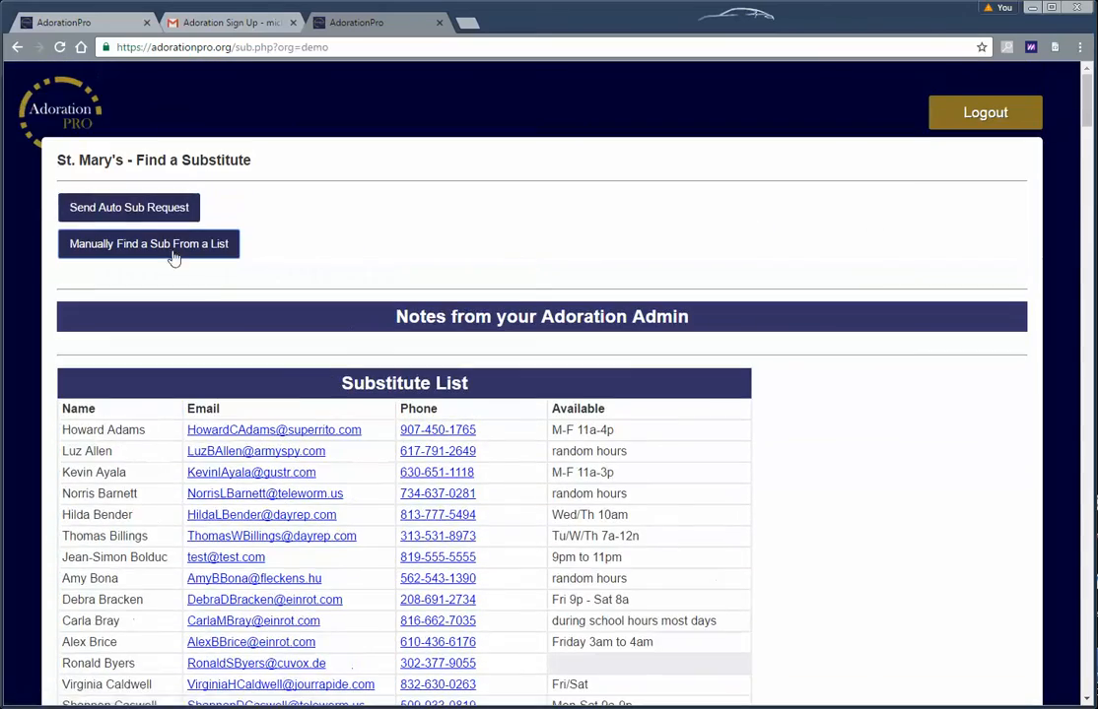
left_click(144, 209)
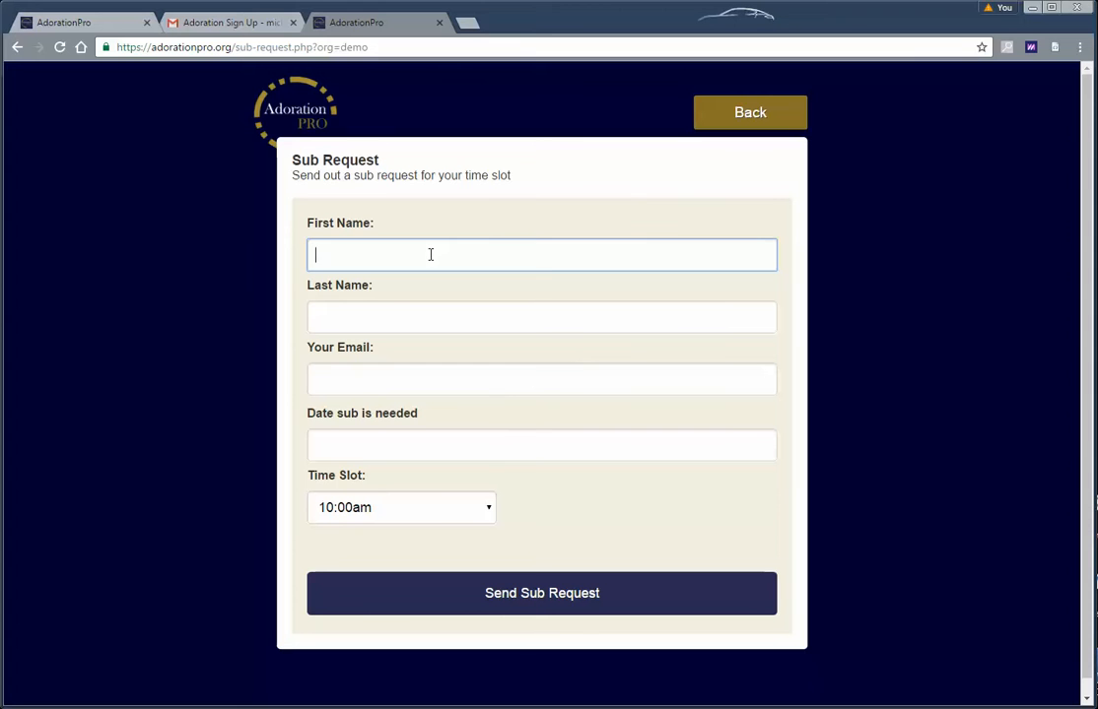
Set the date needed to December 22, 2016 and check the available time slots
left_click(424, 438)
left_click(459, 598)
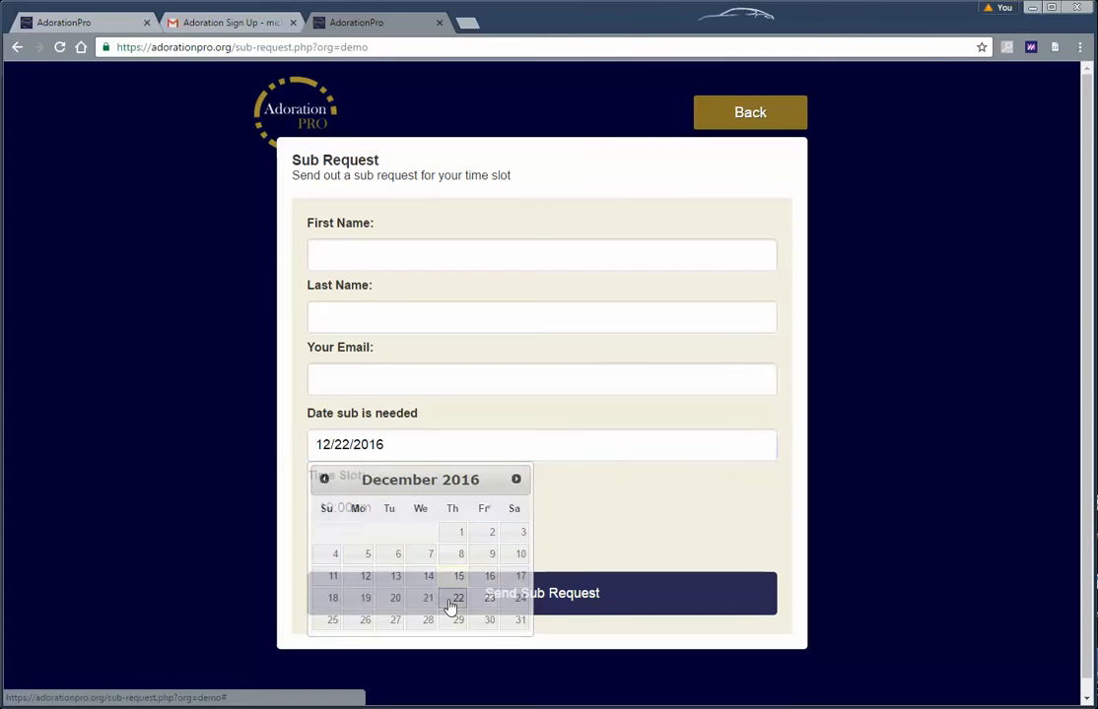
left_click(422, 515)
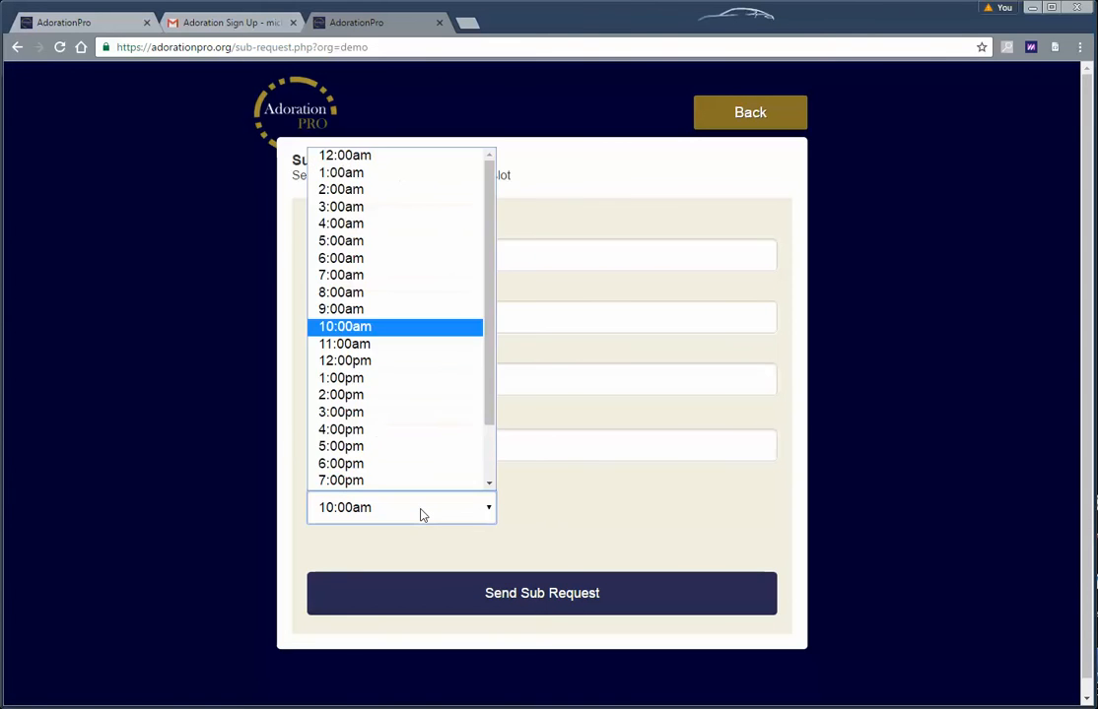
left_click(421, 514)
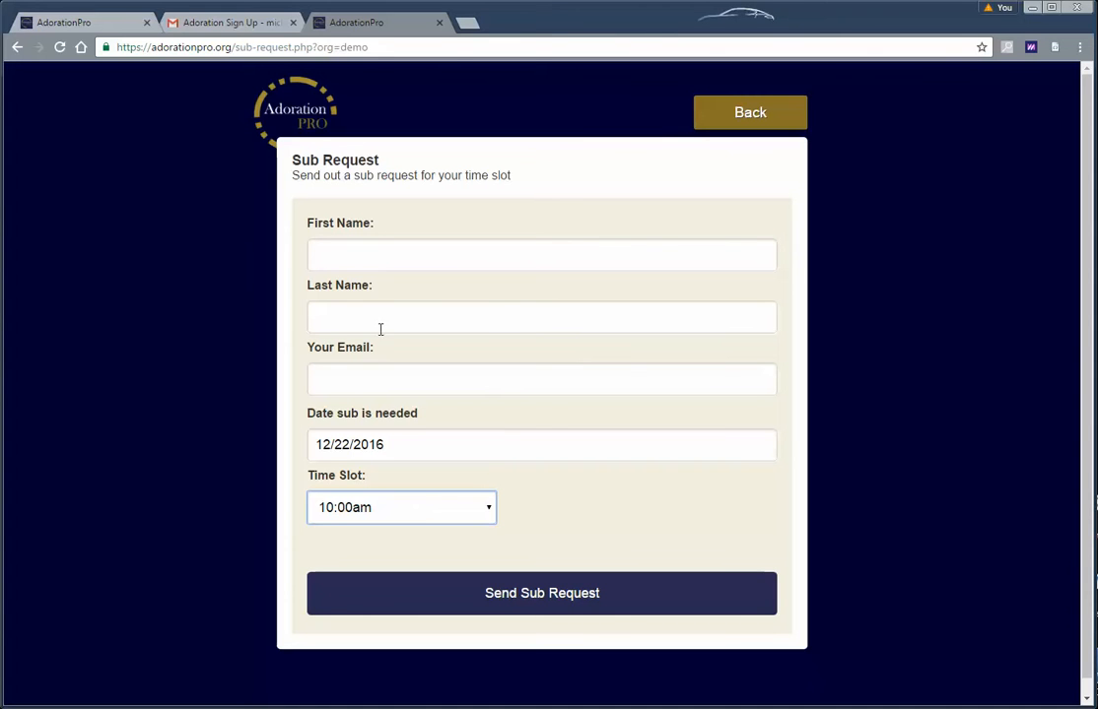
Enter the test requester's name and email, choose the 5:00pm slot, and send the request
left_click(360, 260)
type("Mr.")
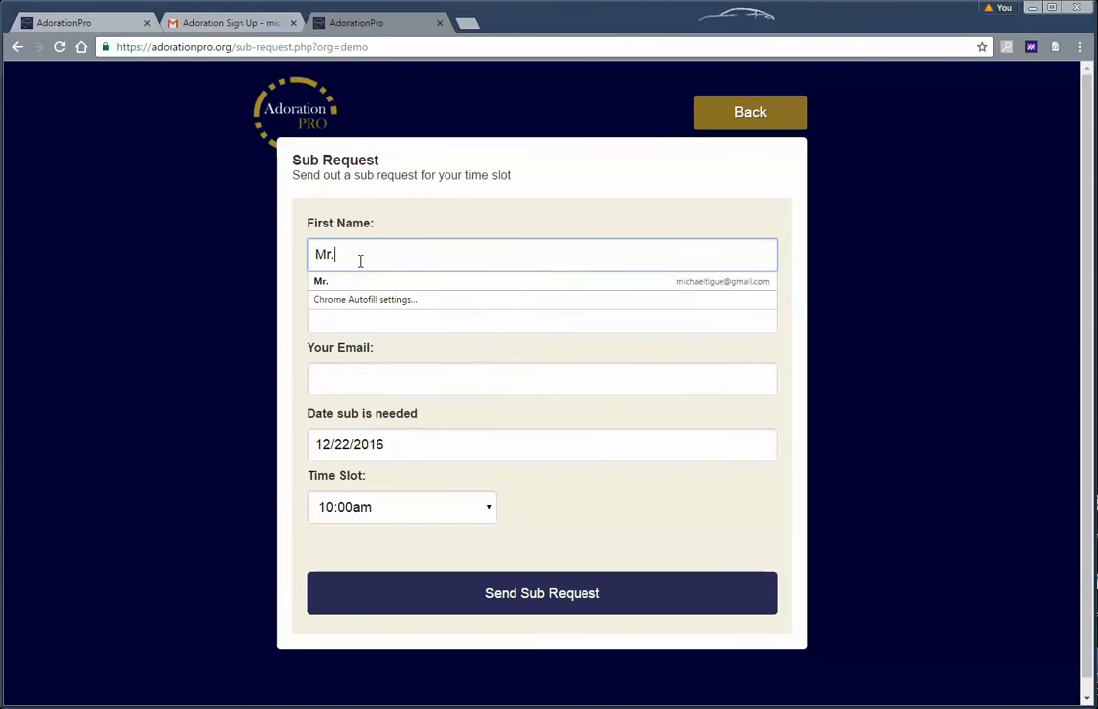
key("Tab")
type("Test")
key("Tab")
type("m")
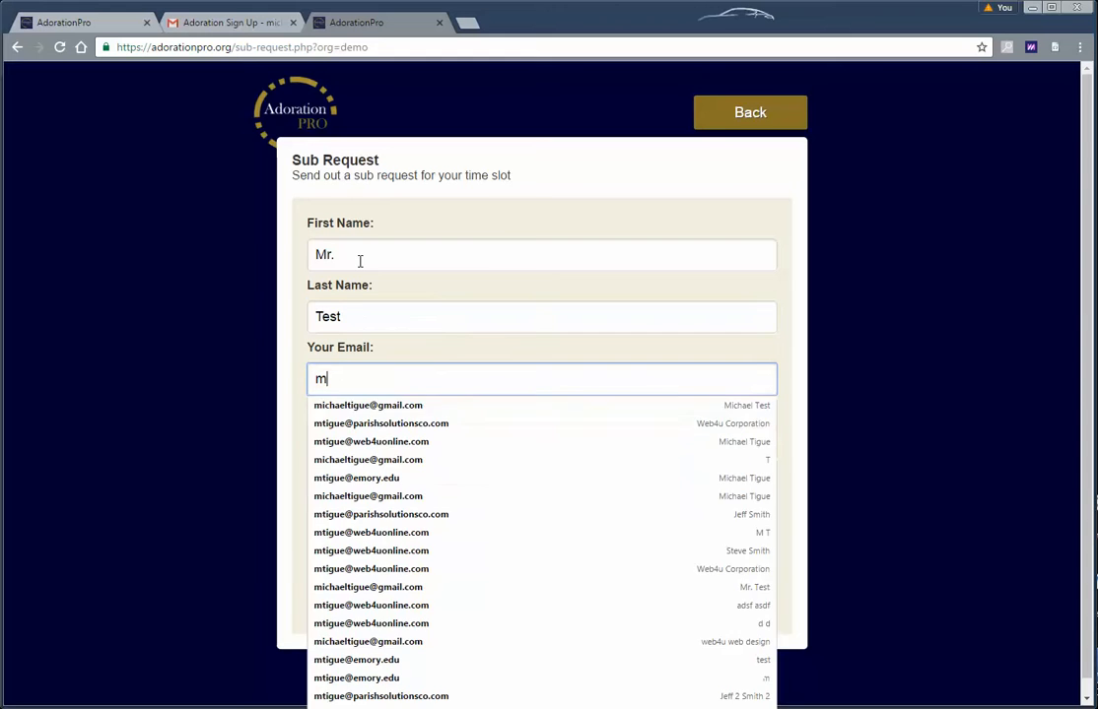
key("Down")
key("Return")
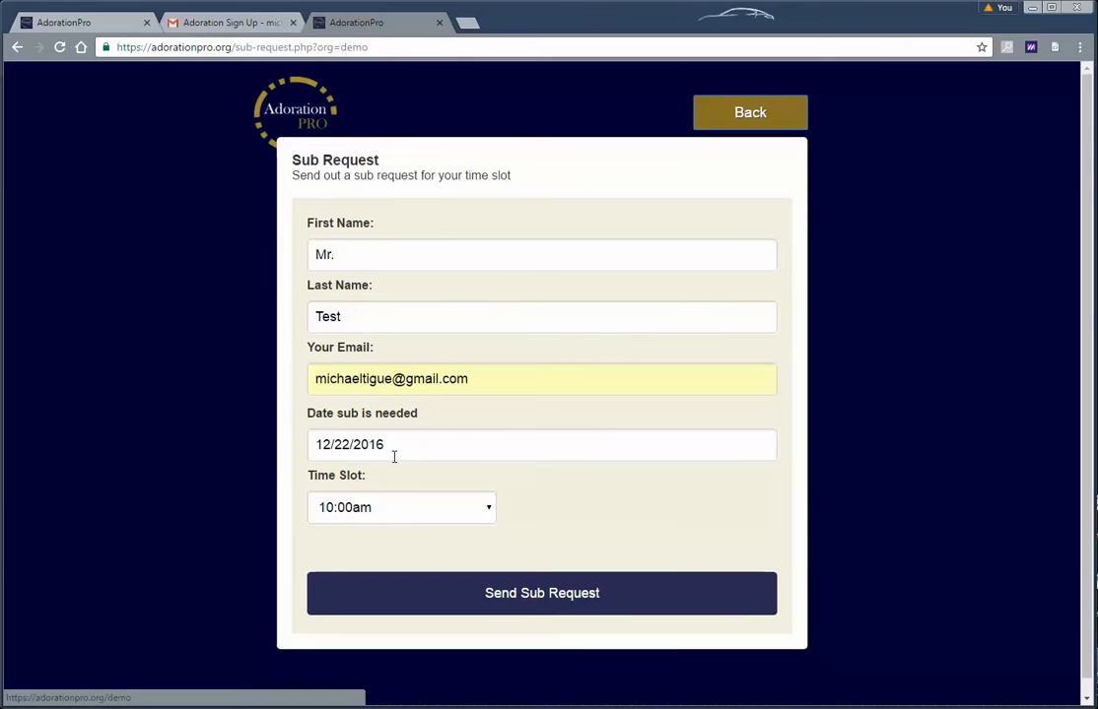
left_click(396, 519)
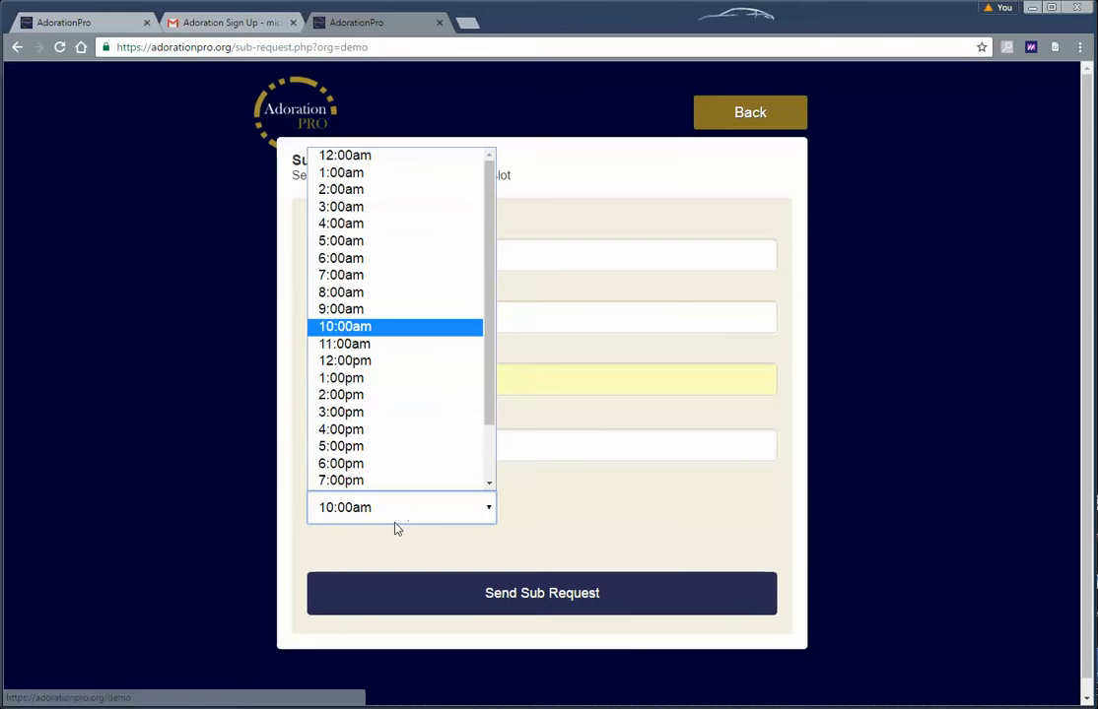
left_click(372, 446)
left_click(570, 594)
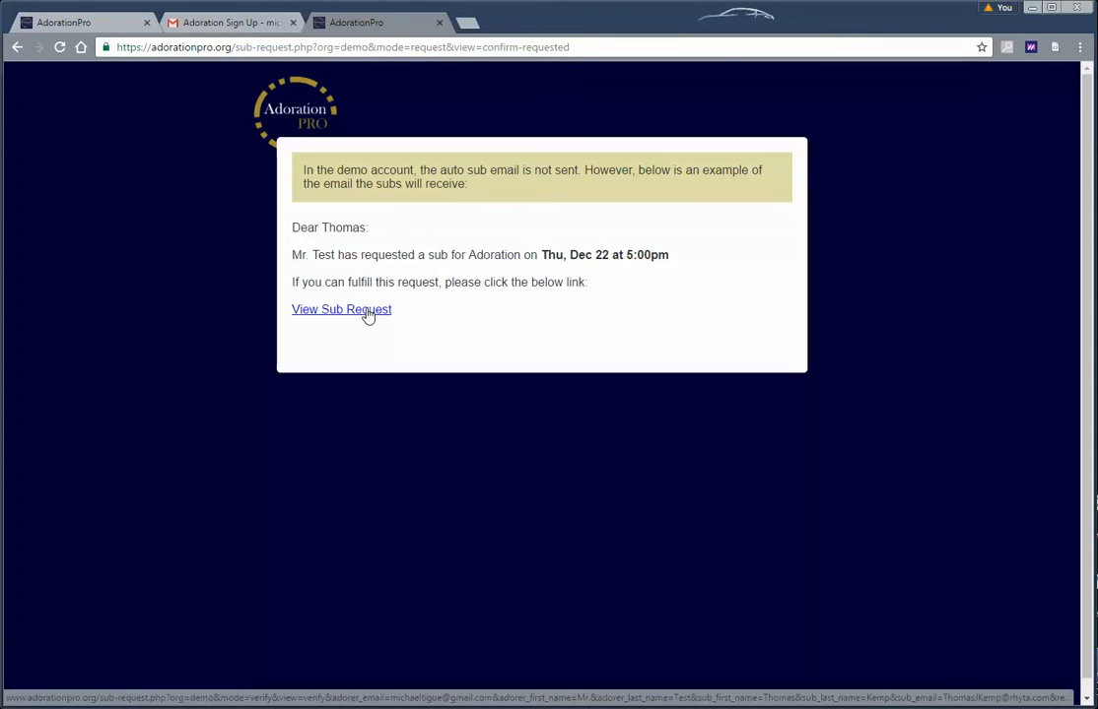
Open the Dec 22 sub request in a new tab, accept it, and go back to the home page tab
middle_click(367, 314)
left_click(522, 20)
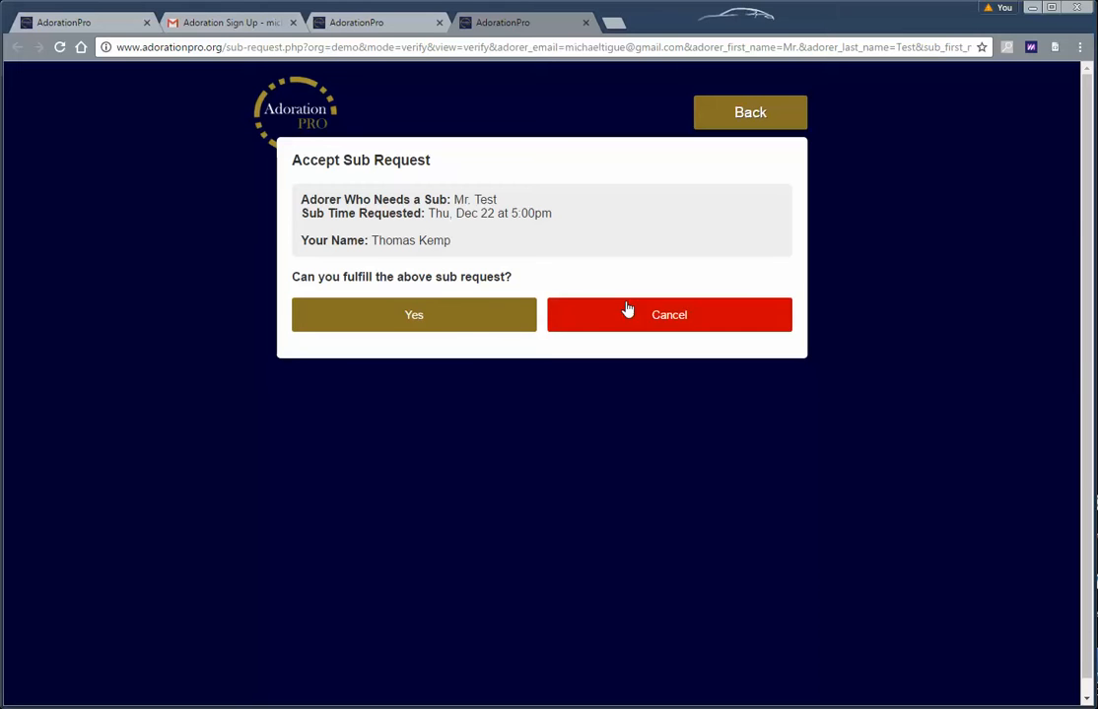
left_click(448, 320)
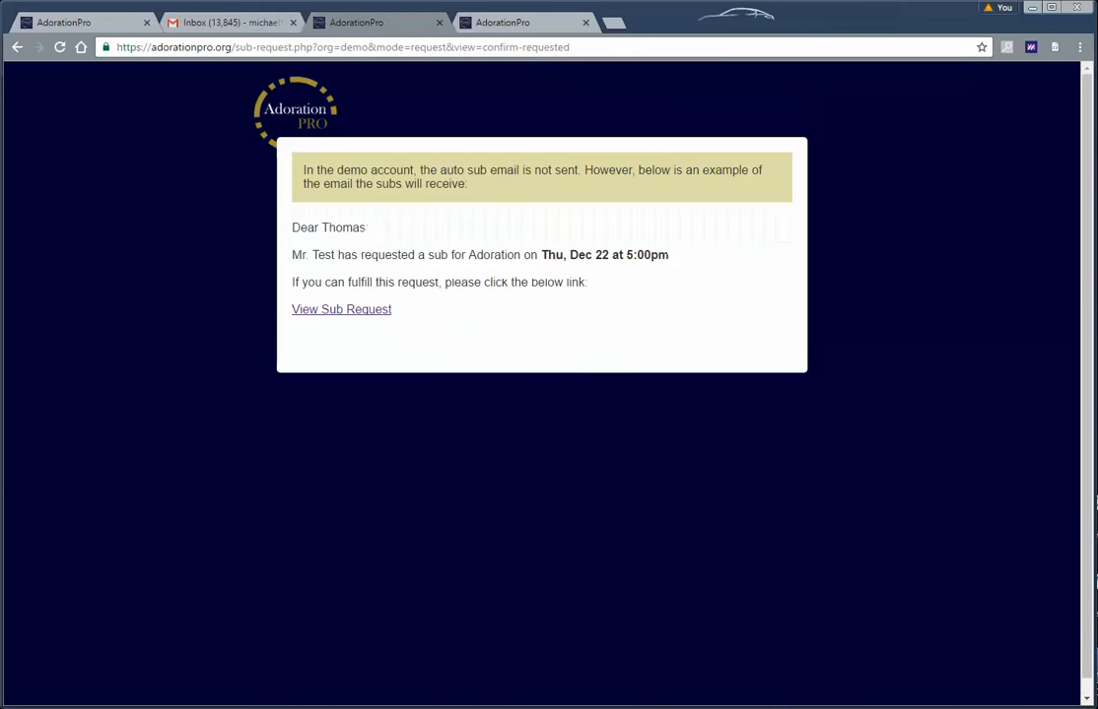
left_click(91, 22)
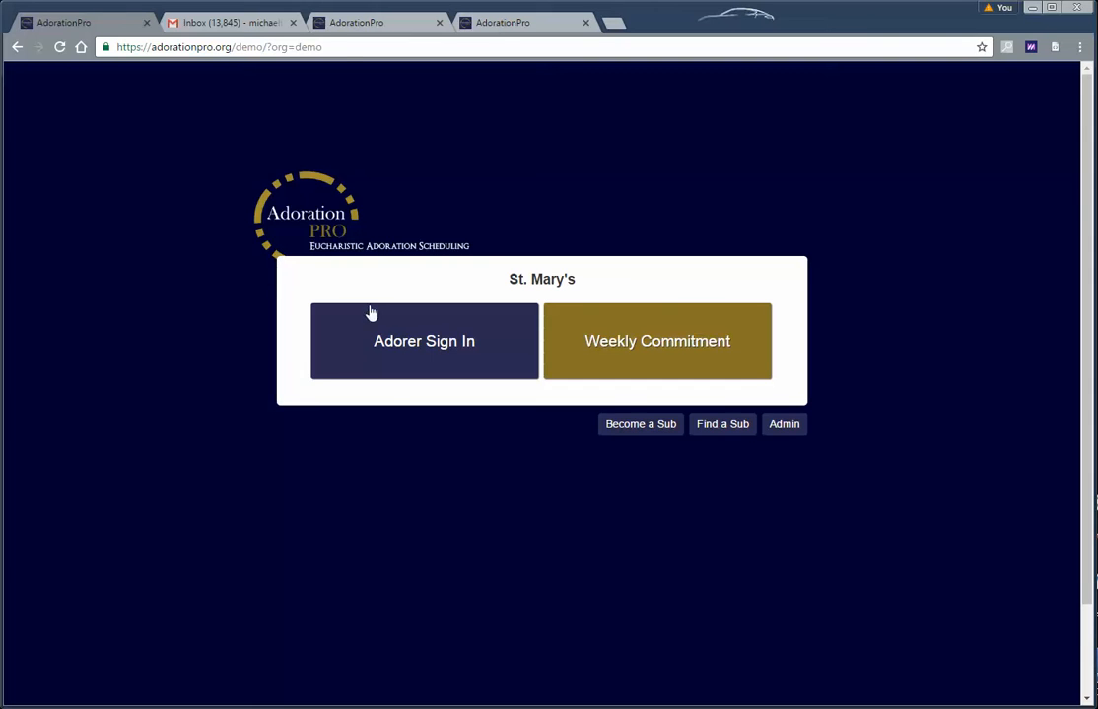
left_click(604, 346)
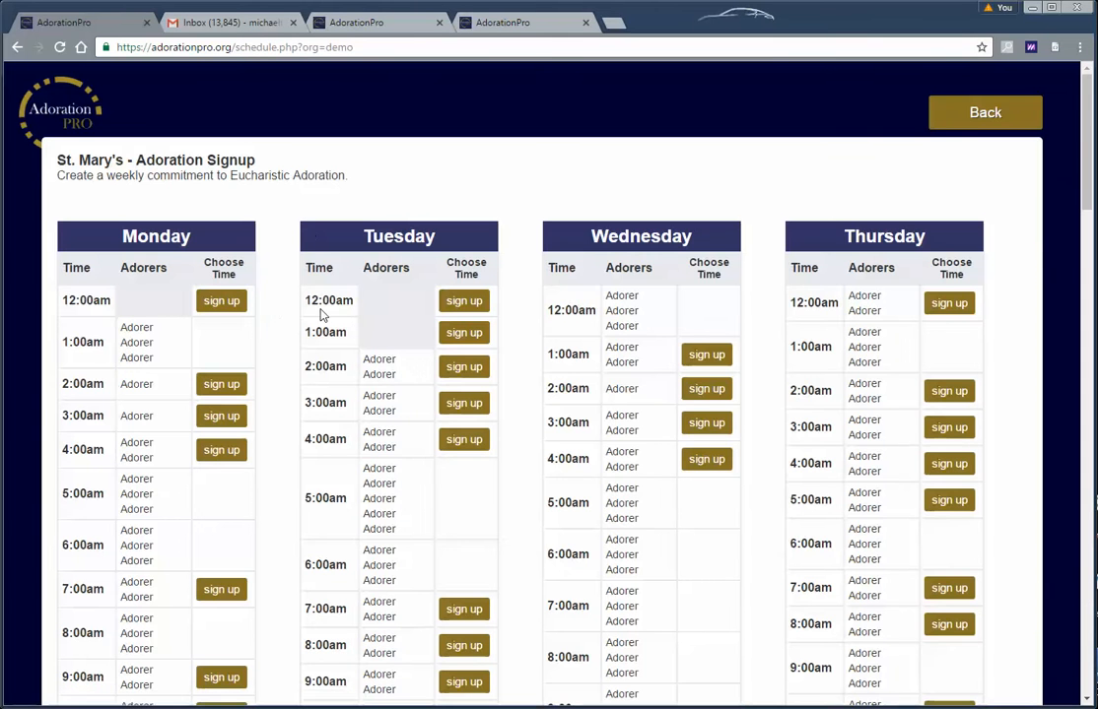
left_click(956, 118)
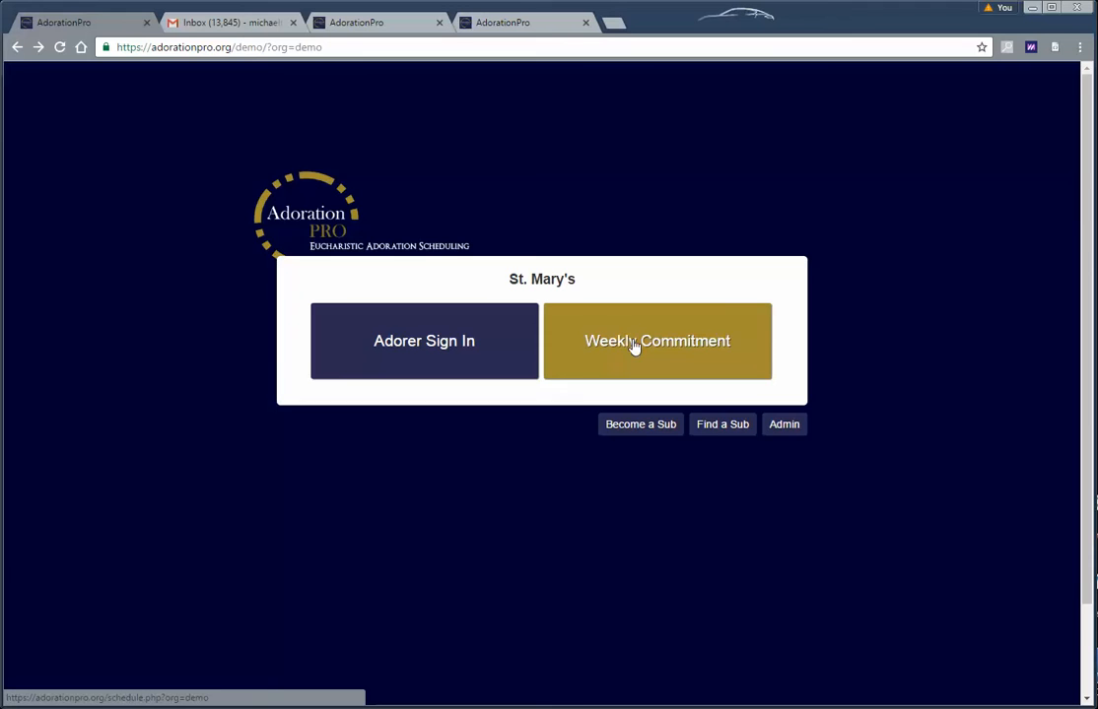
Try the Just Visiting sign-in, then open the Scheduled Adorer Sign In form for 10:00am and 11:00am
left_click(458, 355)
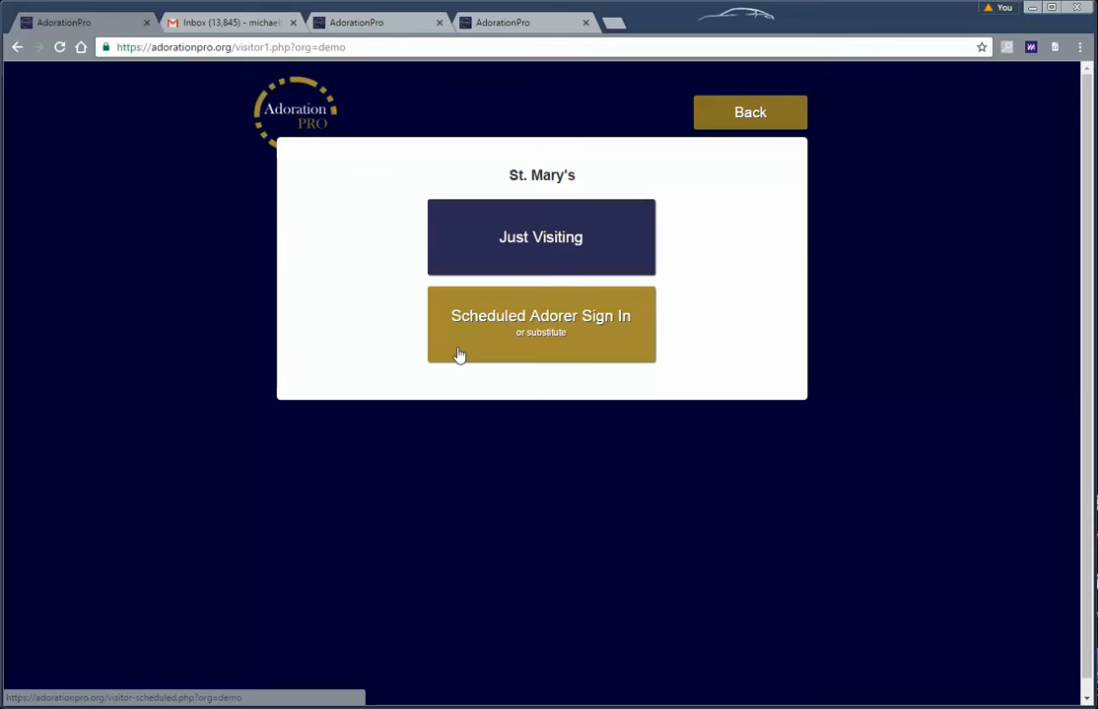
key("alt+Left")
left_click(448, 358)
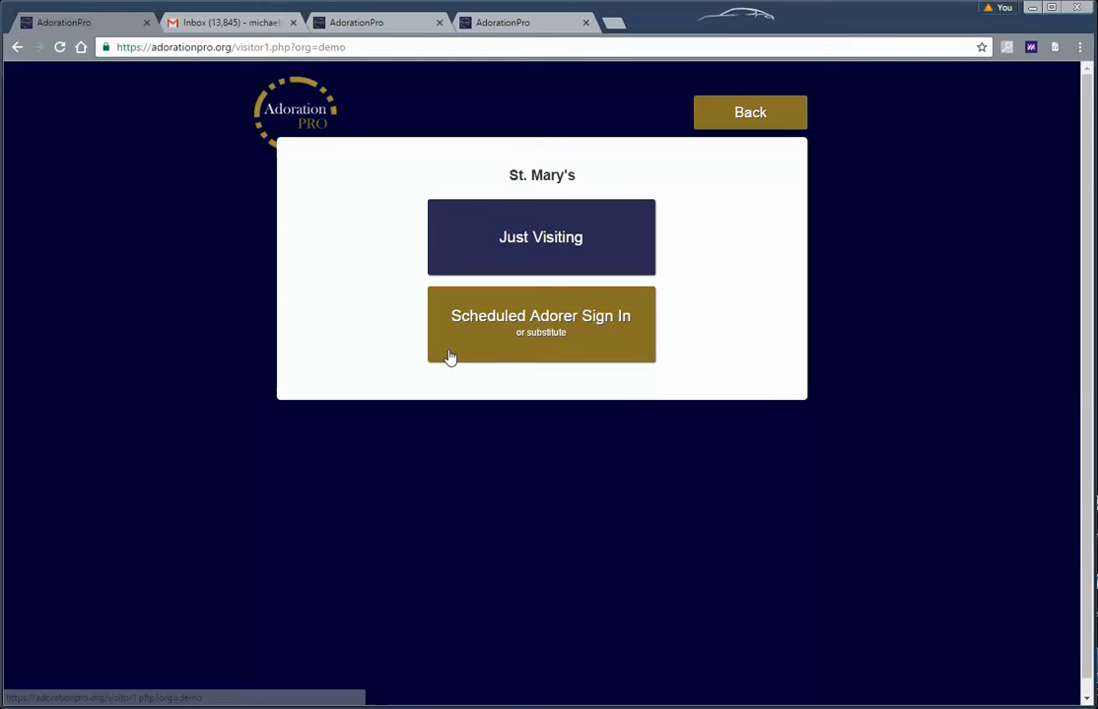
left_click(540, 238)
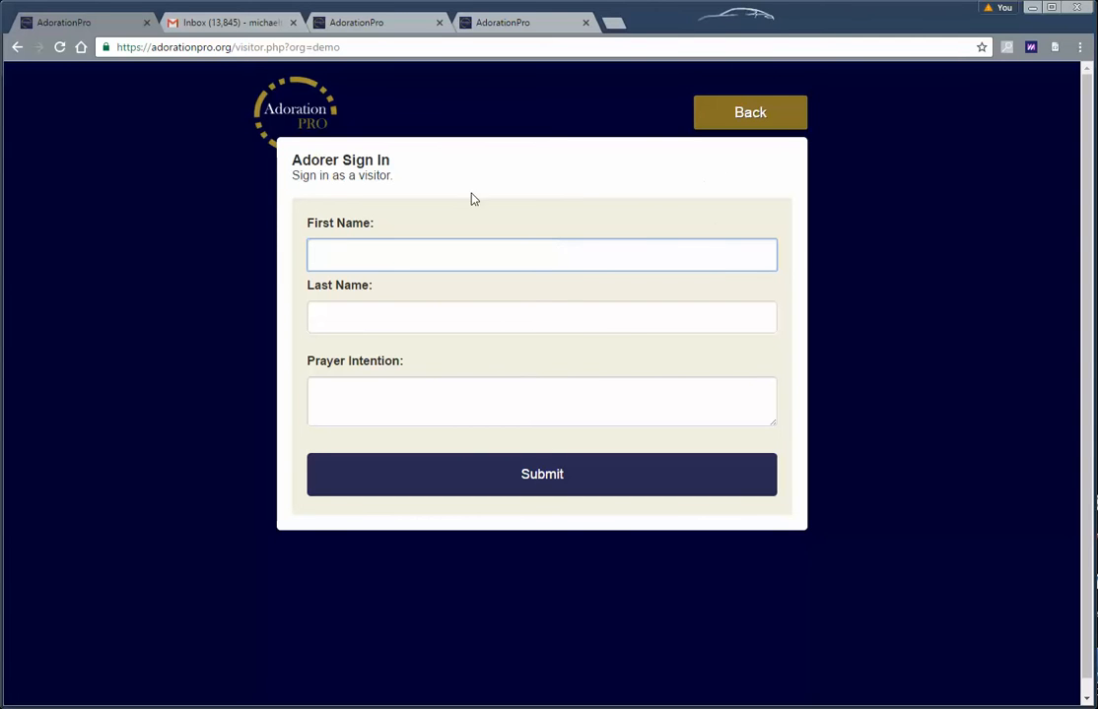
left_click(734, 125)
left_click(568, 322)
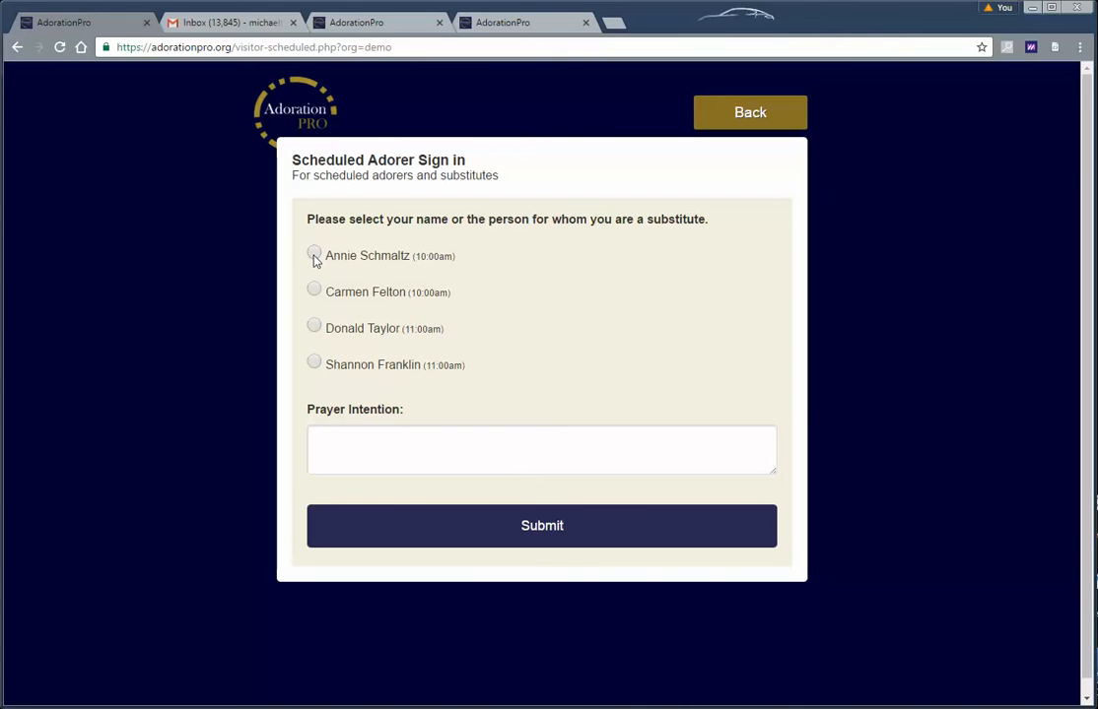
Sign in each of the two 10:00am adorers in turn and reopen the sign-in form
left_click(498, 528)
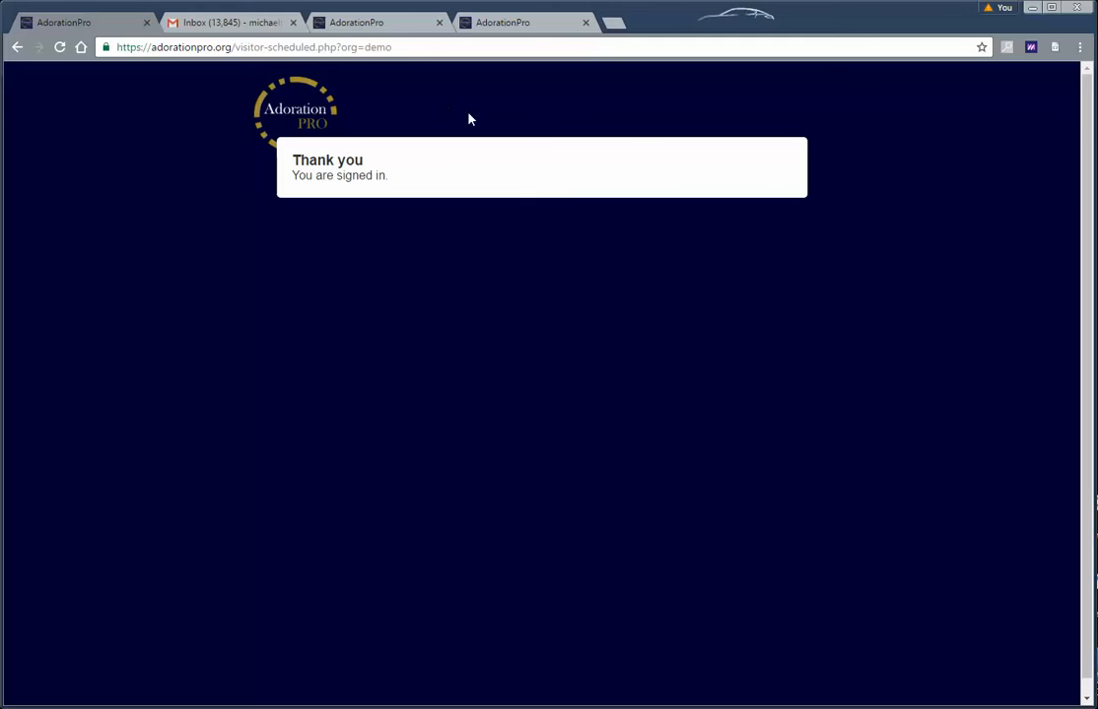
left_click(17, 48)
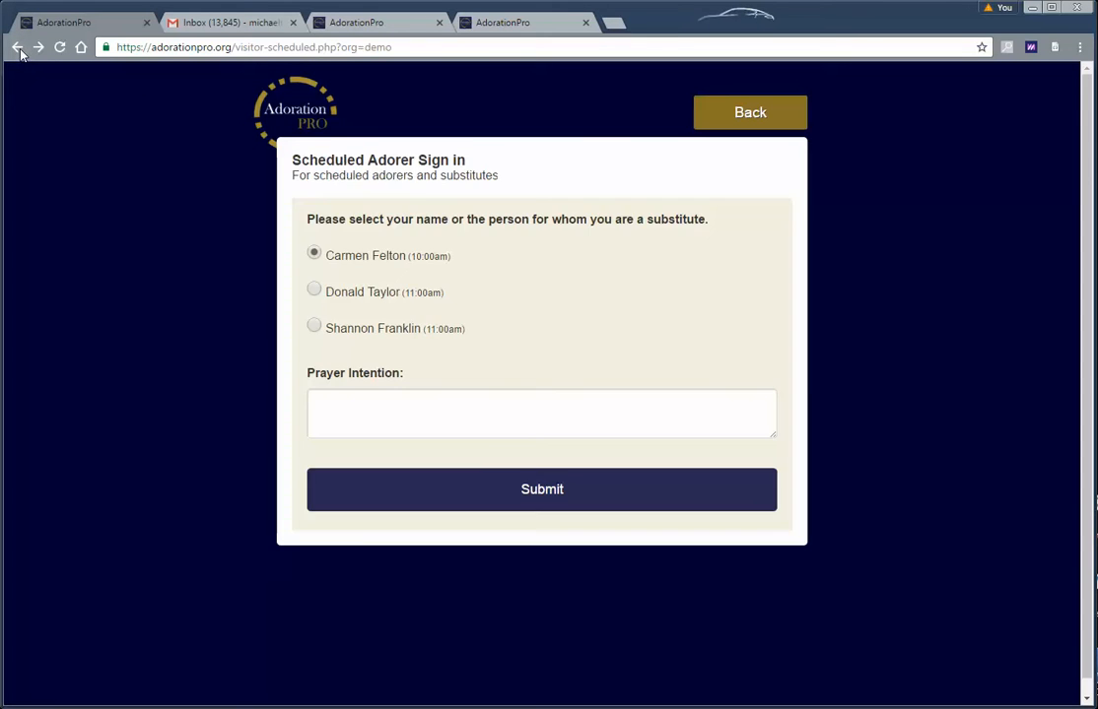
left_click(17, 47)
left_click(533, 322)
left_click(539, 493)
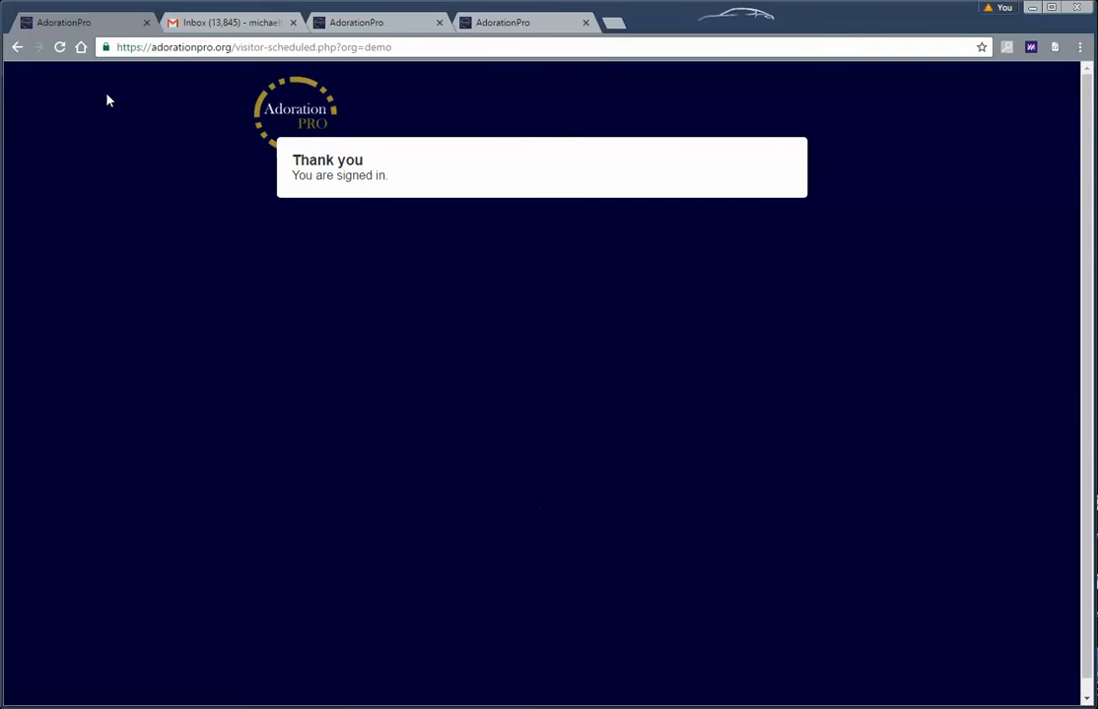
left_click(17, 48)
left_click(16, 48)
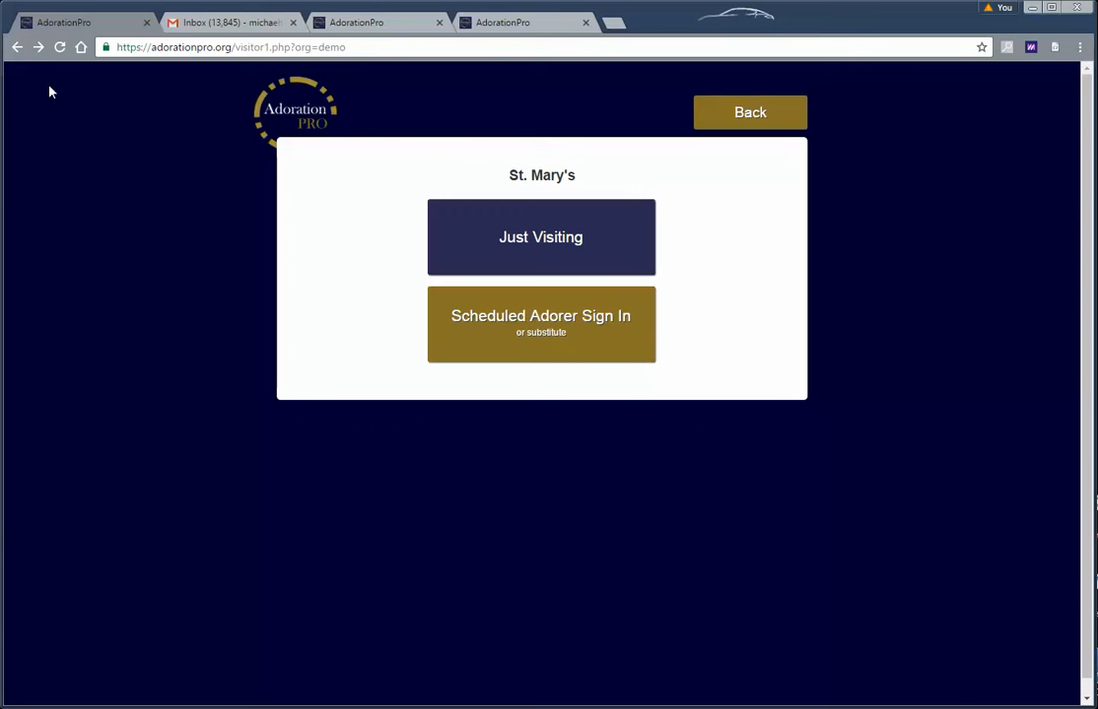
left_click(528, 335)
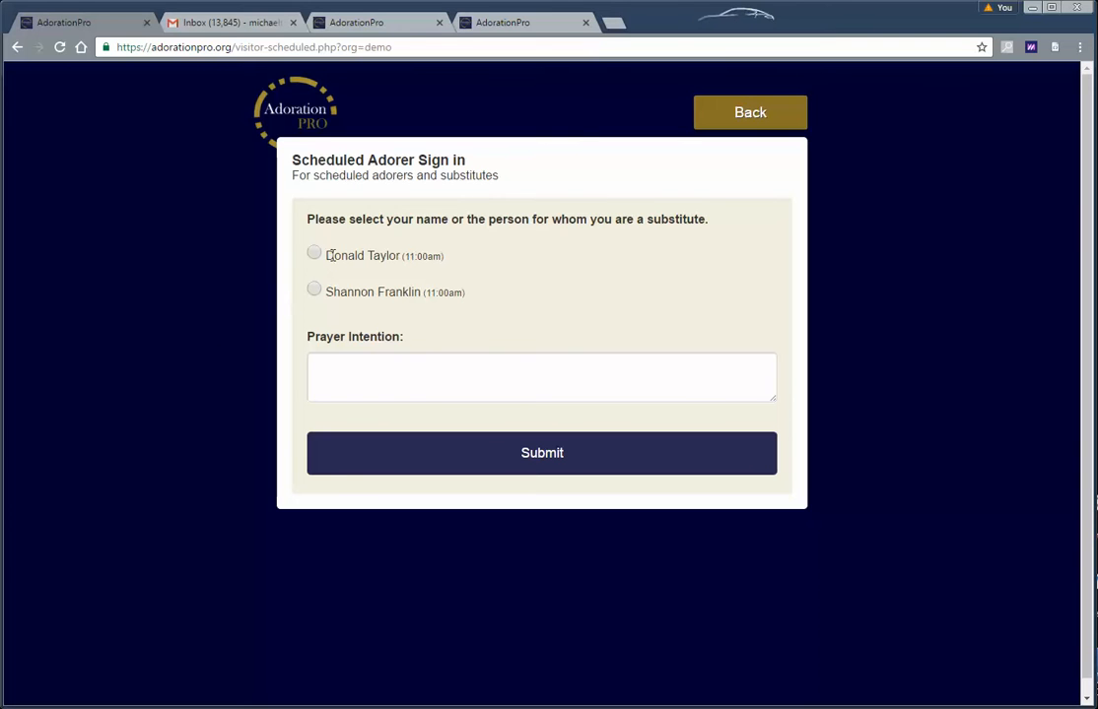
left_click_drag(328, 255, 414, 257)
left_click(470, 269)
Leave the sign-in form and return to St. Mary's home page
left_click(722, 117)
left_click(732, 117)
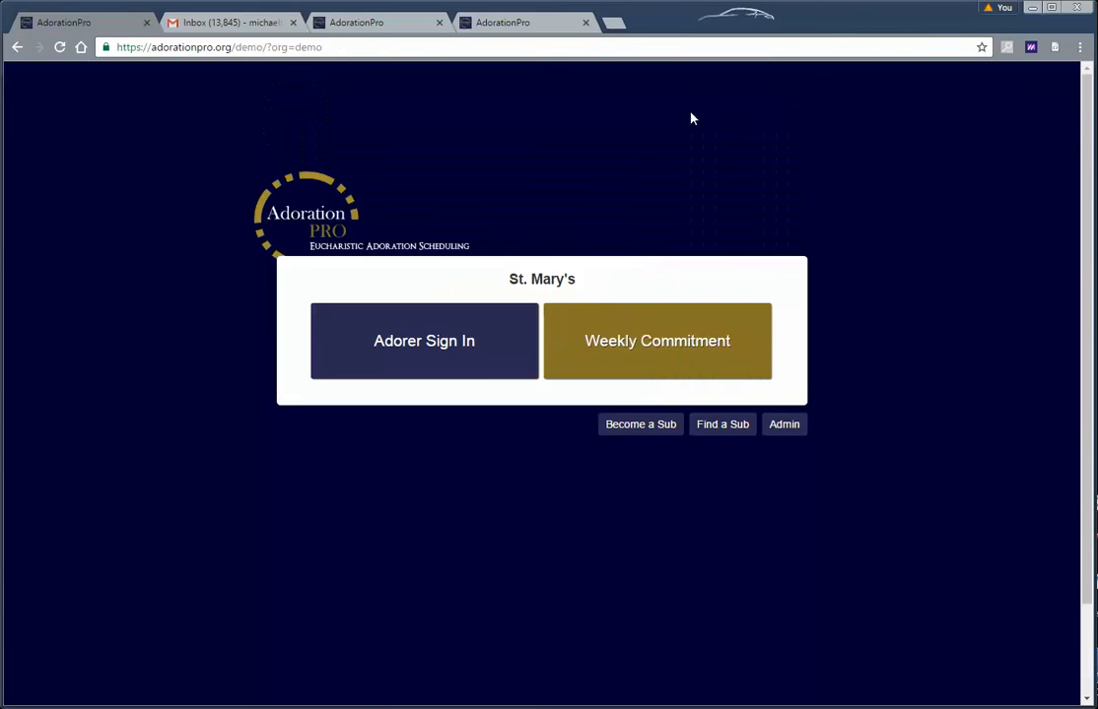
left_click(438, 359)
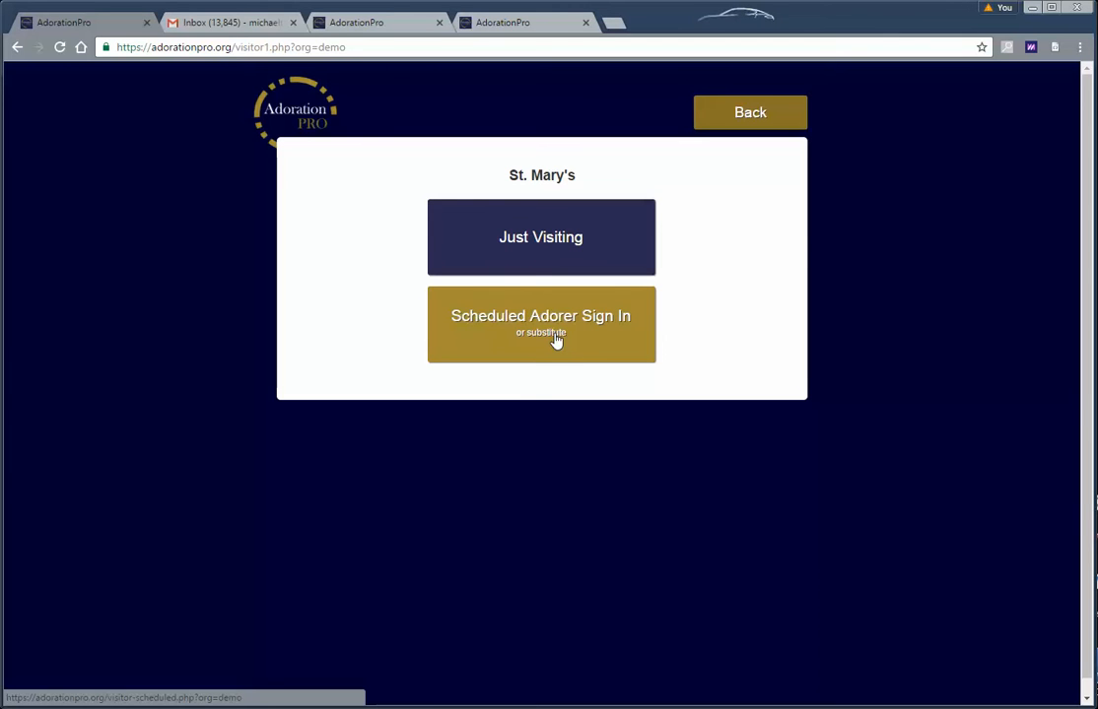
key("alt+Left")
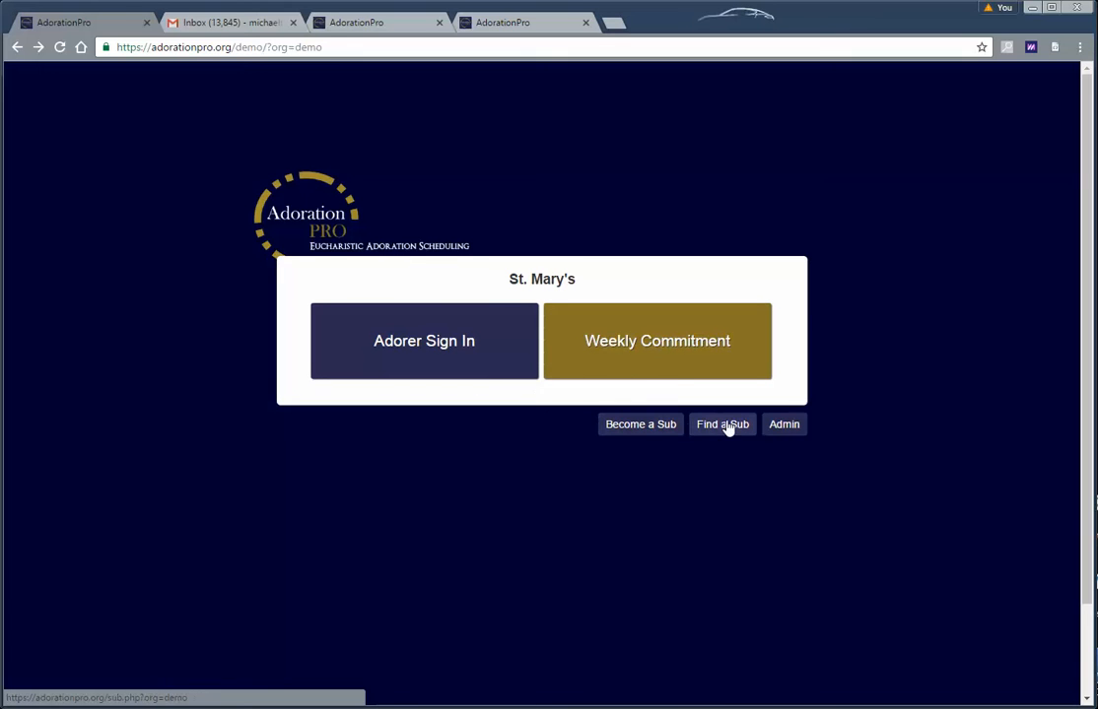
Log in to the admin area, replacing the saved password with the admin password
left_click(785, 426)
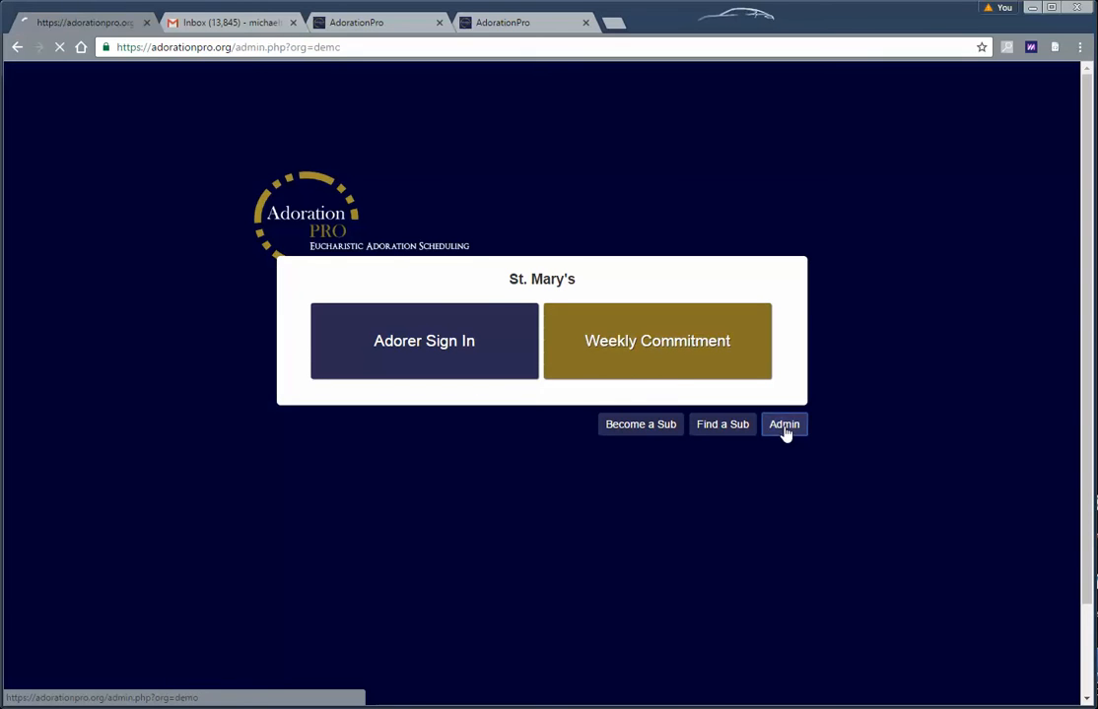
left_click_drag(472, 337, 298, 337)
type("•••••")
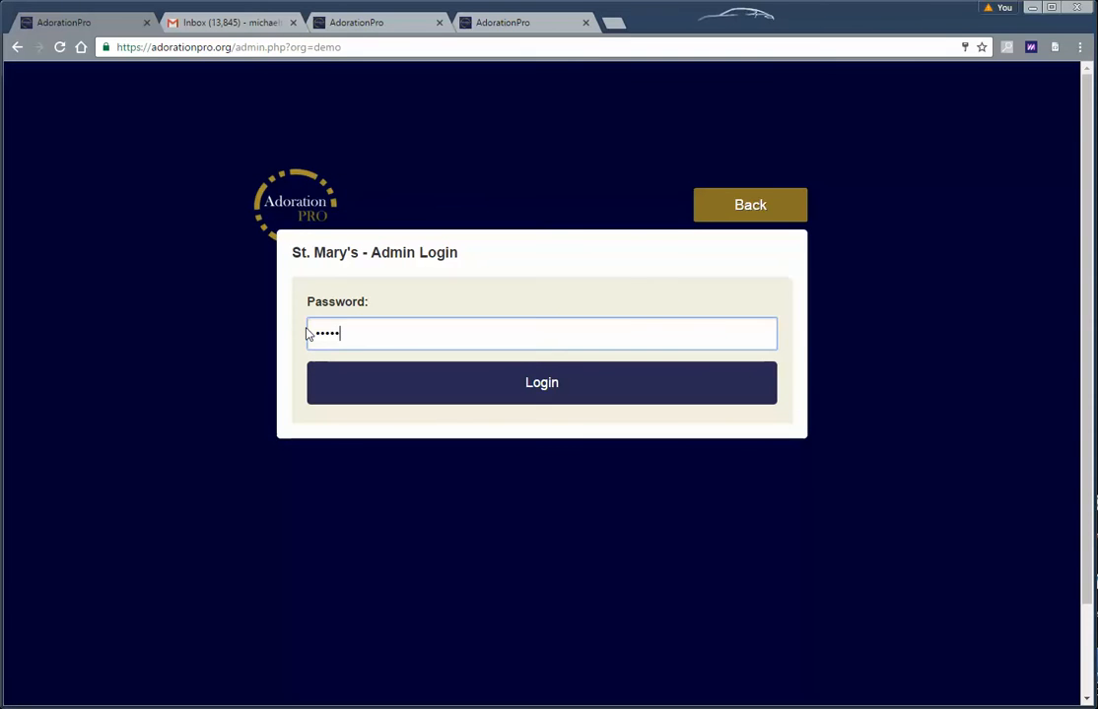
type("••••")
key("Return")
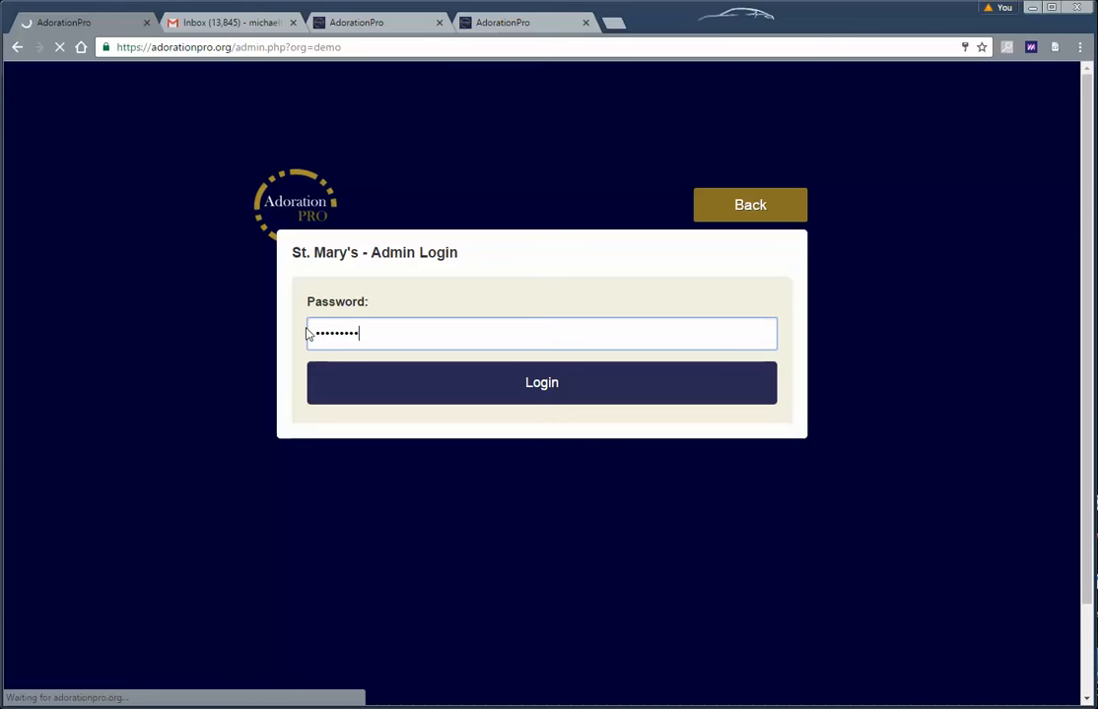
left_click(503, 393)
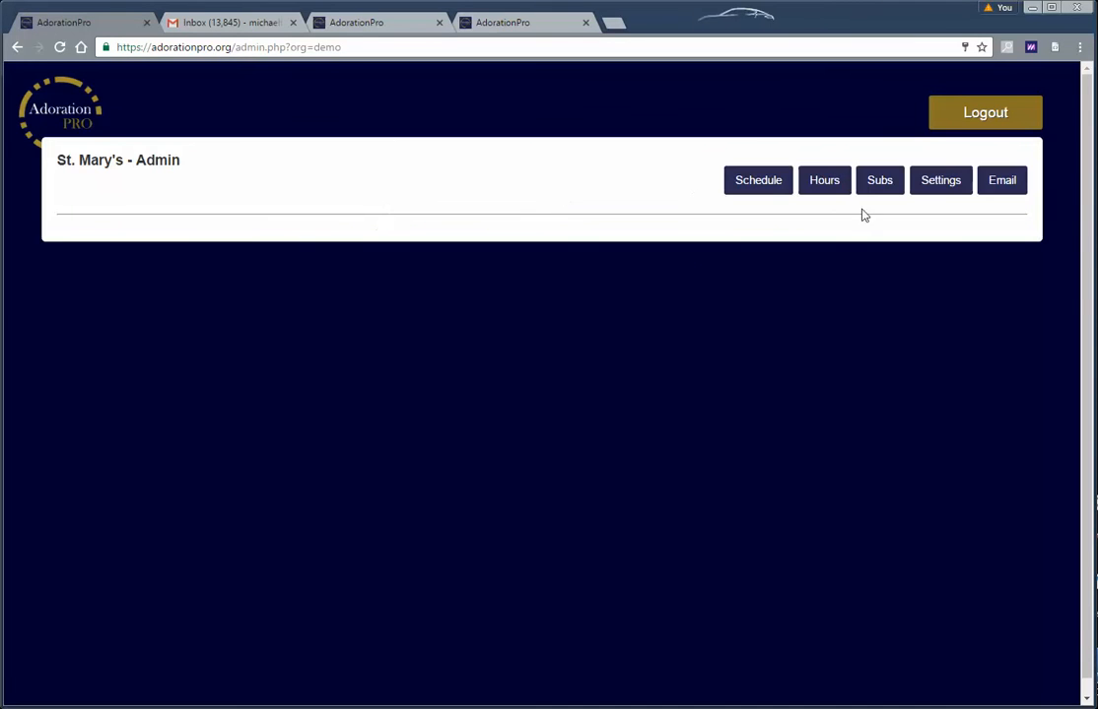
Open the admin weekly schedule and review the adorers' attendance percentages
left_click(759, 187)
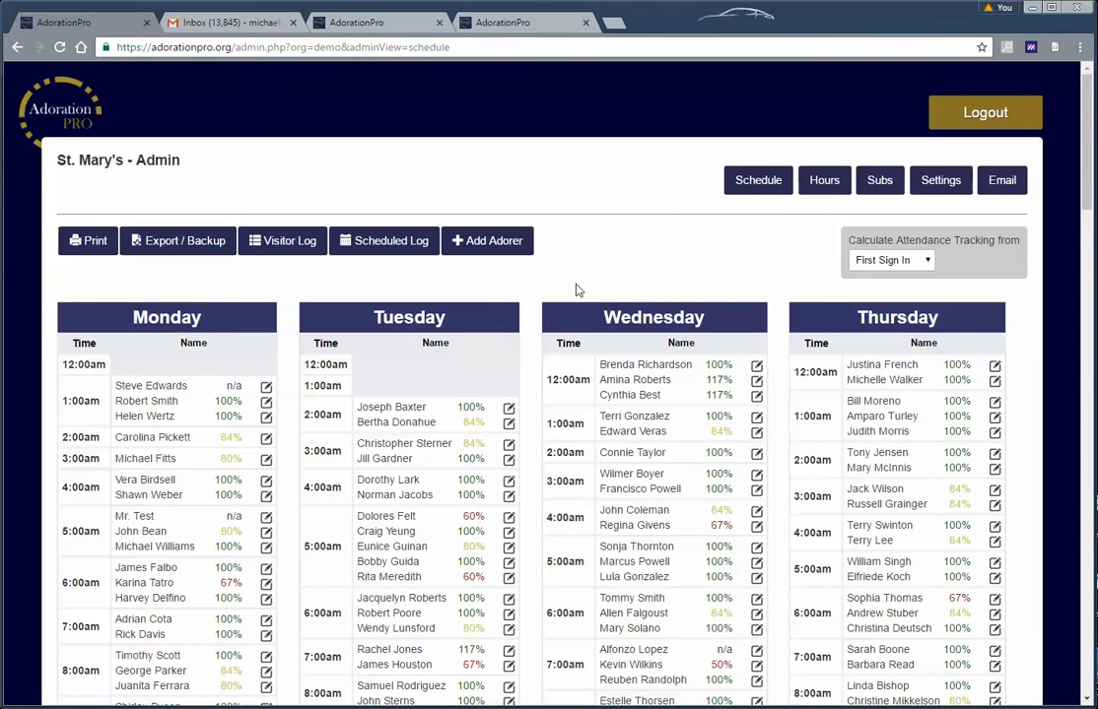
scroll(572, 296, "down", 1)
scroll(559, 326, "up", 1)
scroll(552, 340, "down", 1)
scroll(548, 360, "up", 1)
scroll(444, 258, "down", 1)
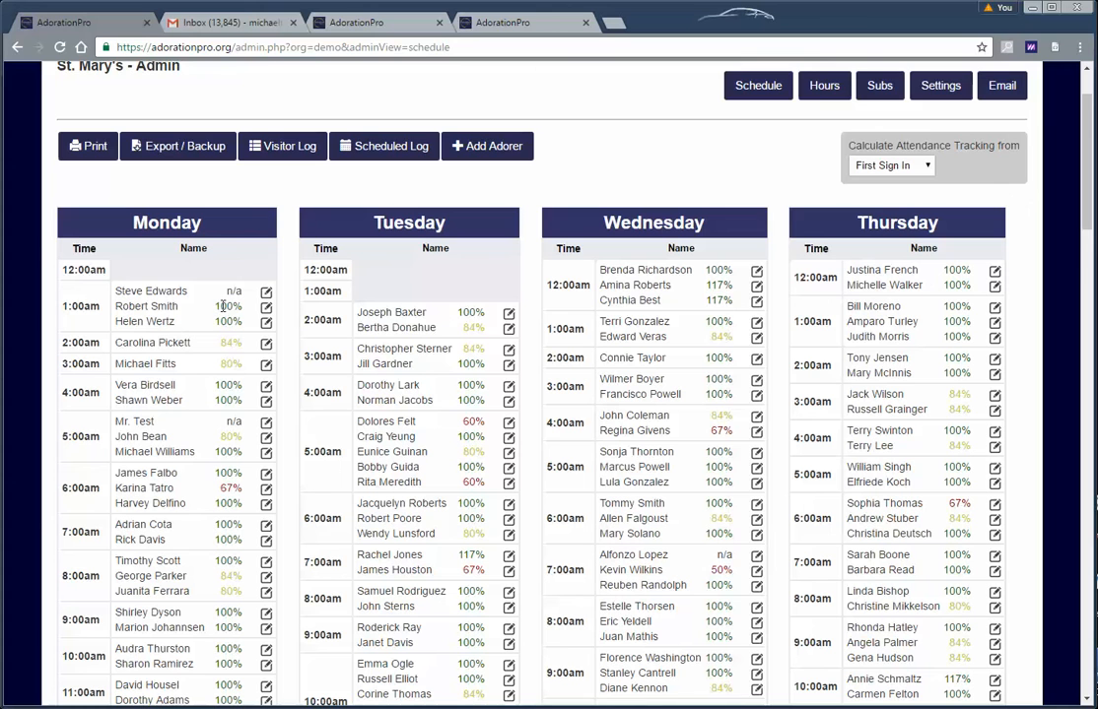
left_click_drag(214, 307, 249, 315)
left_click(188, 317)
scroll(197, 310, "down", 2)
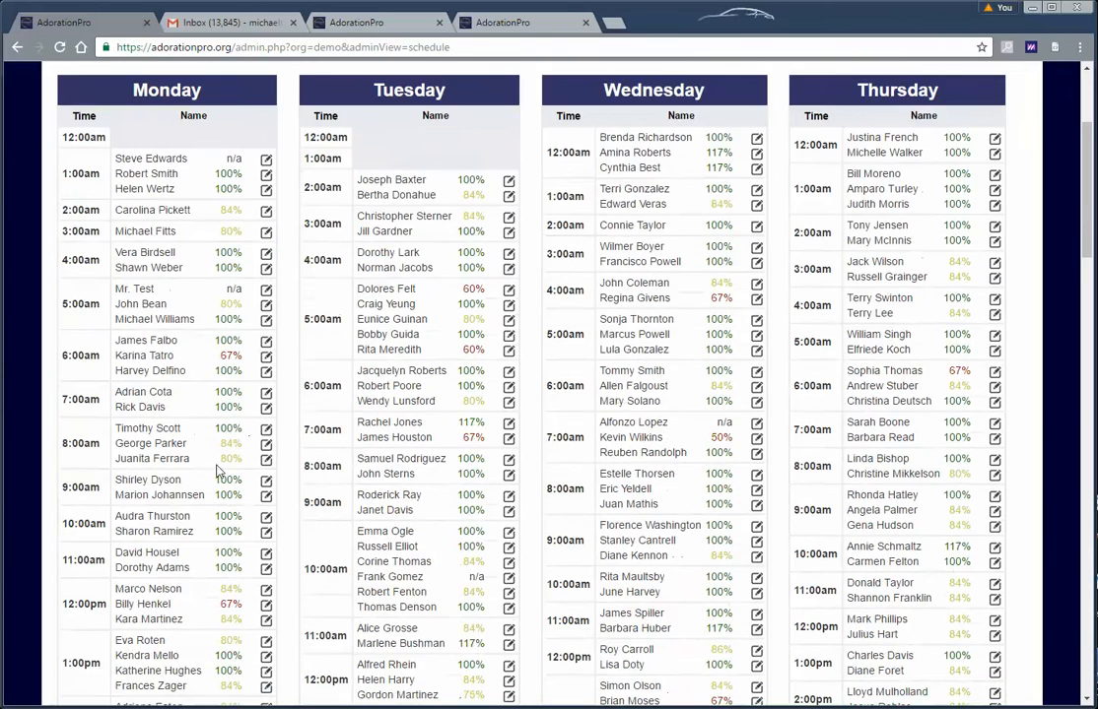
scroll(219, 471, "up", 2)
scroll(353, 426, "down", 7)
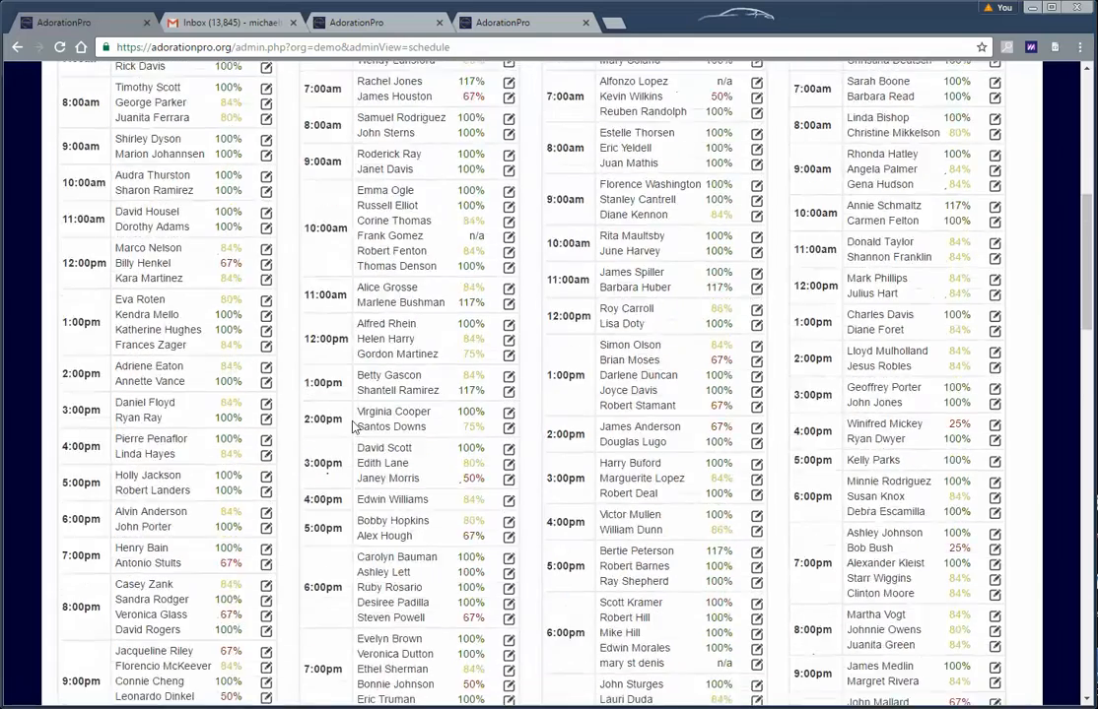
scroll(353, 427, "down", 4)
scroll(437, 427, "up", 9)
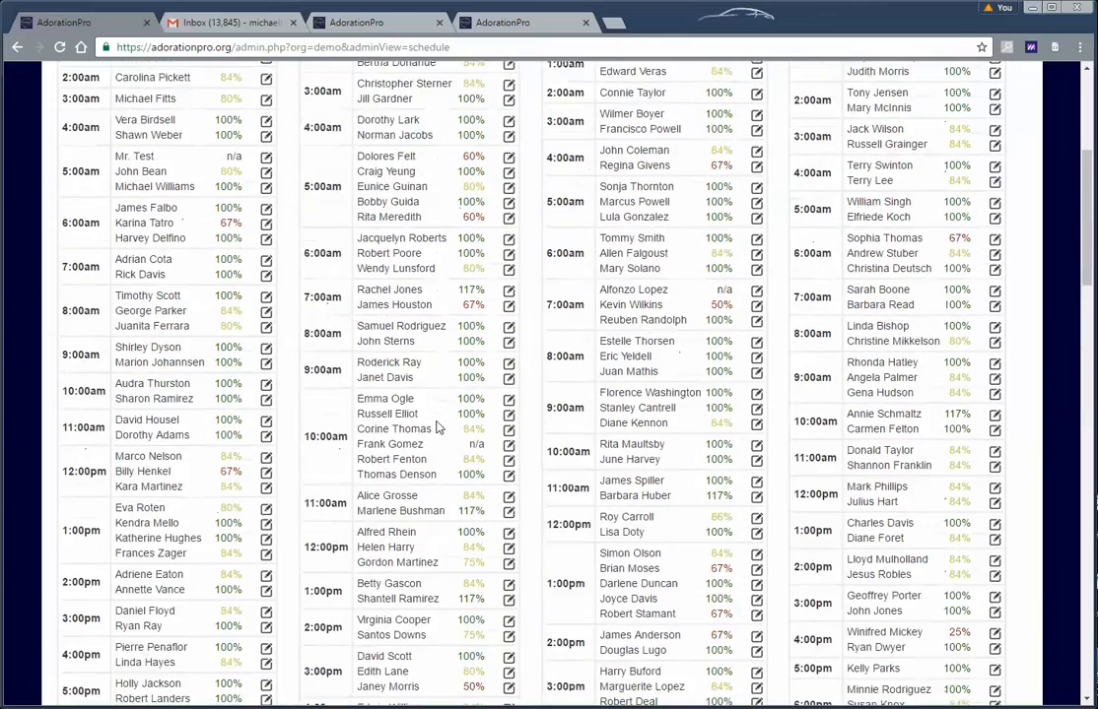
scroll(437, 426, "up", 1)
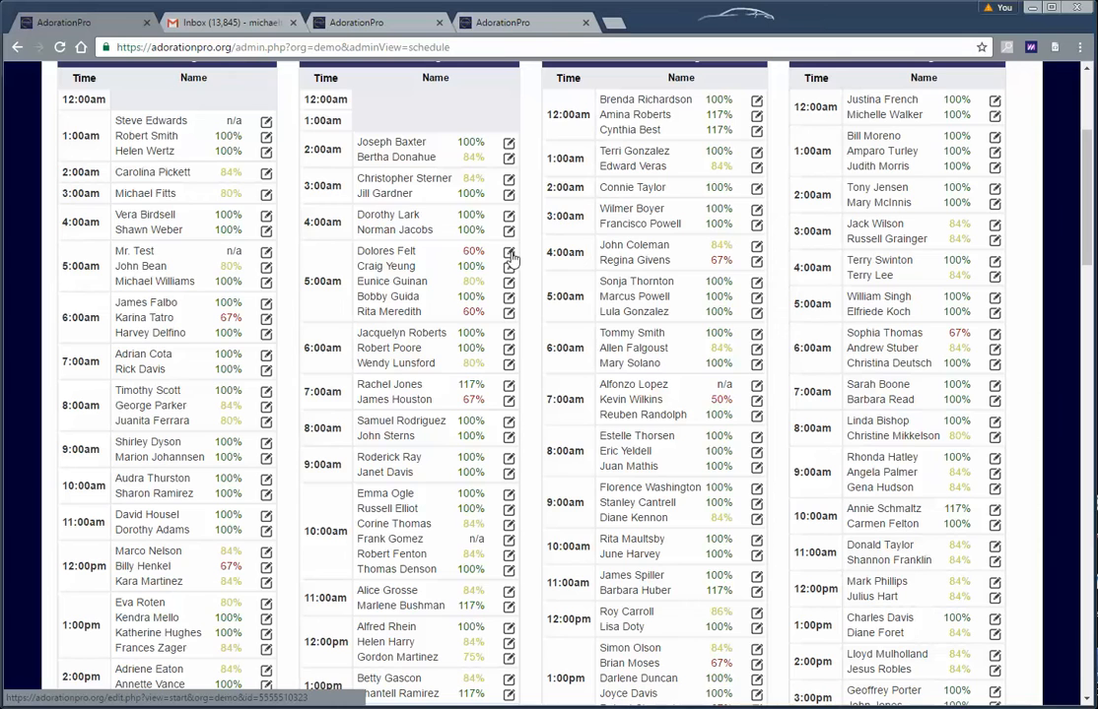
Open two adorers' edit pages from the schedule to review their sign-in logs
left_click(509, 253)
scroll(533, 356, "down", 4)
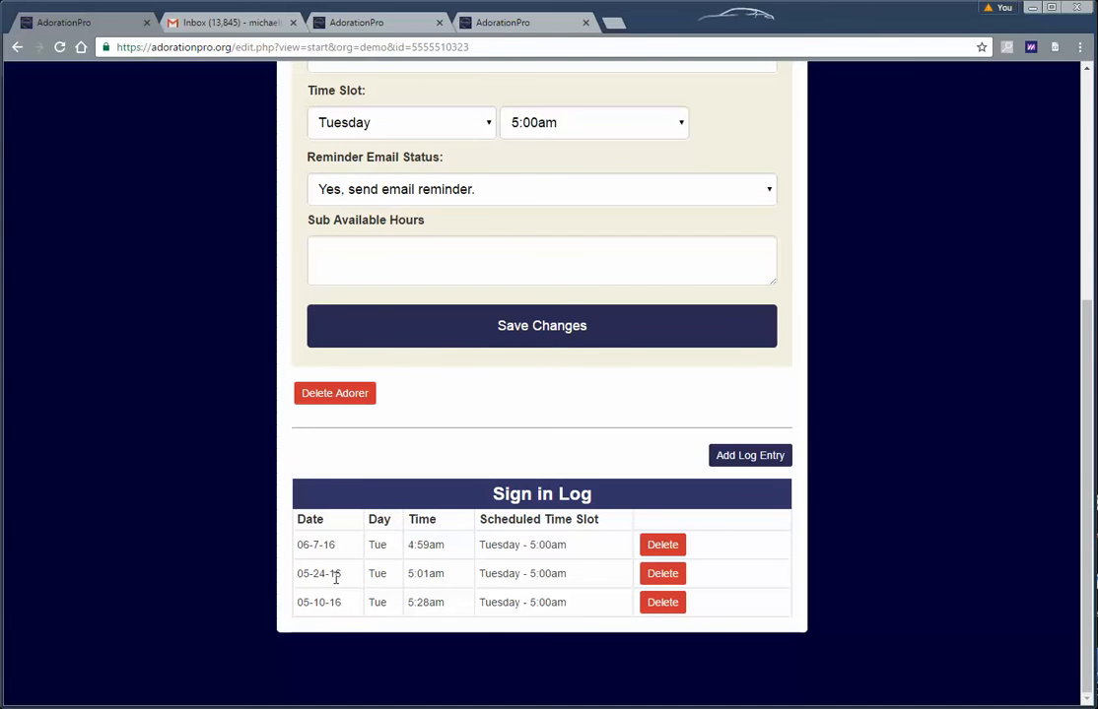
scroll(369, 579, "up", 2)
scroll(374, 573, "down", 2)
scroll(338, 559, "up", 4)
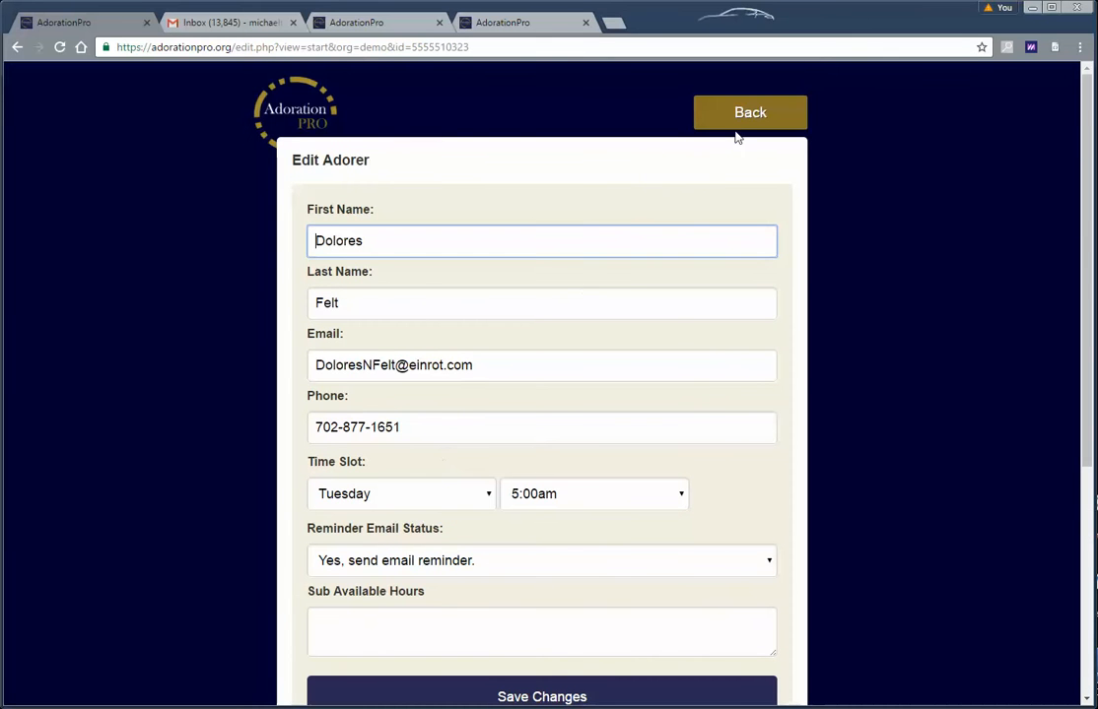
left_click(744, 126)
scroll(268, 241, "down", 2)
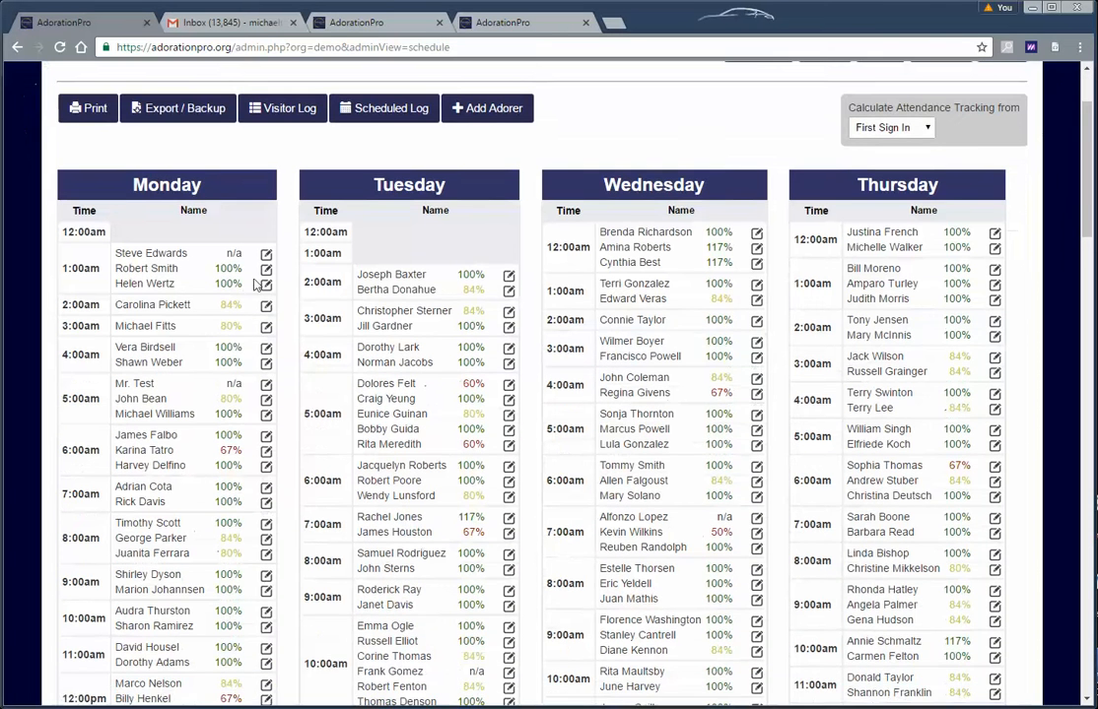
left_click(266, 270)
scroll(265, 427, "down", 4)
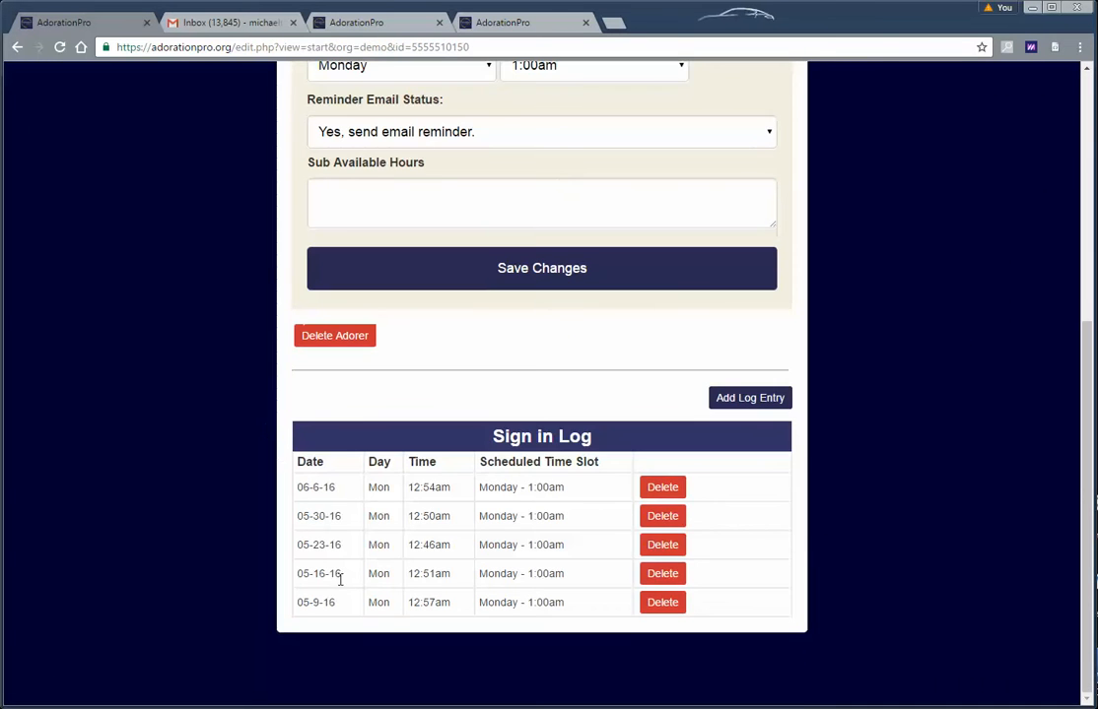
scroll(327, 509, "up", 5)
left_click(739, 124)
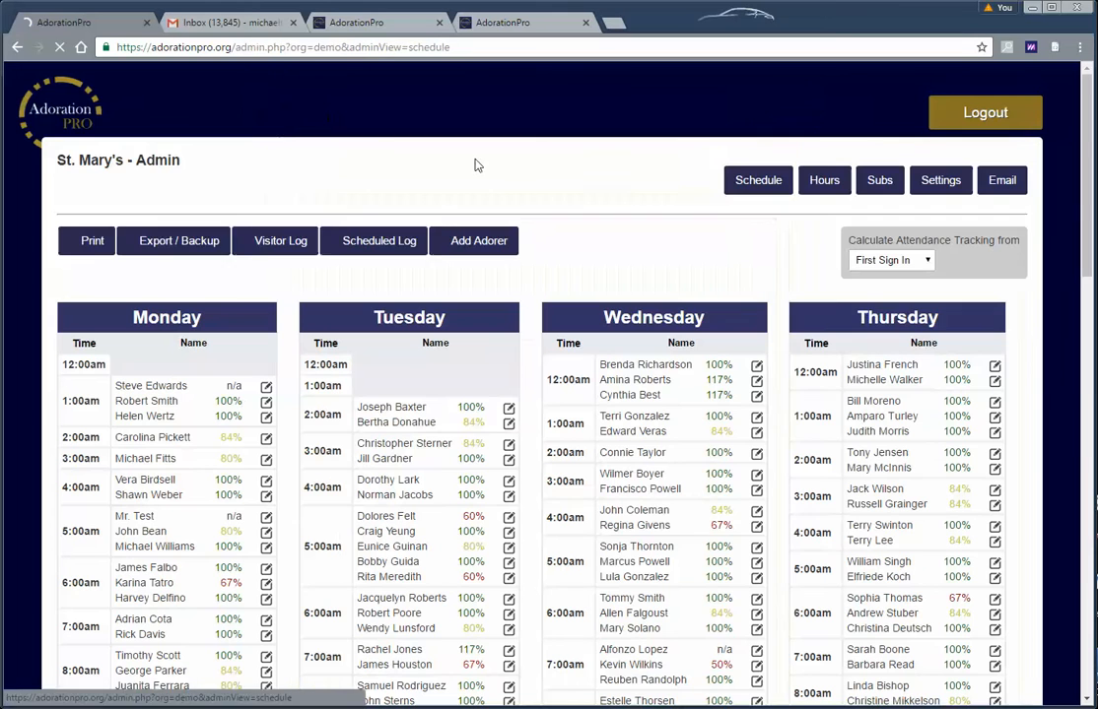
left_click(891, 260)
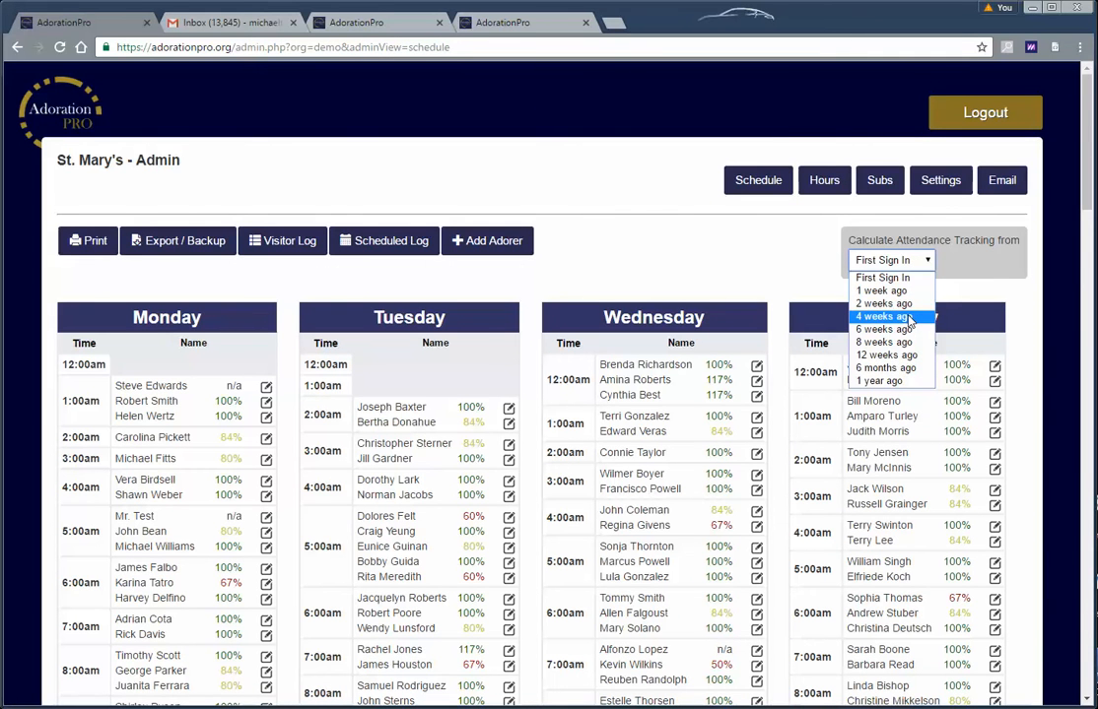
left_click(906, 304)
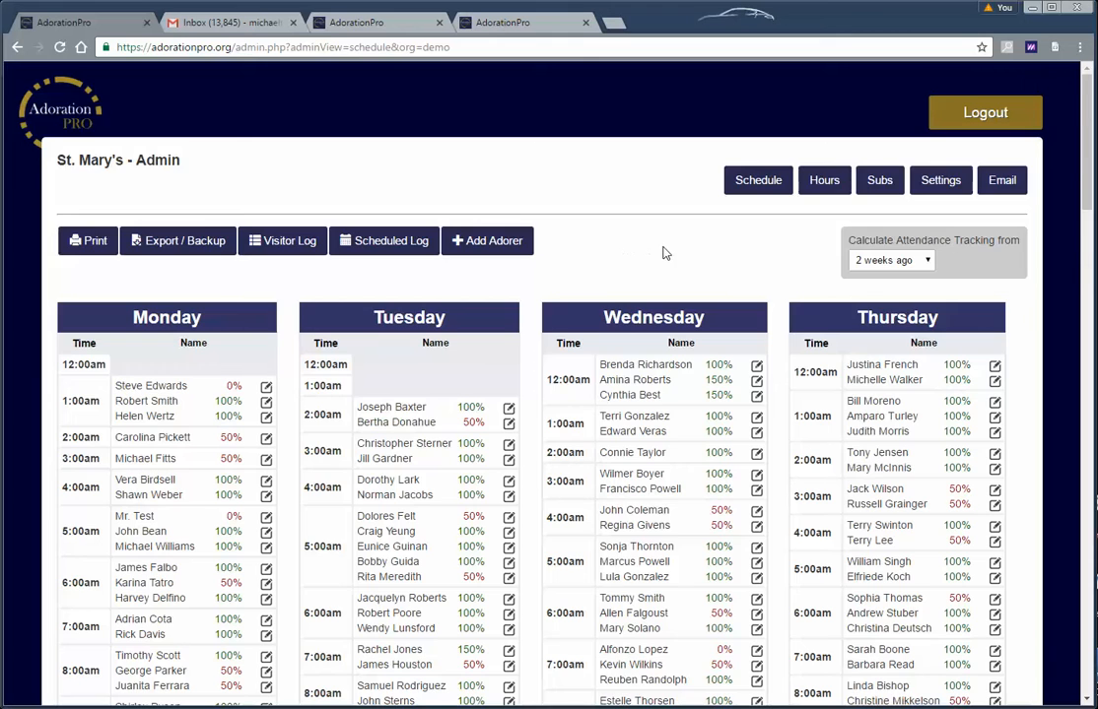
scroll(665, 253, "down", 3)
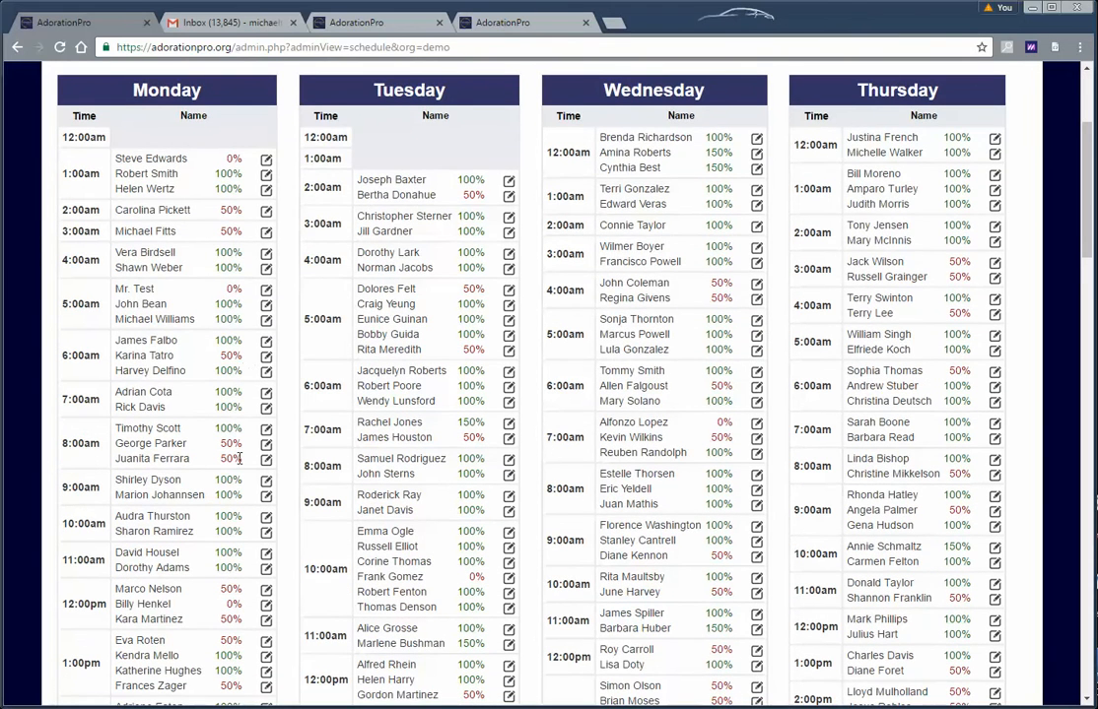
scroll(239, 458, "up", 2)
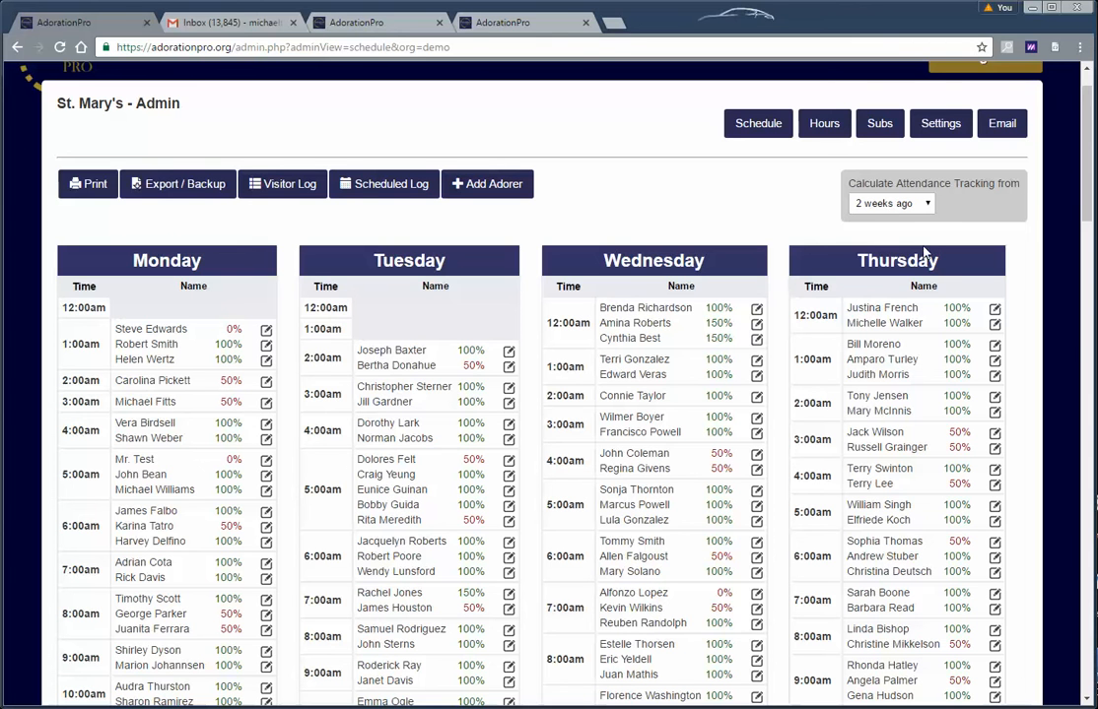
left_click(907, 204)
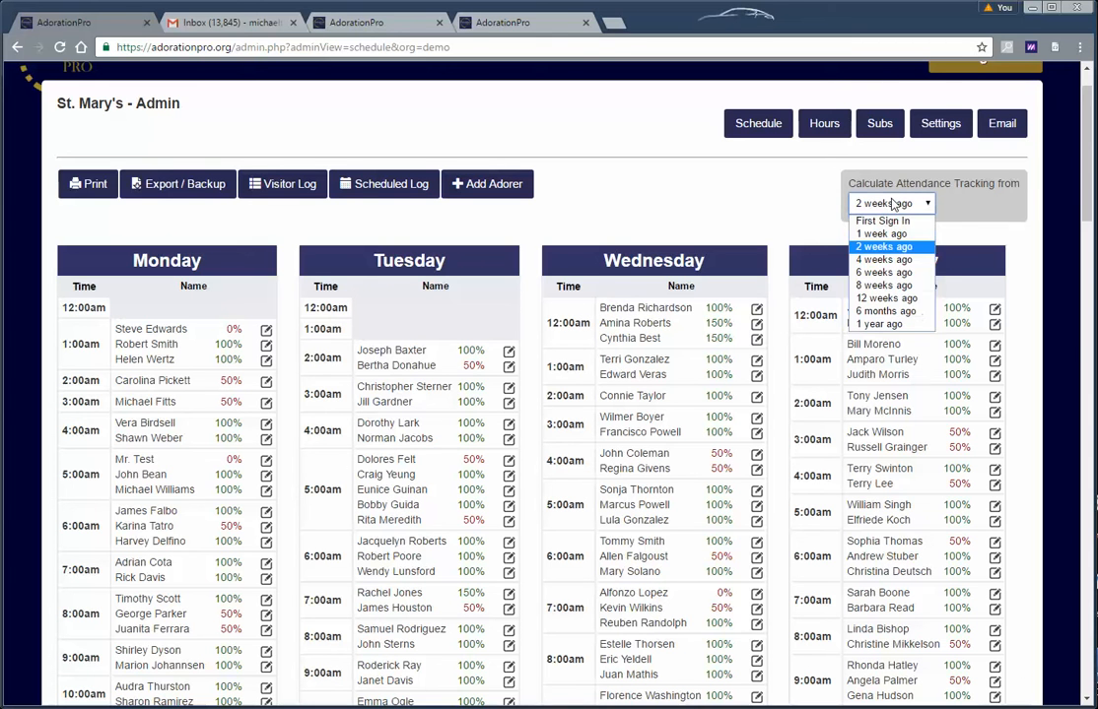
left_click(891, 261)
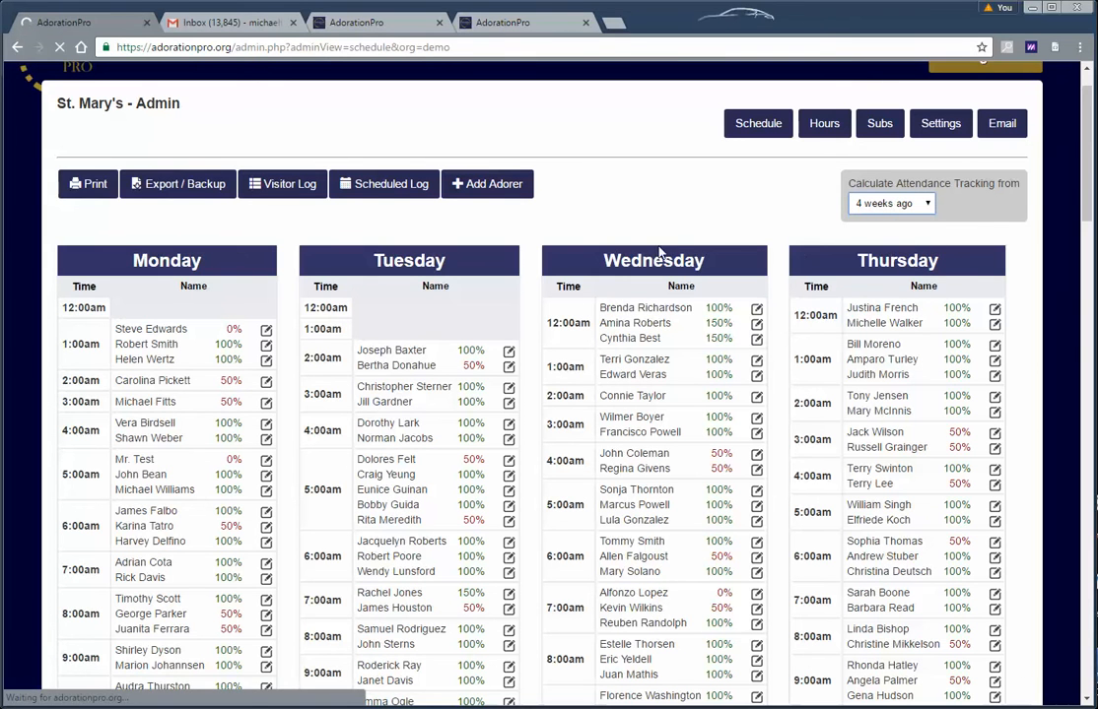
scroll(253, 361, "down", 3)
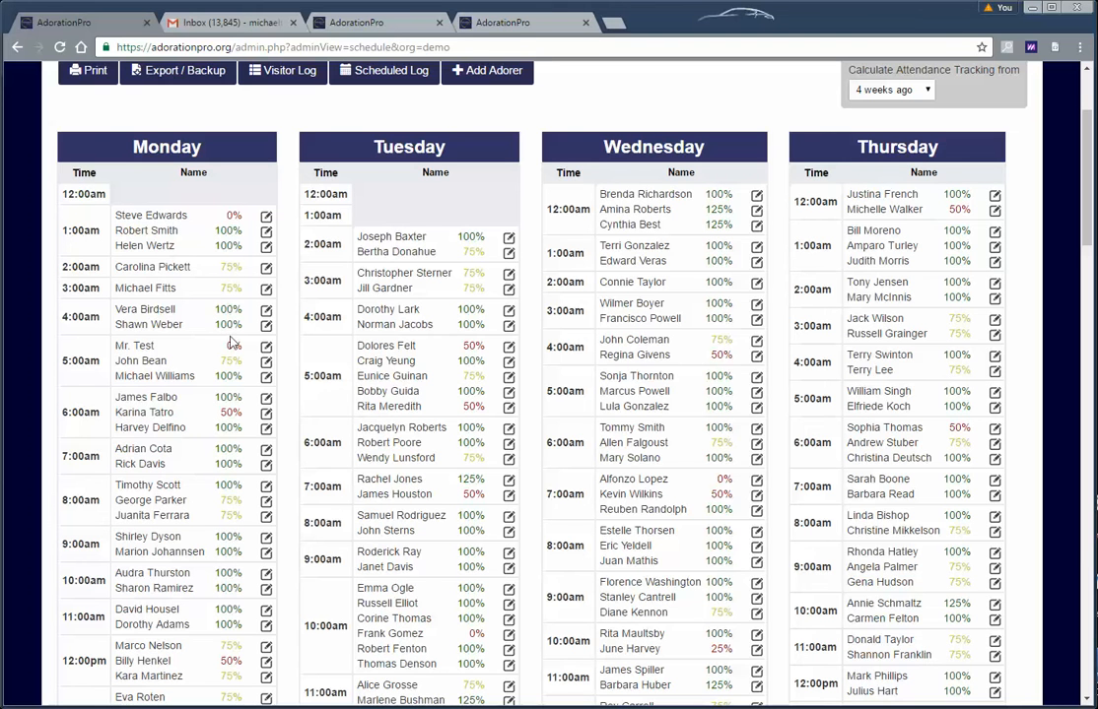
scroll(207, 372, "down", 1)
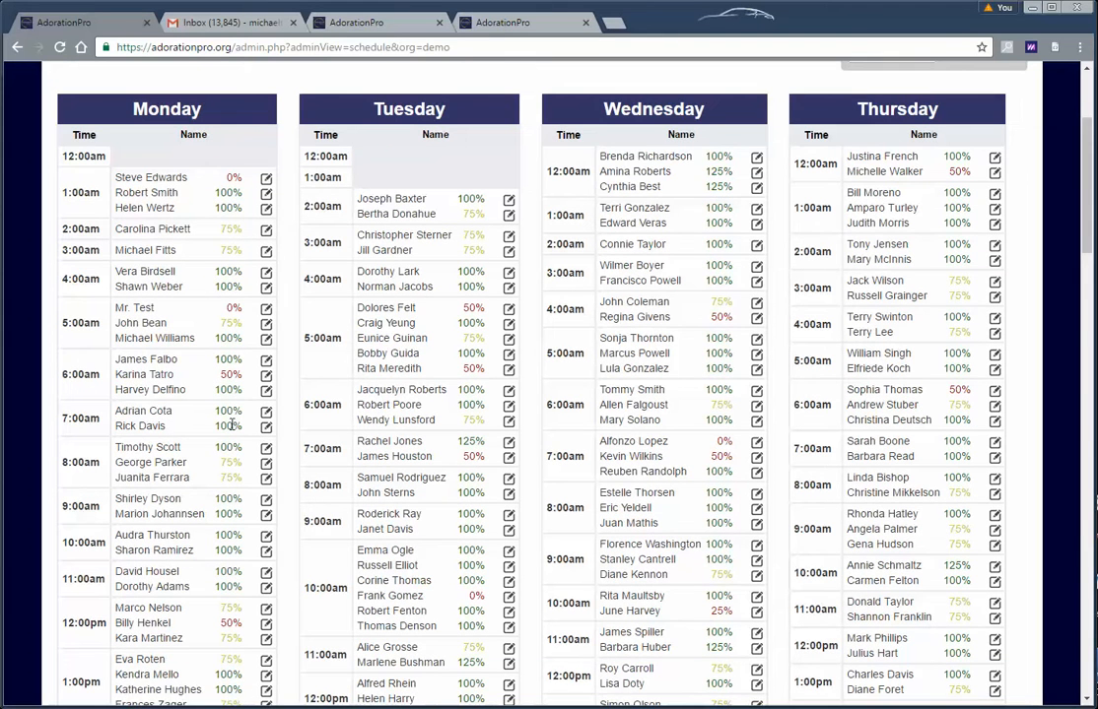
left_click(267, 430)
scroll(379, 568, "down", 4)
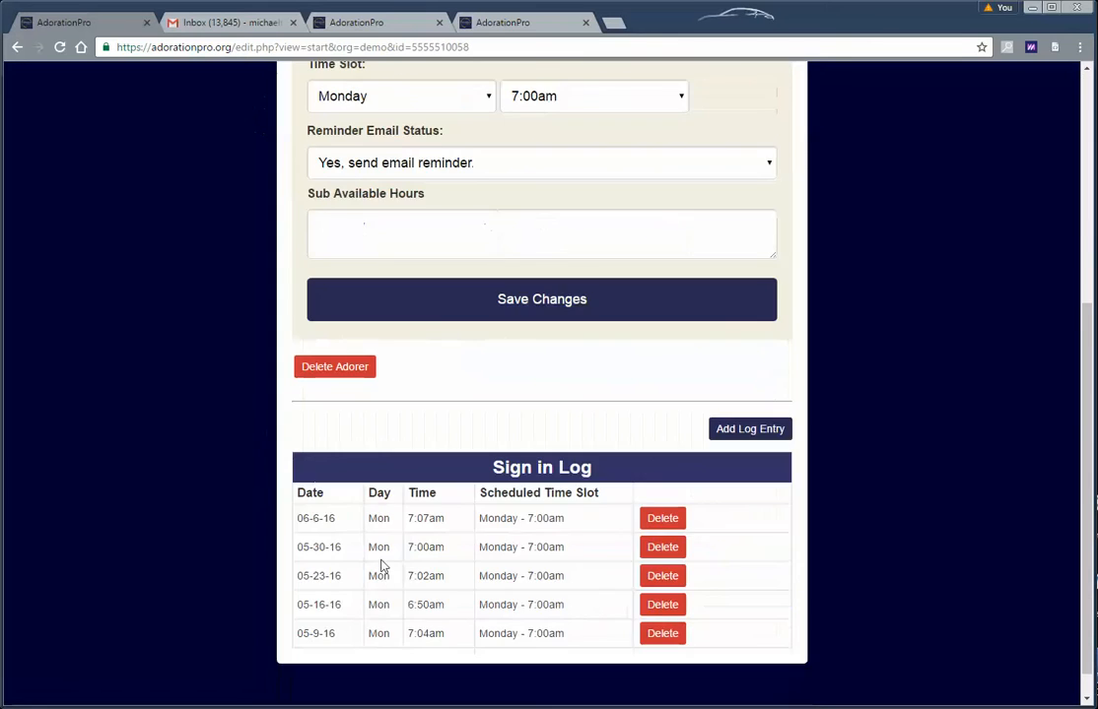
scroll(427, 549, "up", 4)
left_click(749, 113)
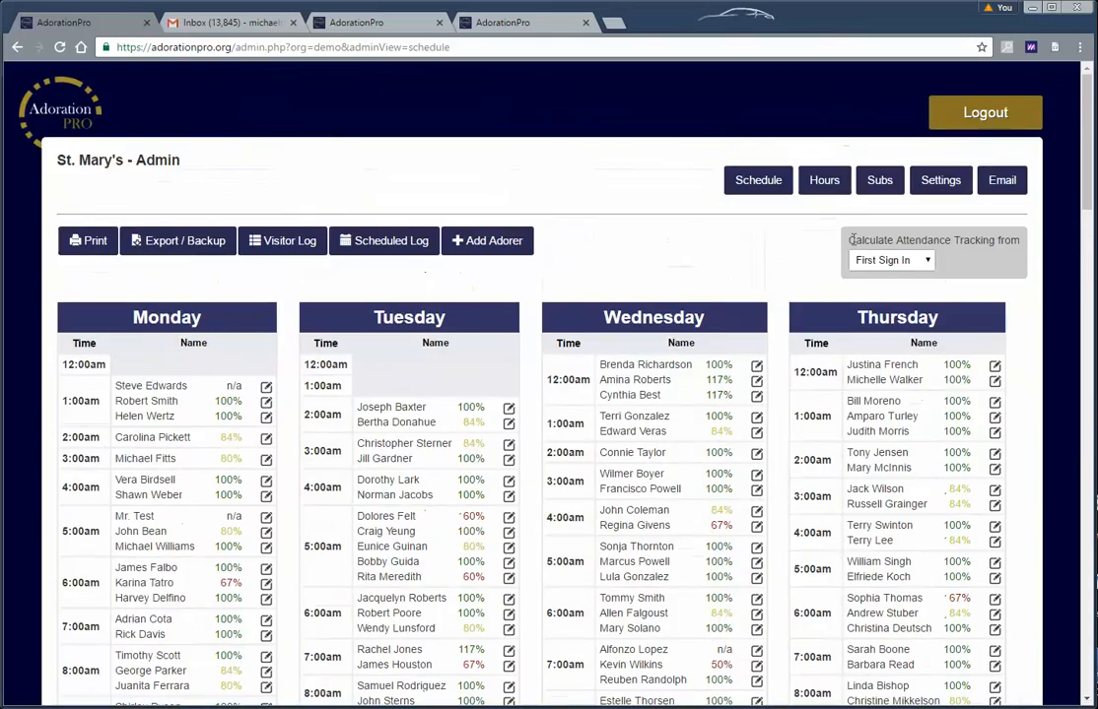
left_click(919, 263)
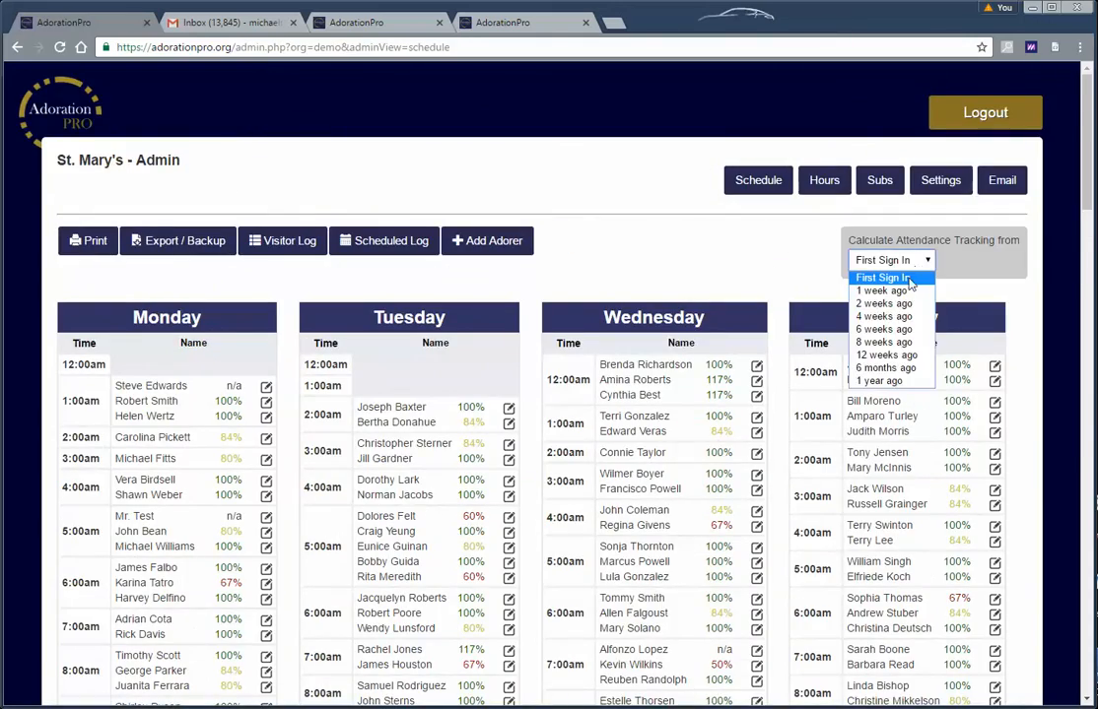
left_click(907, 278)
scroll(690, 296, "down", 5)
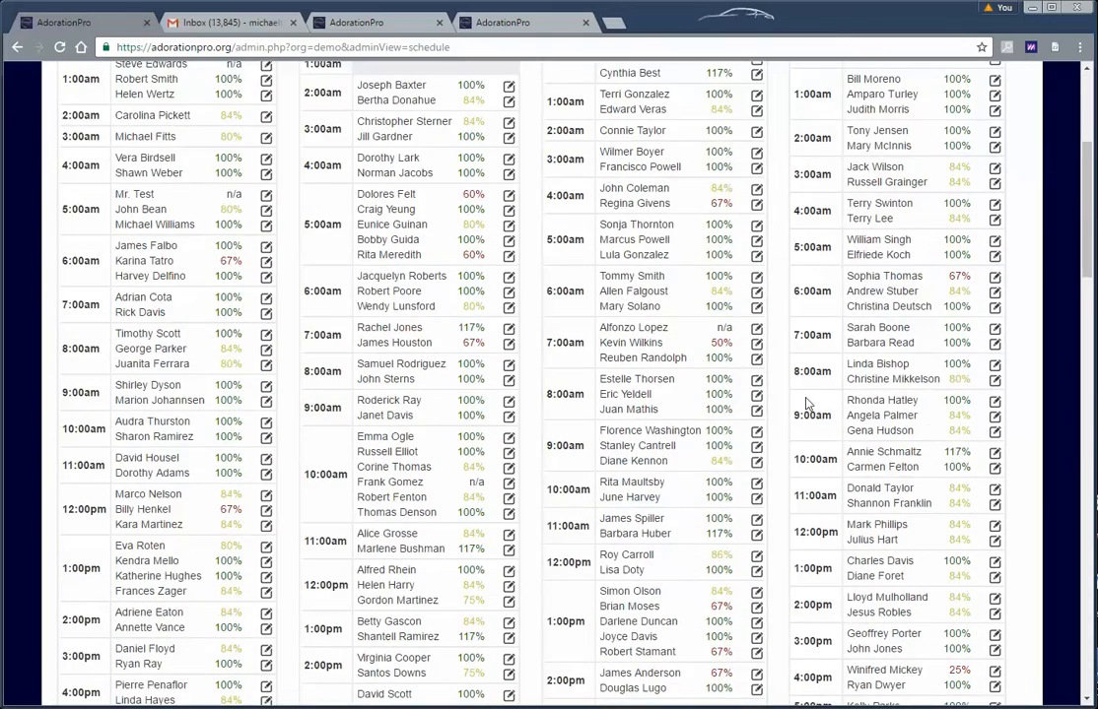
scroll(640, 344, "up", 3)
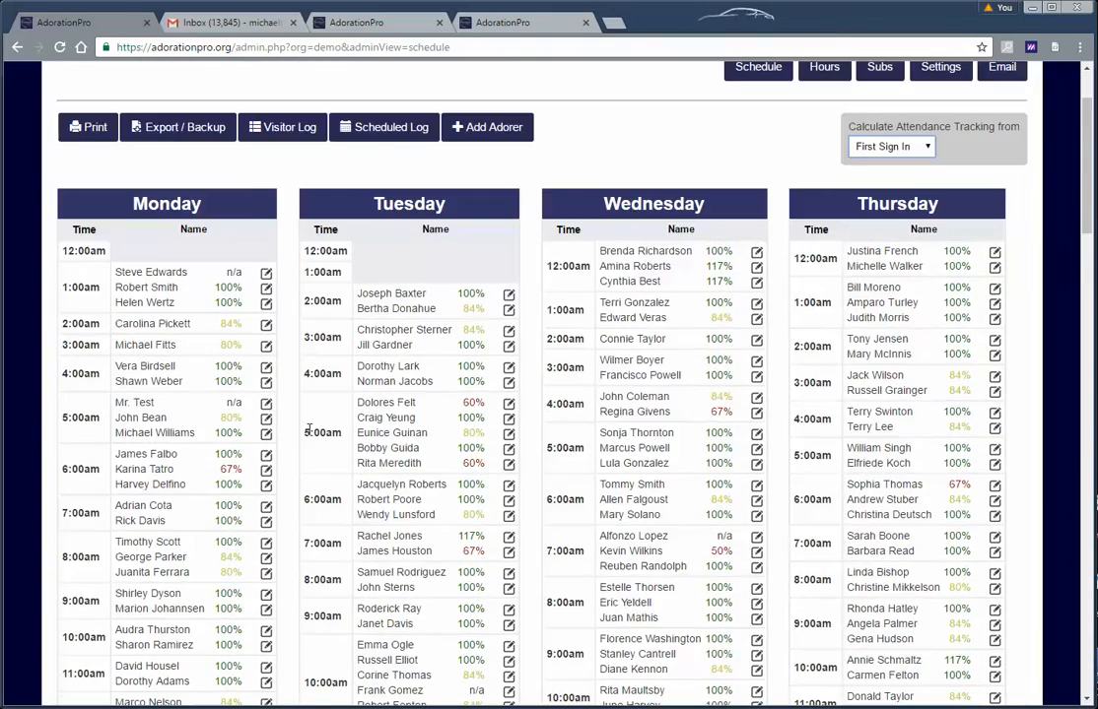
scroll(611, 423, "down", 12)
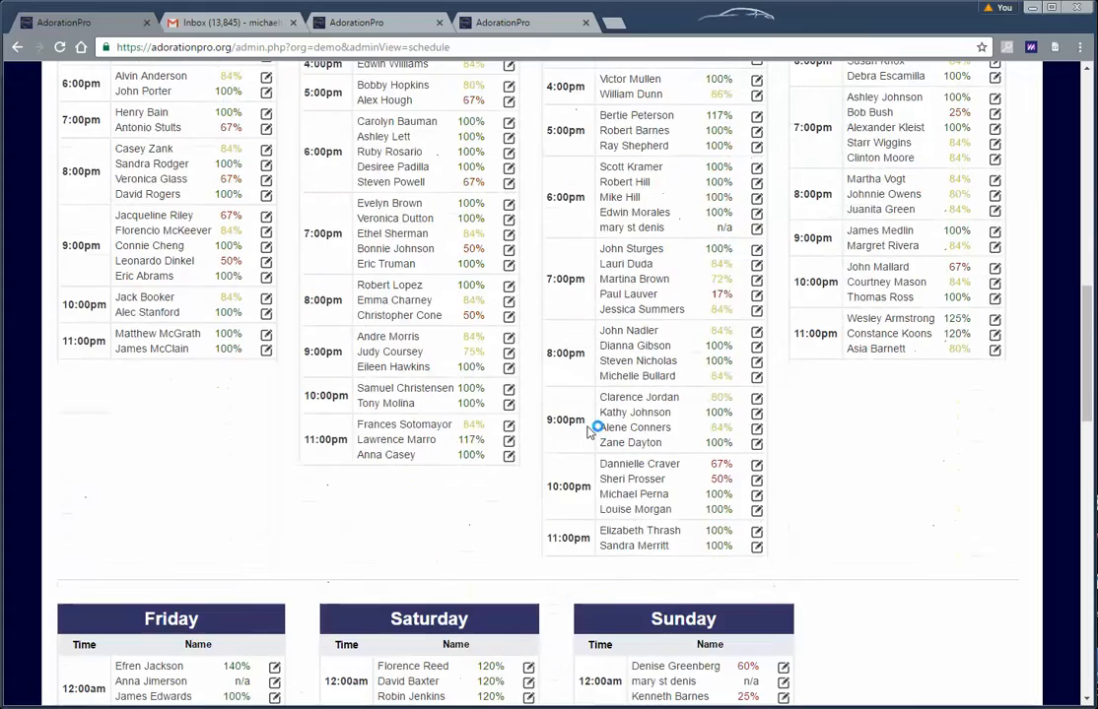
scroll(589, 424, "down", 15)
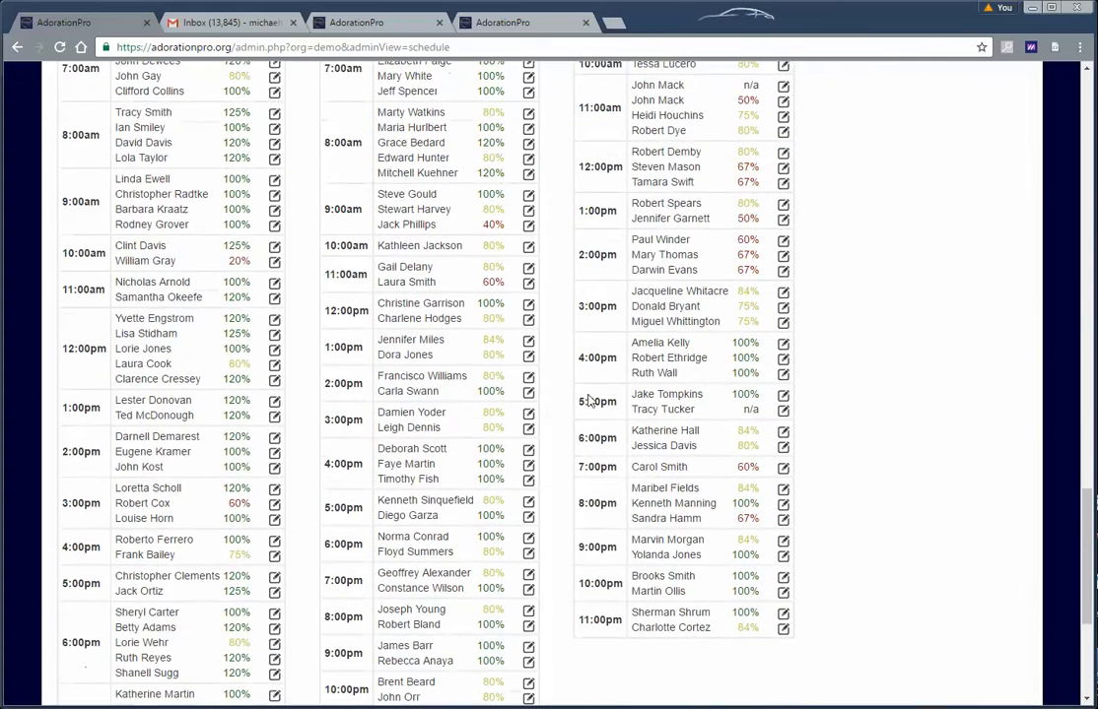
scroll(591, 394, "up", 1)
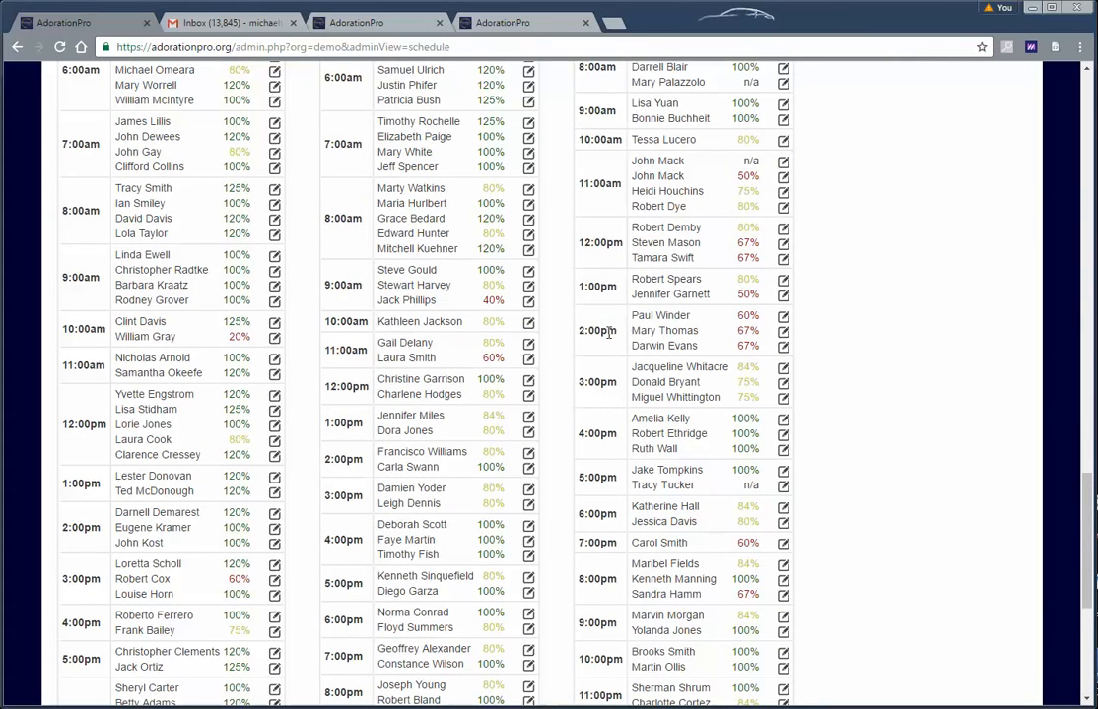
scroll(669, 345, "up", 4)
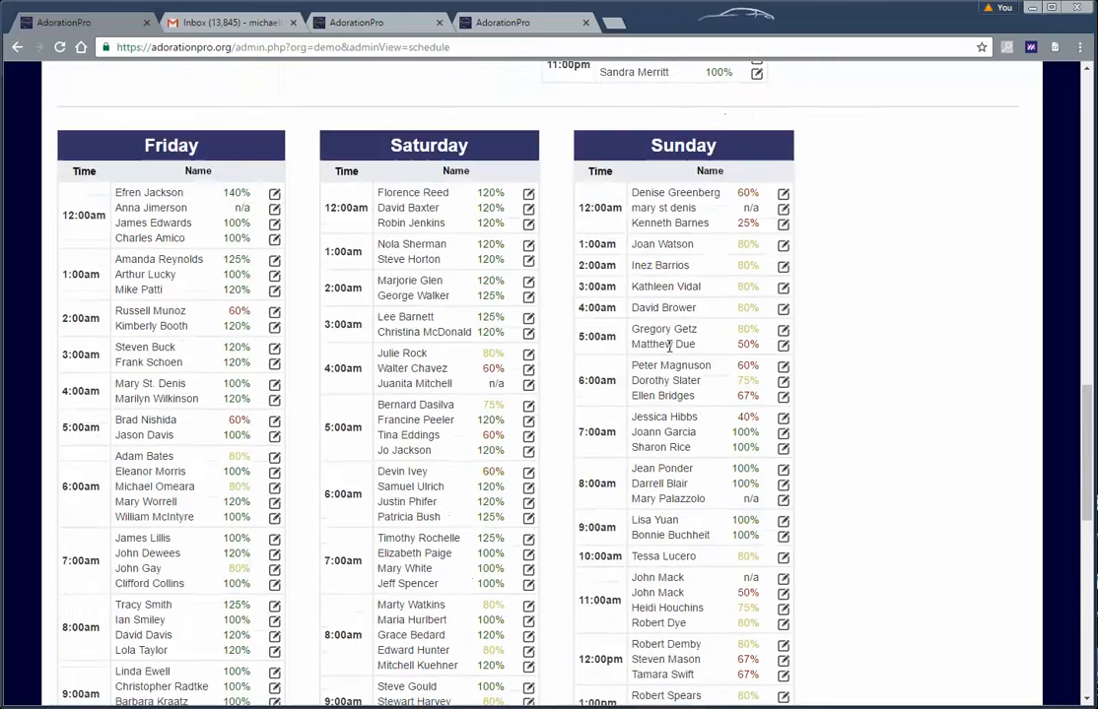
scroll(669, 345, "up", 2)
scroll(660, 365, "down", 5)
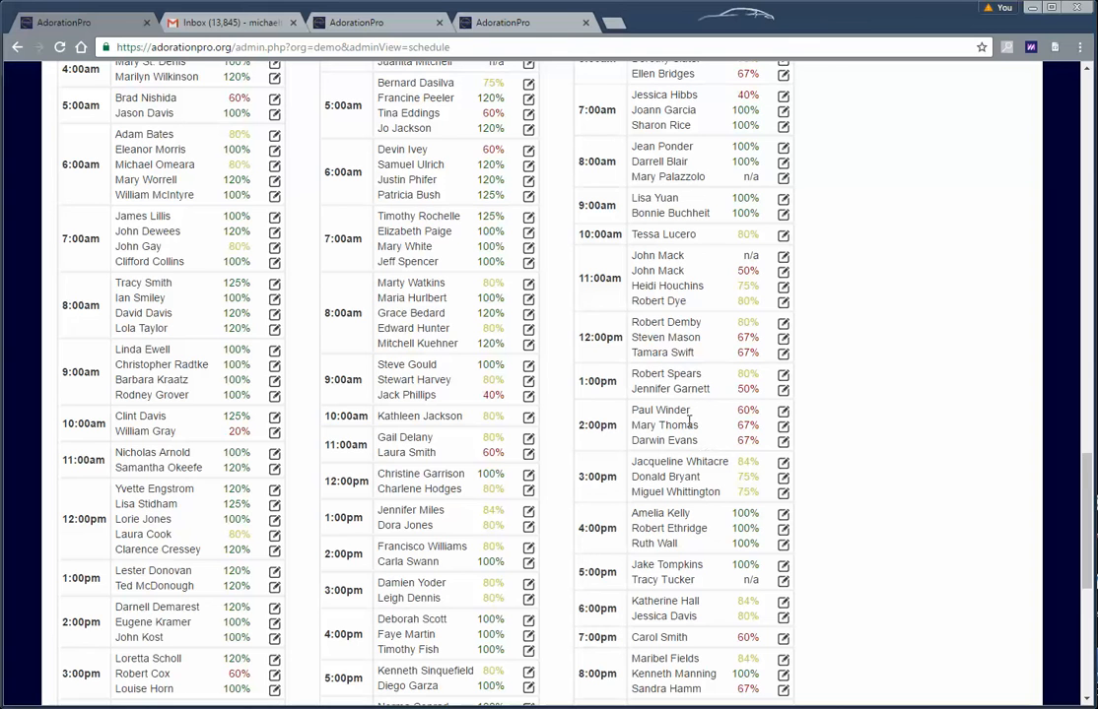
scroll(690, 421, "down", 2)
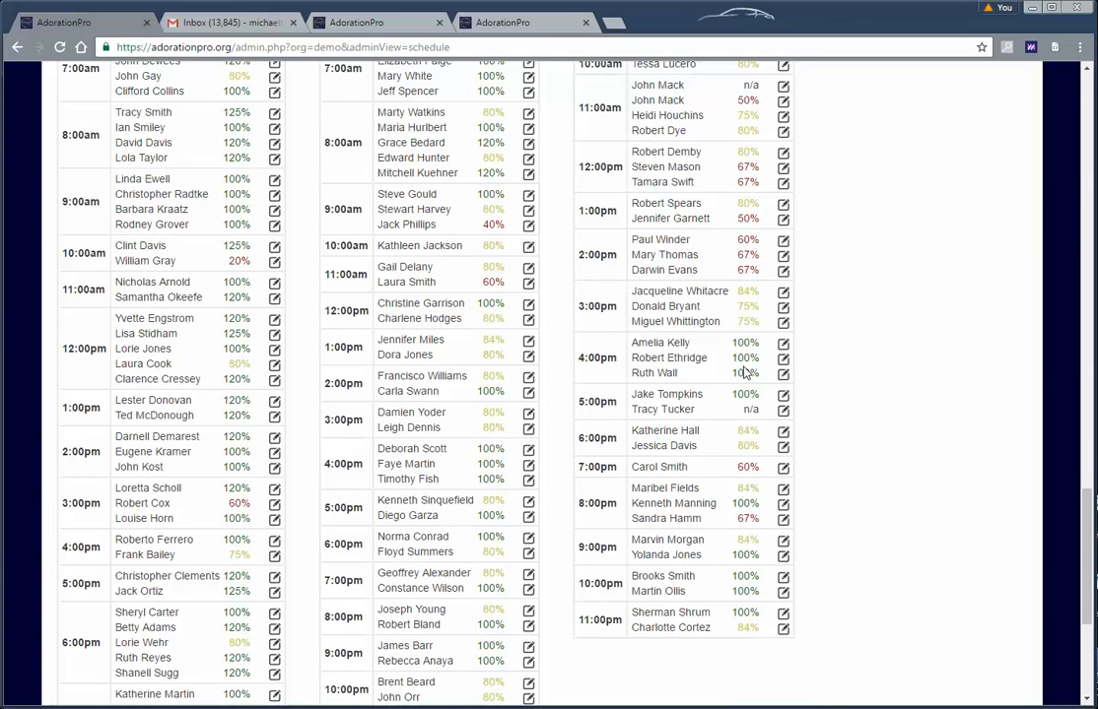
scroll(746, 372, "down", 15)
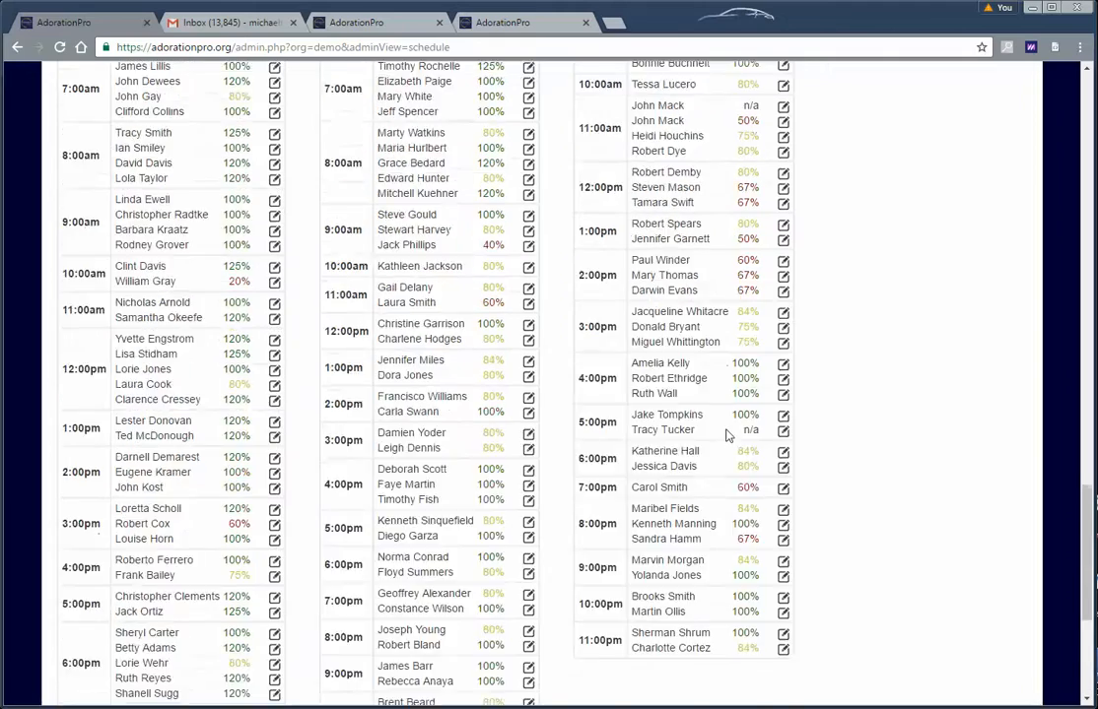
scroll(727, 438, "up", 20)
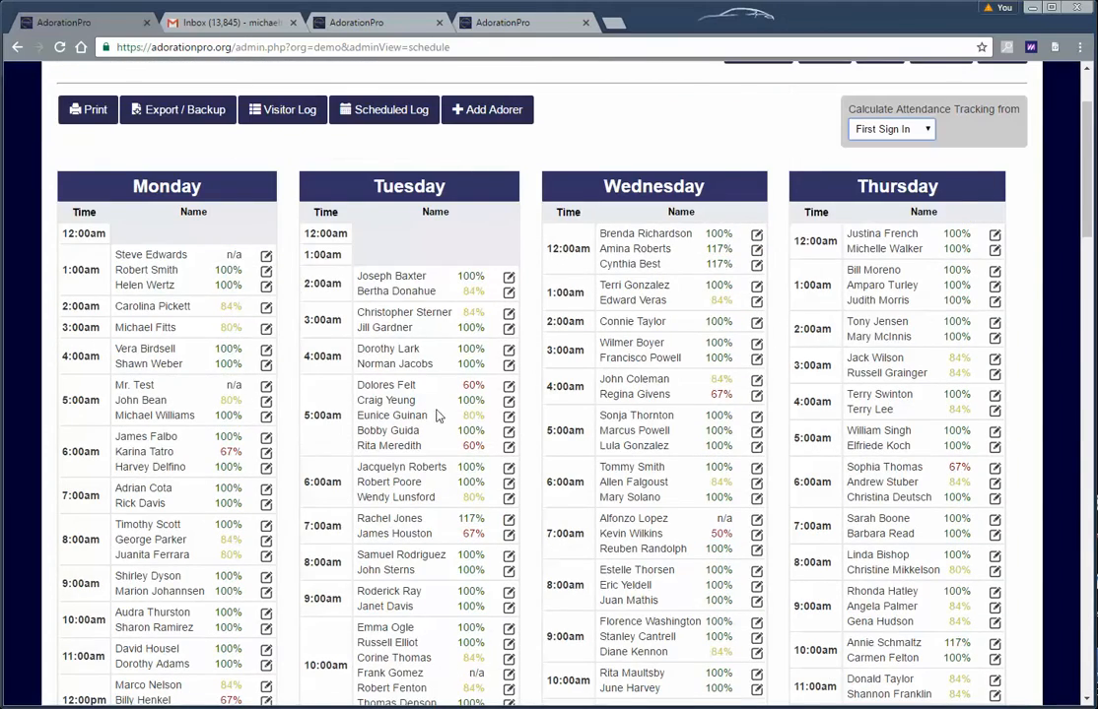
scroll(439, 416, "up", 2)
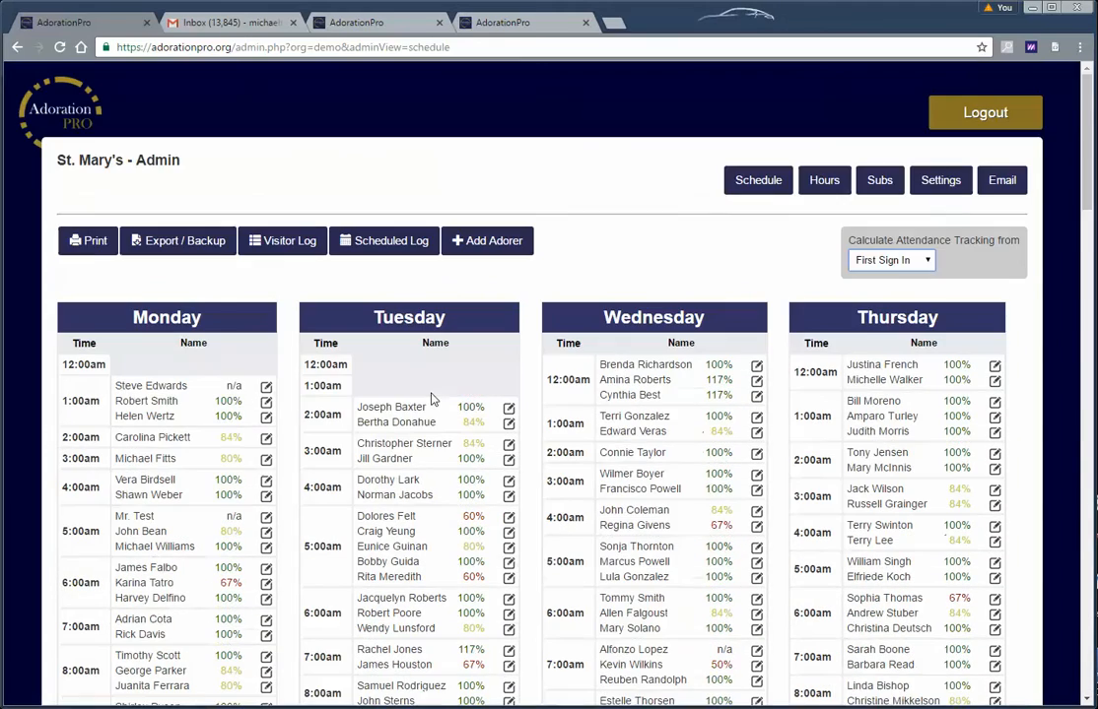
left_click(266, 388)
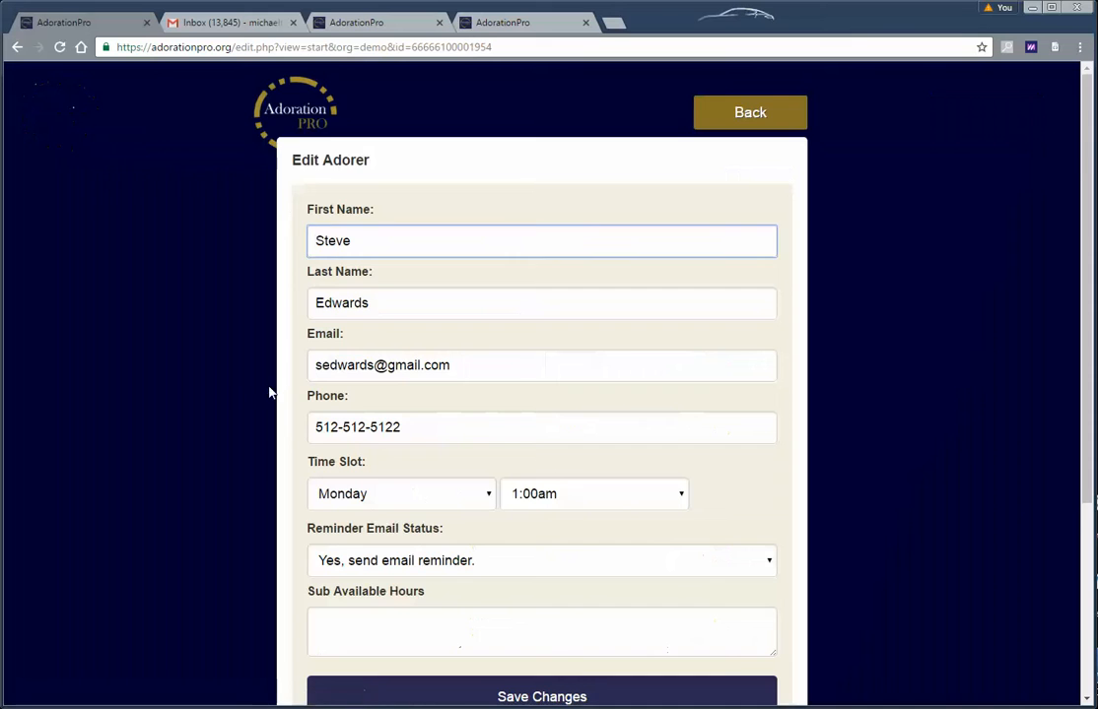
scroll(515, 394, "down", 2)
scroll(434, 296, "up", 2)
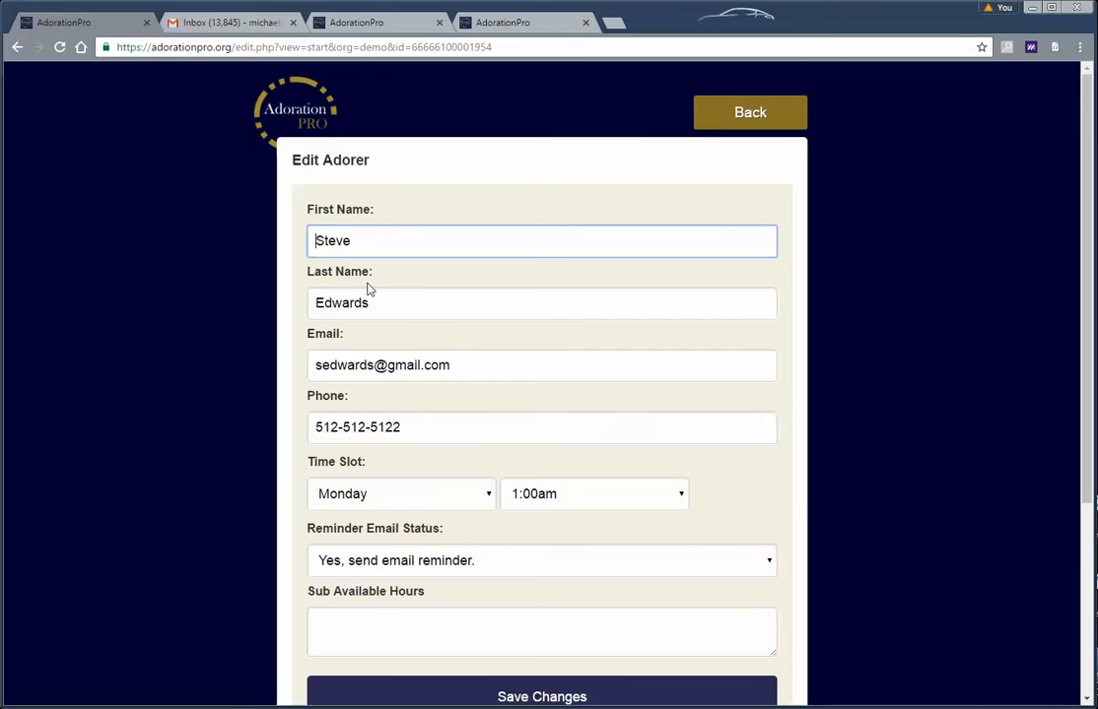
scroll(565, 367, "down", 1)
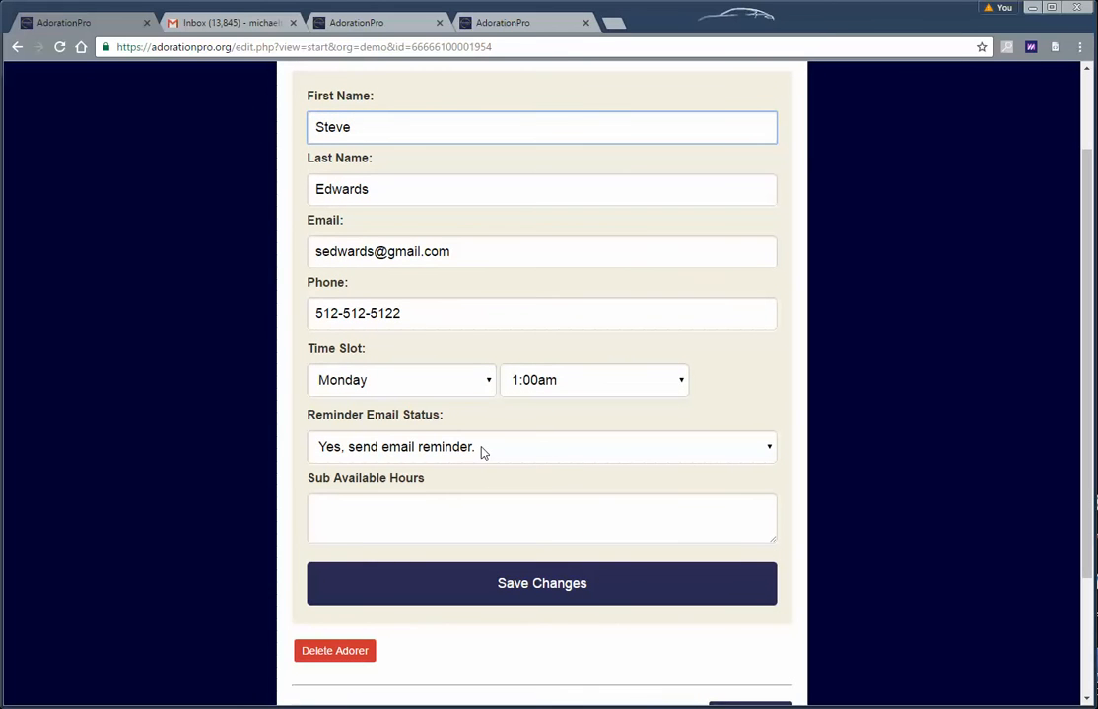
left_click(483, 451)
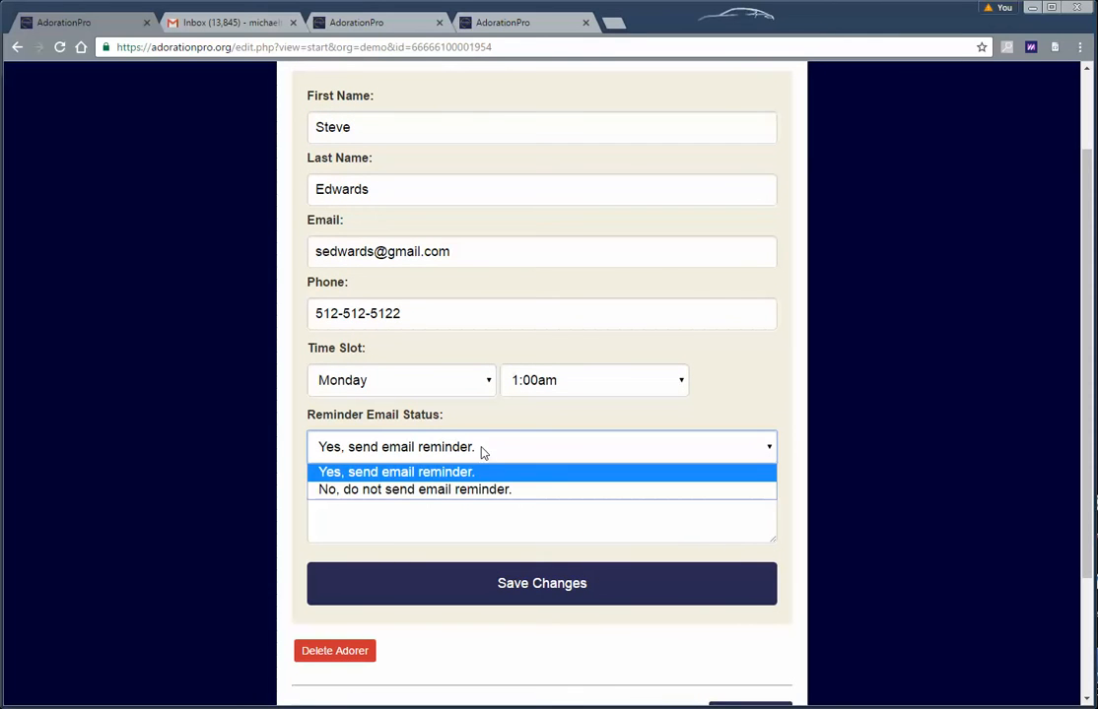
left_click(483, 450)
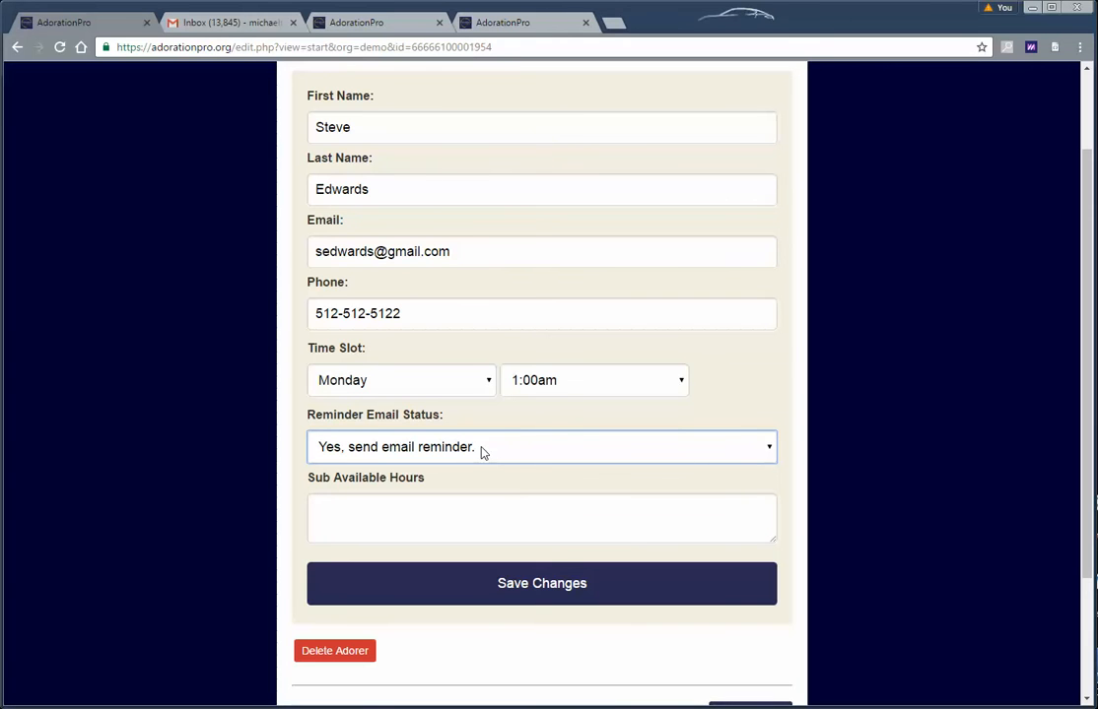
left_click(482, 452)
left_click(483, 453)
scroll(490, 463, "up", 2)
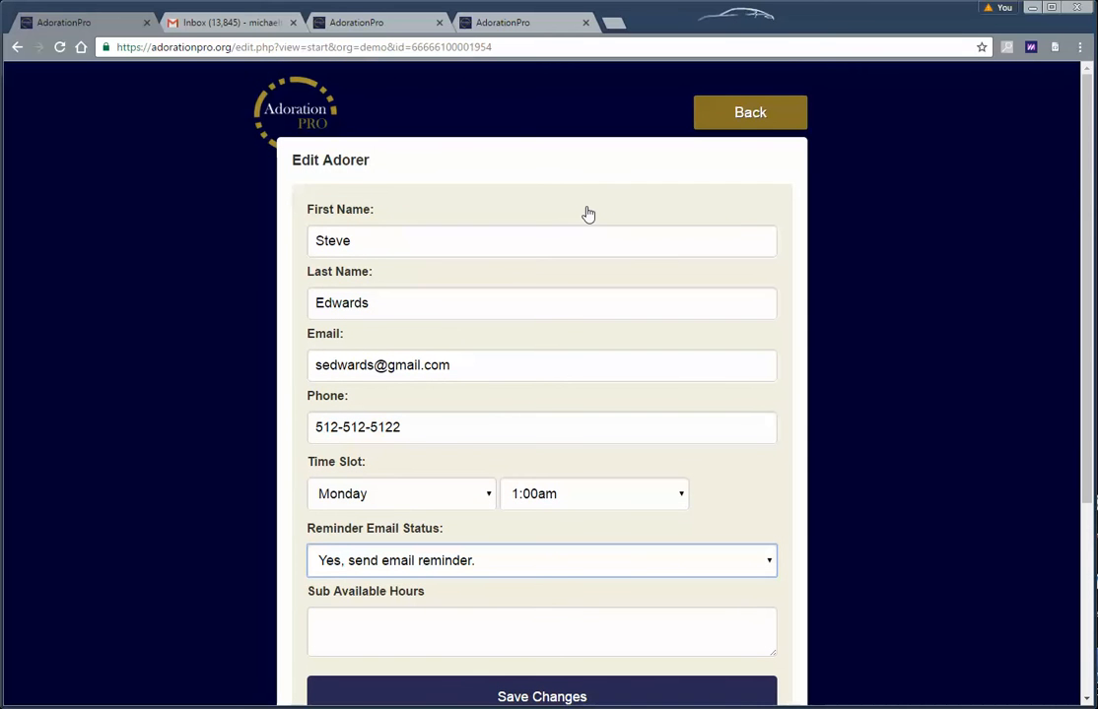
left_click(745, 112)
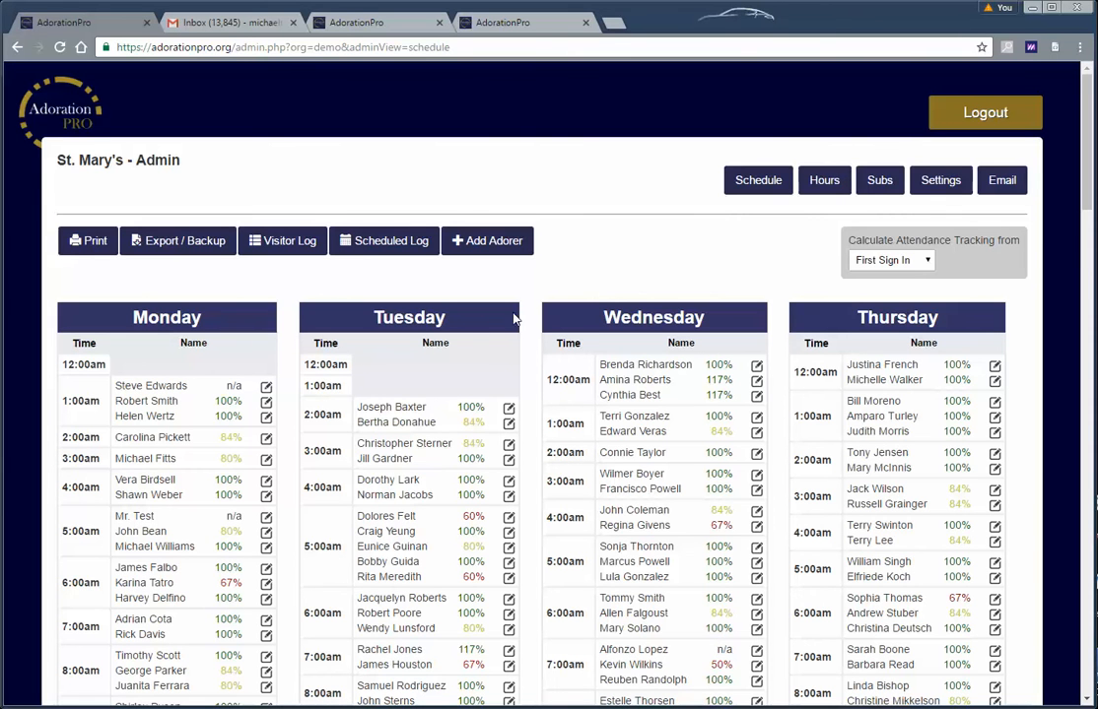
scroll(416, 378, "down", 2)
scroll(416, 368, "up", 1)
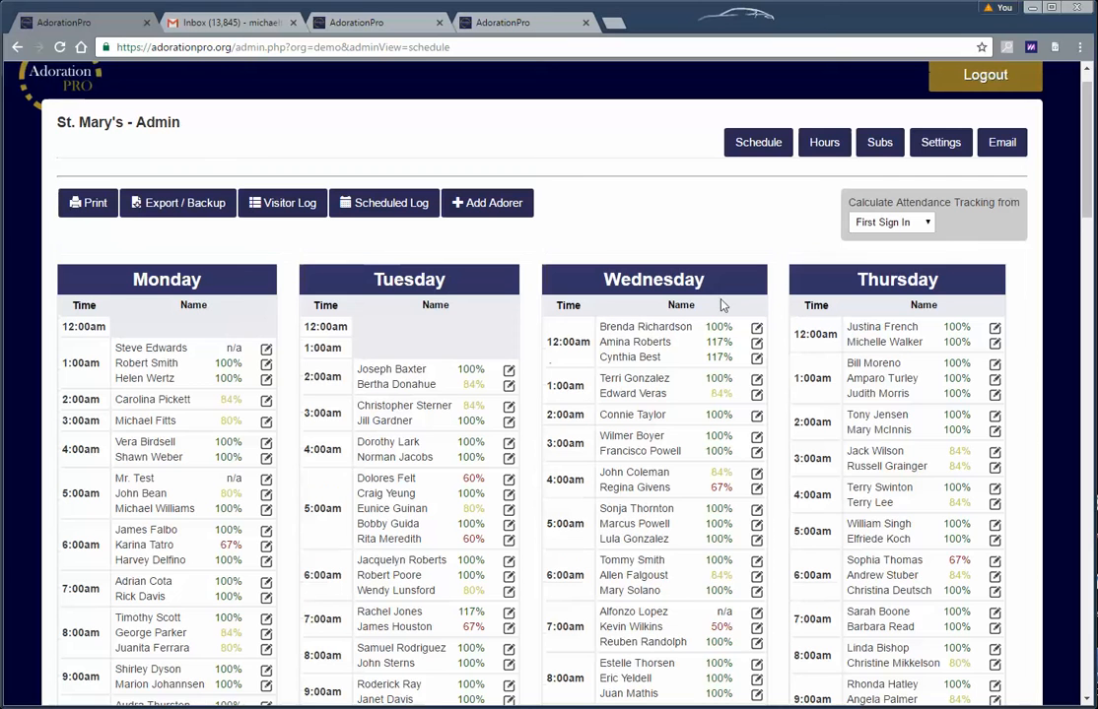
Open the printable check-in sheets from the admin schedule and bring up their print preview
left_click(89, 204)
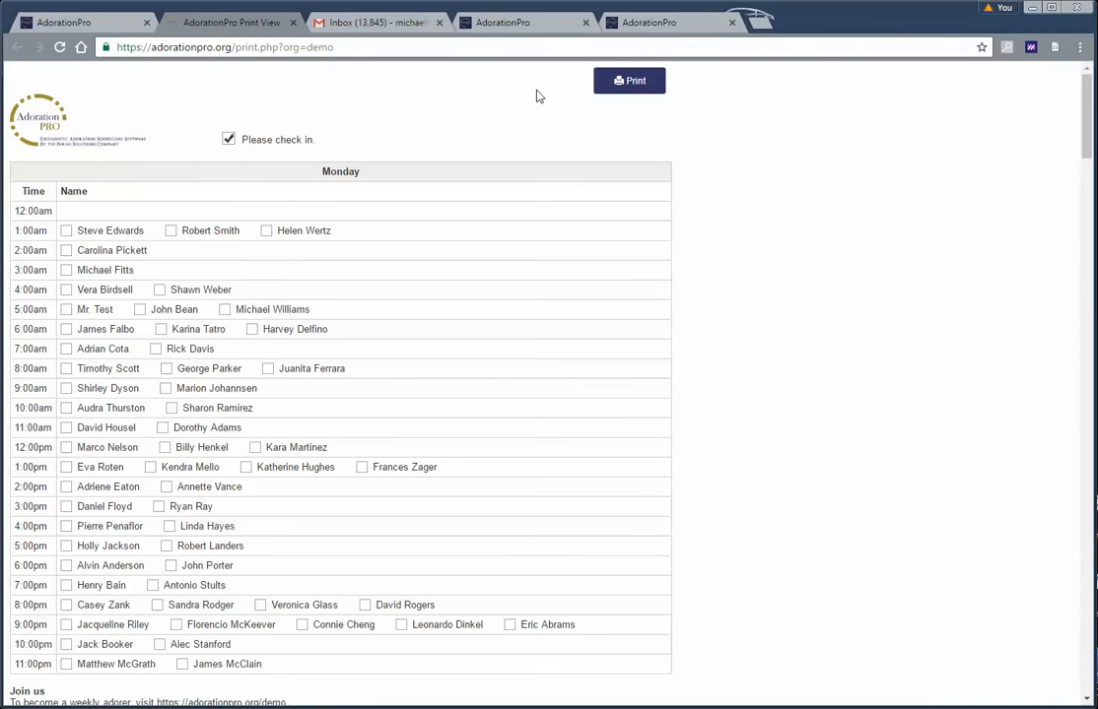
left_click(633, 83)
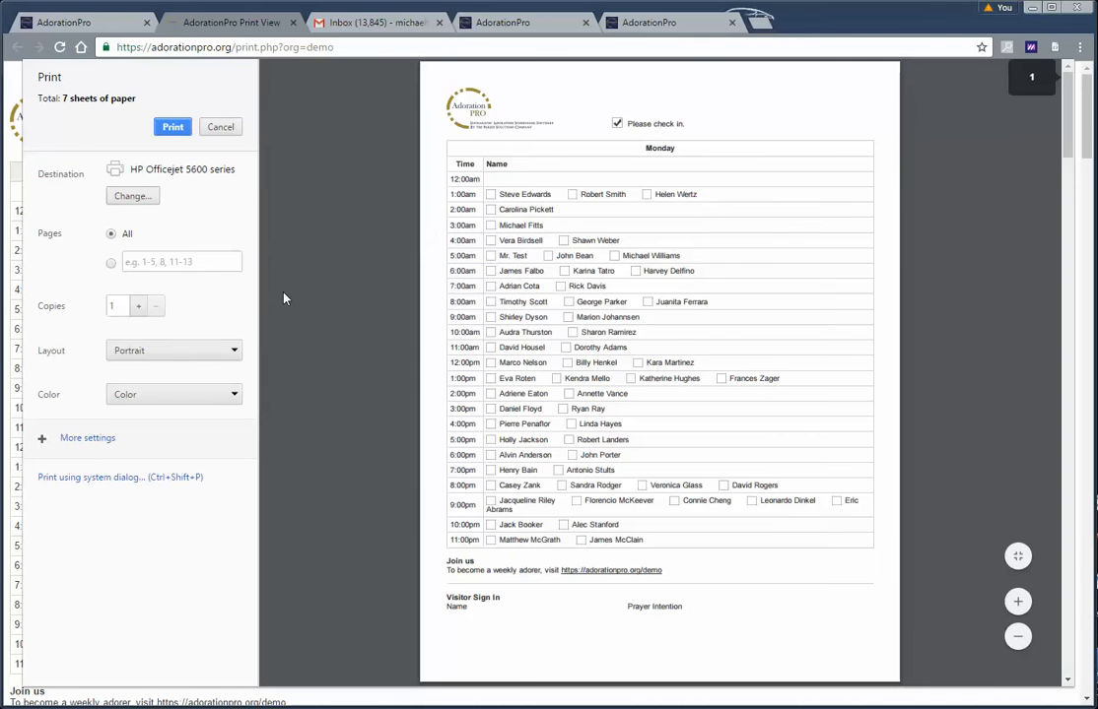
scroll(302, 294, "down", 5)
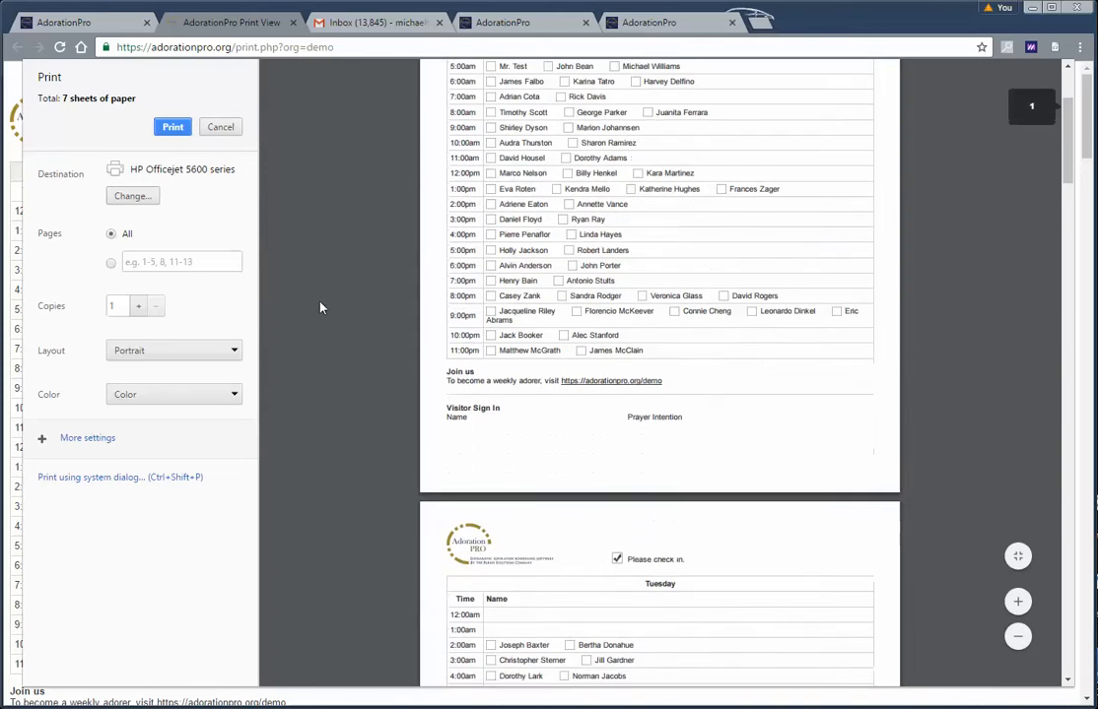
scroll(324, 311, "down", 8)
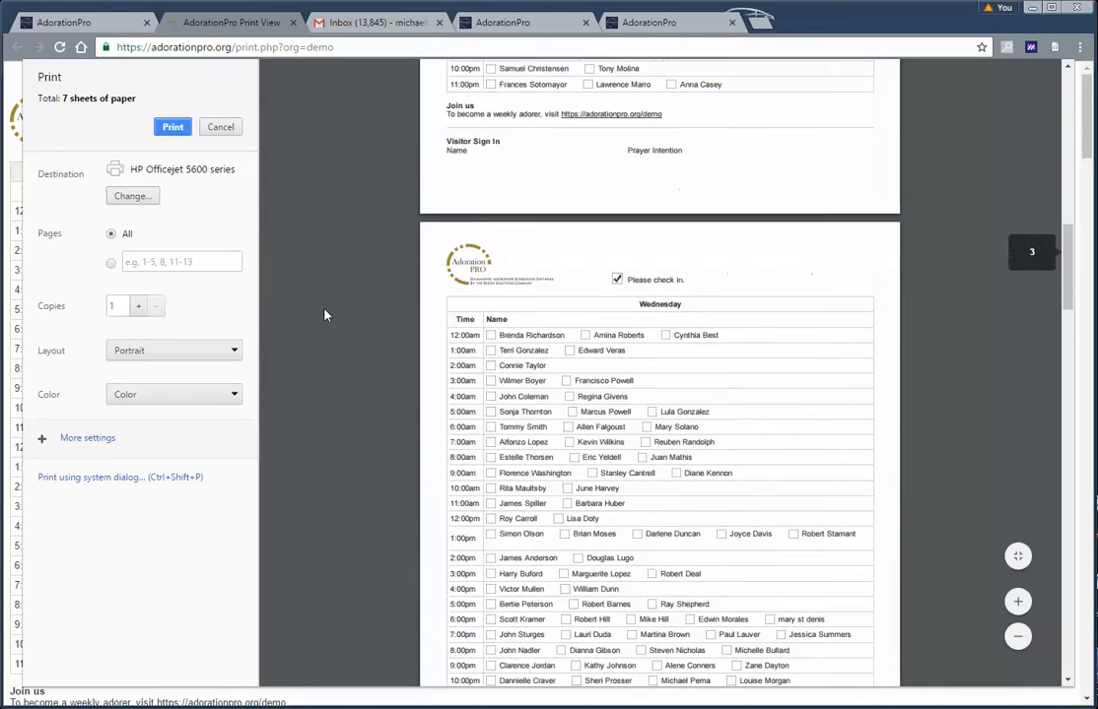
scroll(321, 320, "down", 5)
scroll(341, 336, "up", 11)
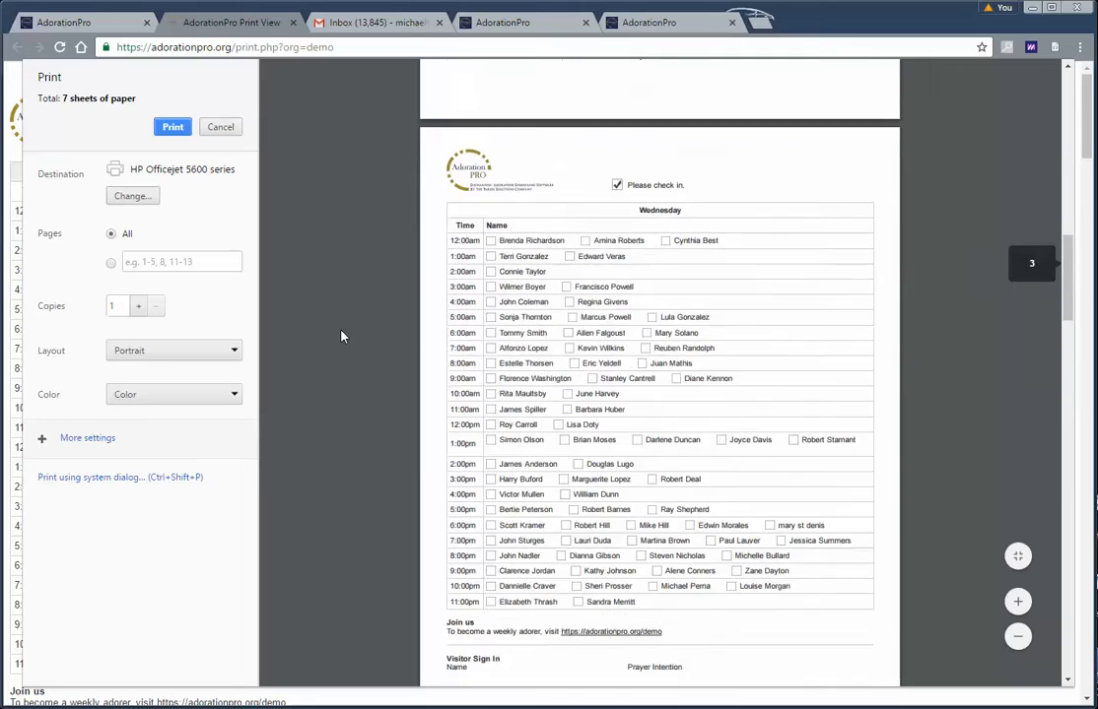
scroll(342, 336, "up", 8)
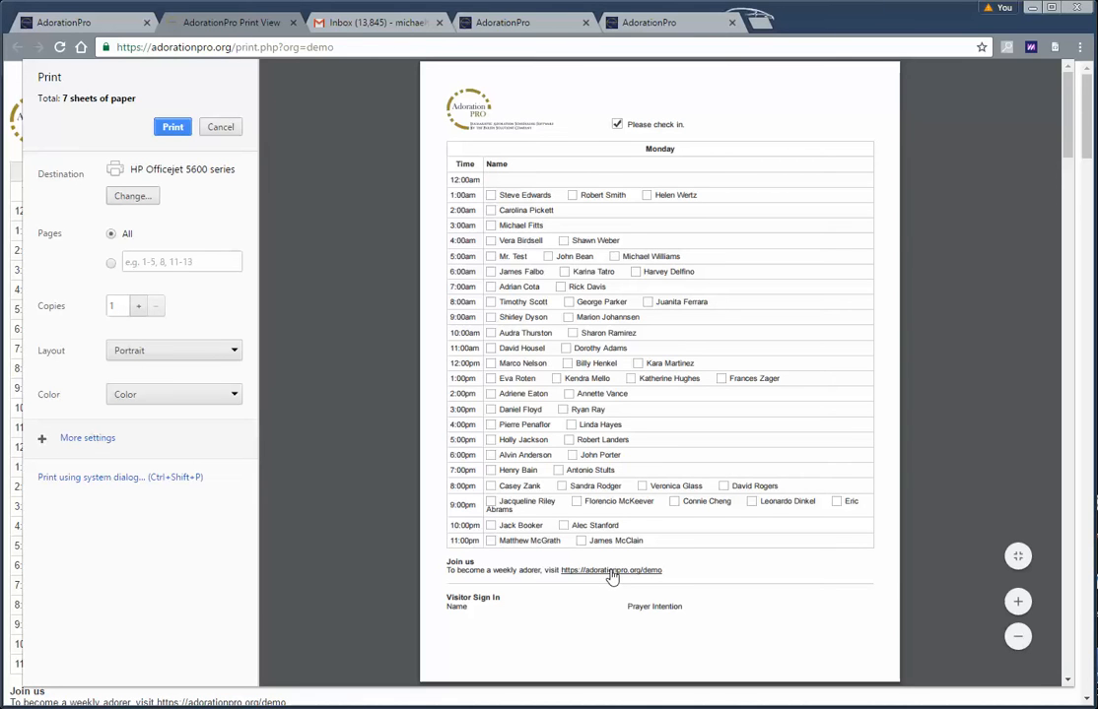
Page through Monday's hourly adorers and visitor sign-in section, then cancel without printing
scroll(611, 576, "down", 1)
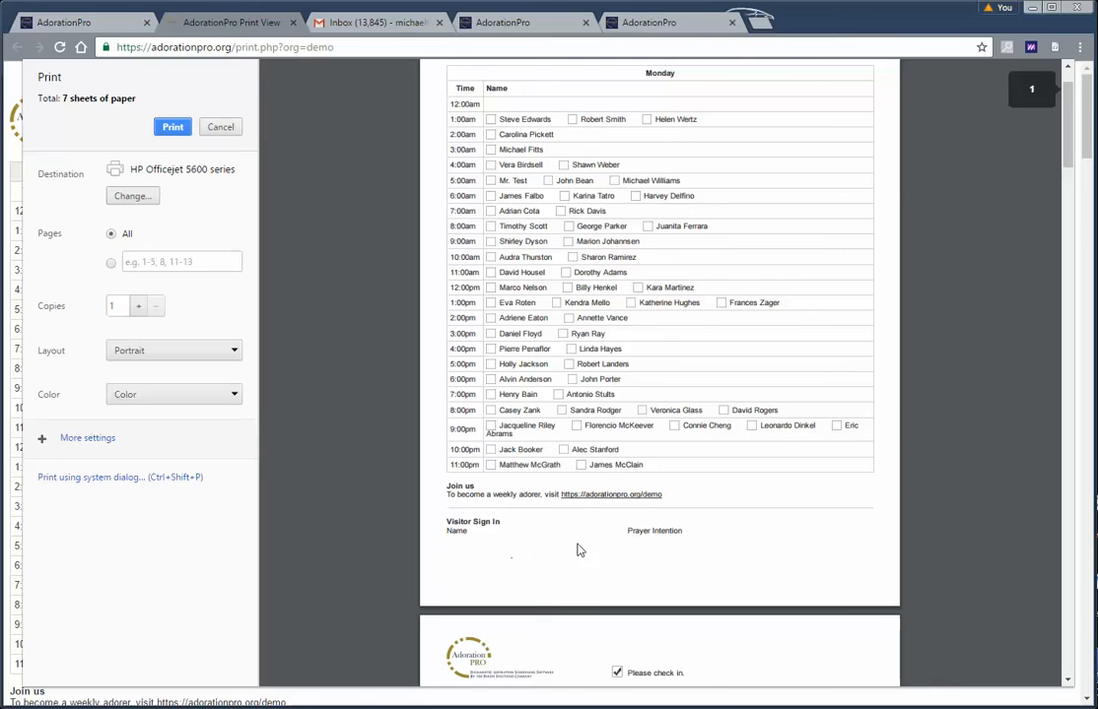
scroll(581, 552, "down", 7)
scroll(576, 572, "down", 1)
scroll(582, 551, "down", 10)
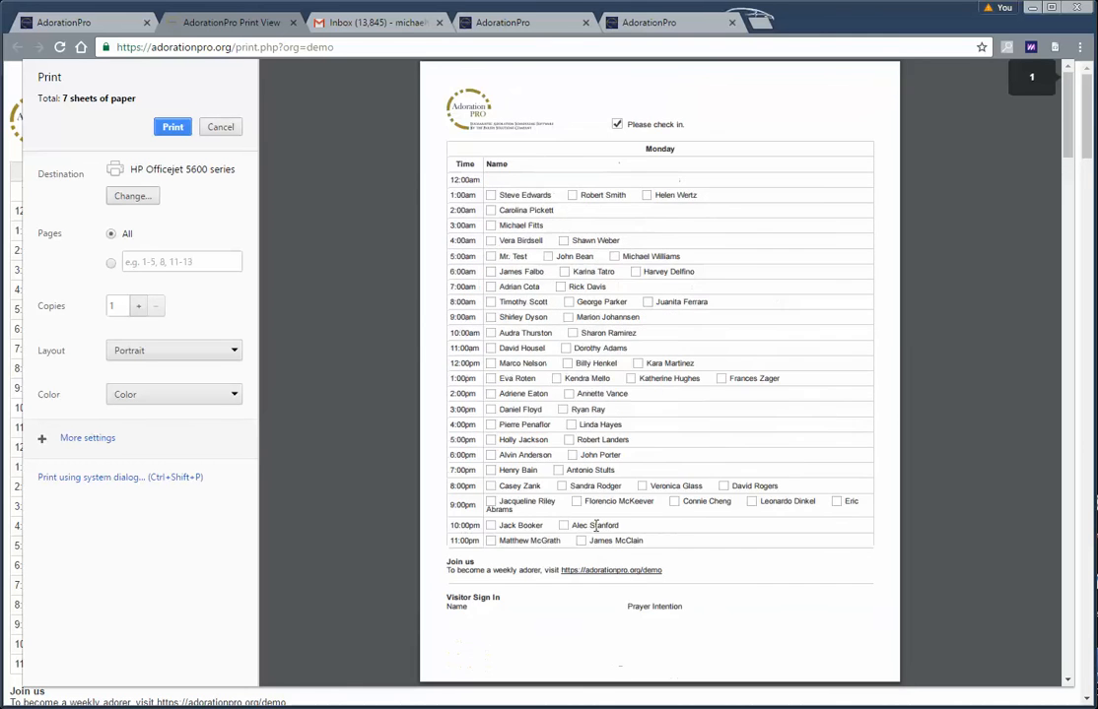
scroll(620, 464, "down", 5)
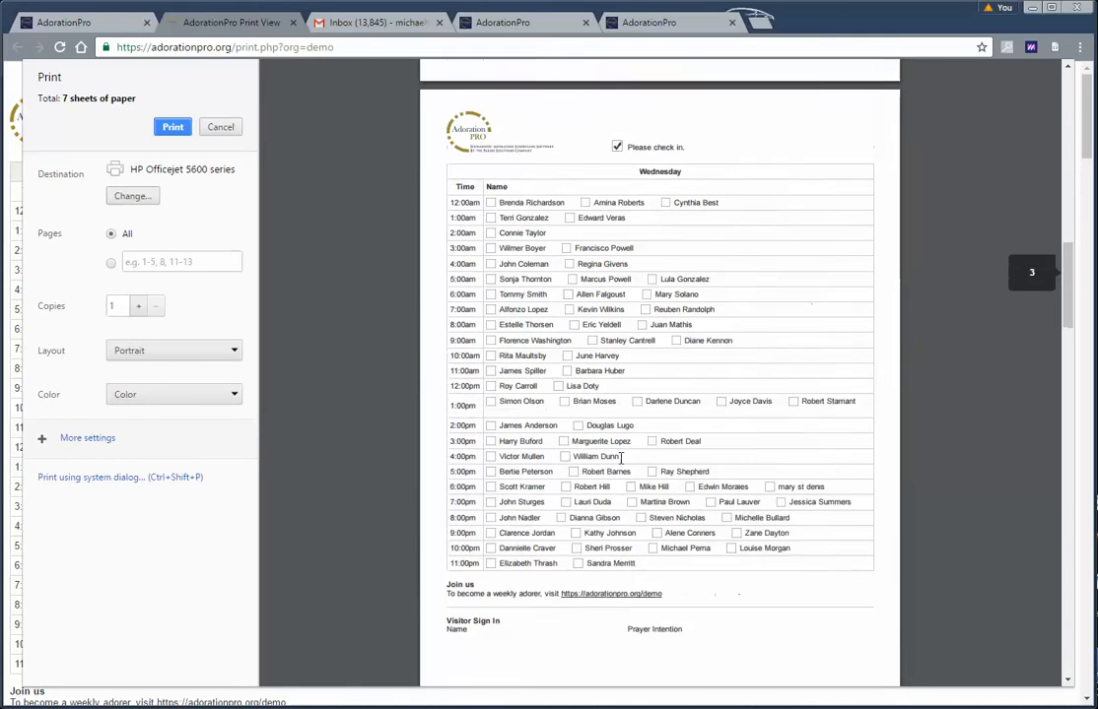
scroll(639, 385, "up", 13)
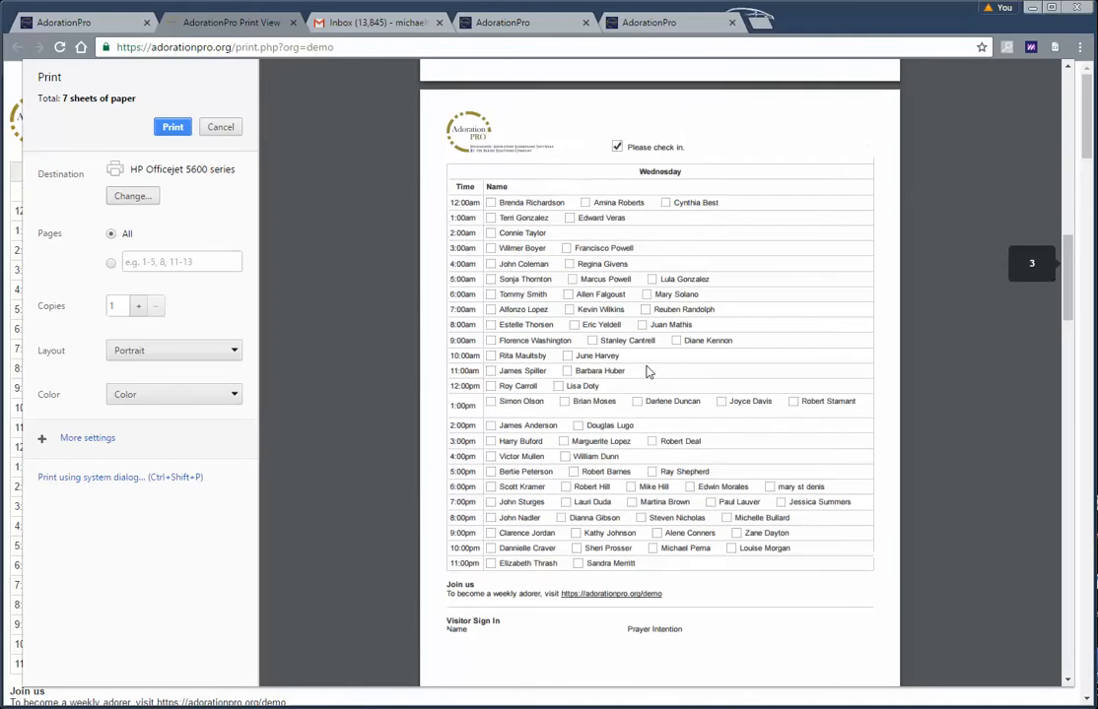
scroll(660, 359, "up", 3)
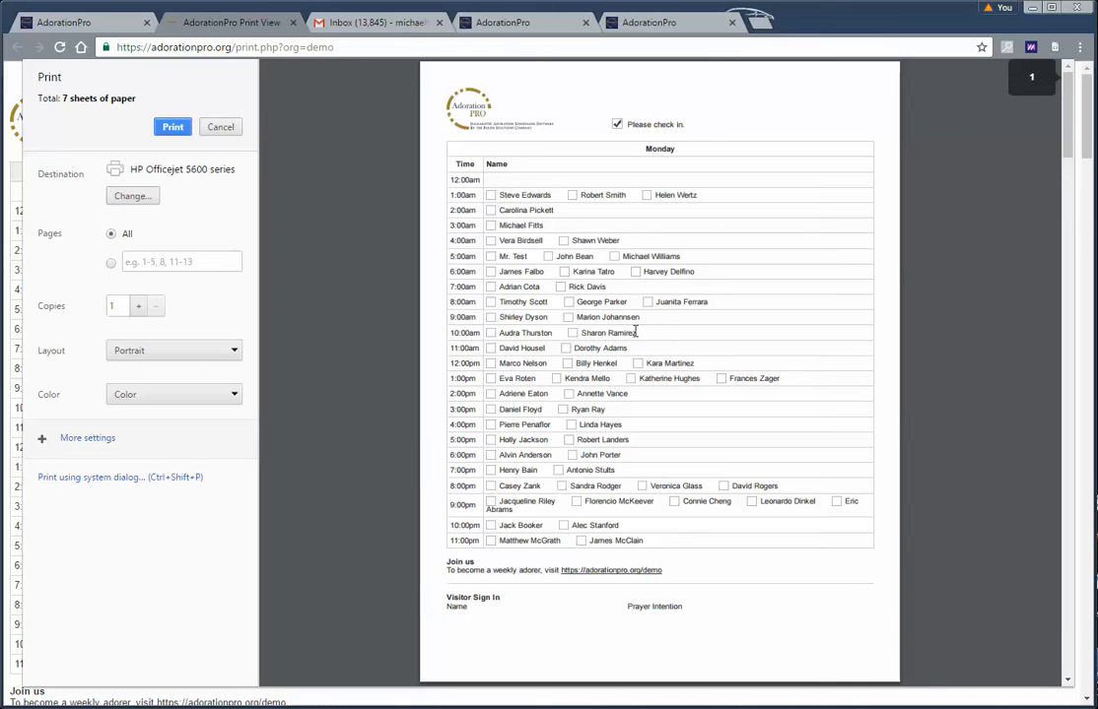
left_click(220, 128)
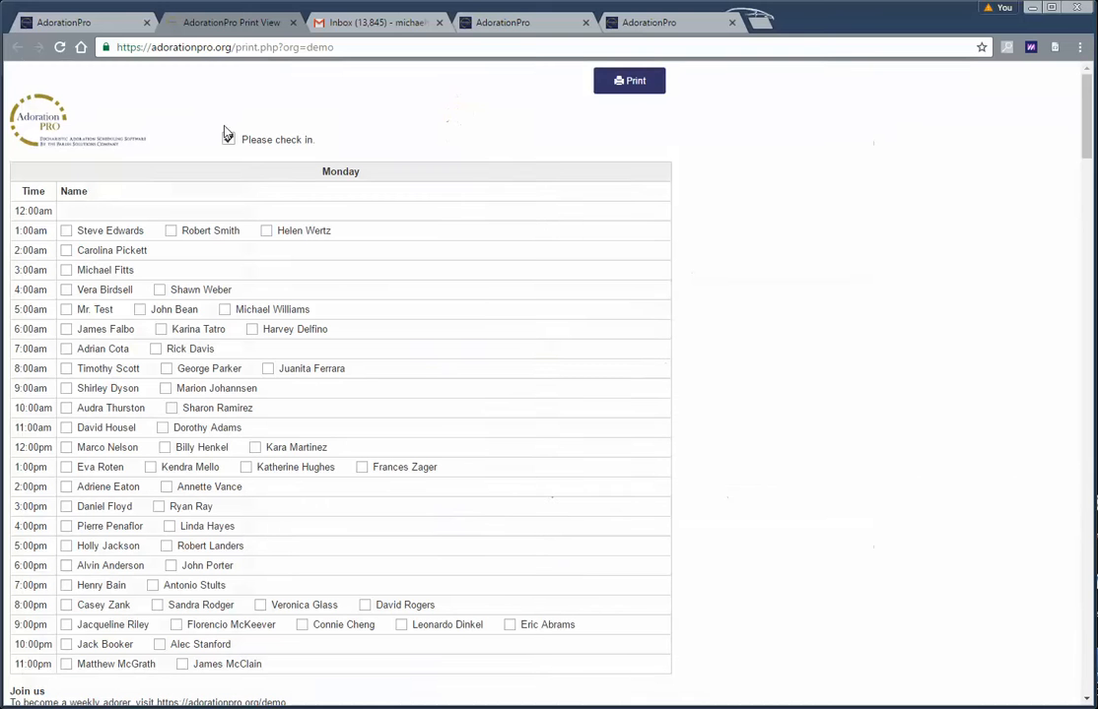
Close the print view tab and open the Visitor Log of sign-ins
left_click(293, 22)
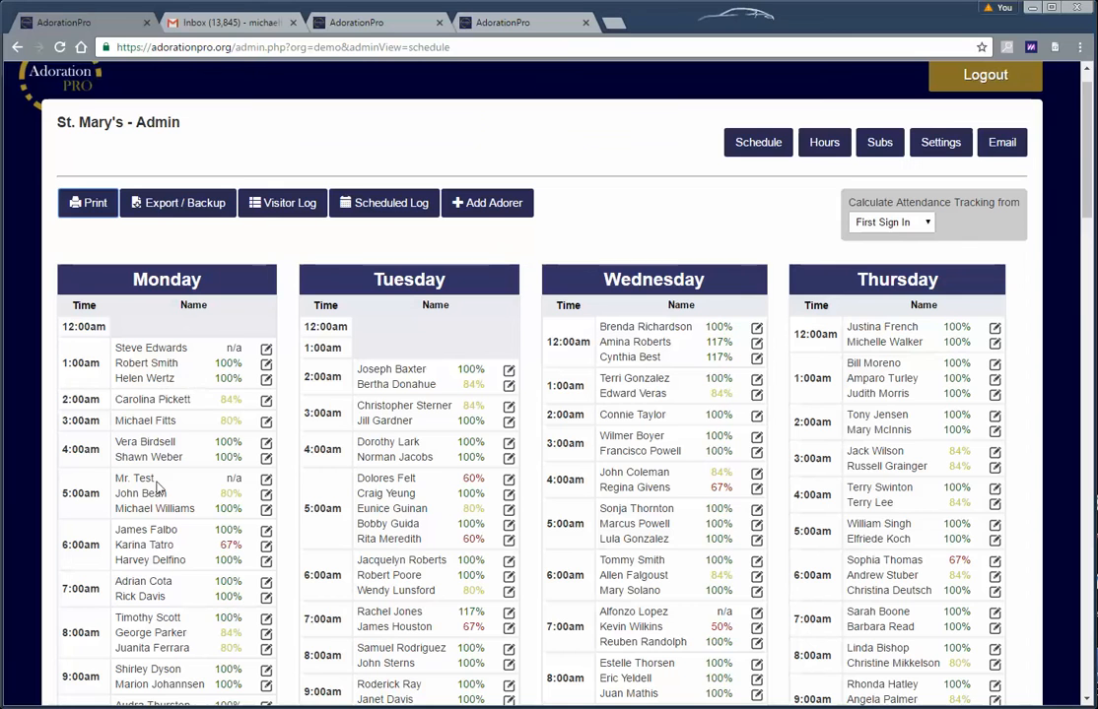
scroll(166, 340, "down", 1)
scroll(166, 340, "up", 2)
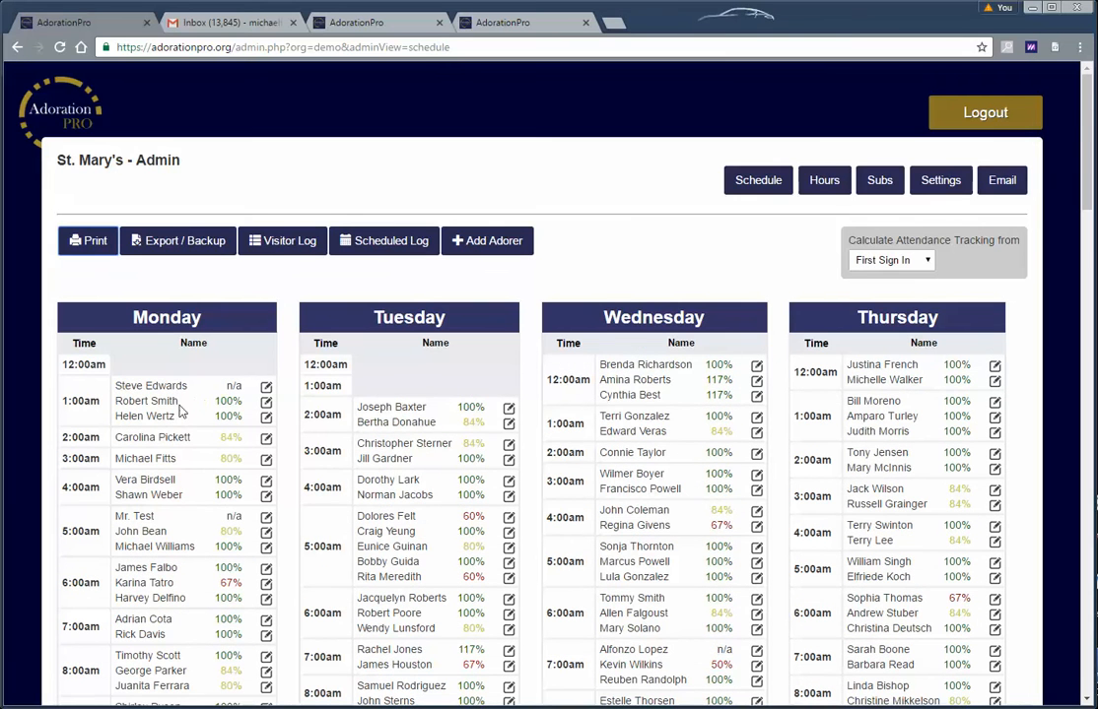
left_click(280, 248)
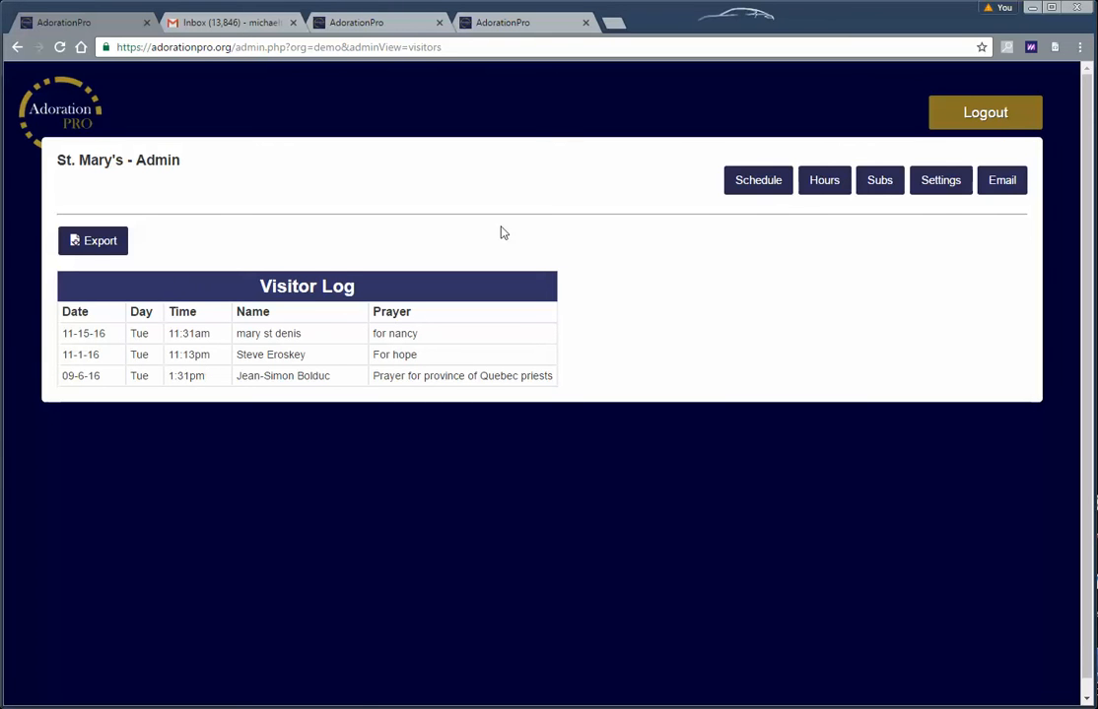
left_click(758, 184)
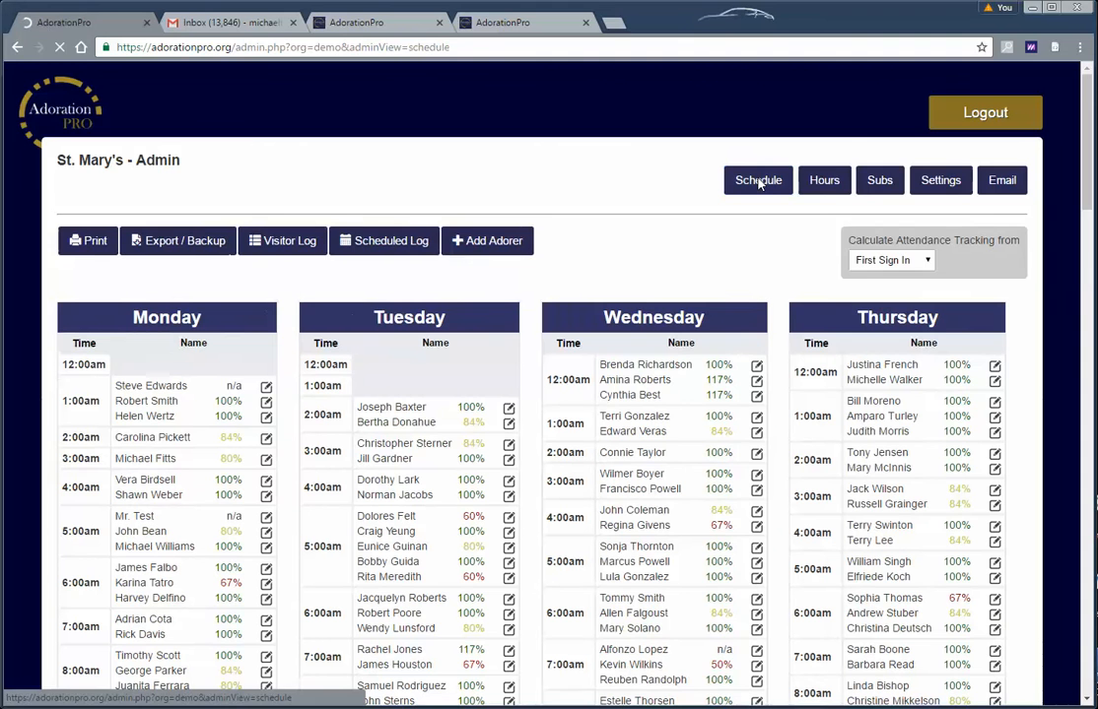
left_click(383, 242)
scroll(354, 392, "down", 13)
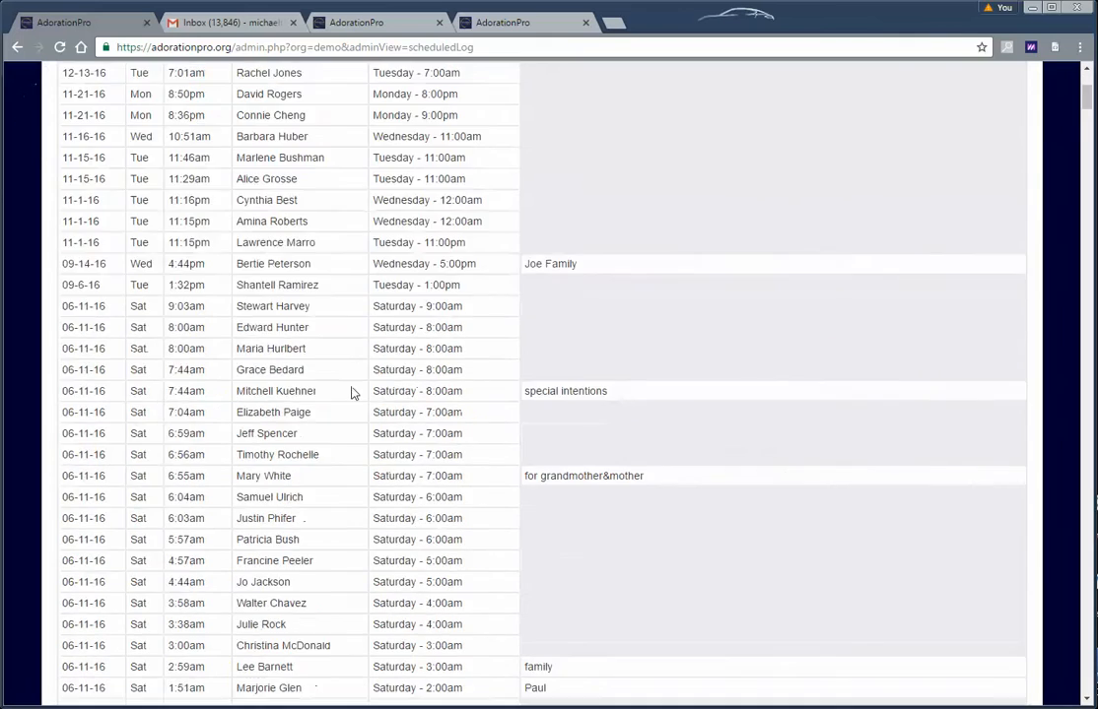
scroll(433, 440, "up", 15)
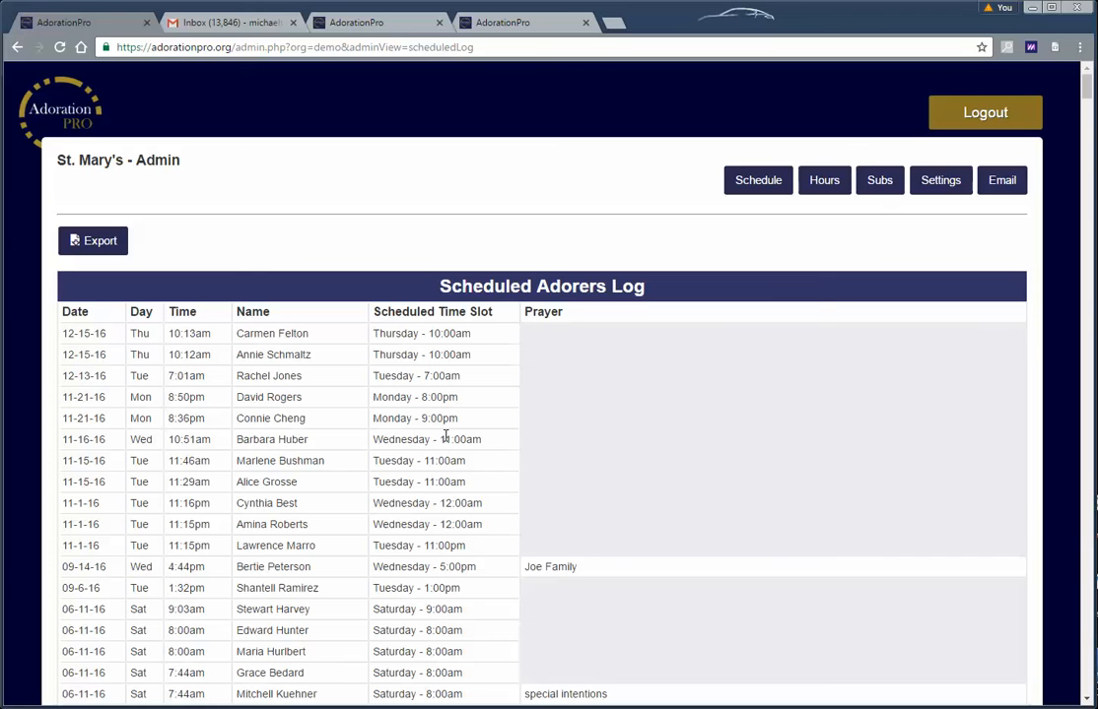
scroll(282, 411, "down", 1)
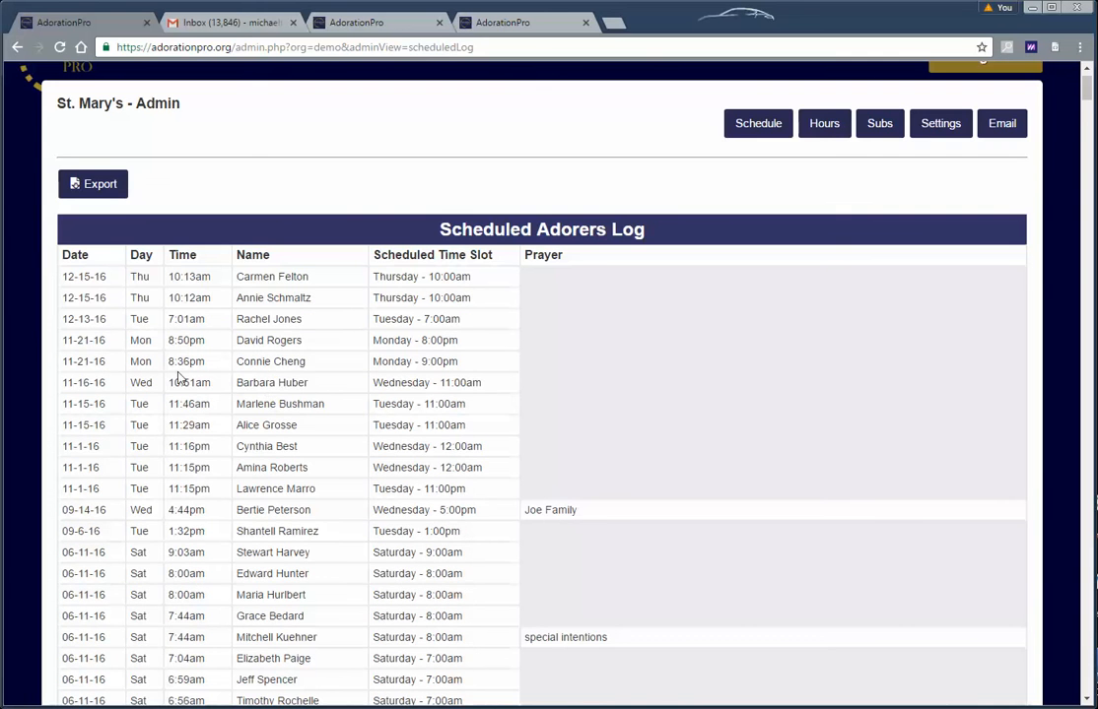
scroll(240, 382, "down", 3)
scroll(240, 382, "up", 1)
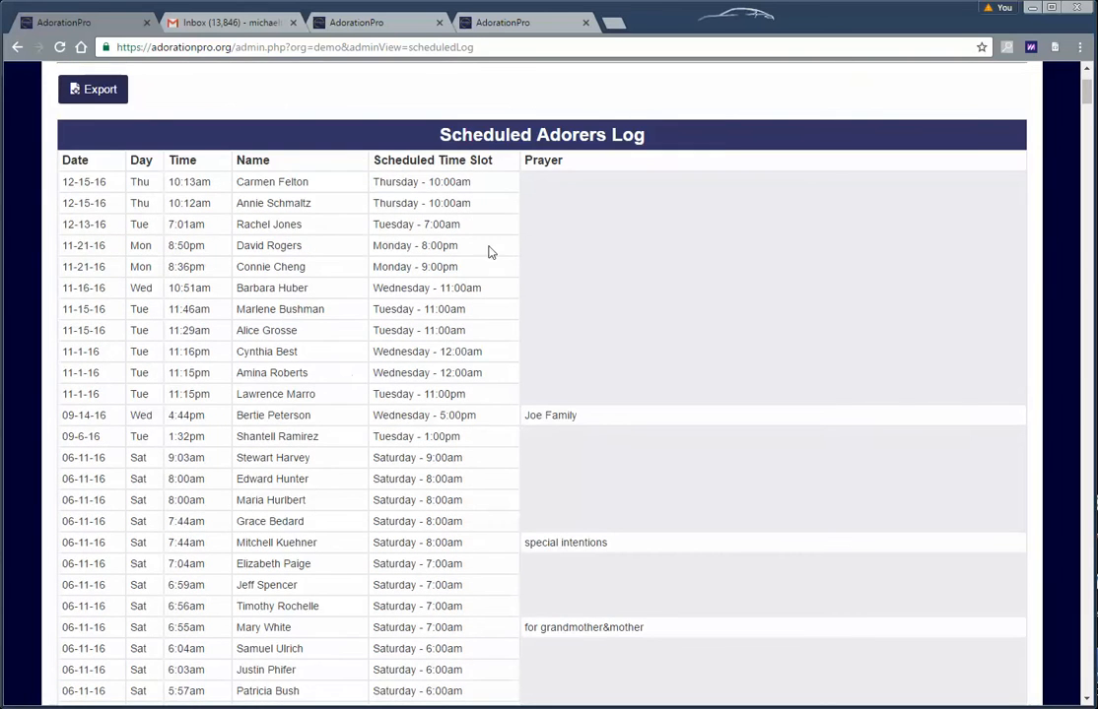
scroll(370, 238, "up", 2)
scroll(380, 239, "up", 1)
scroll(331, 391, "down", 2)
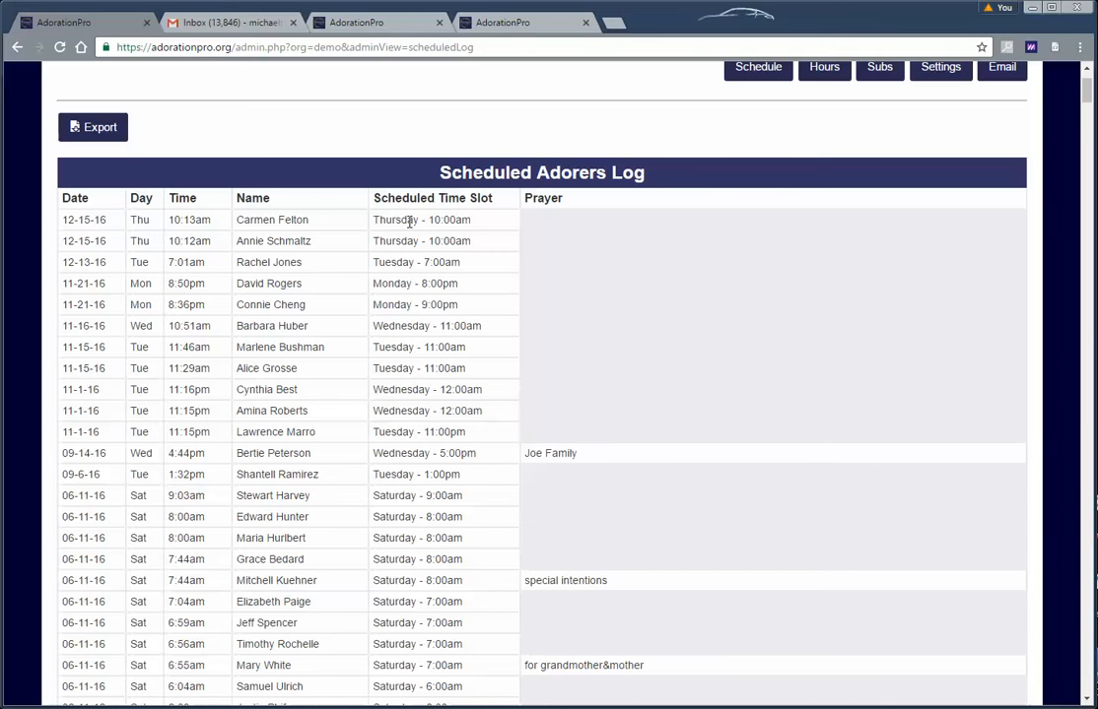
scroll(200, 233, "up", 1)
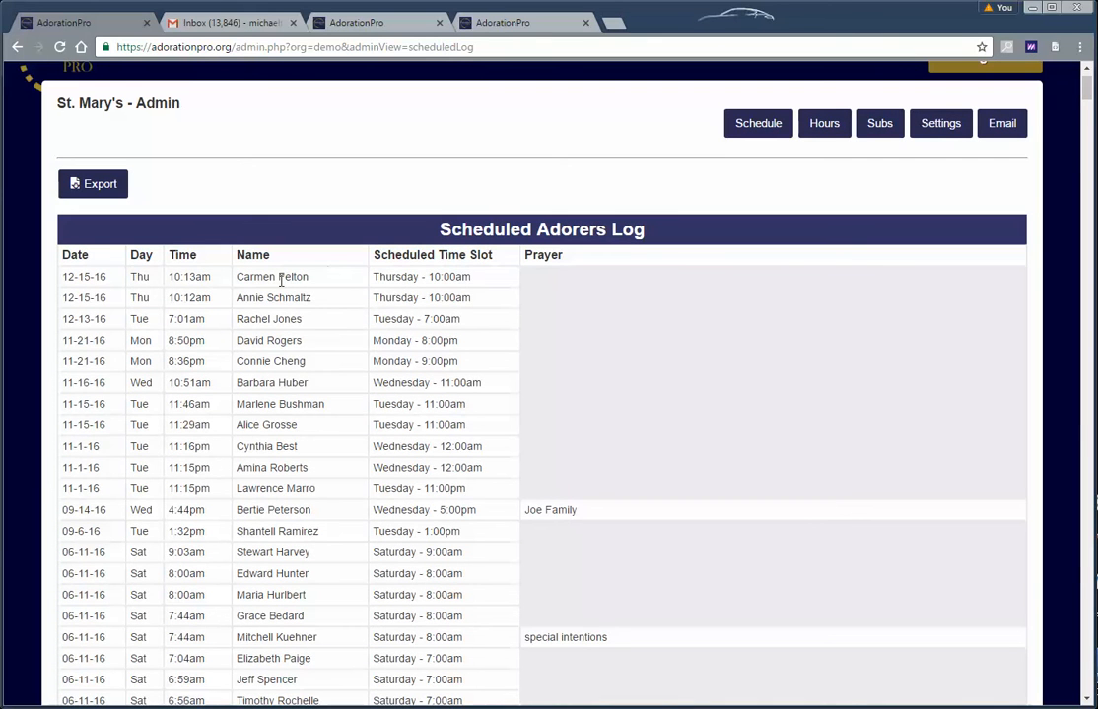
left_click_drag(473, 277, 372, 278)
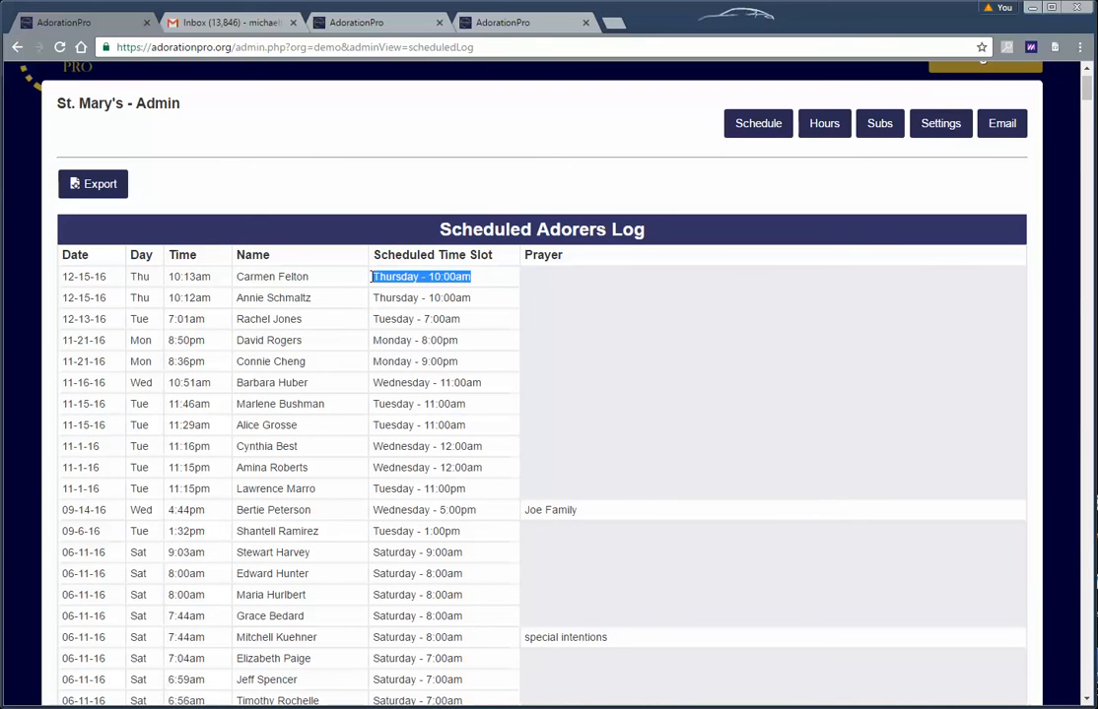
left_click(471, 286)
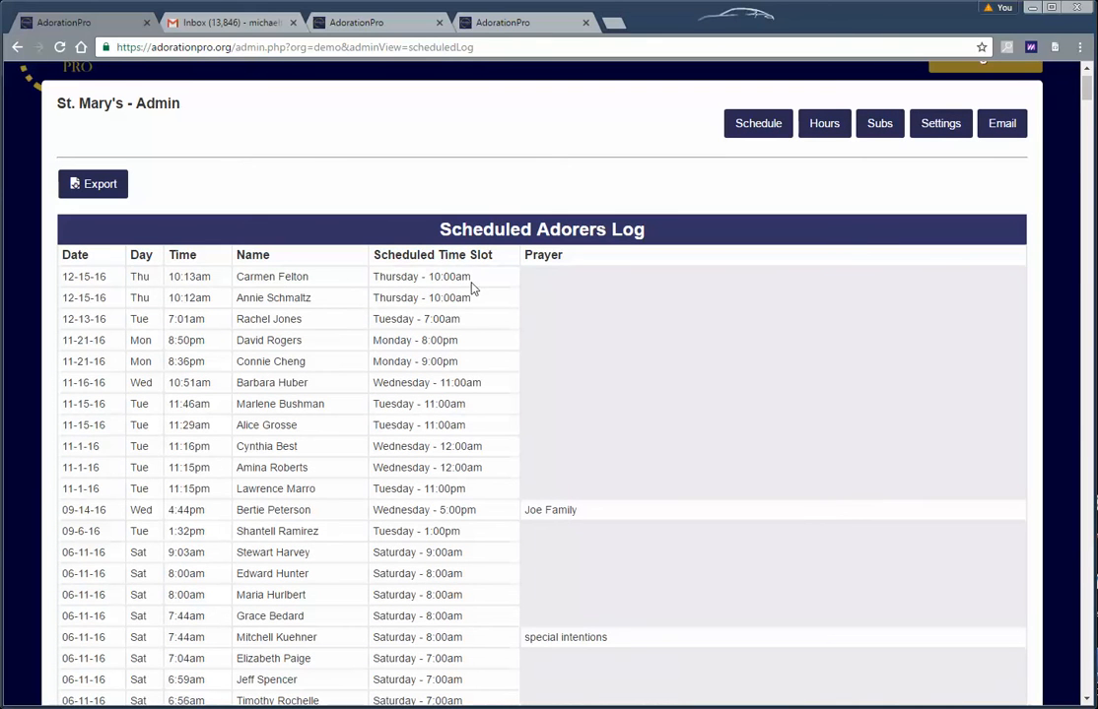
double_click(202, 277)
left_click(192, 307)
double_click(195, 297)
left_click(211, 332)
left_click_drag(208, 363, 167, 365)
left_click(397, 315)
scroll(448, 418, "down", 3)
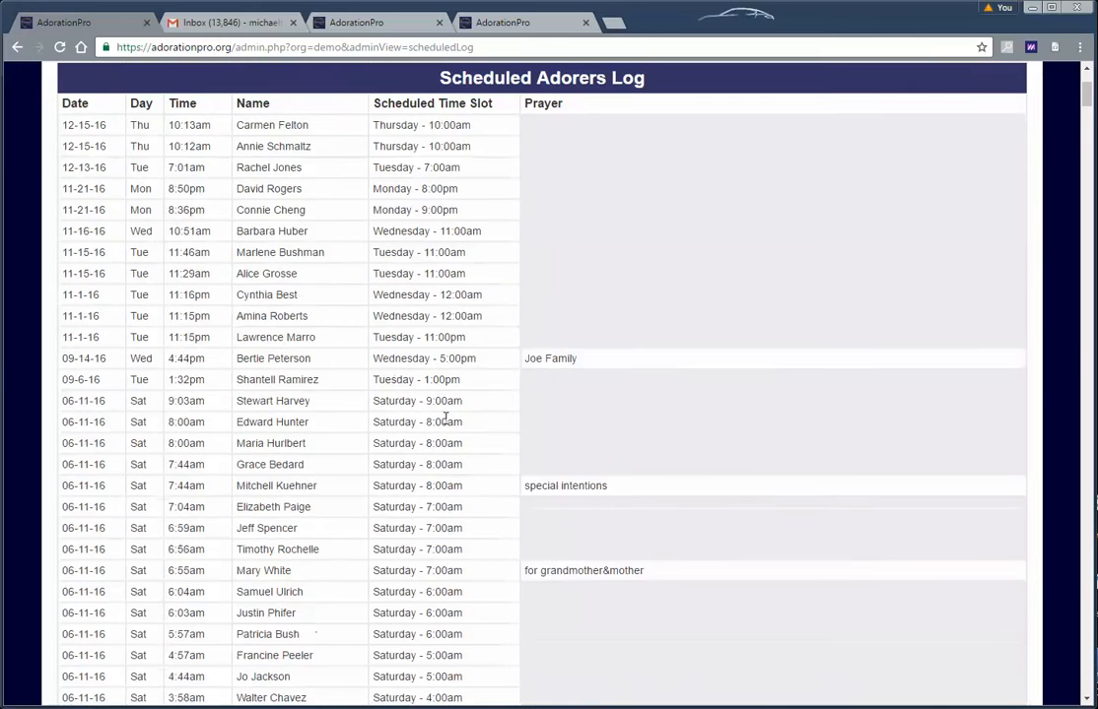
scroll(448, 418, "up", 4)
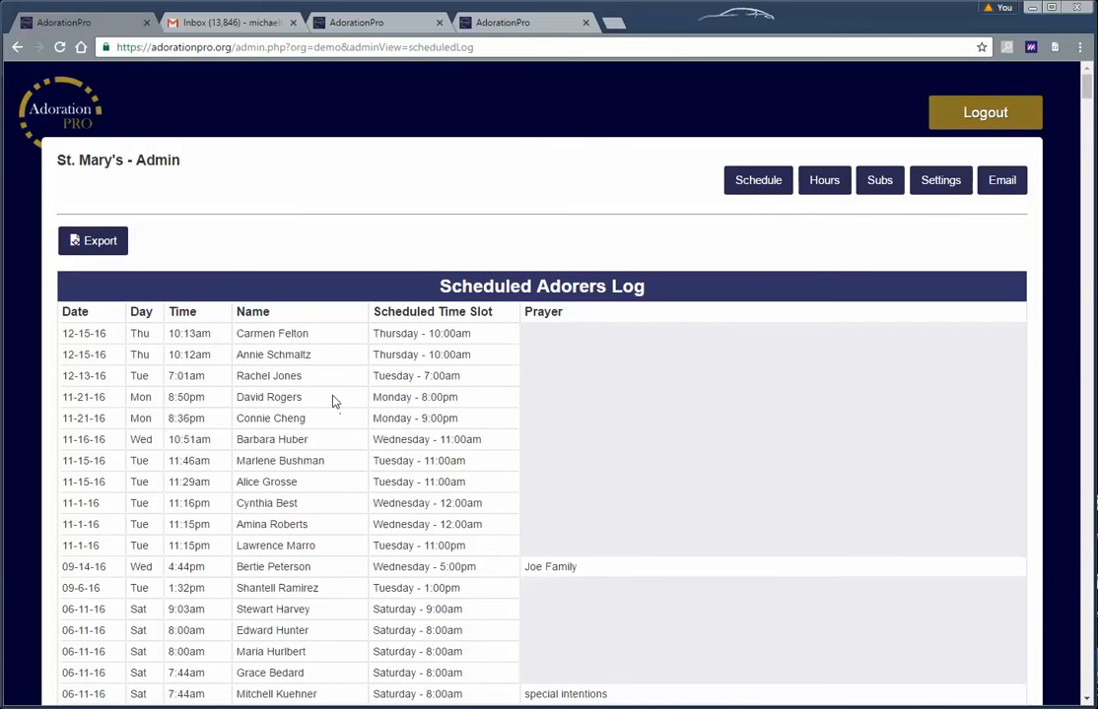
left_click(755, 180)
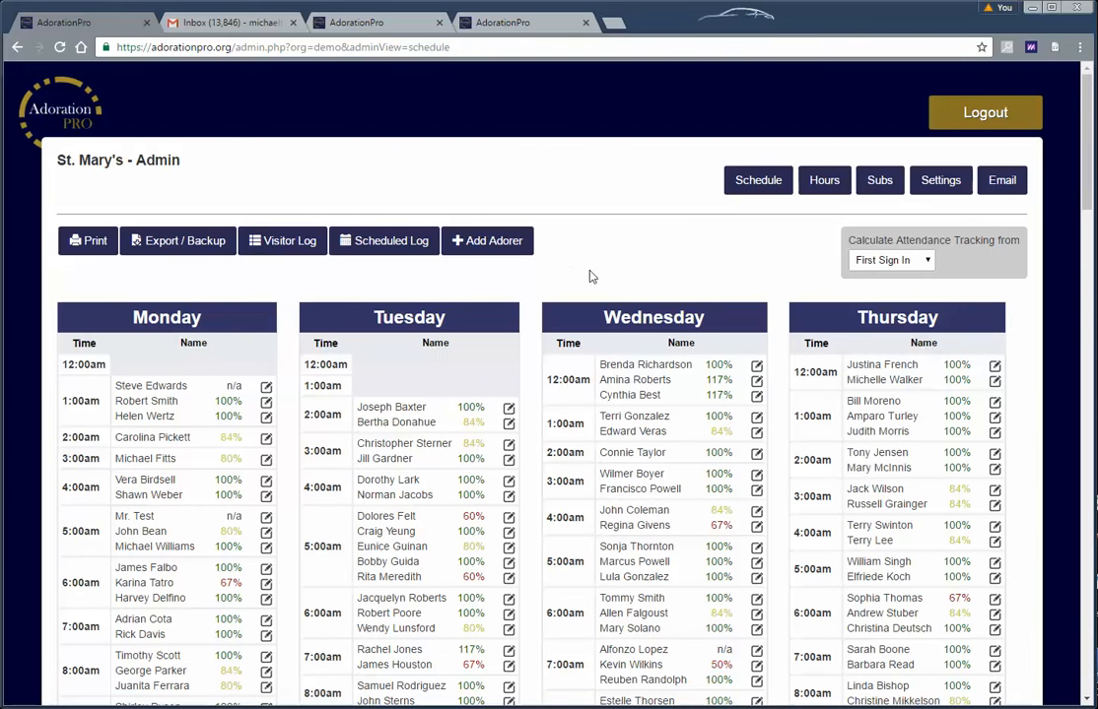
Look at the Add Adorer form, return to the schedule, then open St. Mary's public start page
left_click(490, 251)
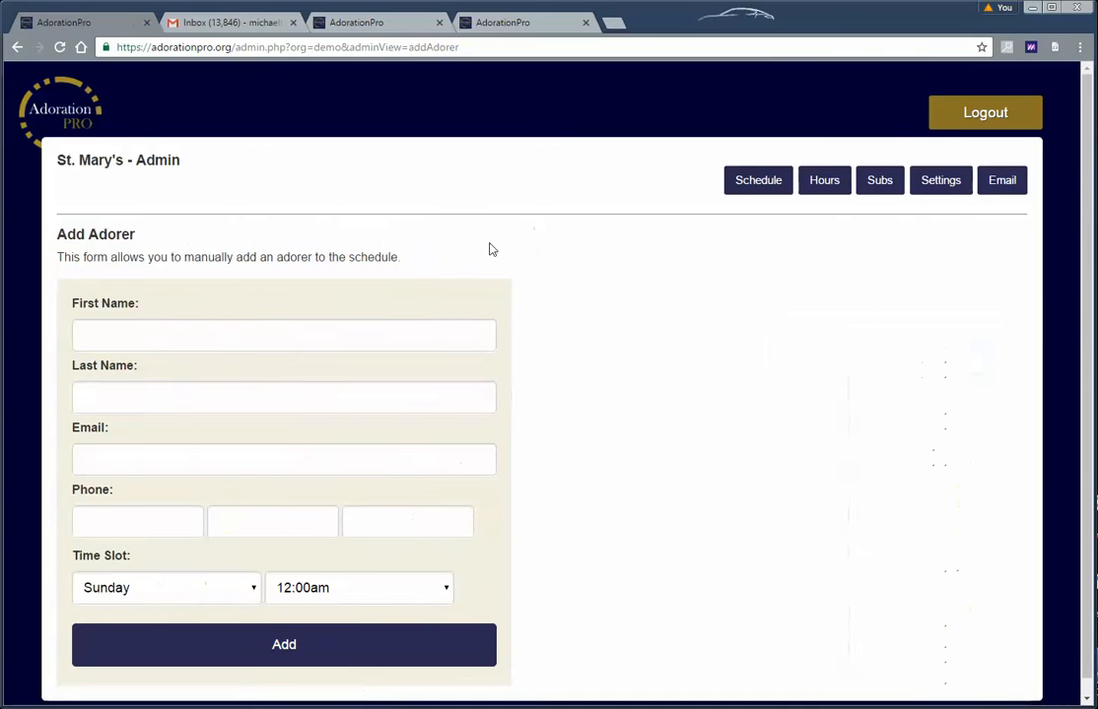
left_click(761, 181)
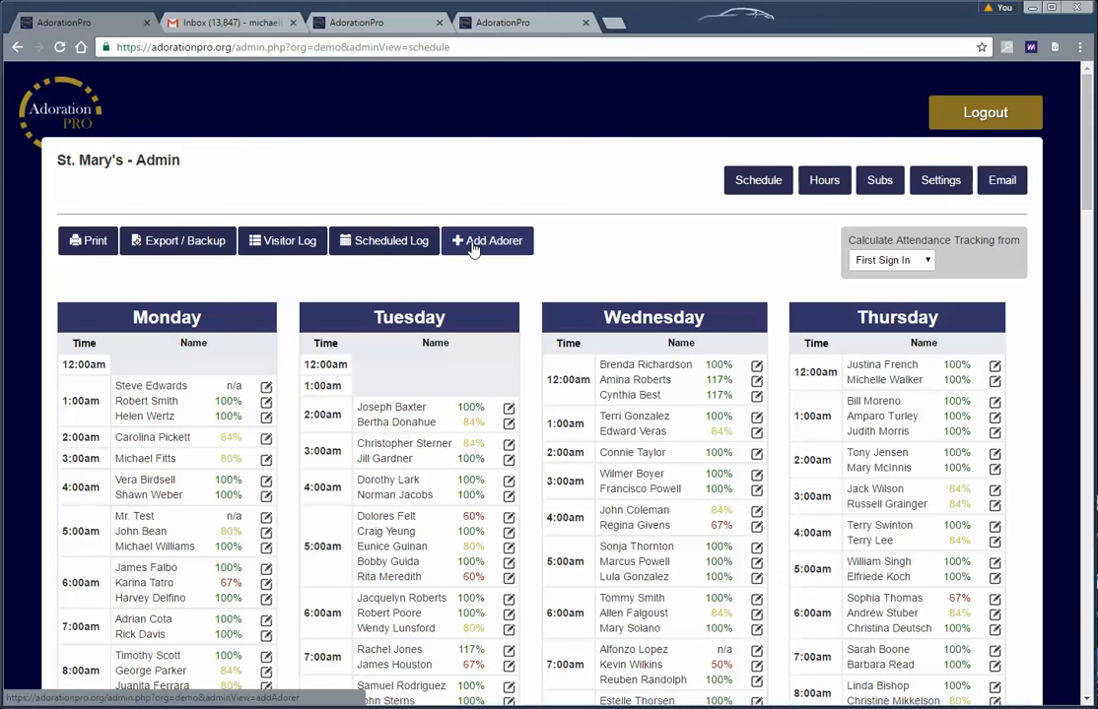
scroll(473, 252, "down", 3)
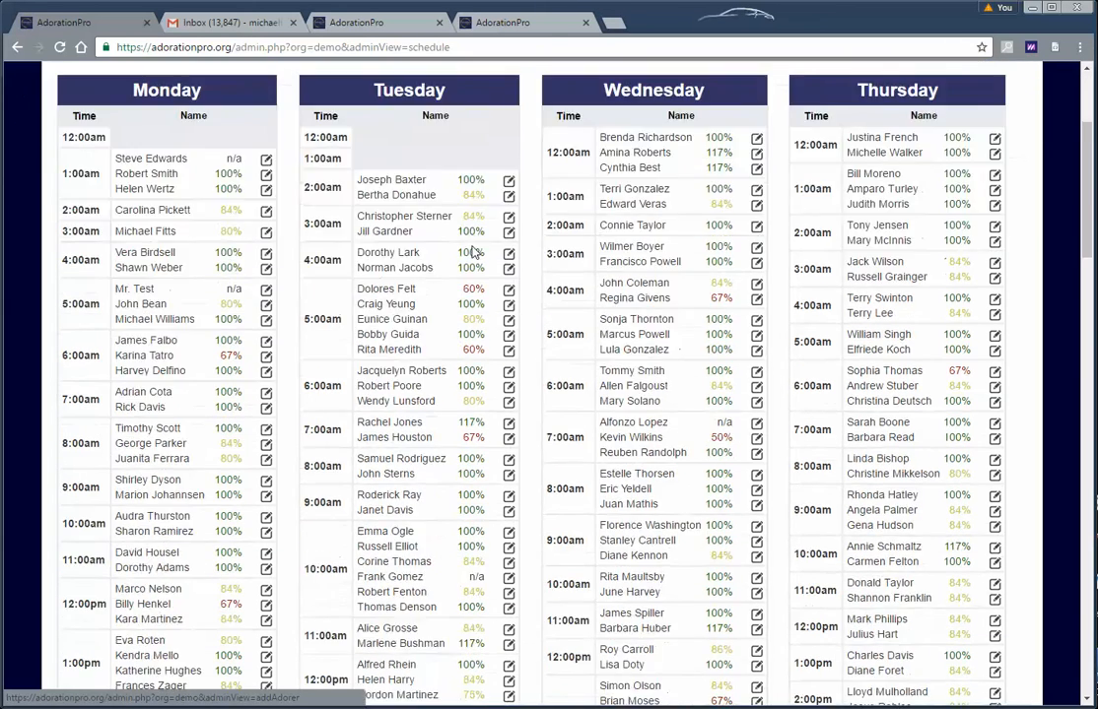
scroll(477, 257, "up", 3)
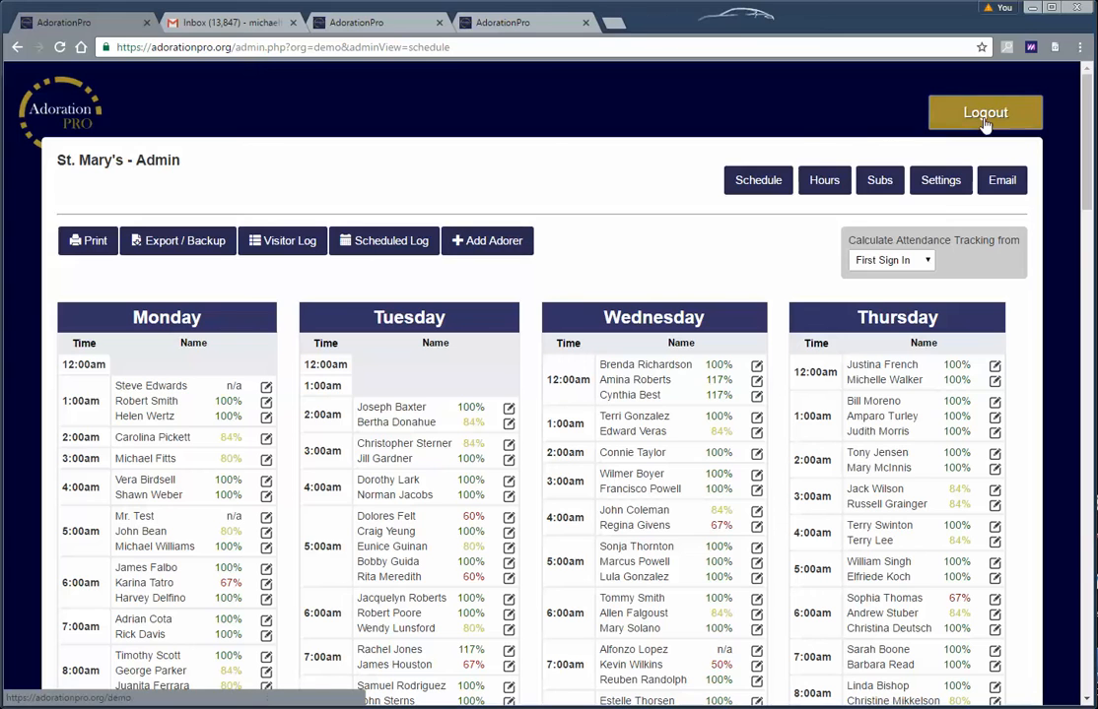
left_click(204, 28)
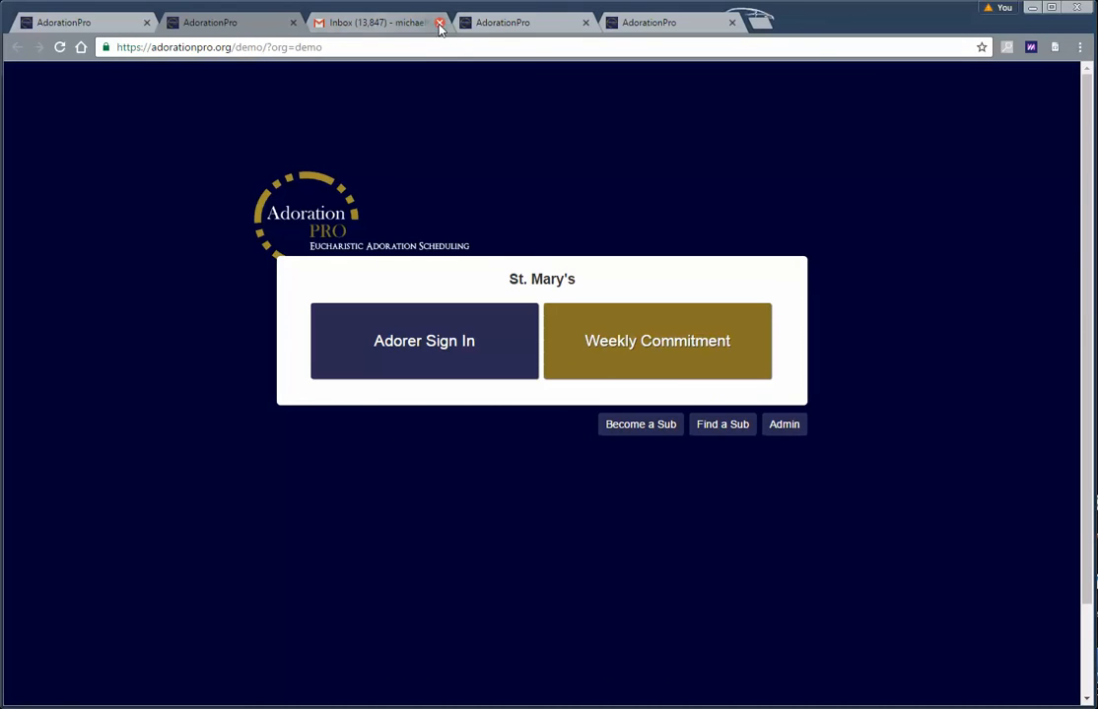
View the public Weekly Commitment signup grid, then close that tab to get back to the admin schedule
left_click(649, 357)
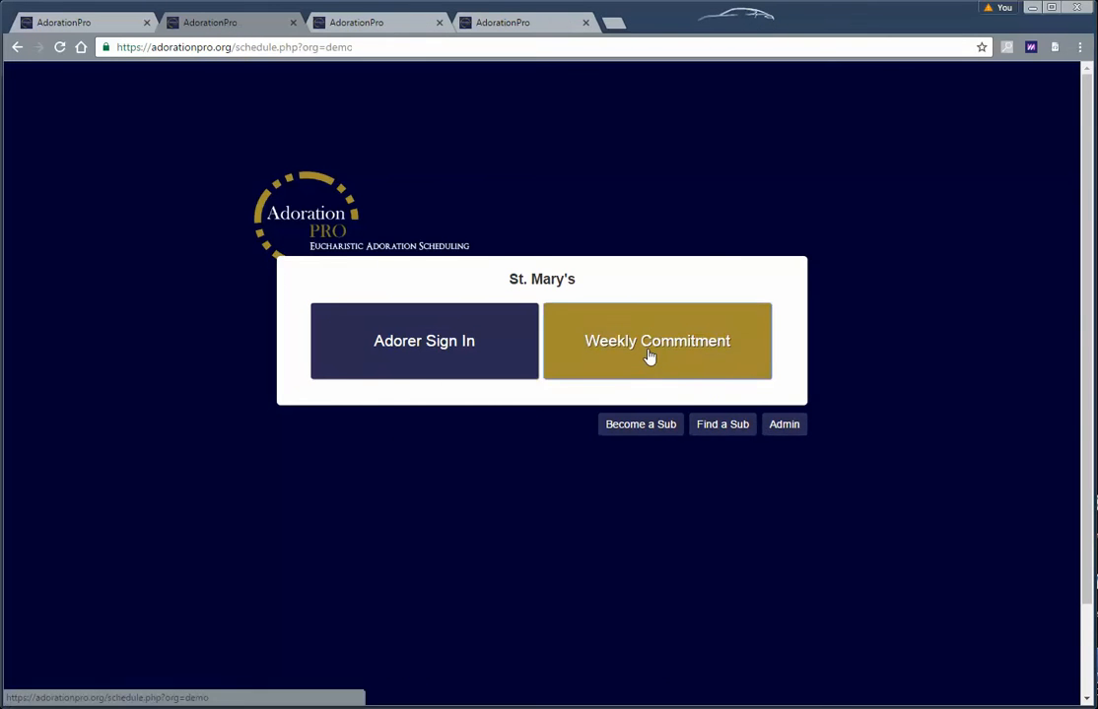
scroll(392, 429, "down", 2)
scroll(404, 449, "up", 1)
scroll(412, 446, "up", 1)
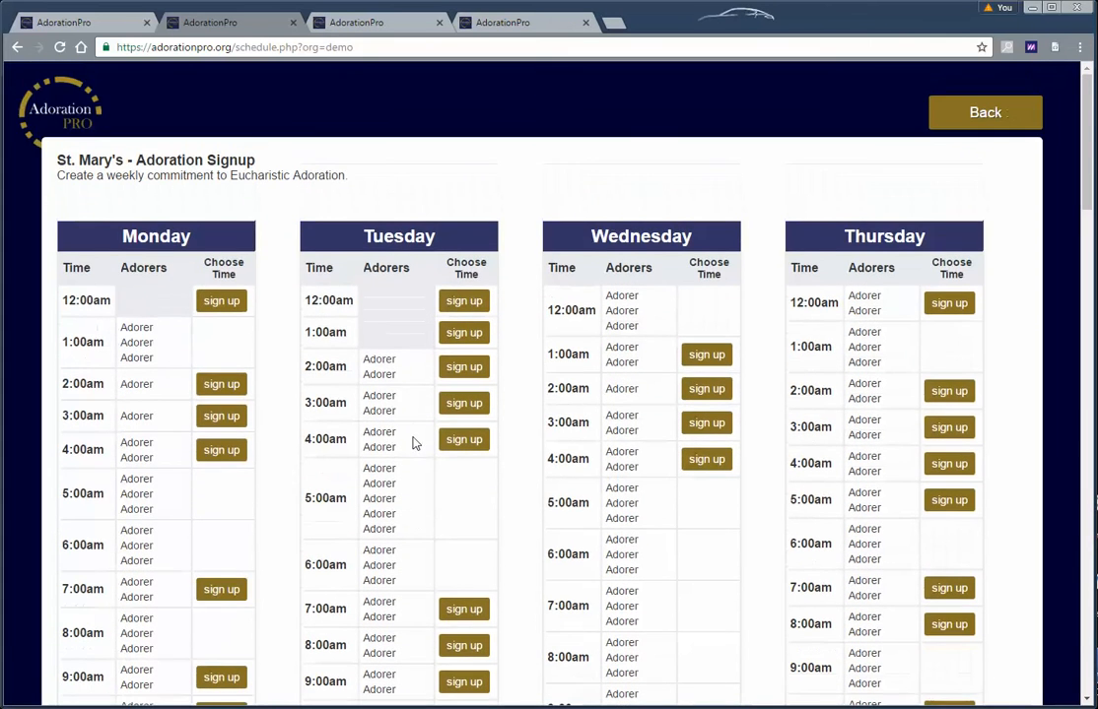
left_click(292, 22)
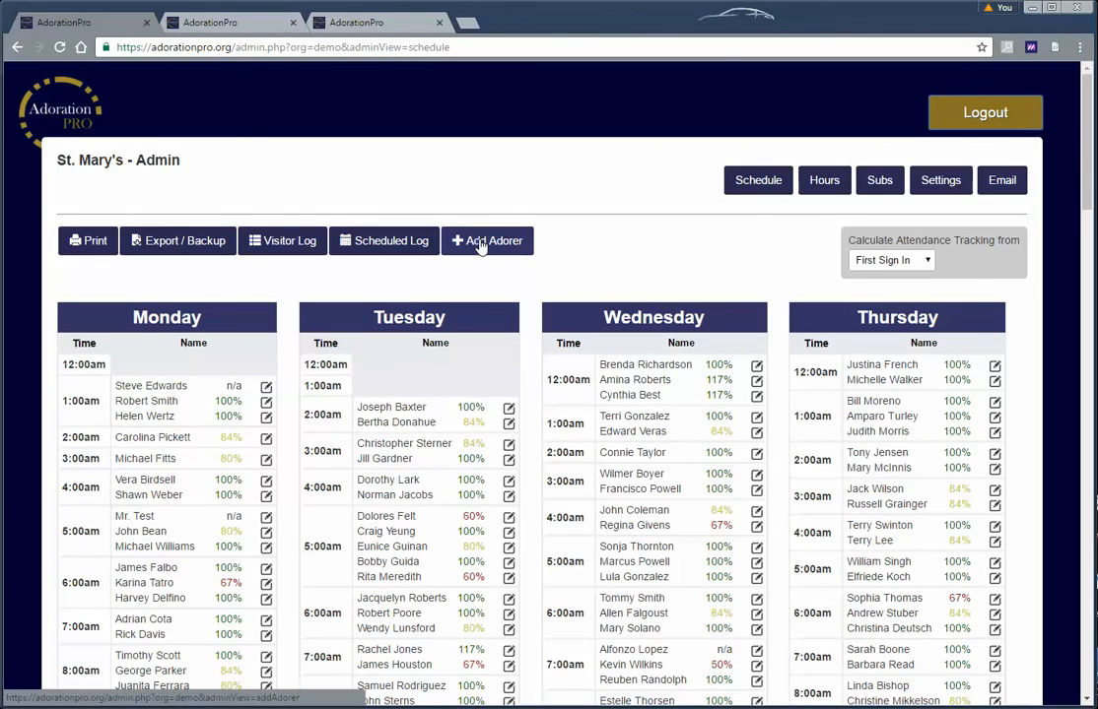
scroll(480, 299, "down", 10)
scroll(526, 397, "up", 6)
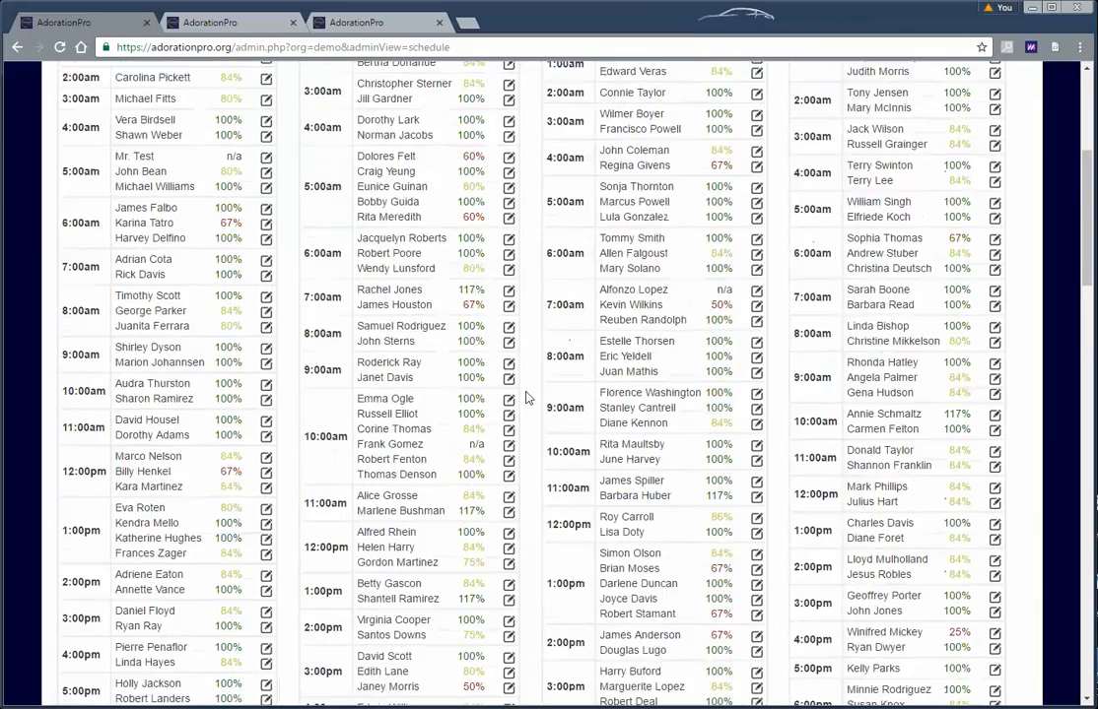
scroll(526, 397, "up", 5)
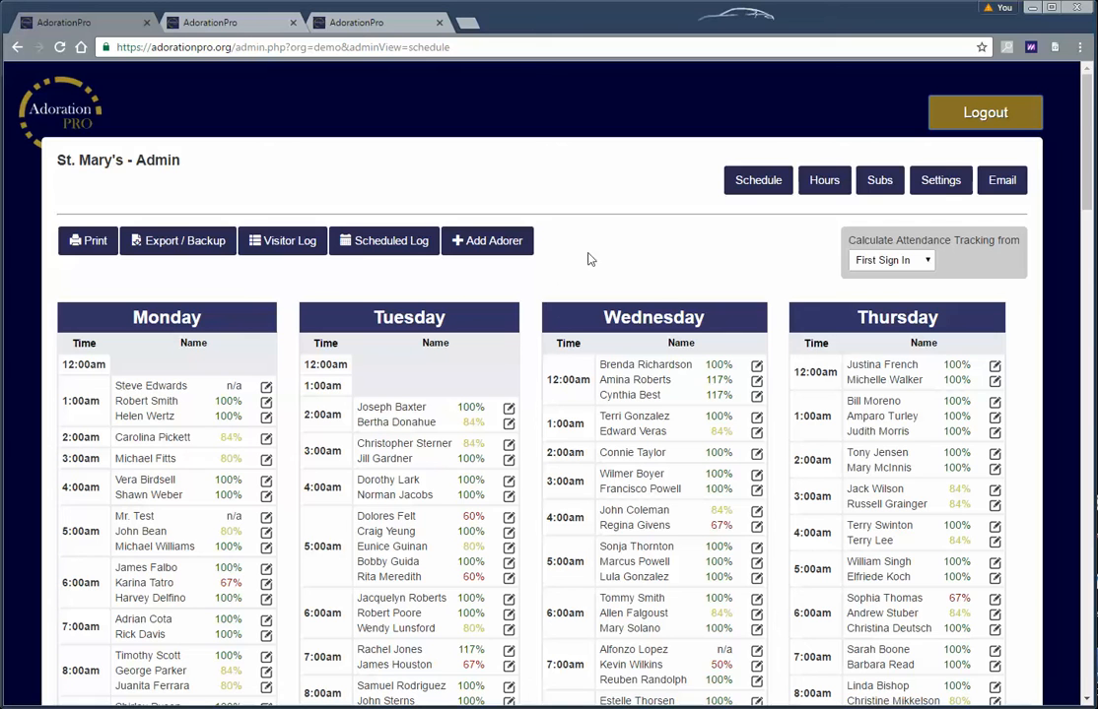
Open the Adoration Hours settings, submitting the admin login, and review the weekly hour grid
left_click(823, 183)
key("Return")
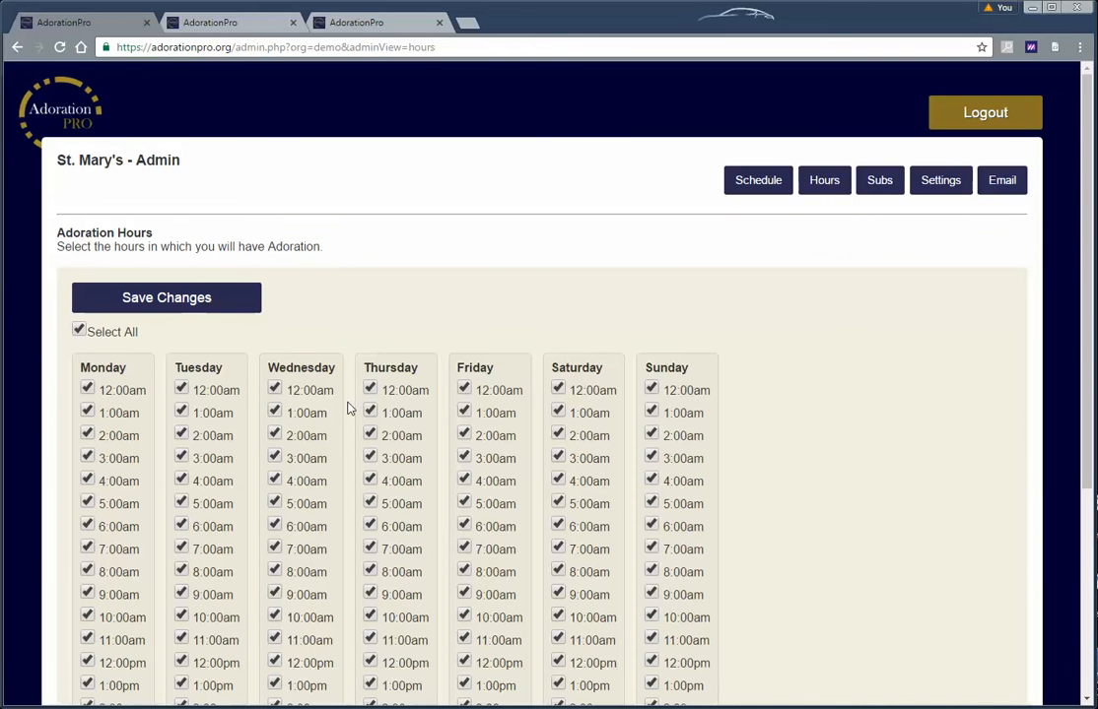
scroll(527, 362, "down", 2)
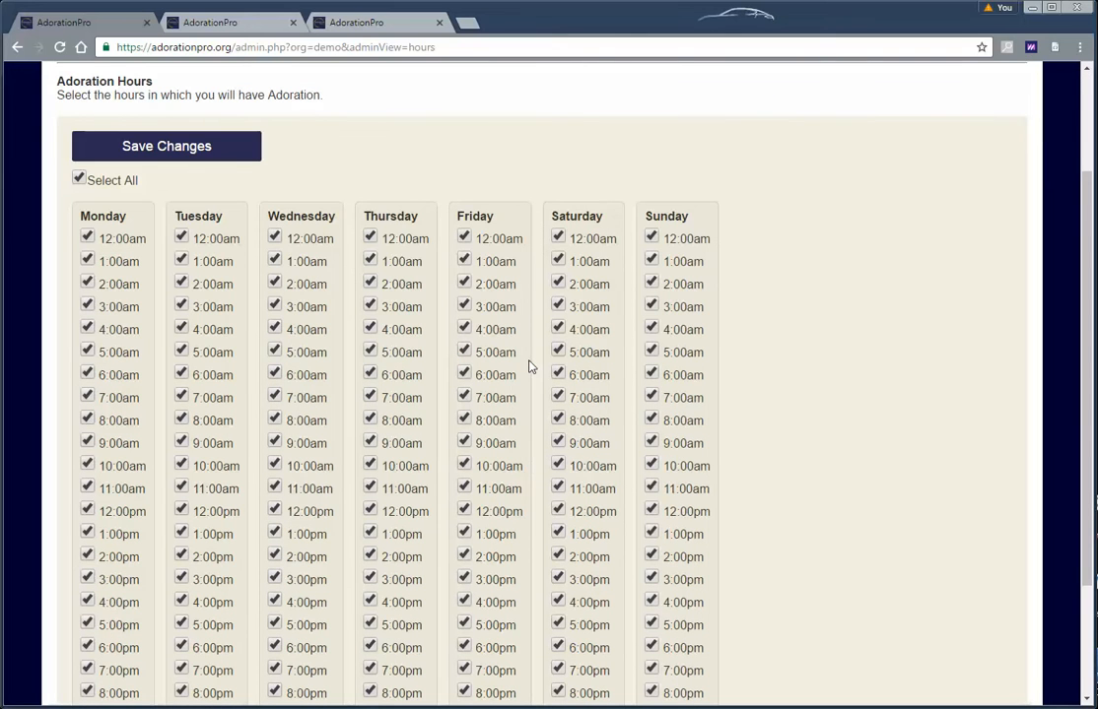
scroll(528, 366, "down", 2)
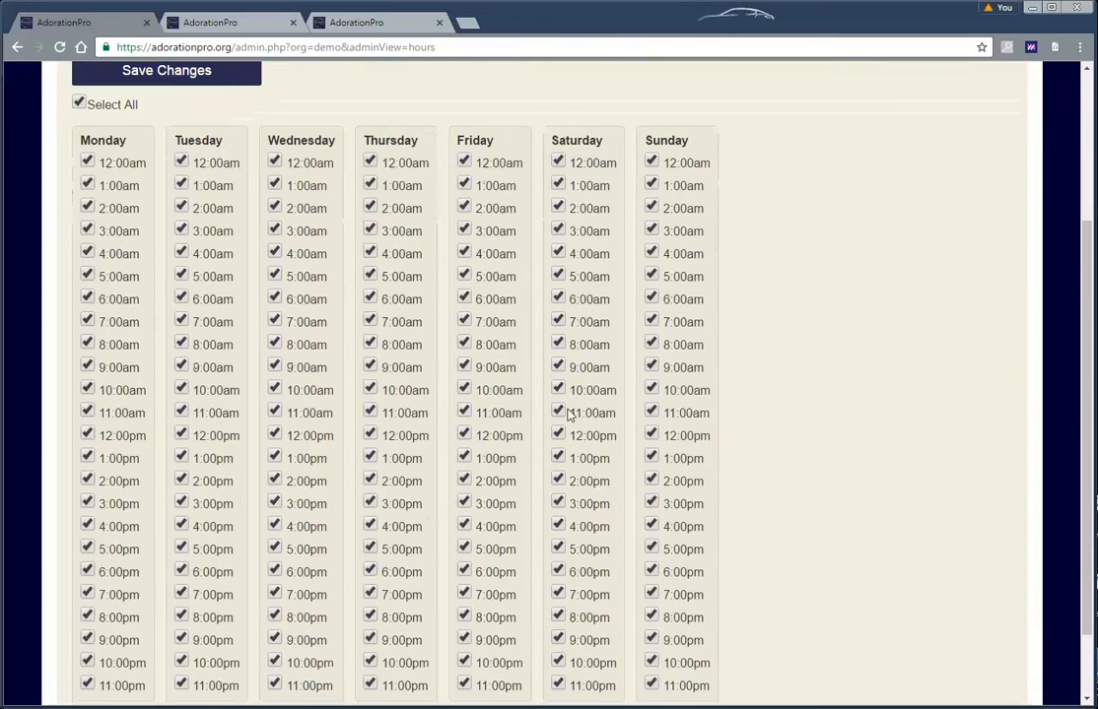
scroll(497, 455, "up", 4)
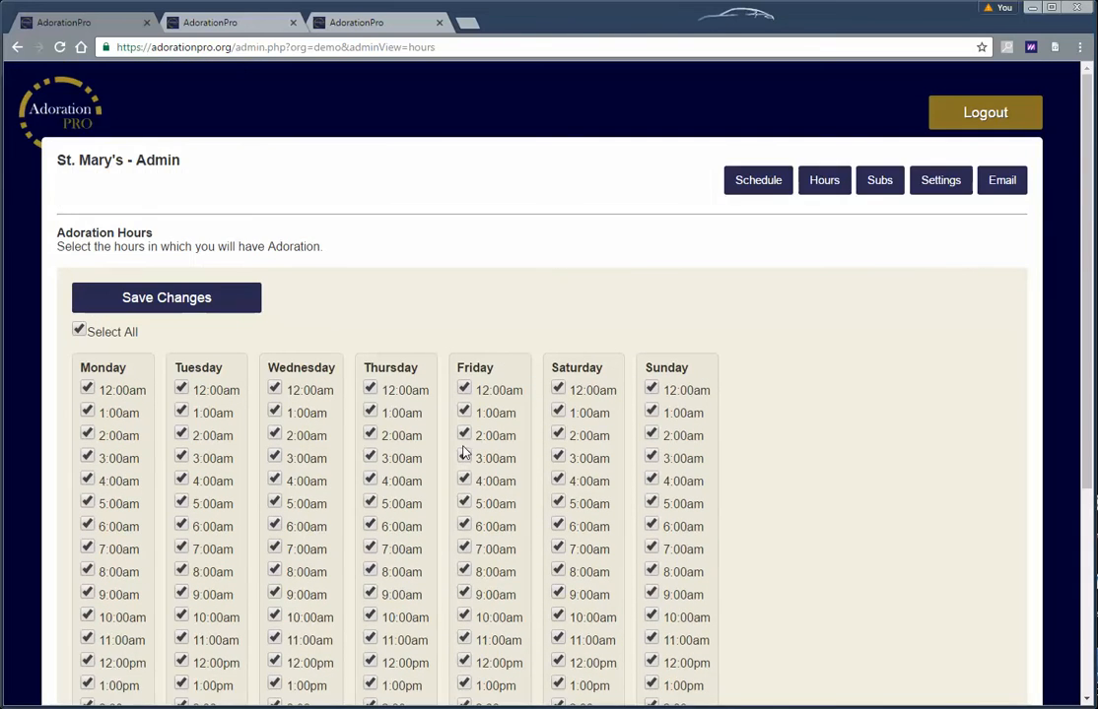
scroll(465, 453, "down", 4)
scroll(496, 412, "up", 2)
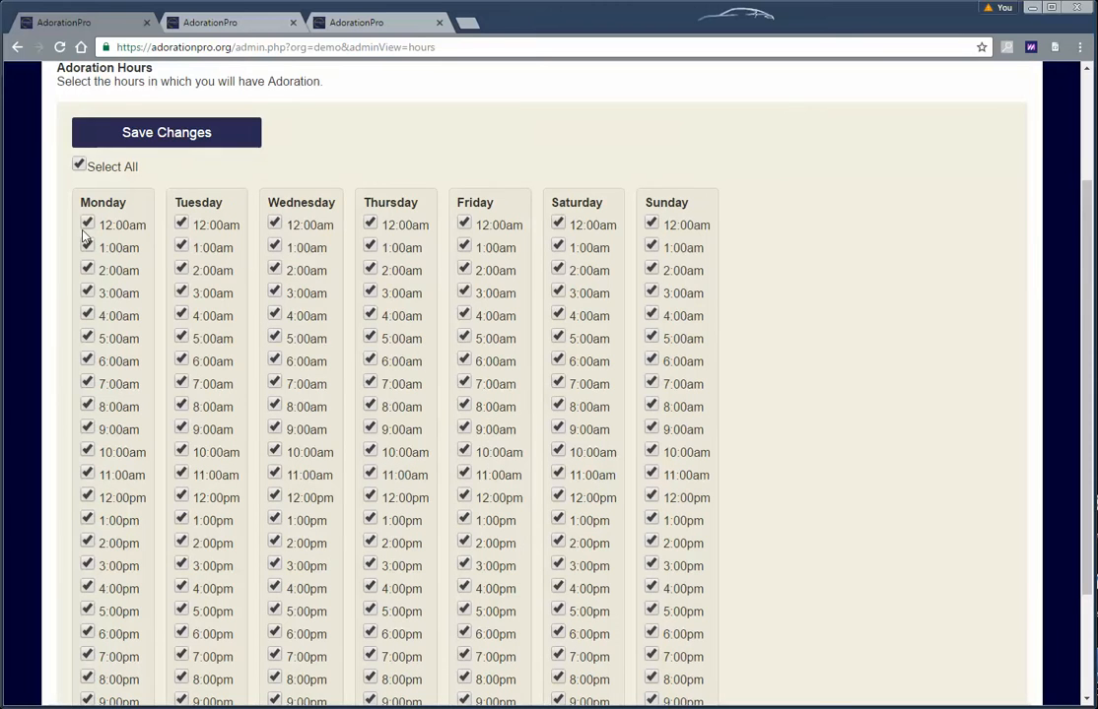
scroll(473, 314, "up", 2)
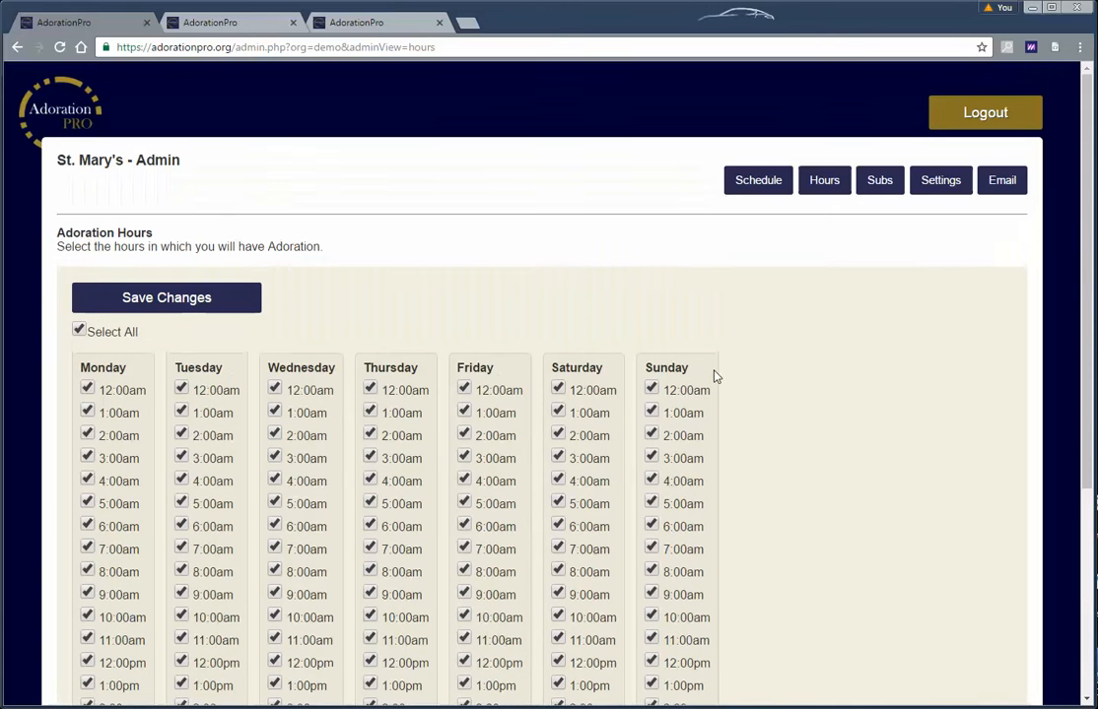
scroll(473, 380, "down", 5)
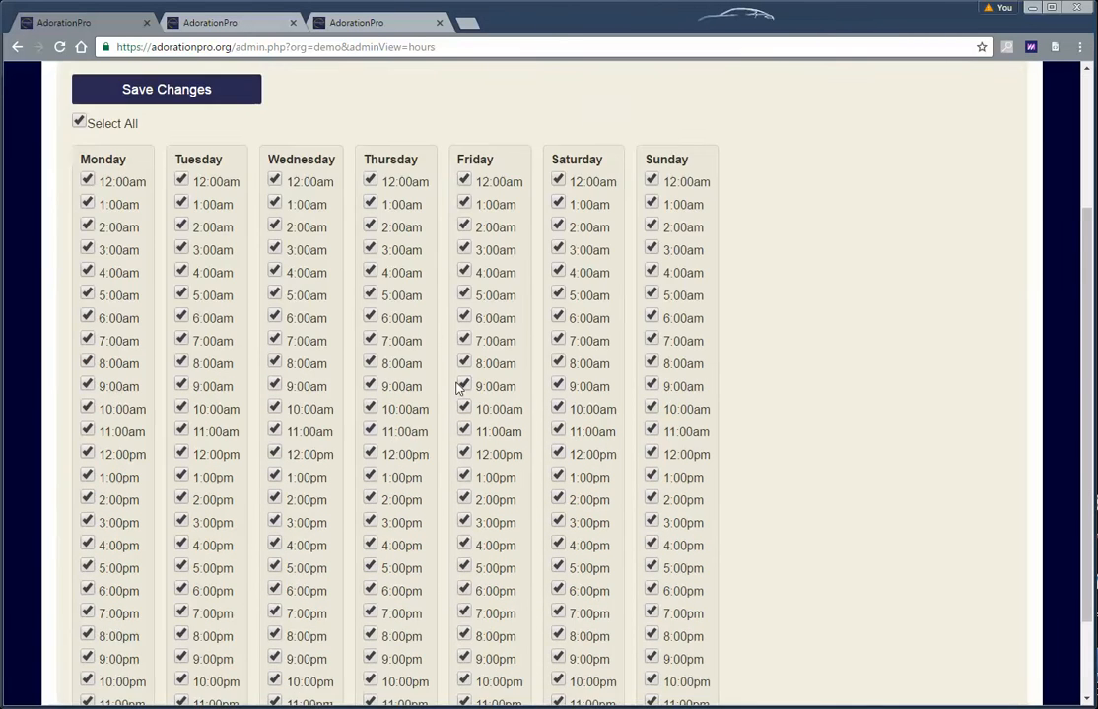
scroll(461, 387, "up", 5)
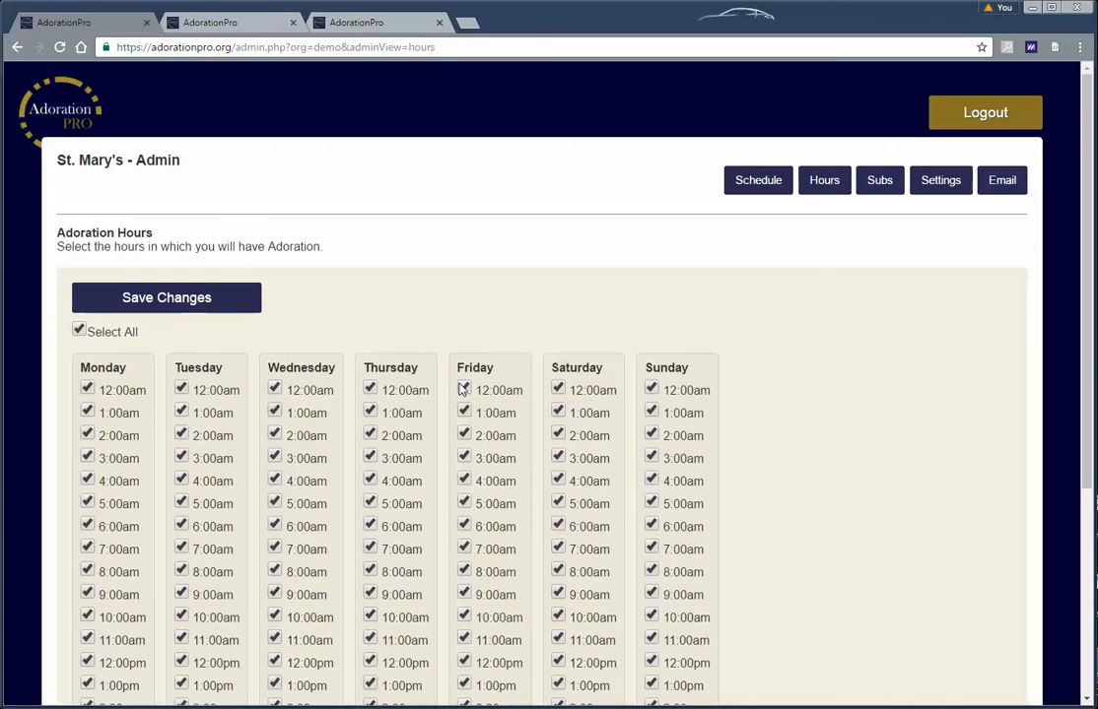
scroll(462, 391, "down", 4)
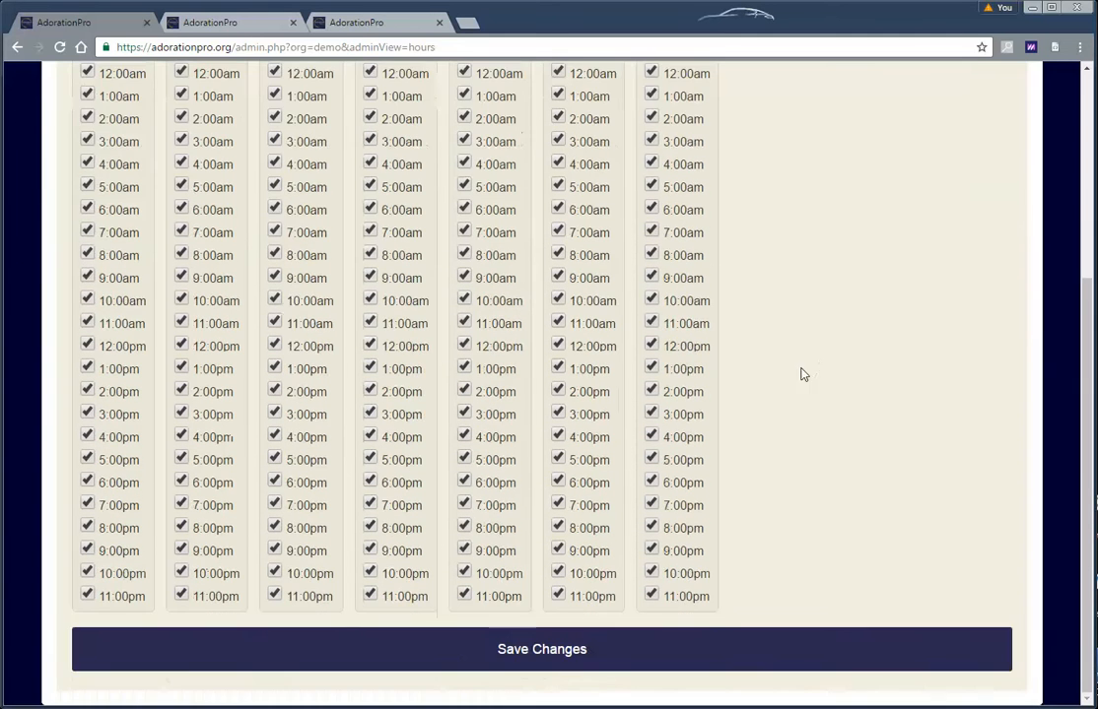
scroll(335, 402, "up", 3)
scroll(340, 404, "down", 1)
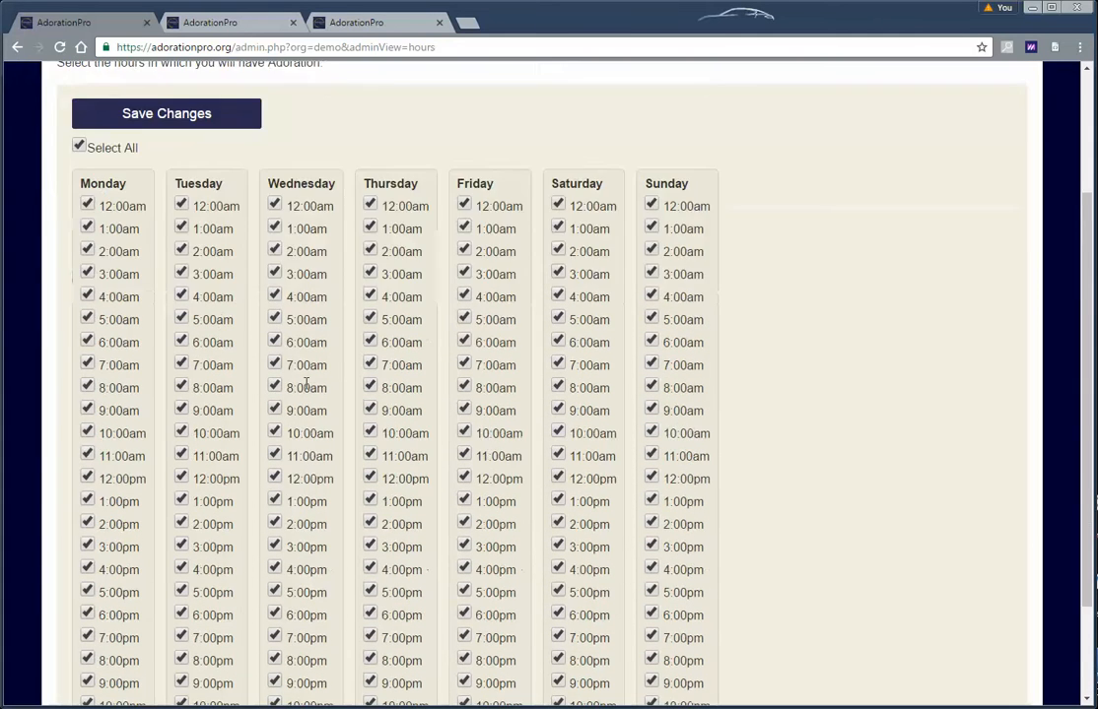
scroll(318, 388, "up", 1)
scroll(318, 387, "up", 1)
scroll(237, 340, "down", 2)
scroll(190, 335, "up", 1)
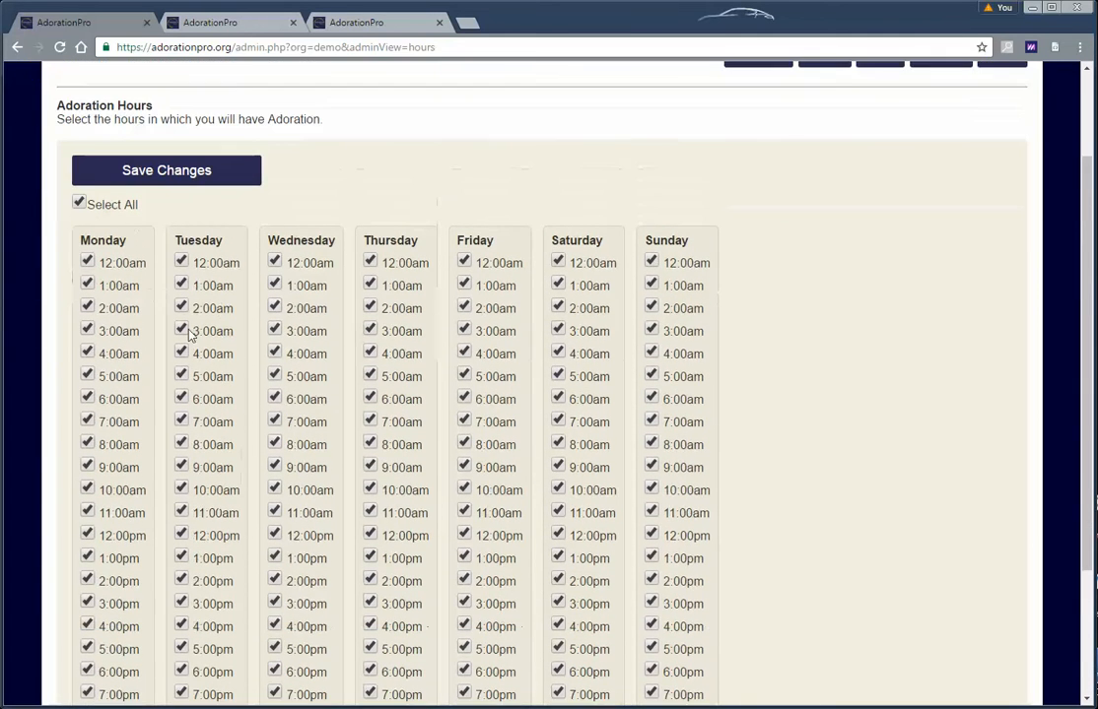
Uncheck Sunday's 12:00am through 12:00pm hours and save the changes
left_click(652, 260)
left_click(651, 283)
left_click(651, 306)
left_click(652, 328)
left_click(652, 350)
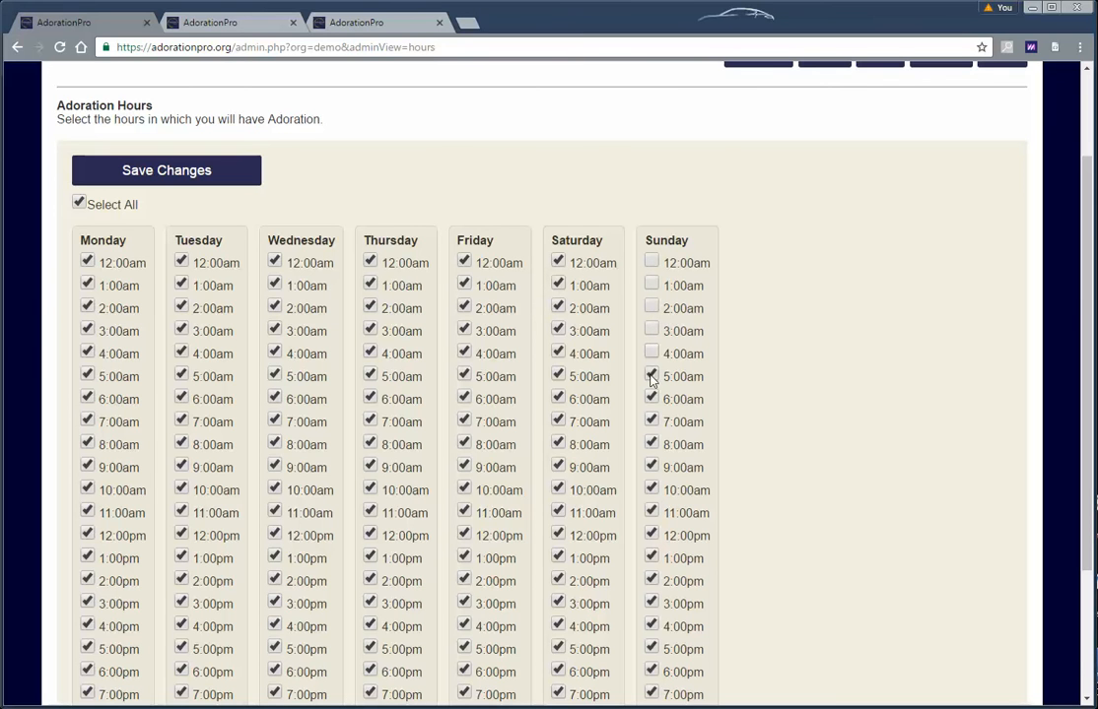
left_click(651, 374)
left_click(651, 396)
left_click(651, 419)
left_click(651, 442)
left_click(651, 464)
left_click(652, 487)
left_click(651, 510)
left_click(651, 534)
scroll(829, 463, "up", 2)
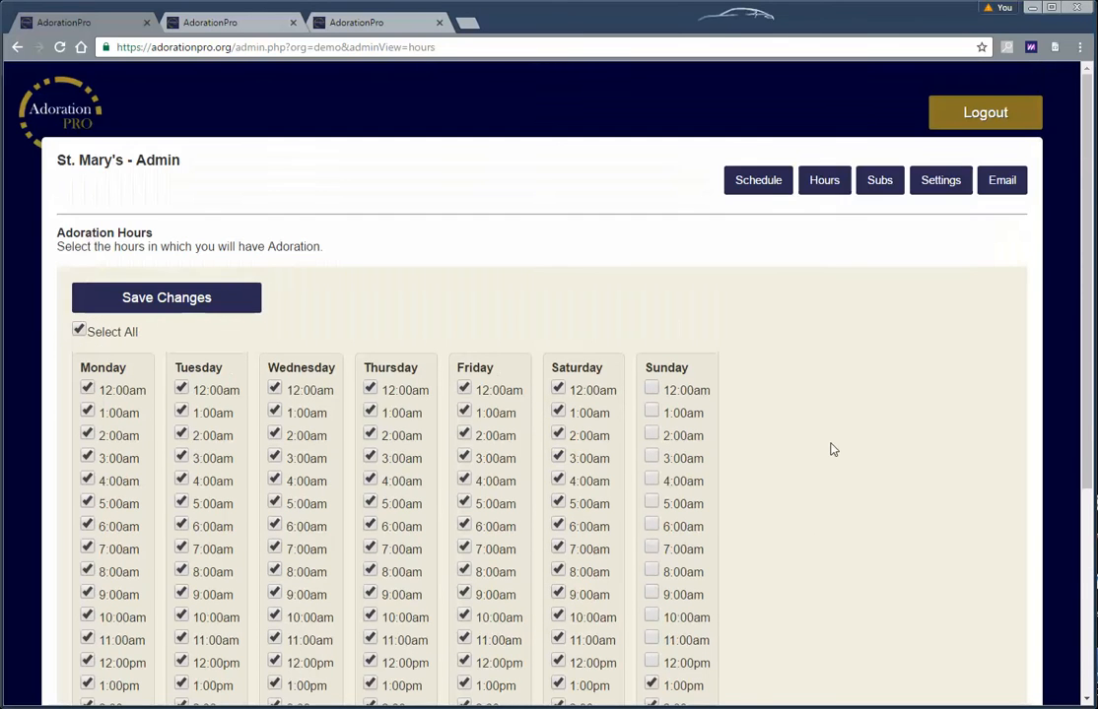
left_click(202, 298)
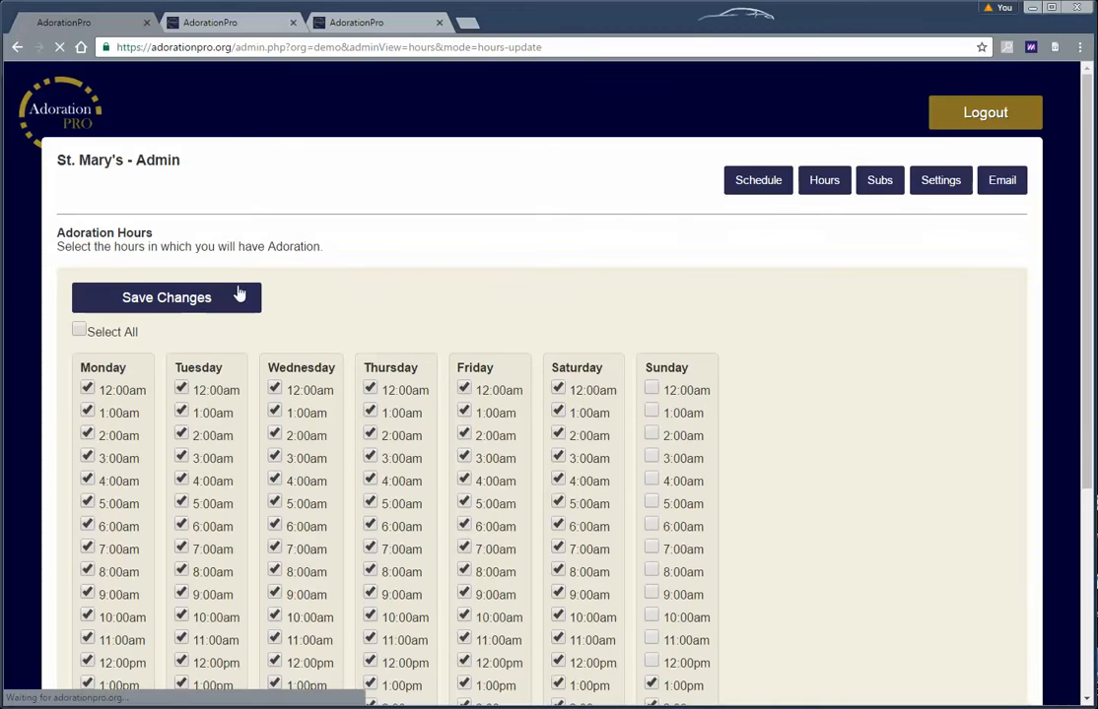
Check the public Weekly Commitment schedule in another tab, then return to the admin Hours tab
left_click(974, 117)
left_click(232, 24)
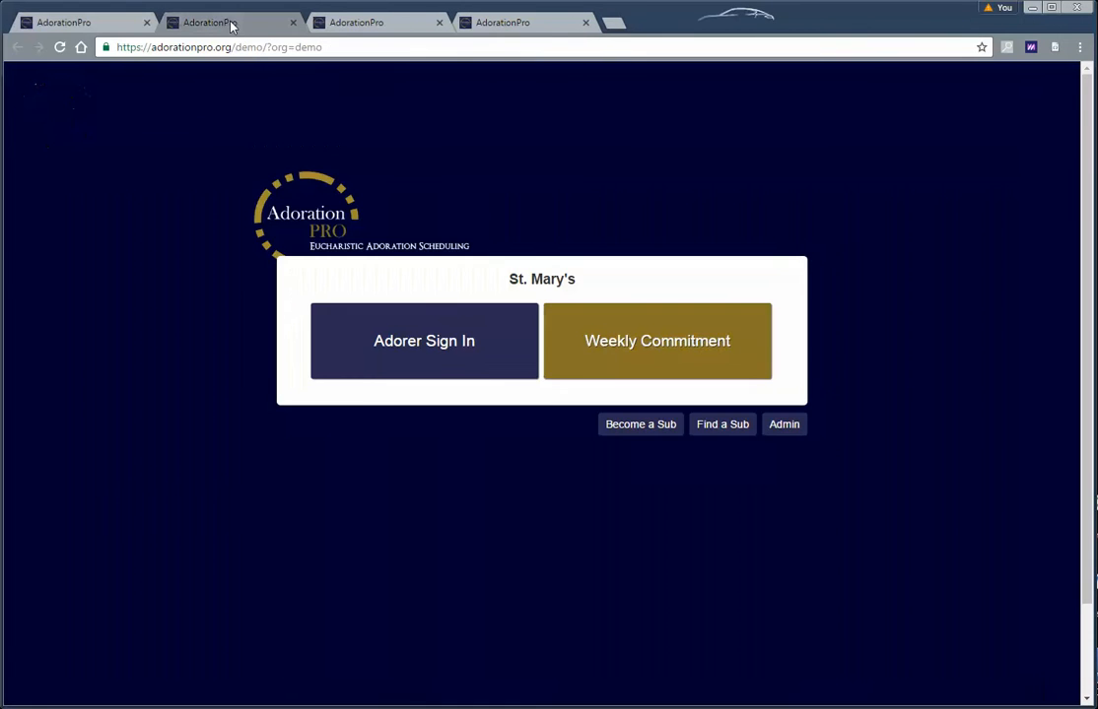
scroll(564, 368, "down", 15)
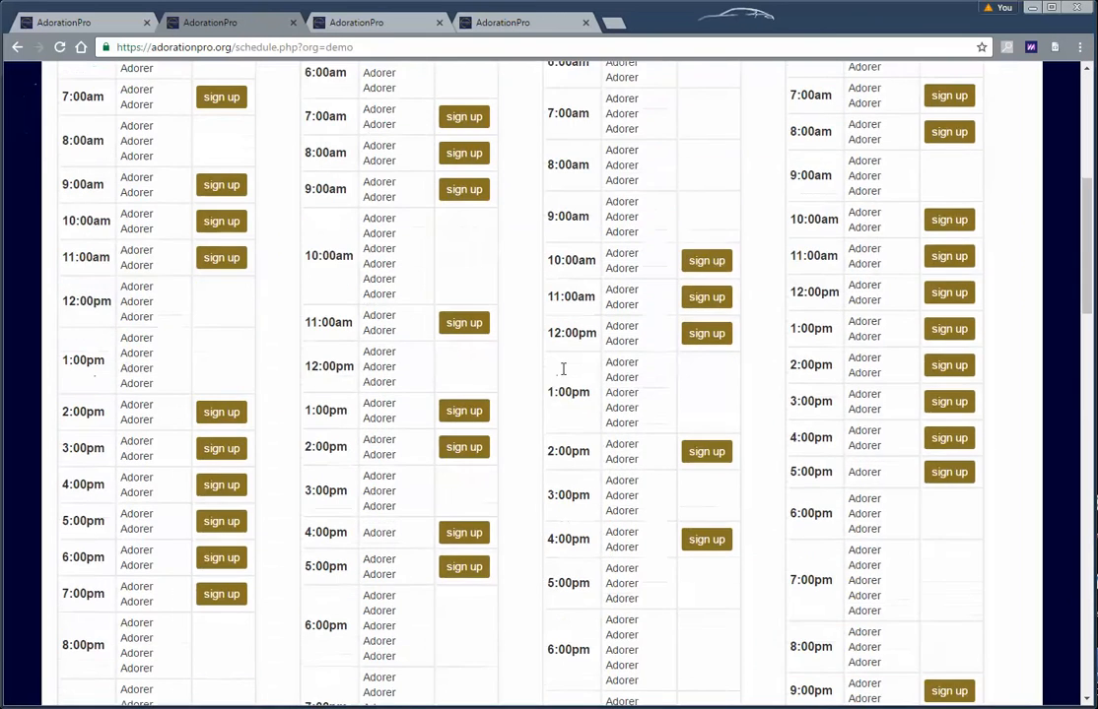
scroll(611, 465, "up", 1)
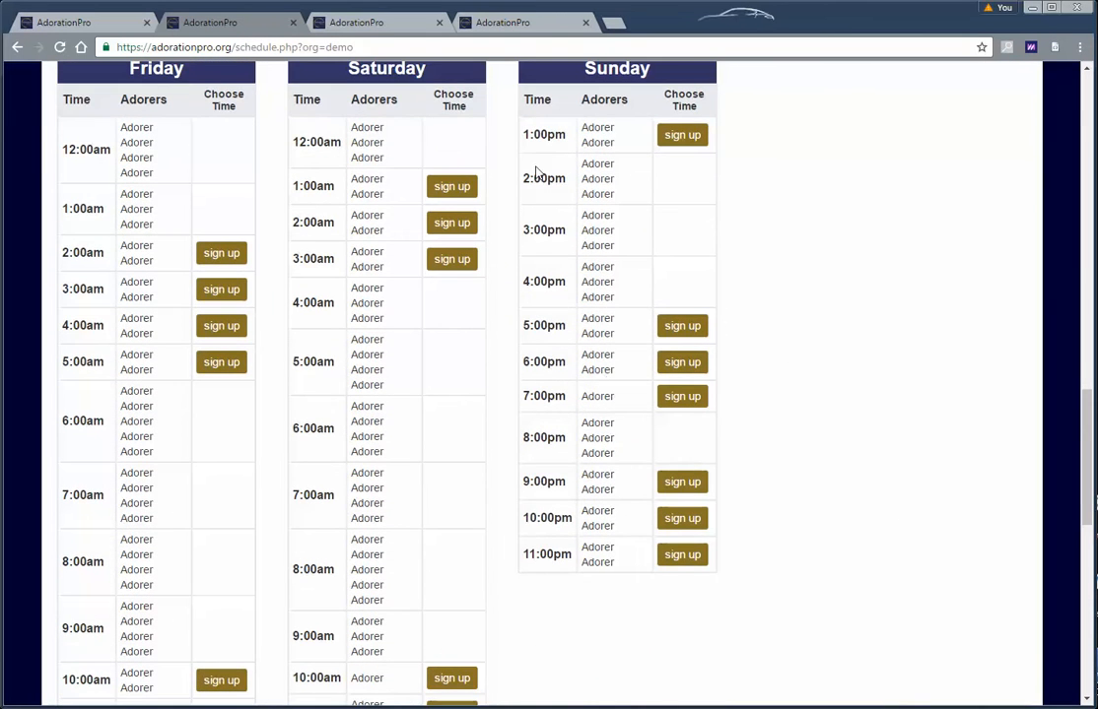
scroll(581, 281, "down", 3)
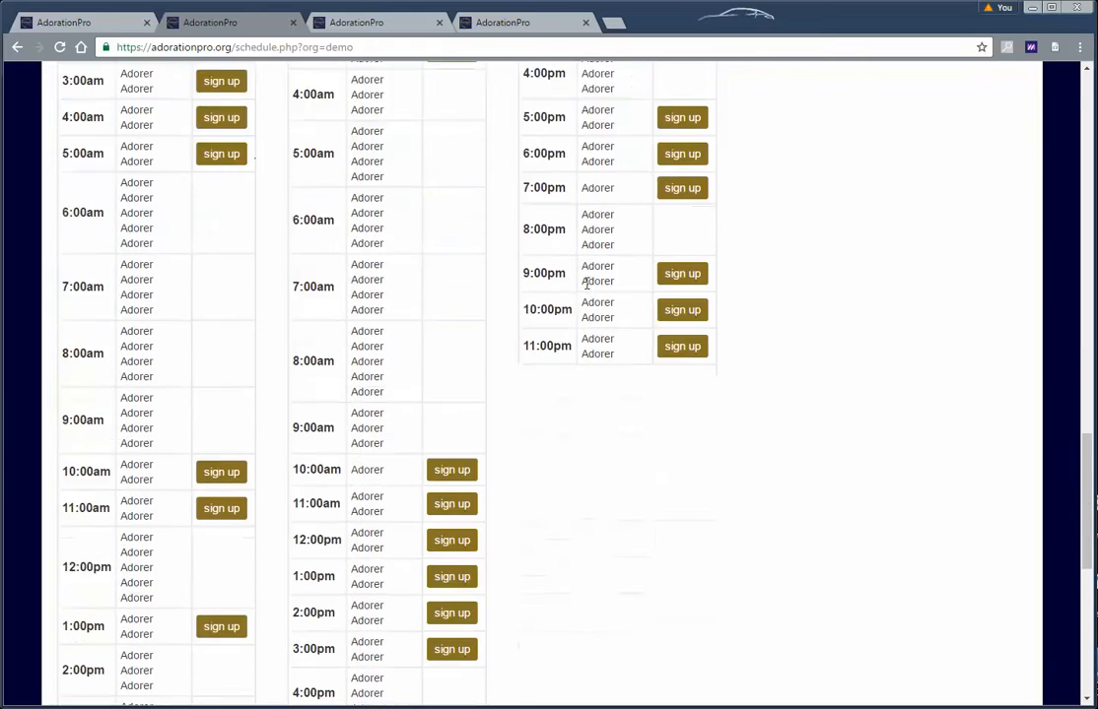
scroll(580, 355, "up", 3)
scroll(584, 318, "up", 1)
scroll(584, 318, "up", 1)
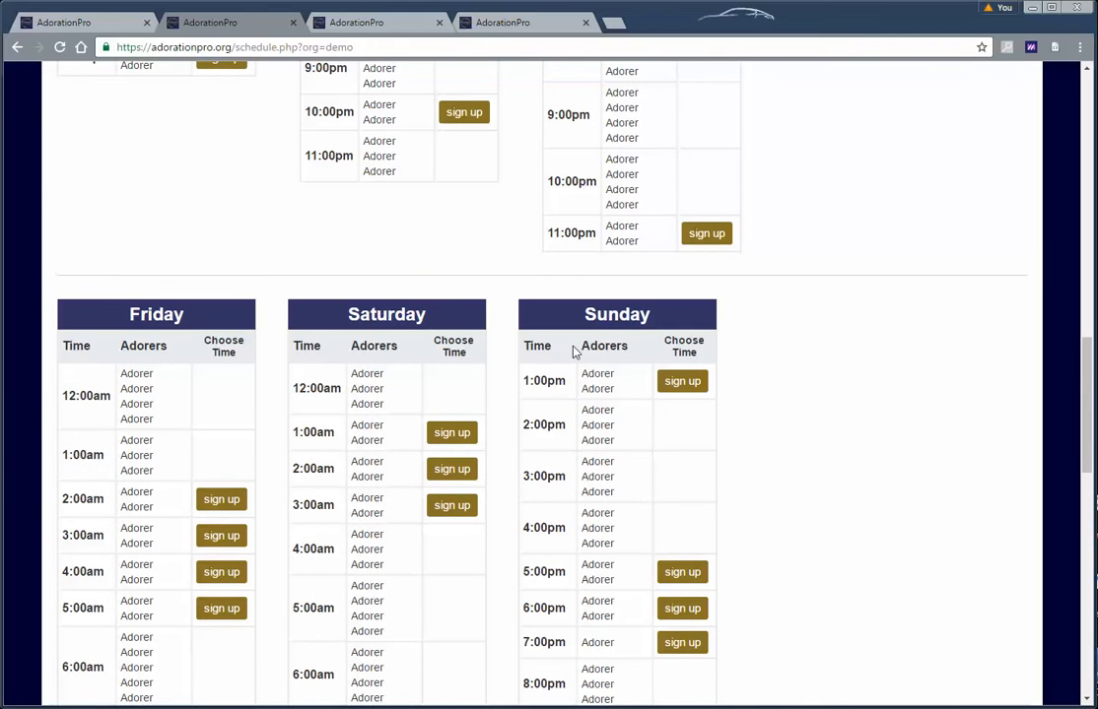
scroll(583, 352, "up", 12)
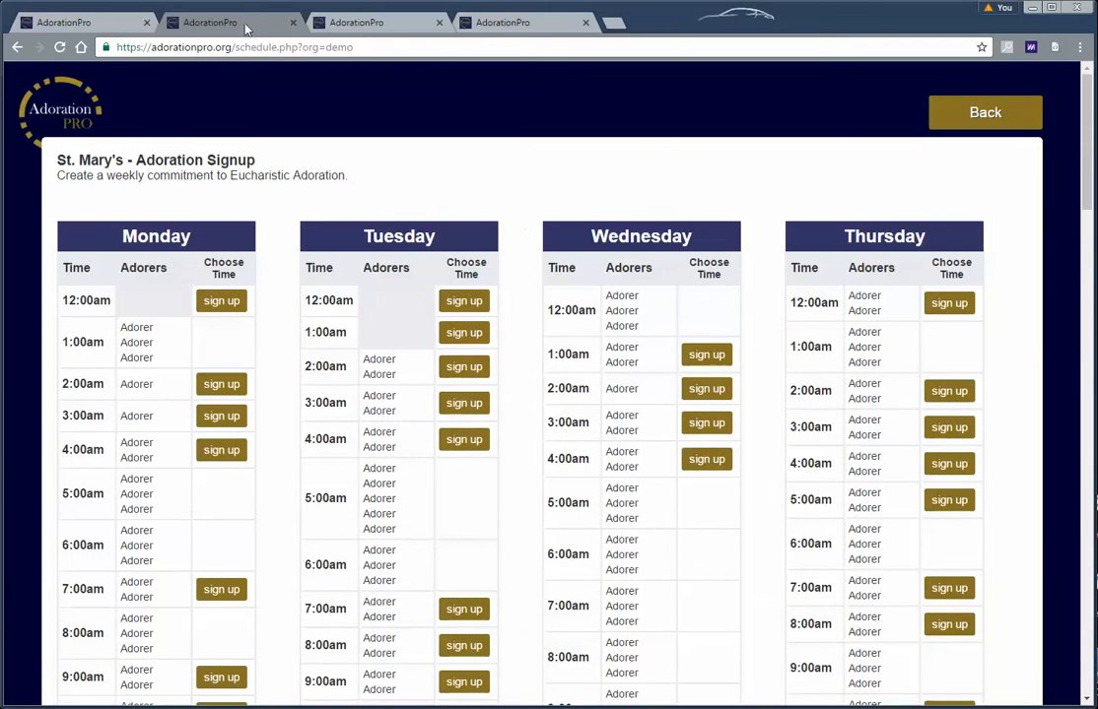
left_click(64, 22)
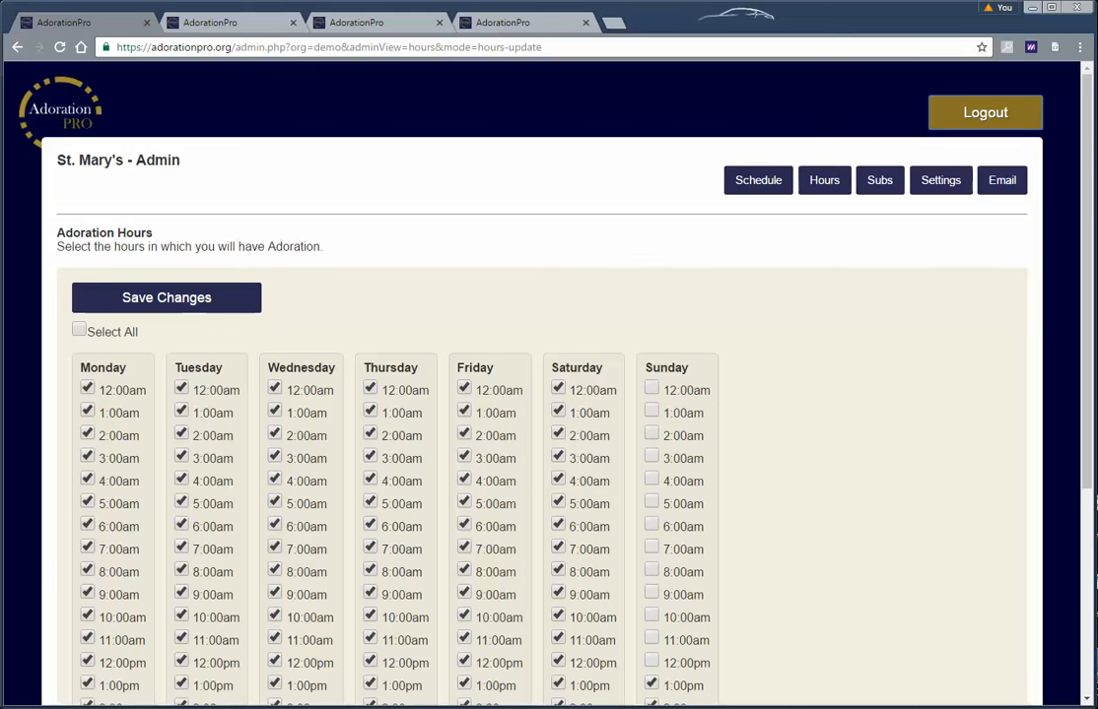
Open the Subs admin page and highlight the oldest sub request's adorer details
left_click(882, 183)
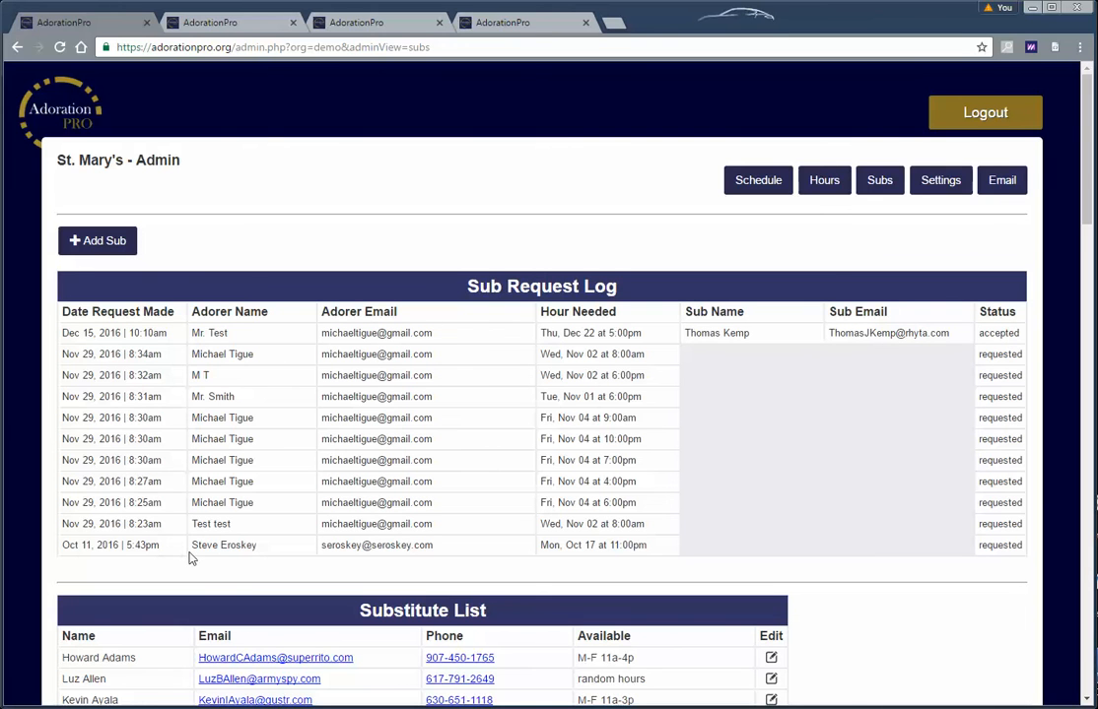
left_click_drag(190, 550, 548, 550)
left_click(548, 552)
scroll(335, 331, "down", 1)
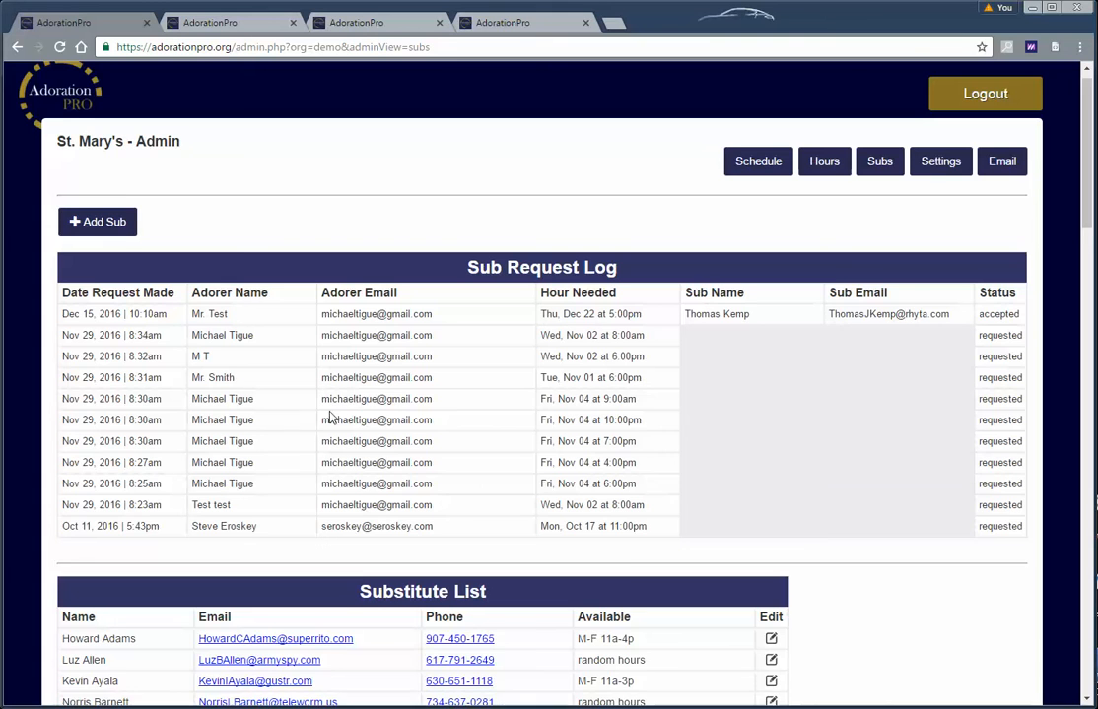
scroll(296, 439, "down", 2)
Highlight the oldest request's name, date and Mon, Oct 17 11:00pm hour, then the accepted request's substitute and status
left_click_drag(193, 487, 321, 488)
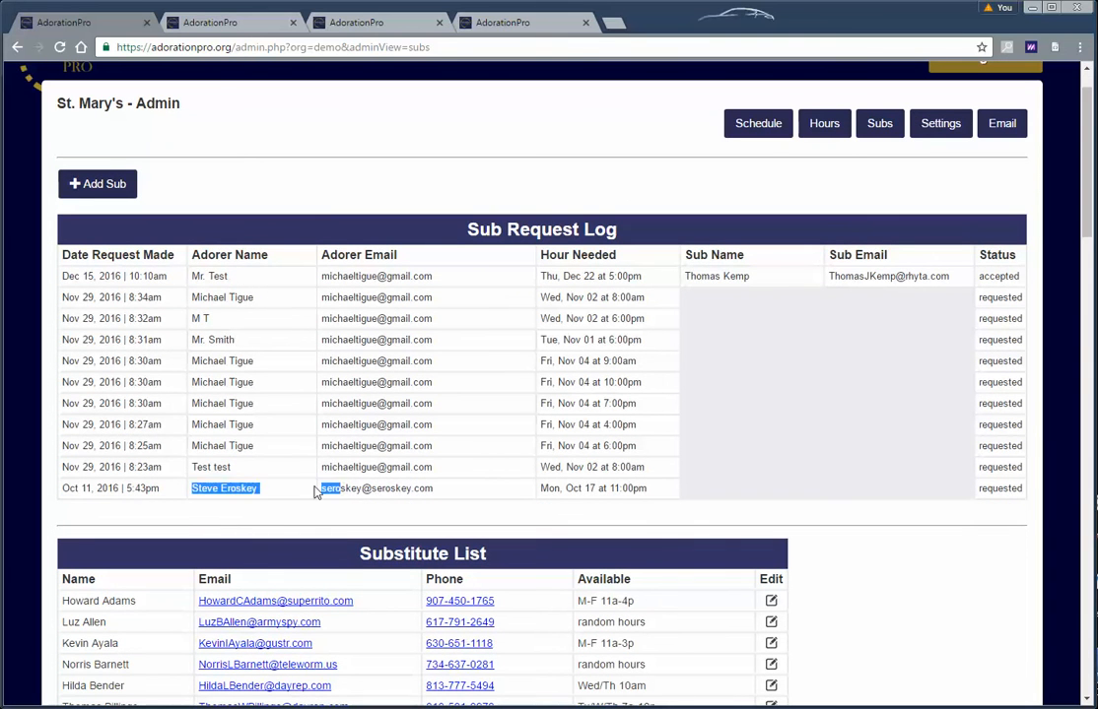
left_click(354, 487)
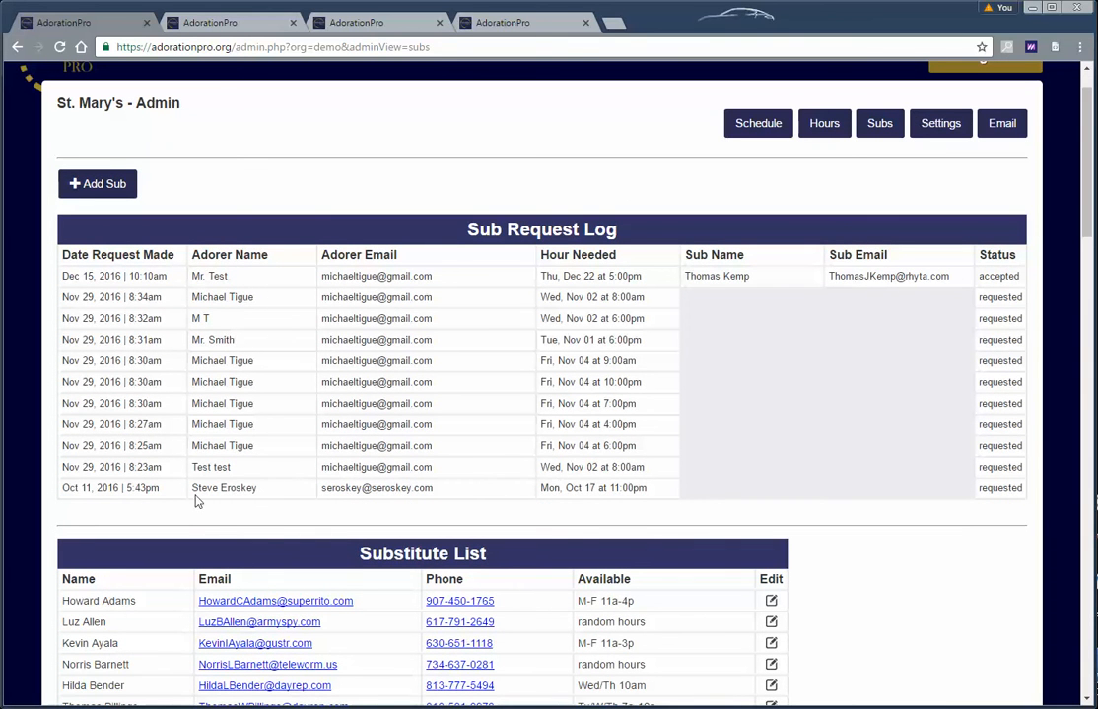
left_click_drag(194, 490, 62, 482)
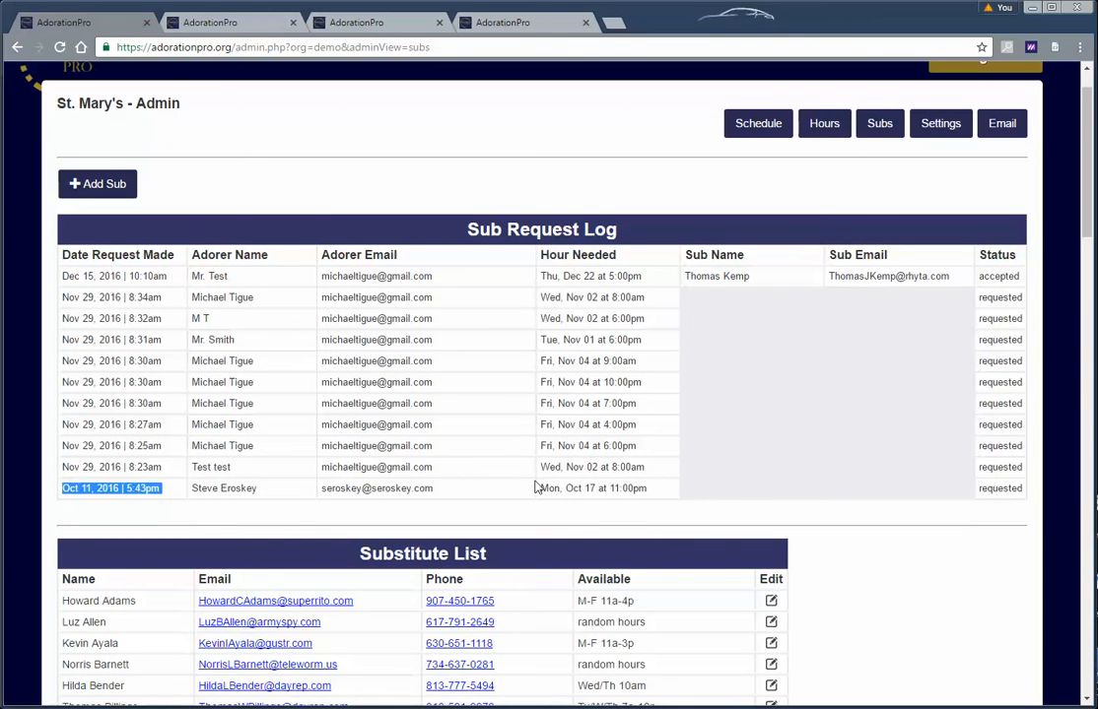
left_click_drag(540, 489, 640, 490)
left_click(637, 489)
scroll(649, 394, "up", 1)
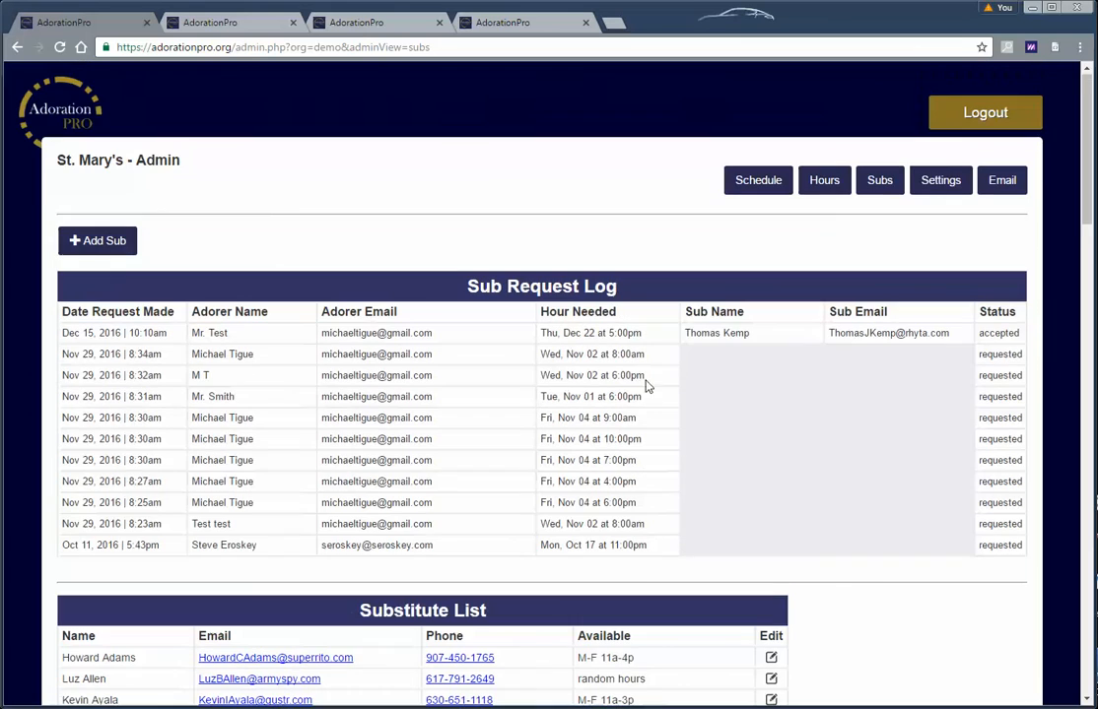
left_click_drag(687, 335, 1002, 372)
left_click(944, 333)
scroll(711, 375, "down", 2)
scroll(712, 375, "down", 10)
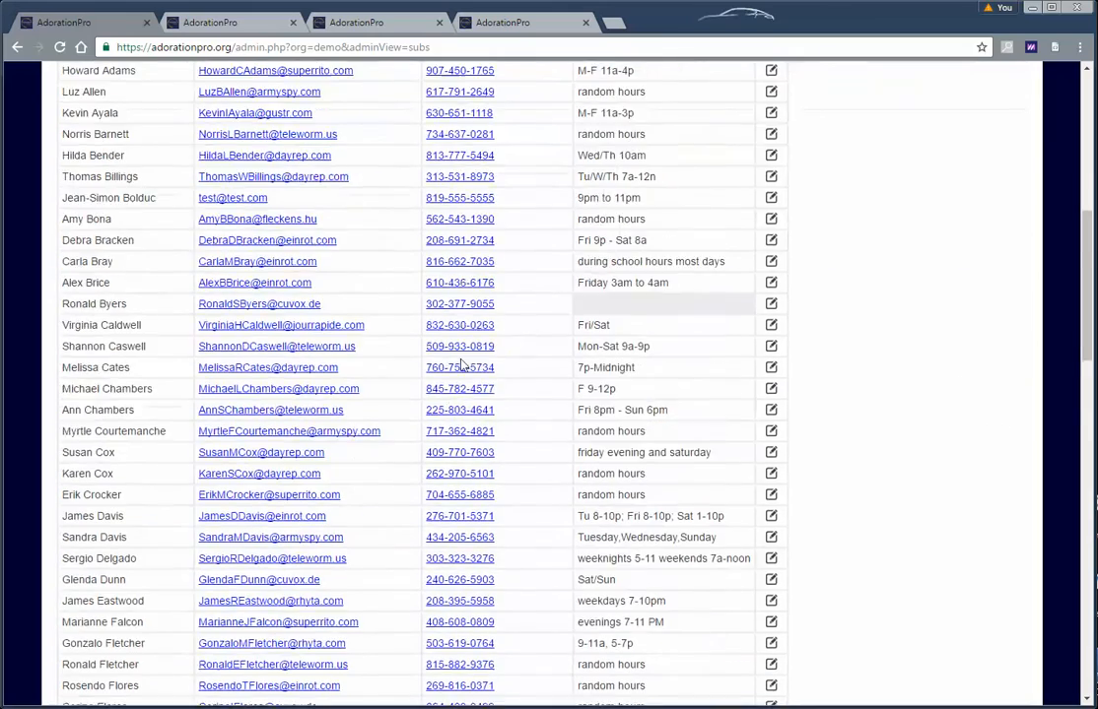
scroll(414, 442, "down", 3)
scroll(426, 445, "up", 15)
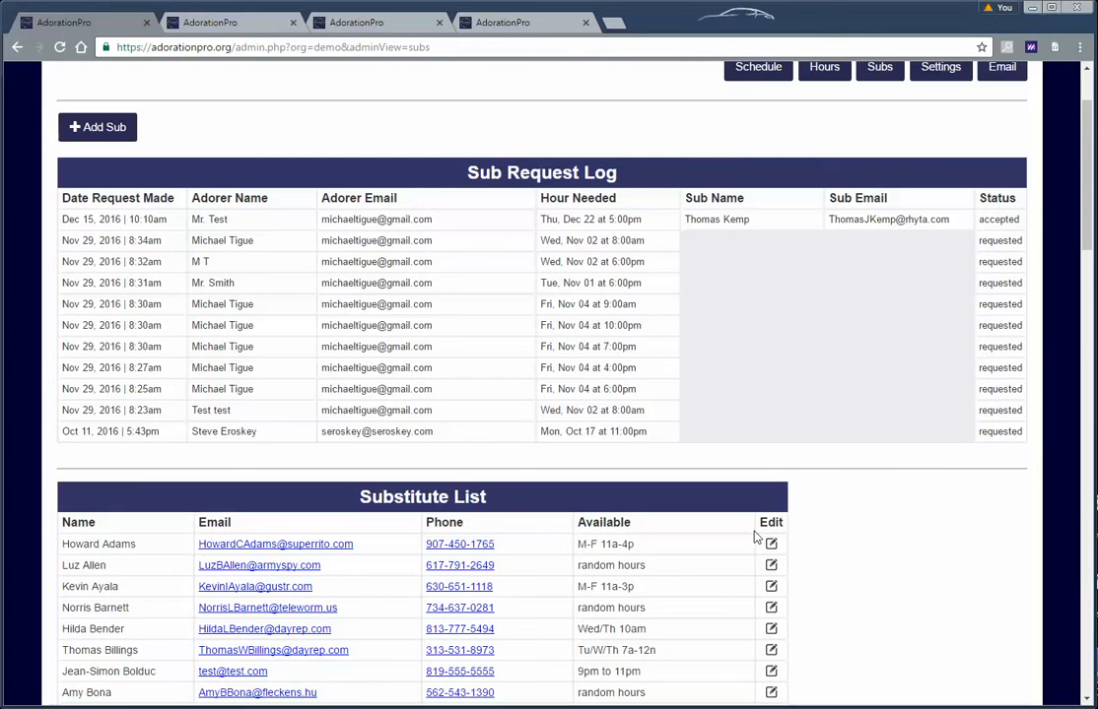
Open the first substitute's edit page, go back, and reopen the Subs page's request log
left_click(770, 543)
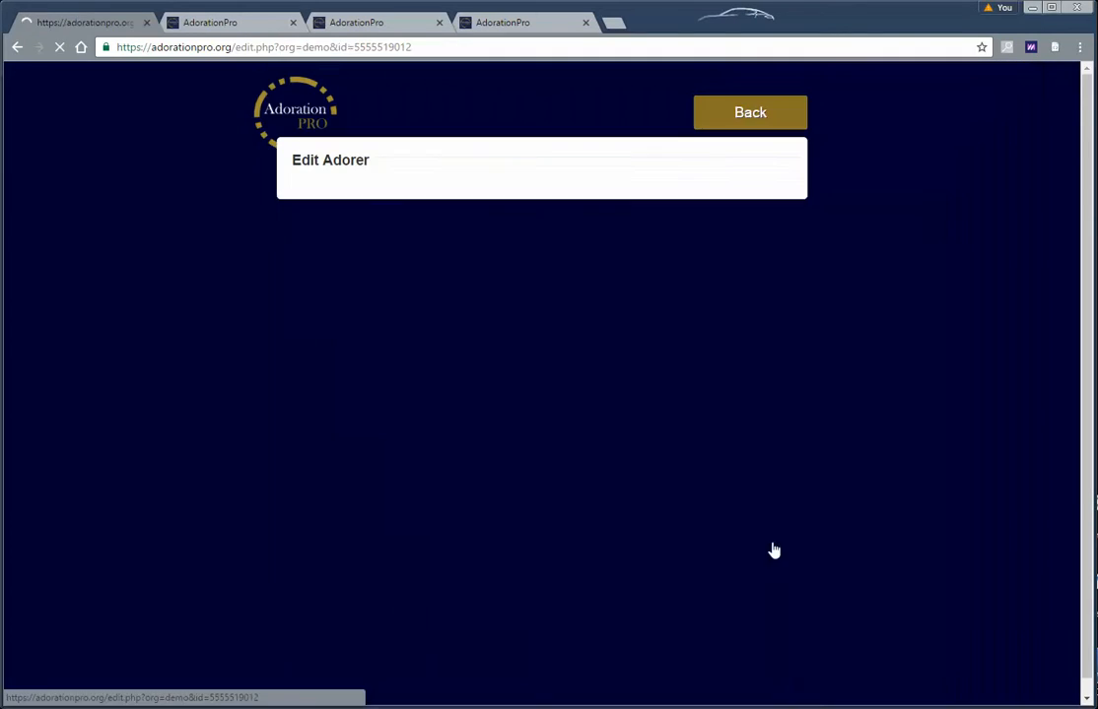
left_click(750, 113)
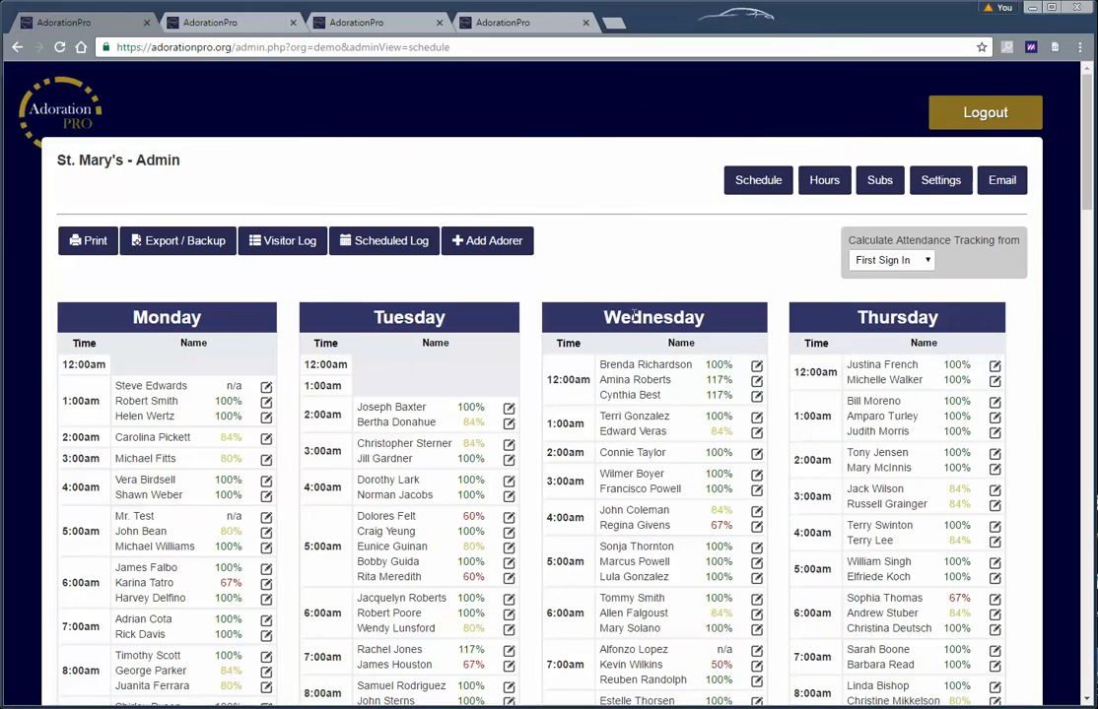
left_click(877, 183)
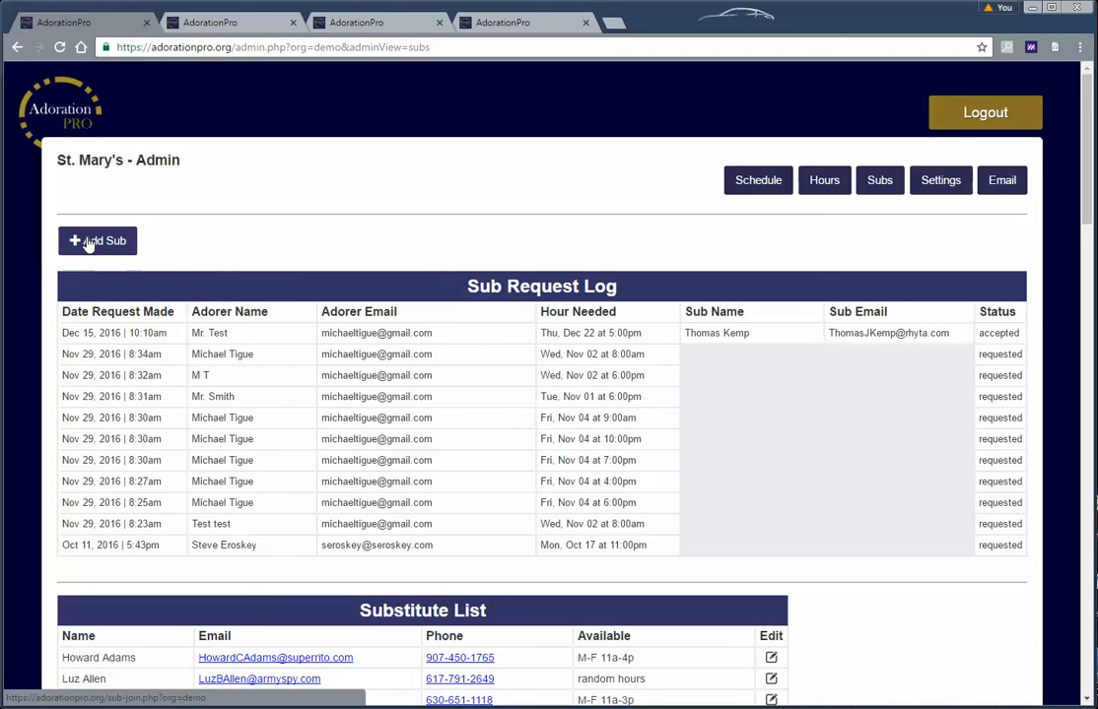
scroll(473, 414, "down", 3)
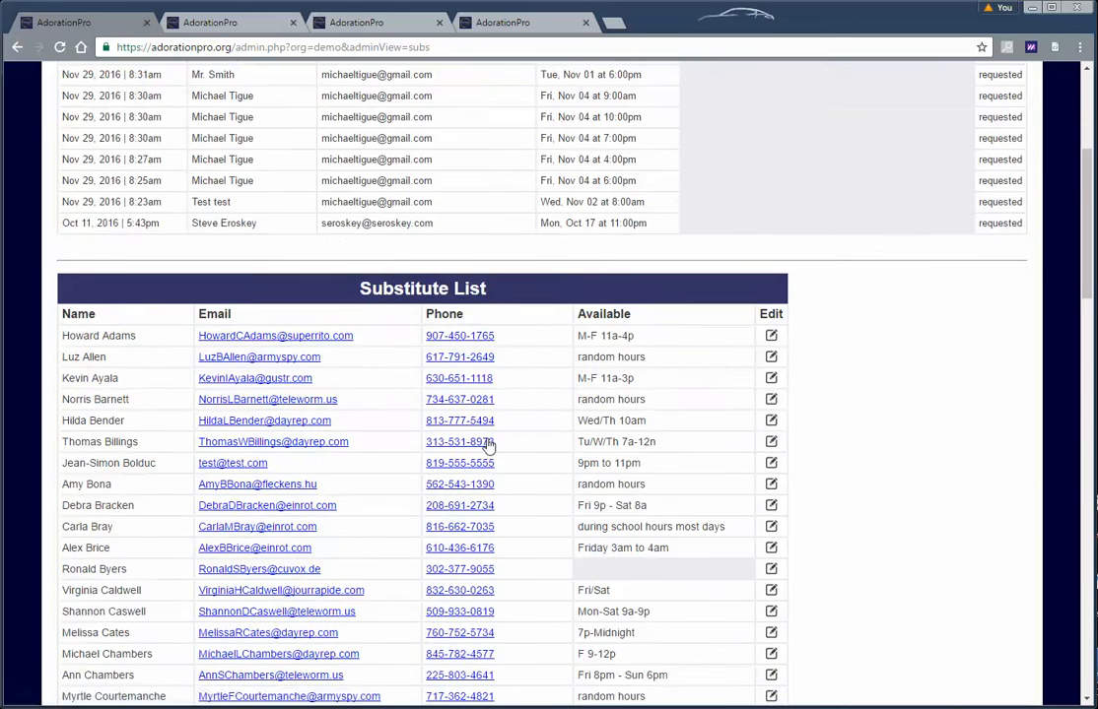
scroll(529, 457, "up", 3)
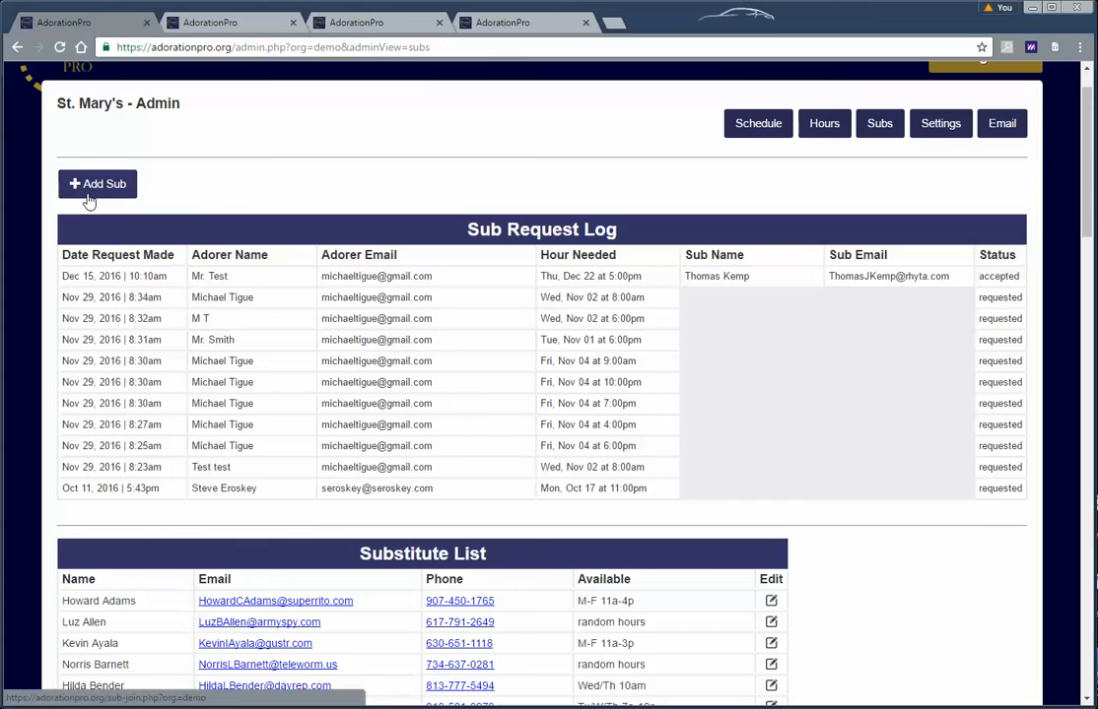
scroll(480, 421, "up", 1)
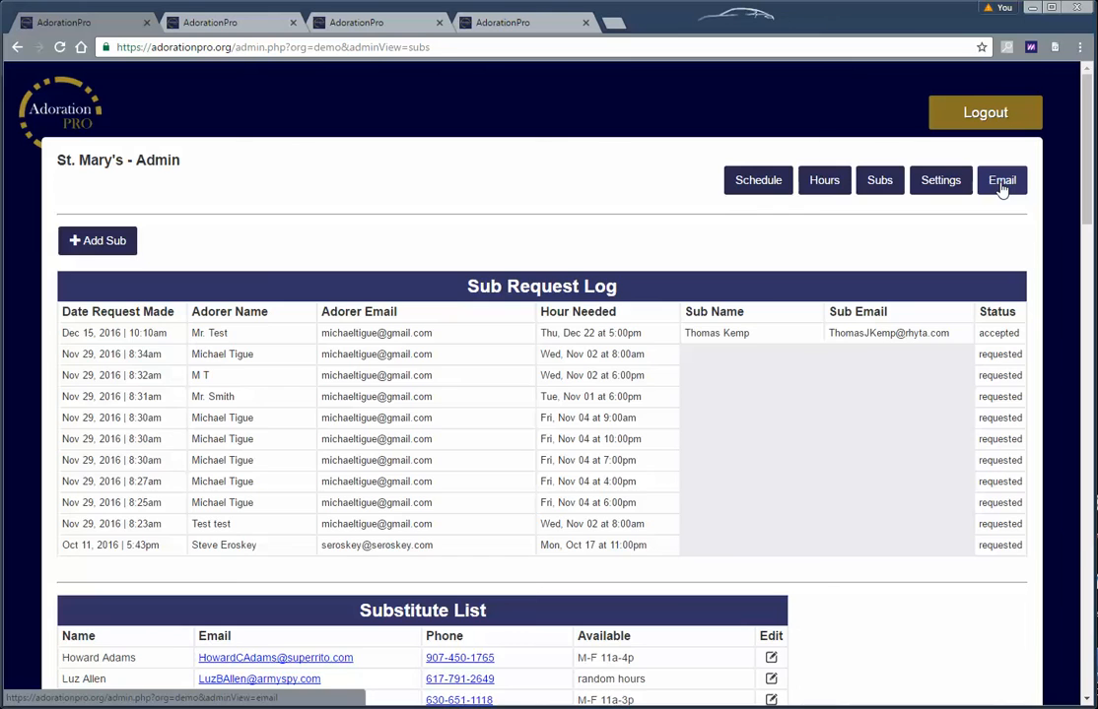
Open the Email page, keep All Adorers as recipients, and click into the subject and message fields
left_click(1001, 184)
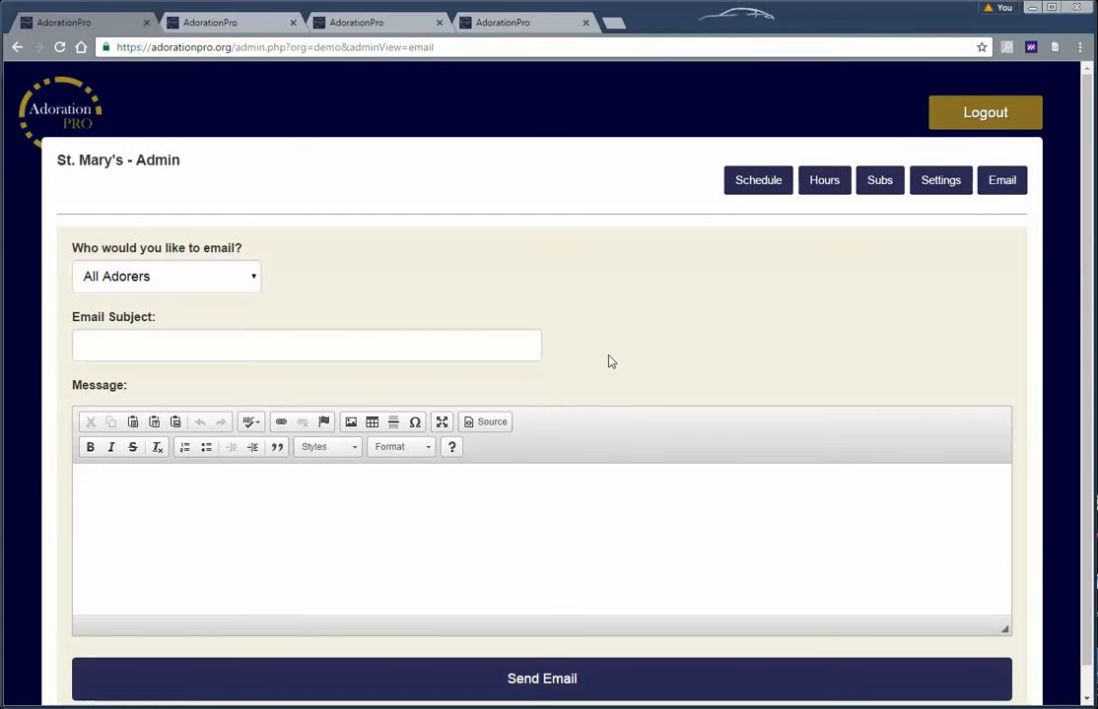
left_click(236, 284)
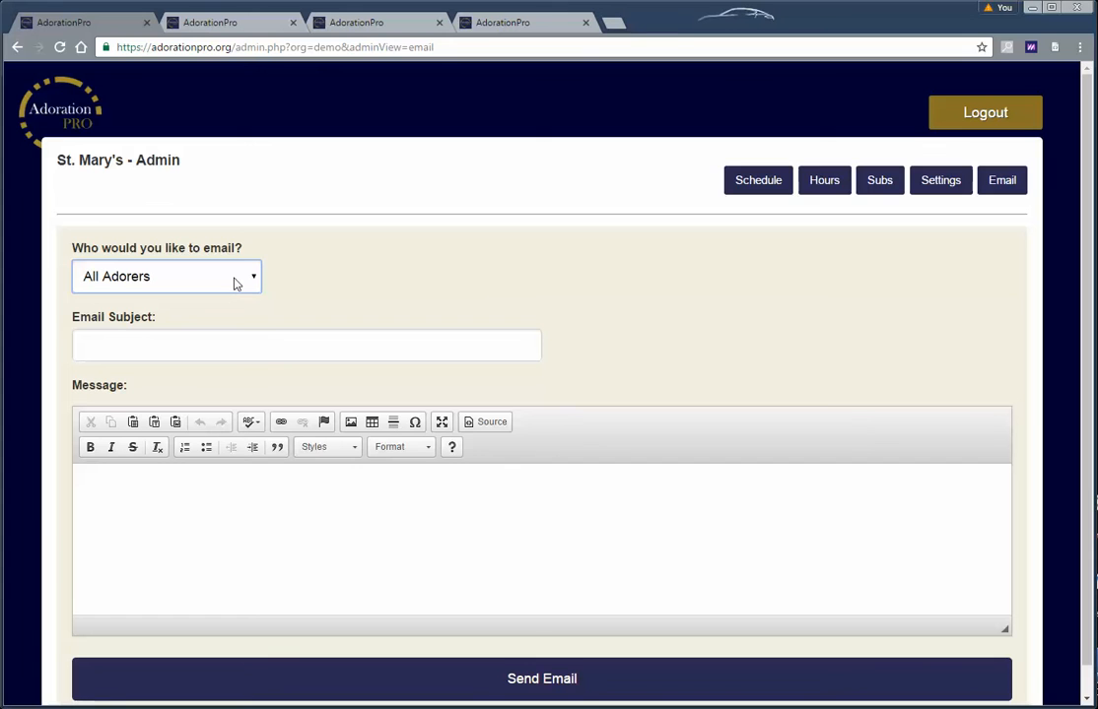
left_click(236, 284)
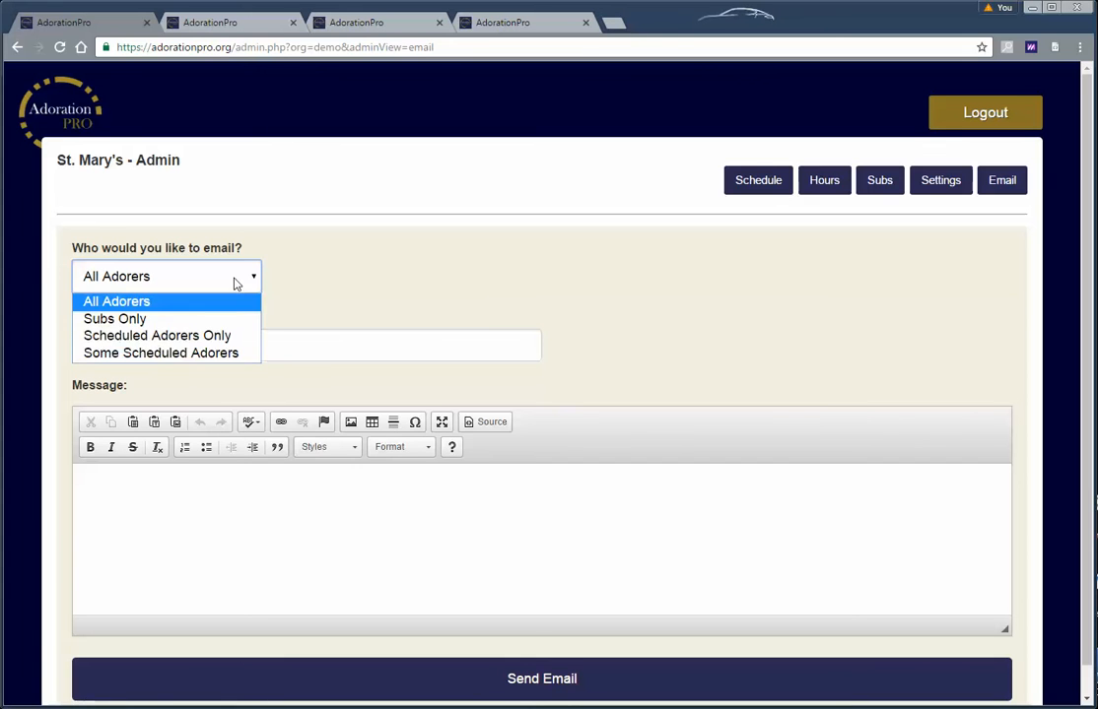
left_click(222, 299)
left_click(174, 343)
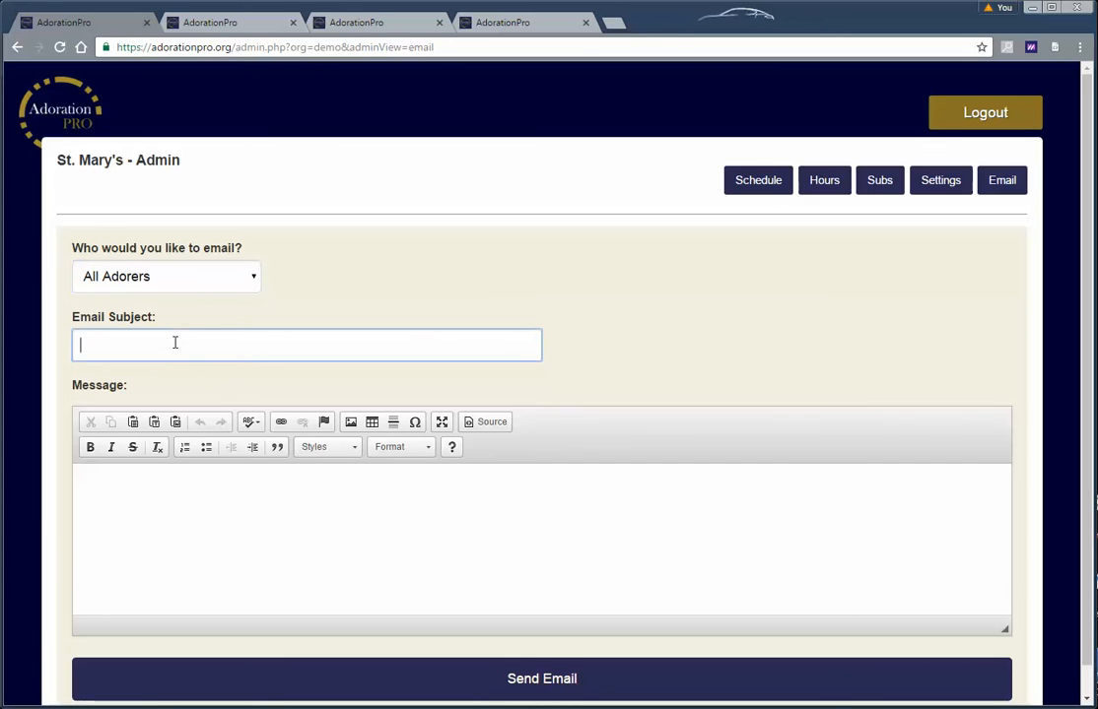
left_click(132, 497)
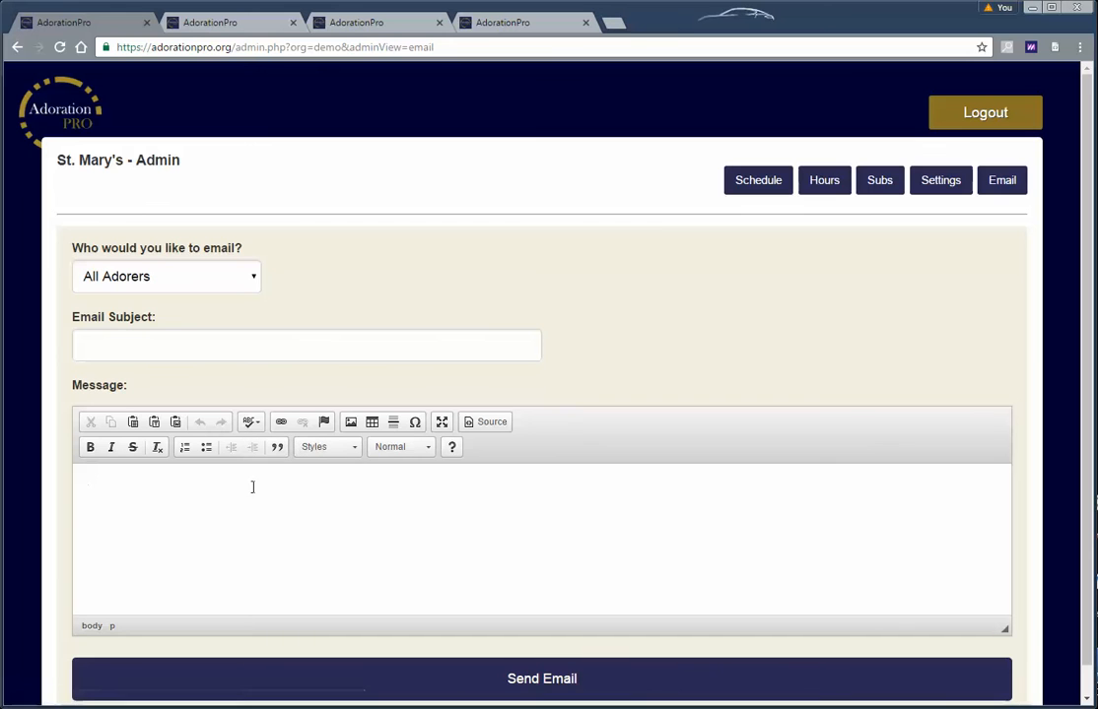
Switch recipients through Subs Only and Scheduled Adorers Only, ending on Some Scheduled Adorers
left_click(181, 277)
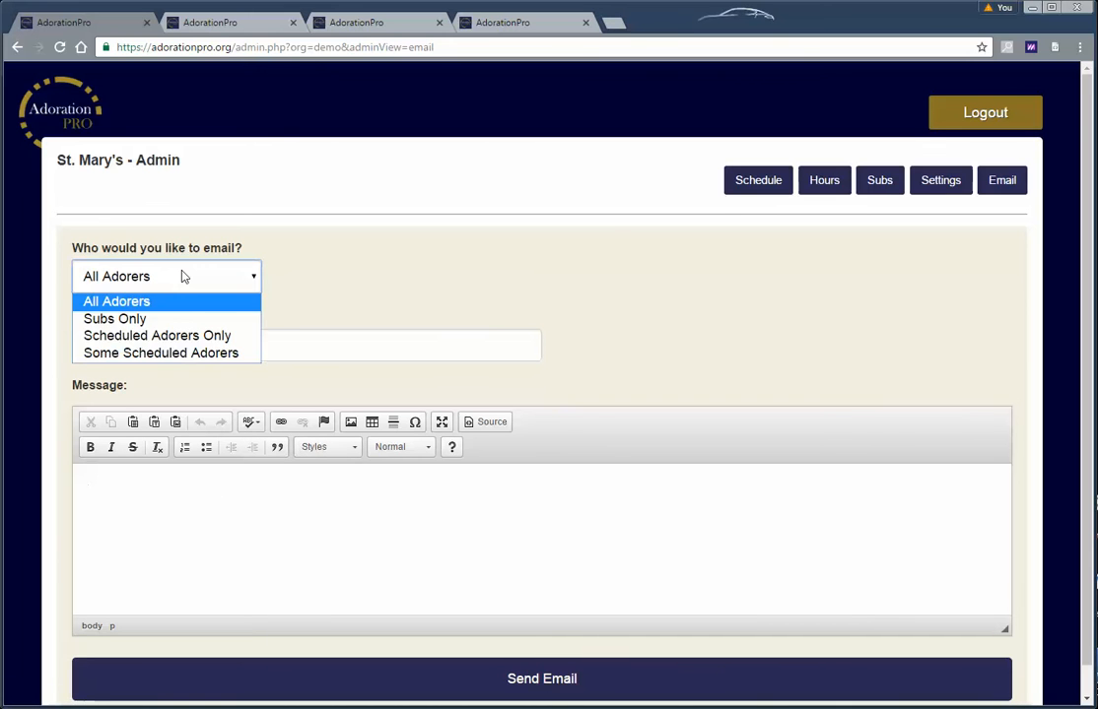
left_click(182, 276)
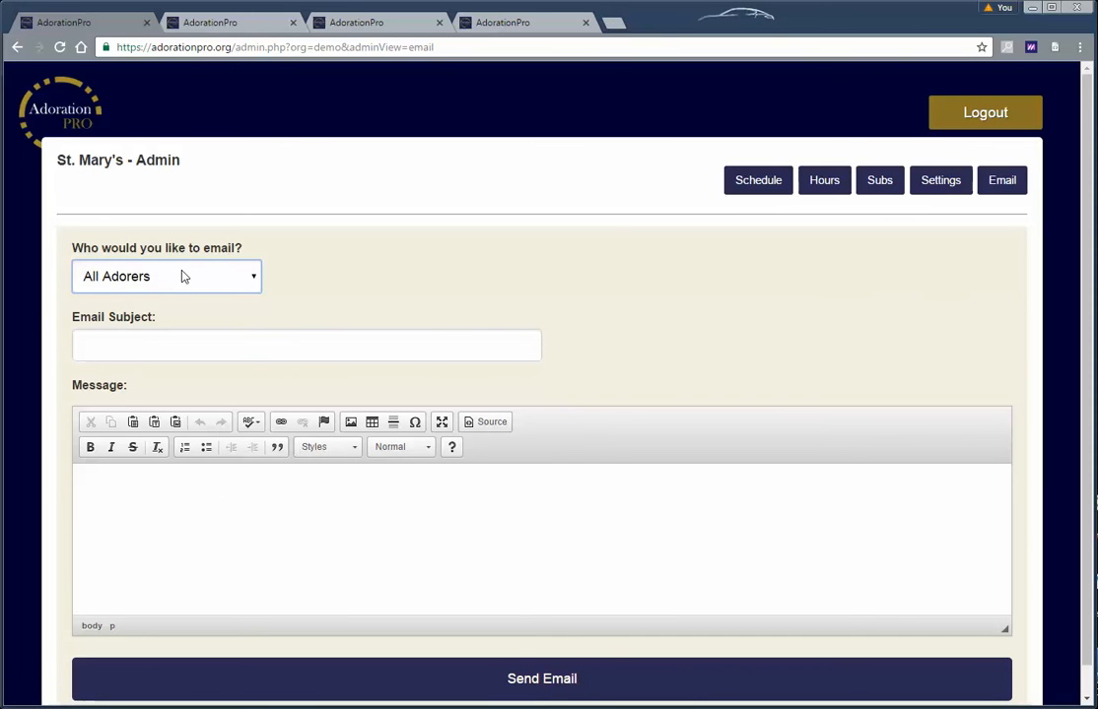
left_click(181, 276)
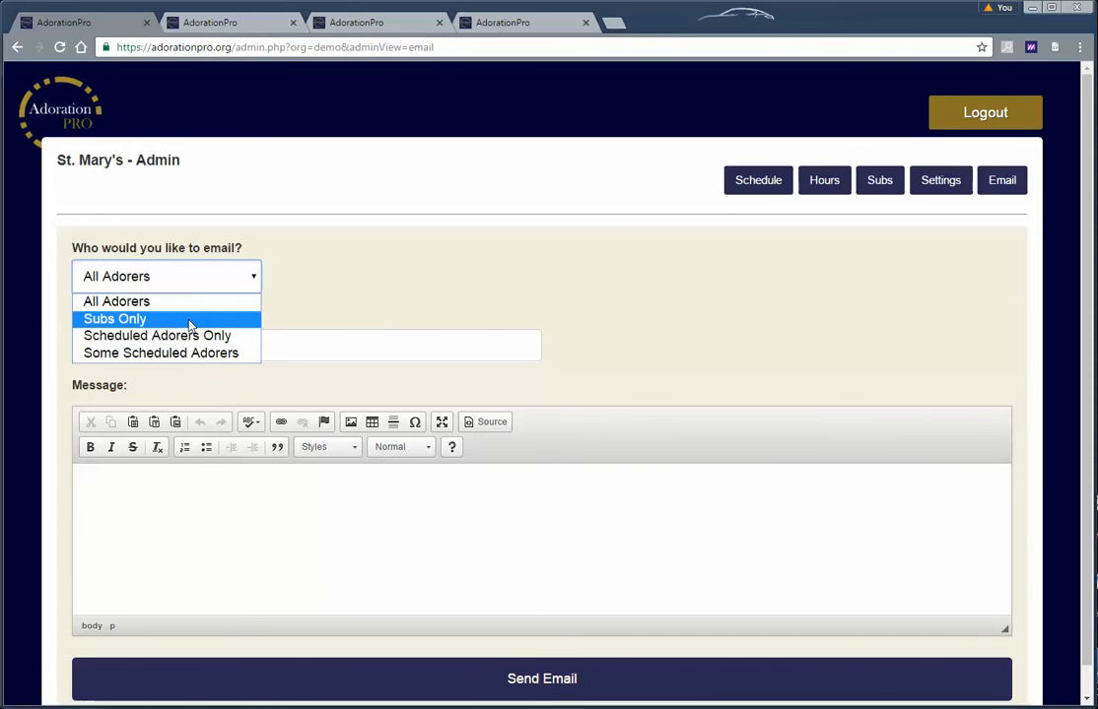
left_click(184, 318)
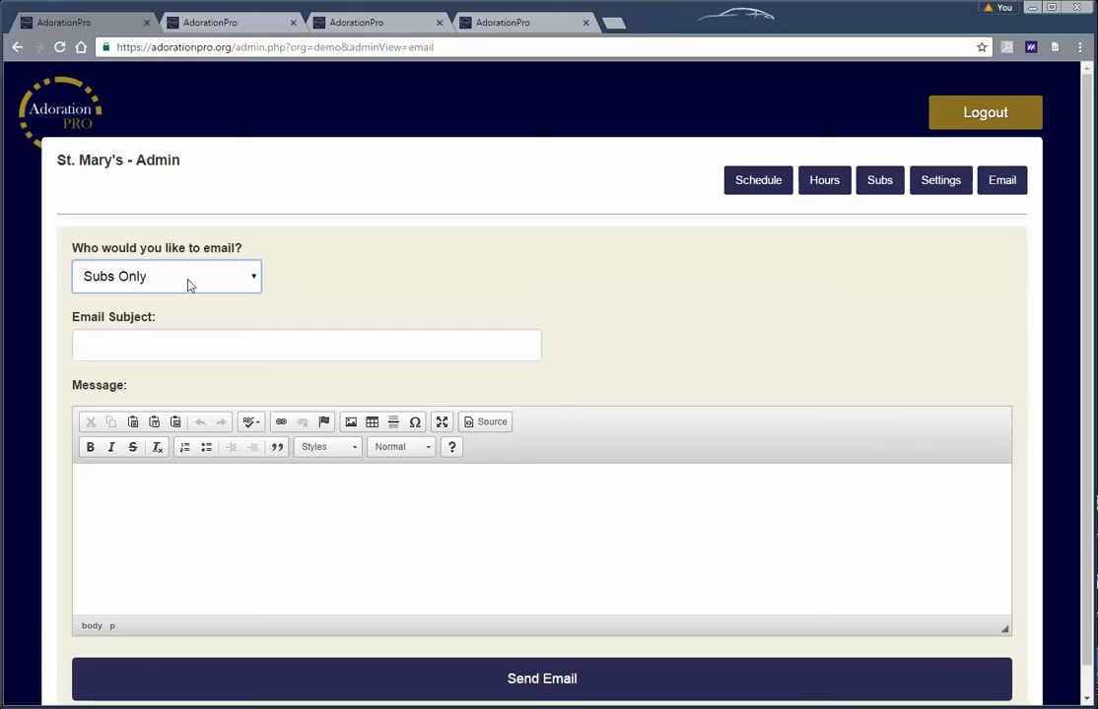
left_click(190, 285)
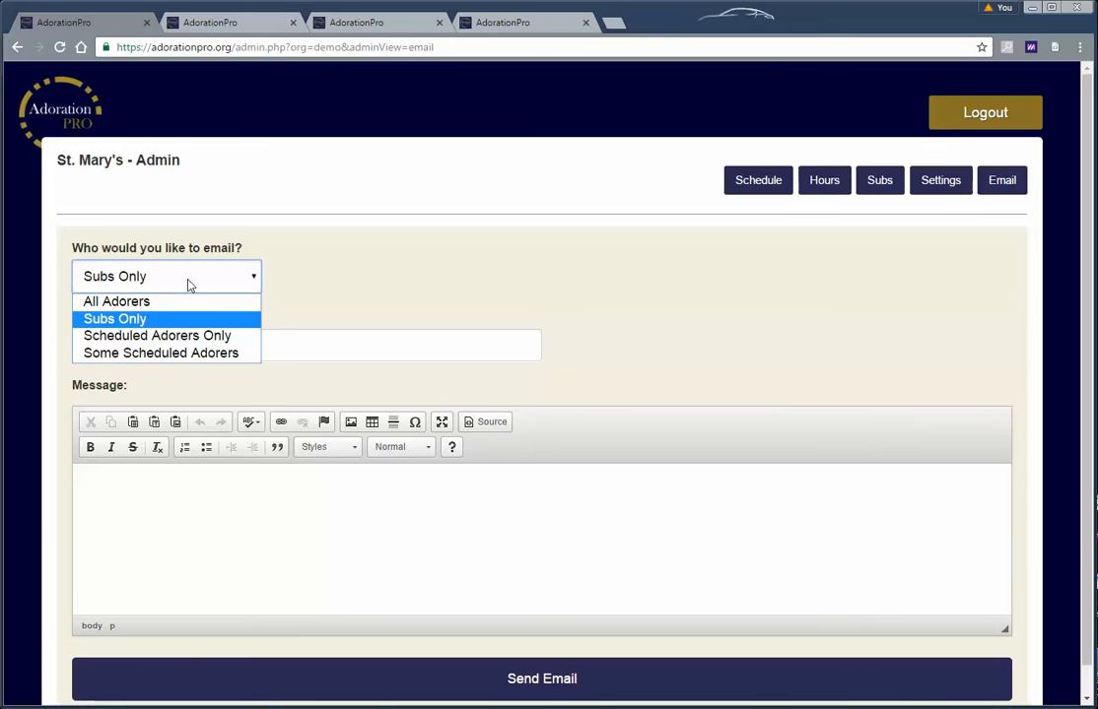
left_click(217, 335)
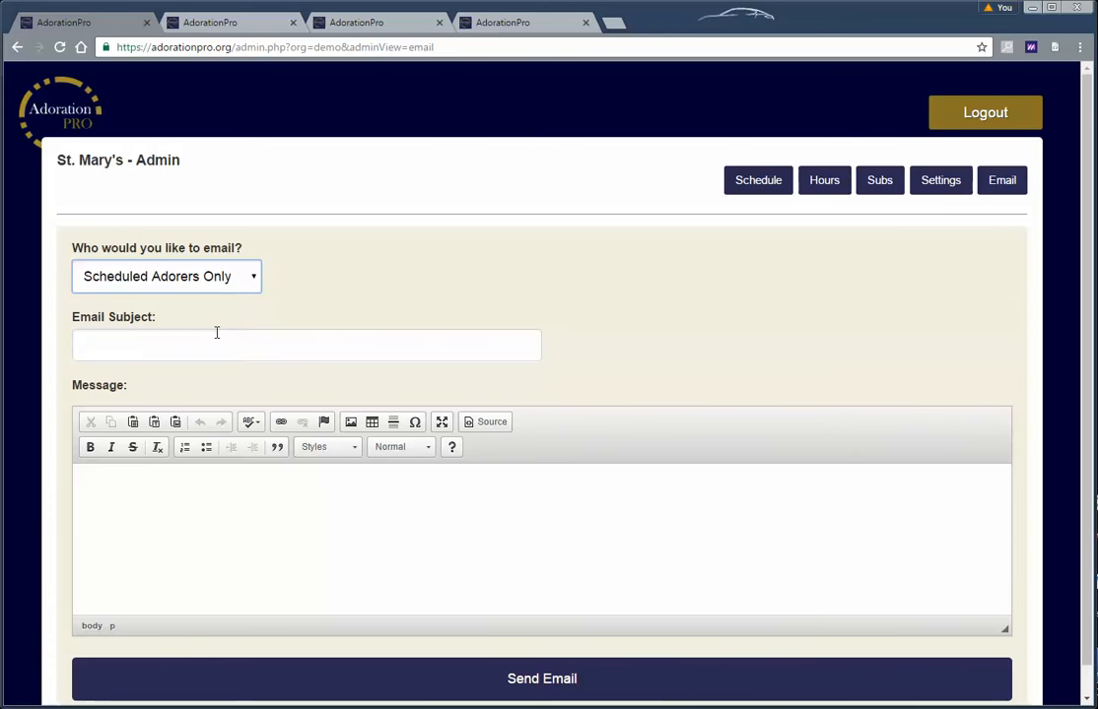
left_click(196, 282)
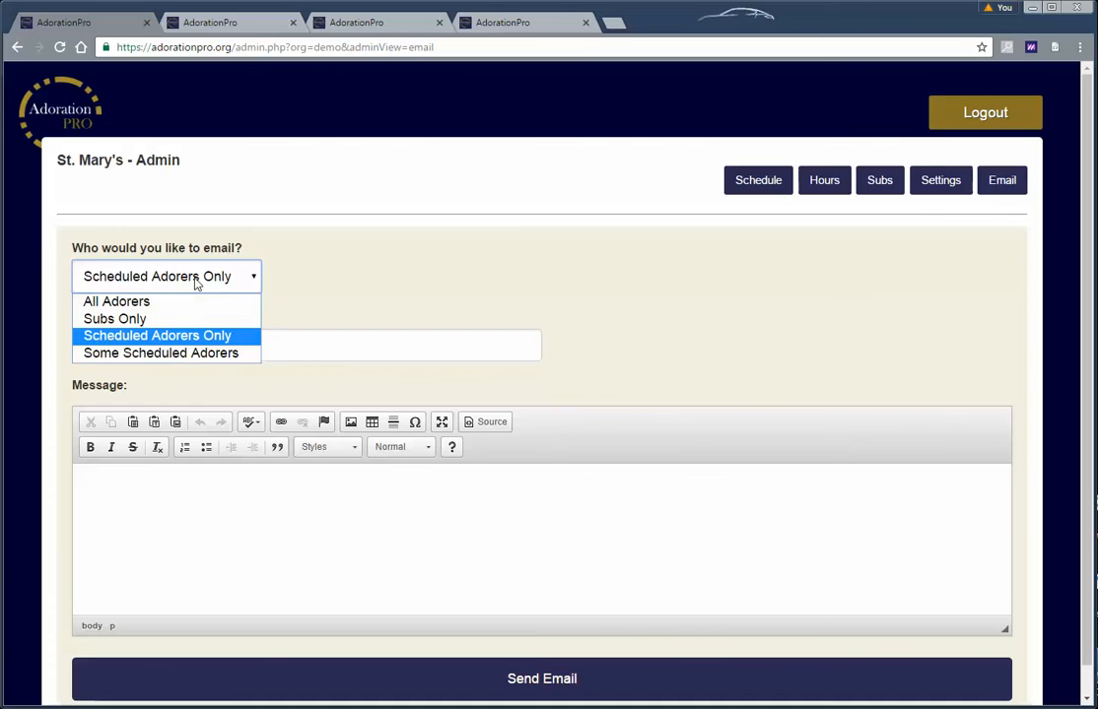
left_click(191, 355)
Set the email's time slot to Friday at Any Time
left_click(177, 366)
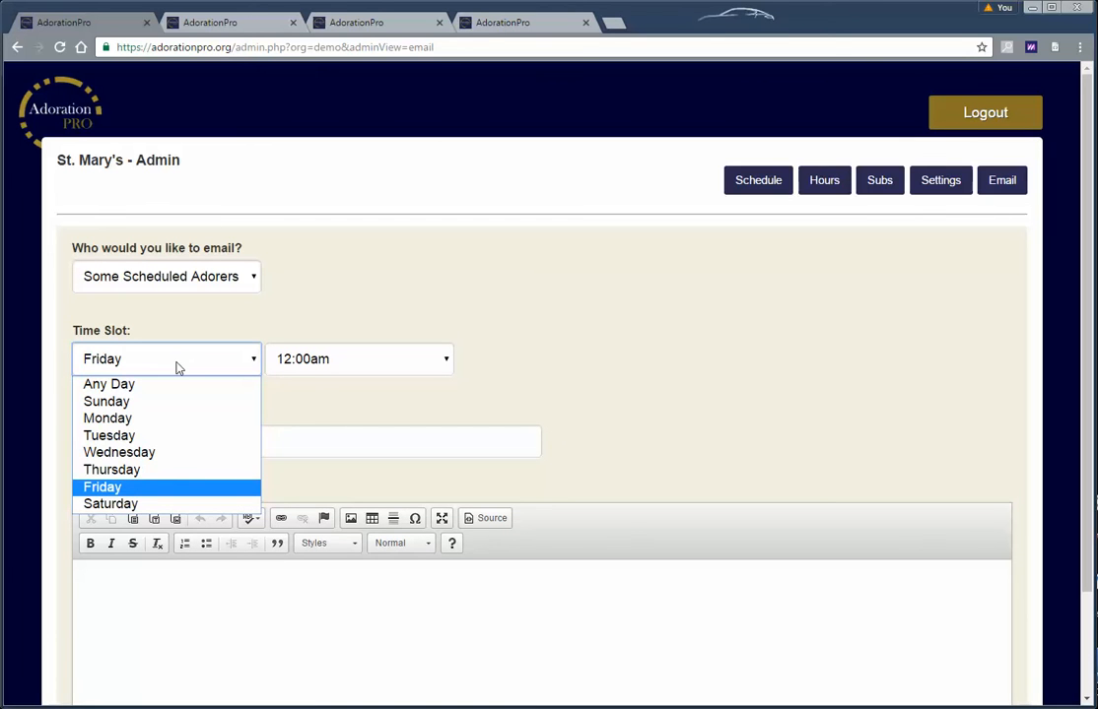
left_click(162, 485)
left_click(281, 362)
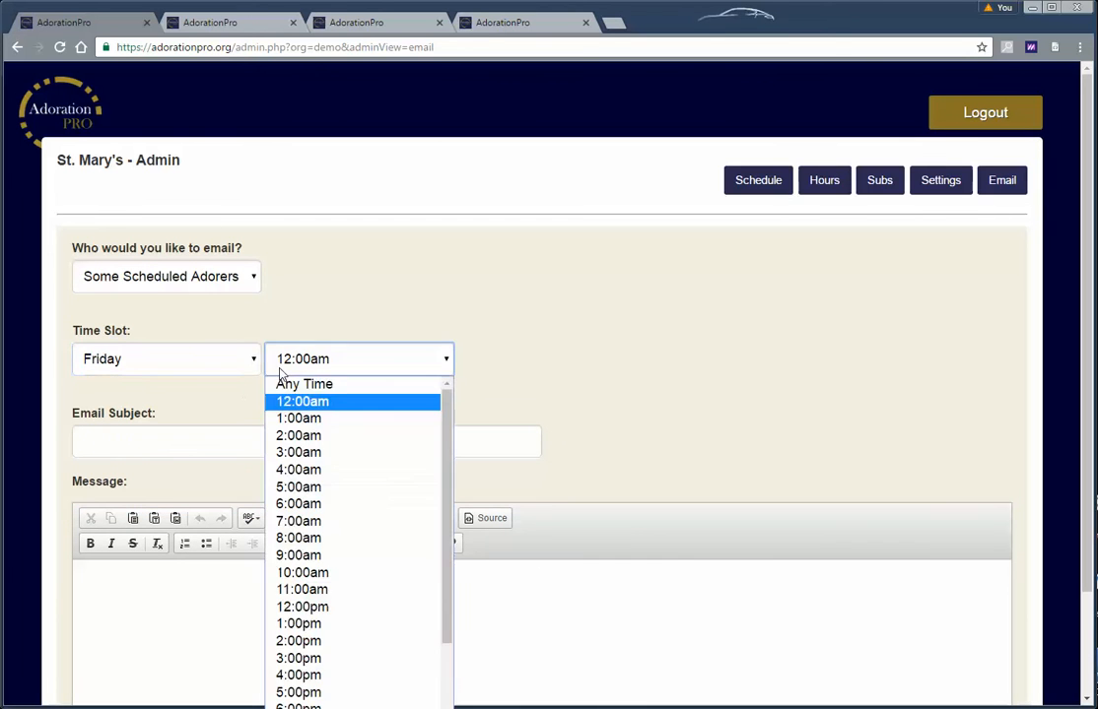
left_click(286, 380)
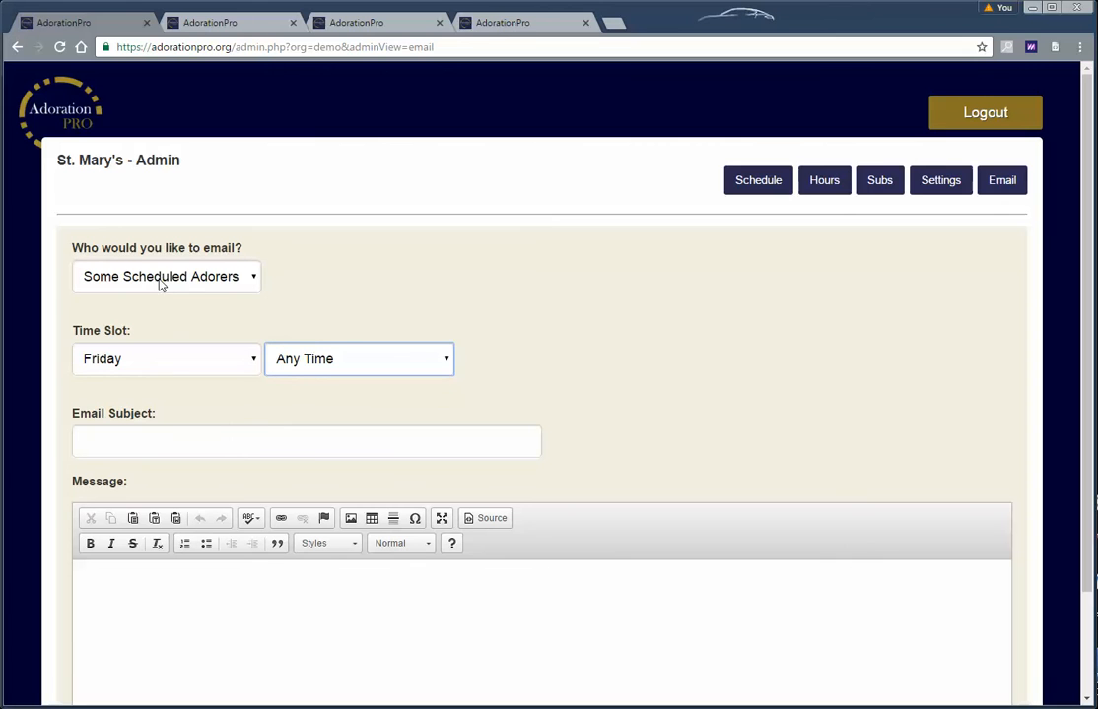
left_click(216, 439)
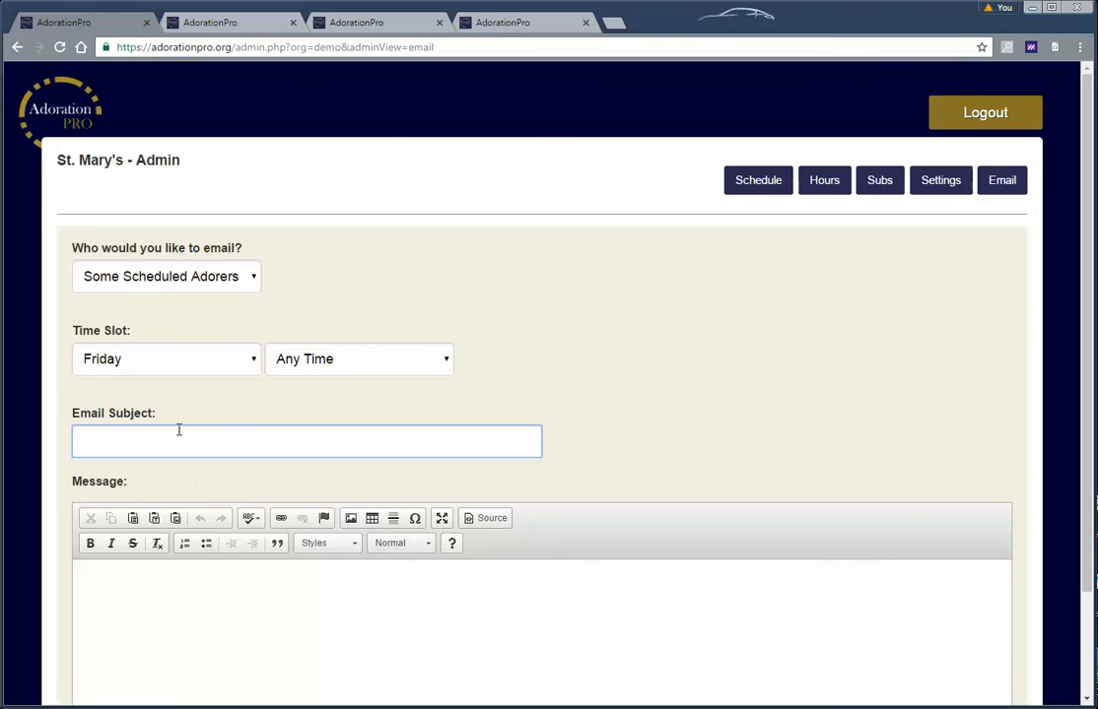
Change the time slot to Any Day at 3:00am, then readdress the email to All Adorers
left_click(208, 358)
left_click(156, 385)
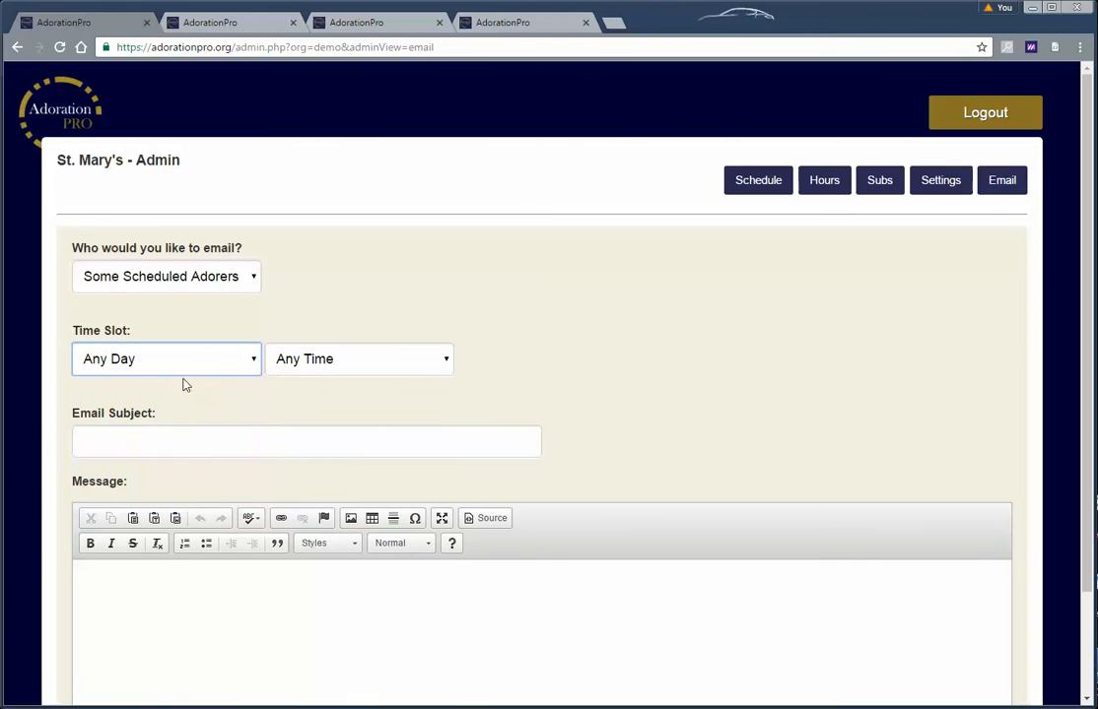
left_click(355, 361)
left_click(352, 453)
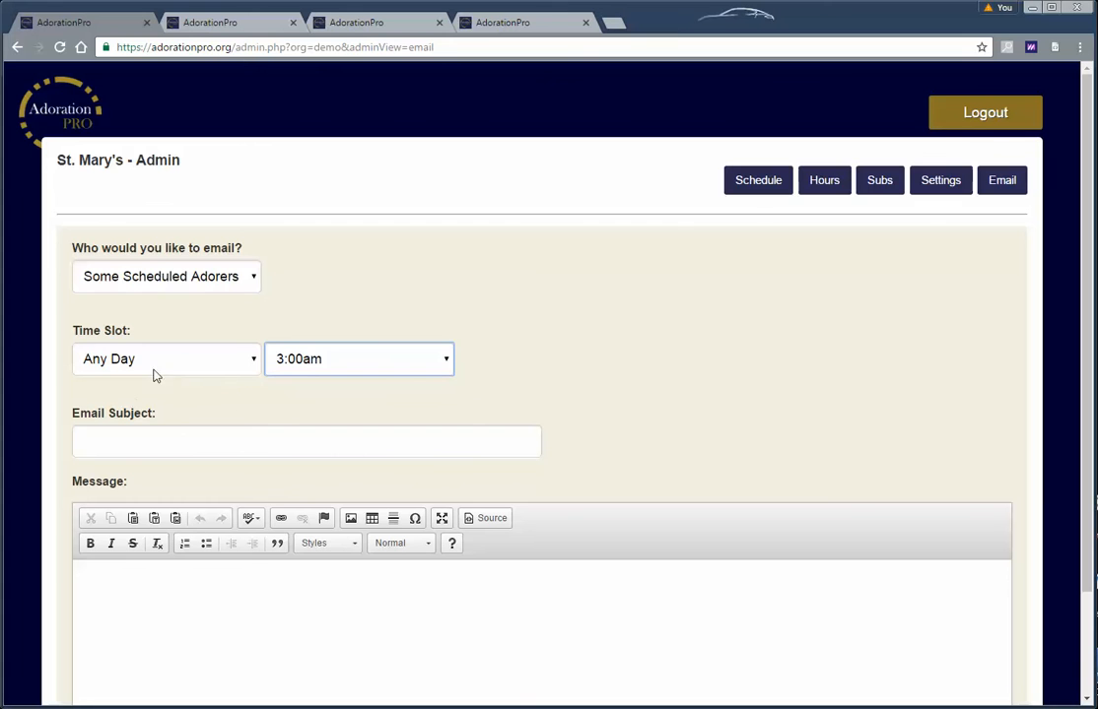
left_click(225, 287)
left_click(196, 301)
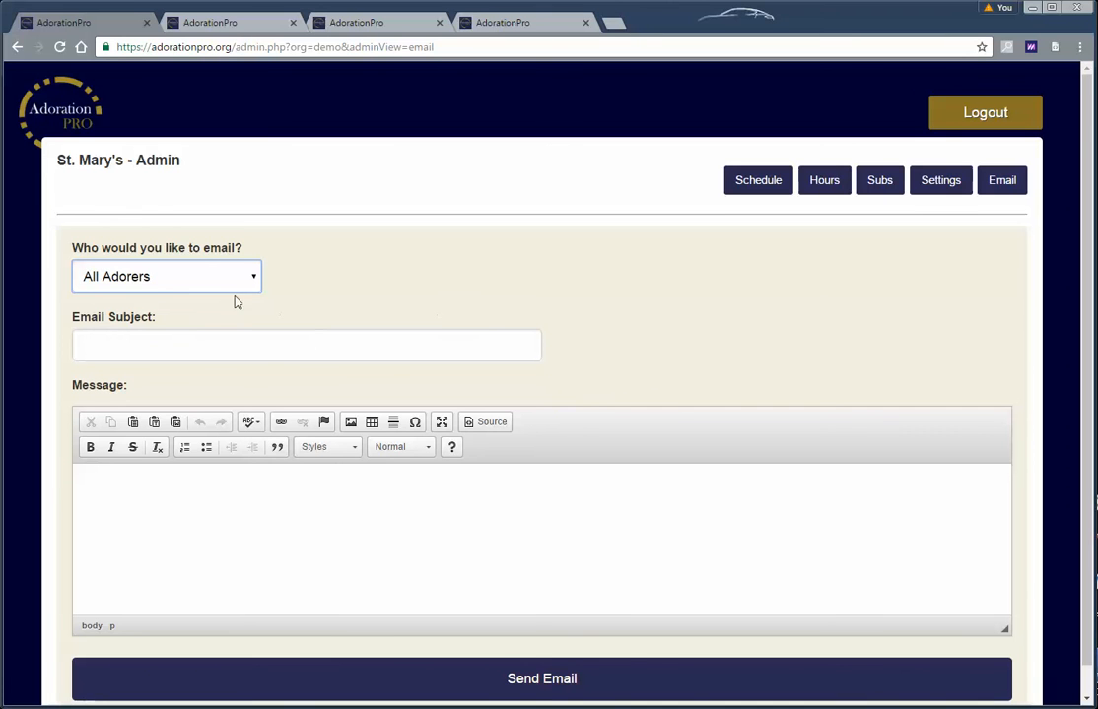
Open the admin Settings page and scroll through its fields
left_click(944, 192)
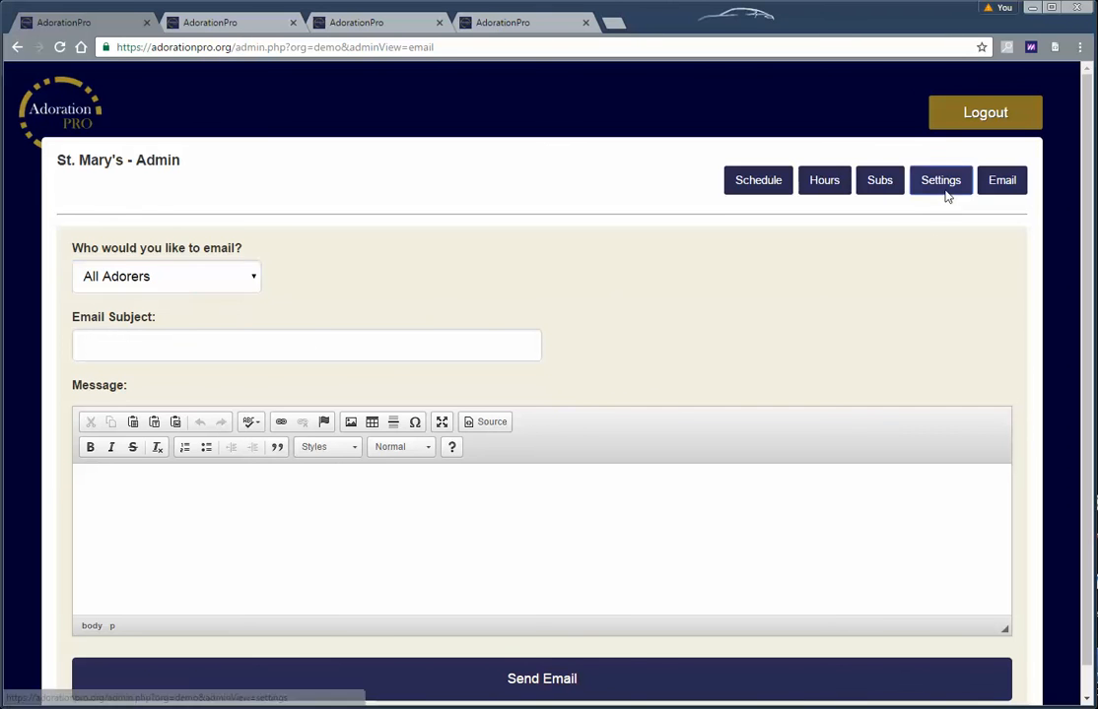
scroll(526, 350, "down", 1)
scroll(525, 351, "up", 1)
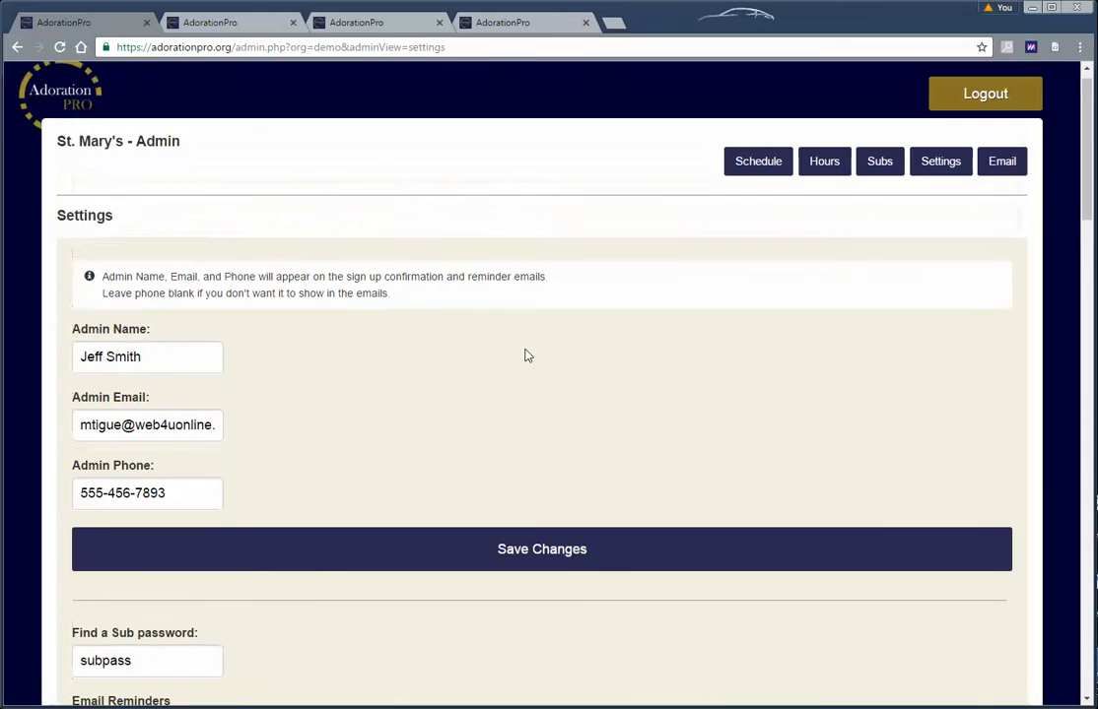
scroll(275, 362, "down", 10)
scroll(369, 409, "up", 10)
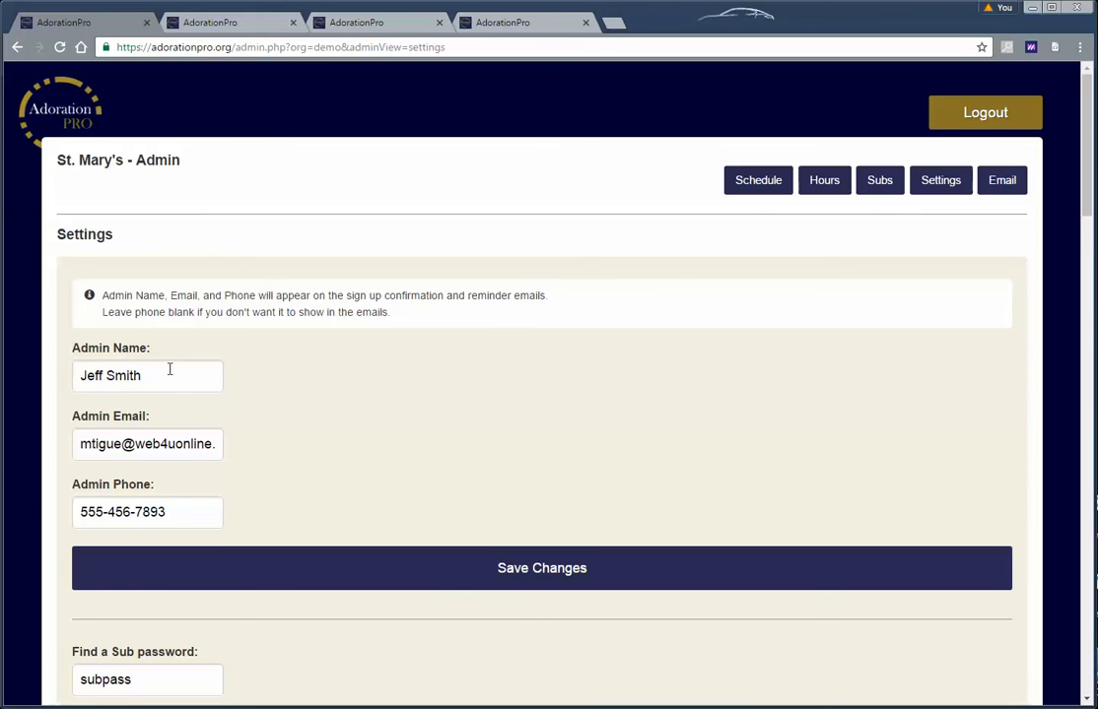
scroll(301, 452, "down", 1)
scroll(295, 434, "down", 2)
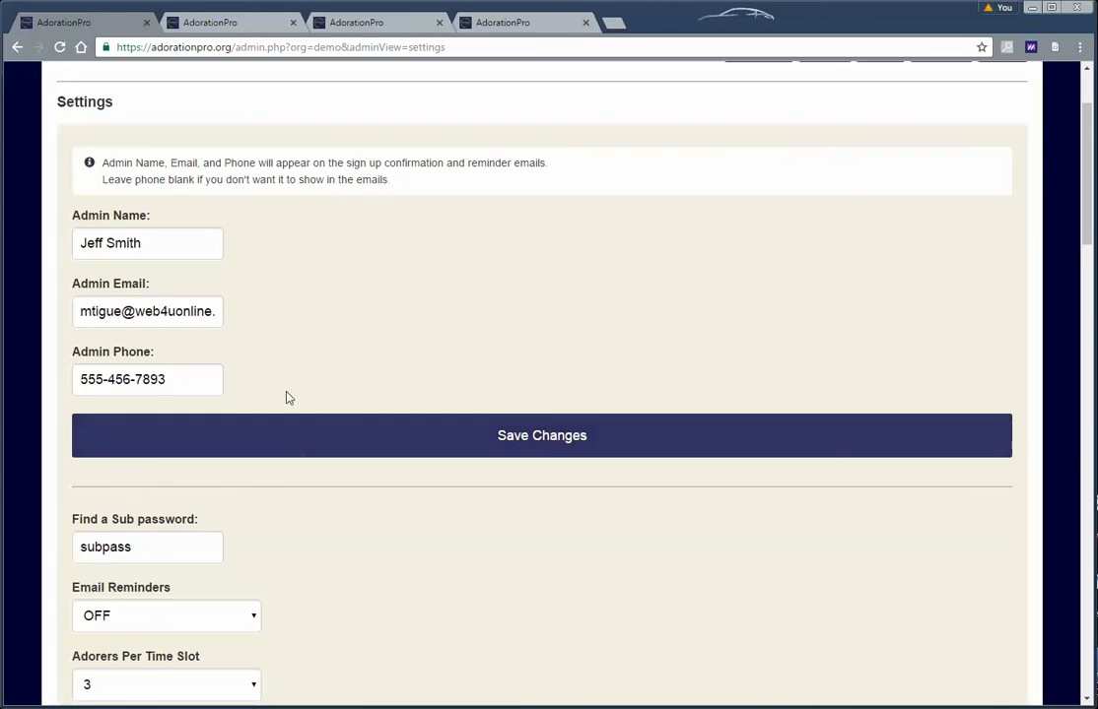
scroll(287, 397, "up", 3)
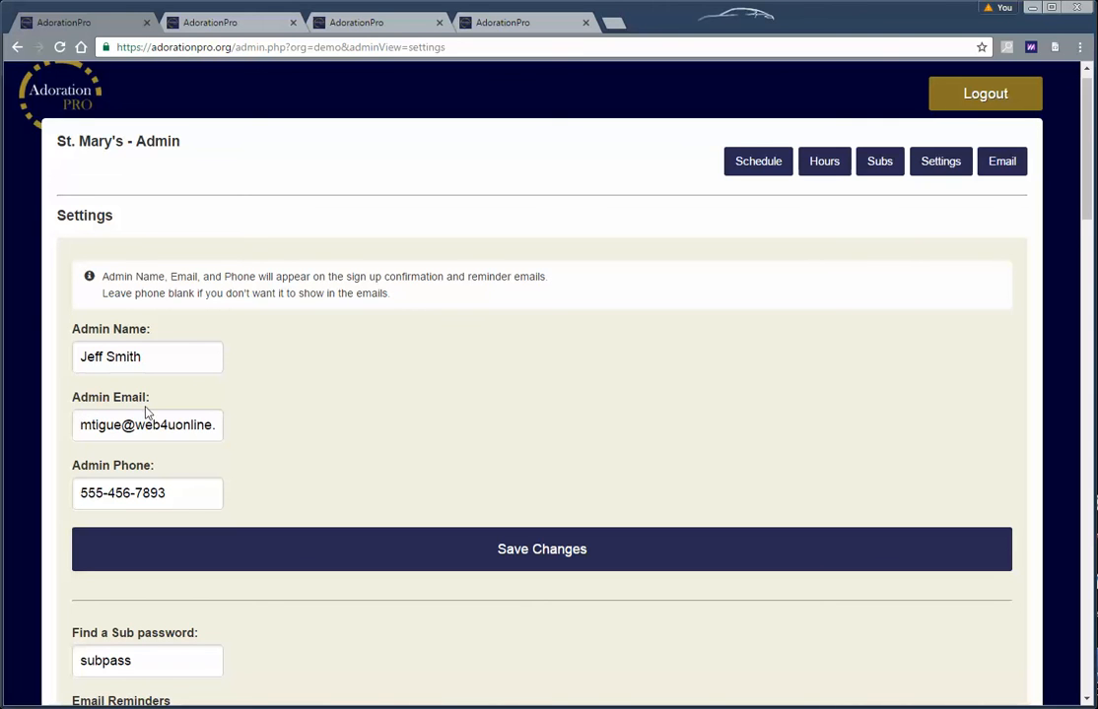
Inspect the admin email address and Find a Sub password fields without changing them
left_click(98, 425)
left_click_drag(94, 424, 195, 425)
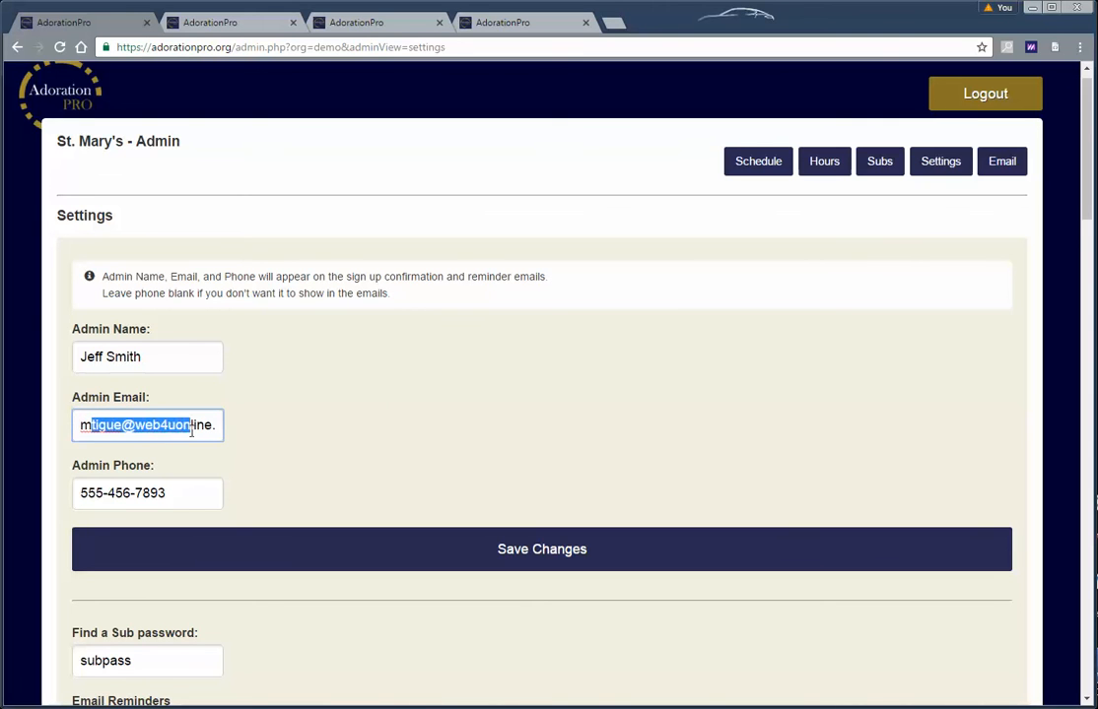
left_click(370, 433)
scroll(370, 433, "down", 3)
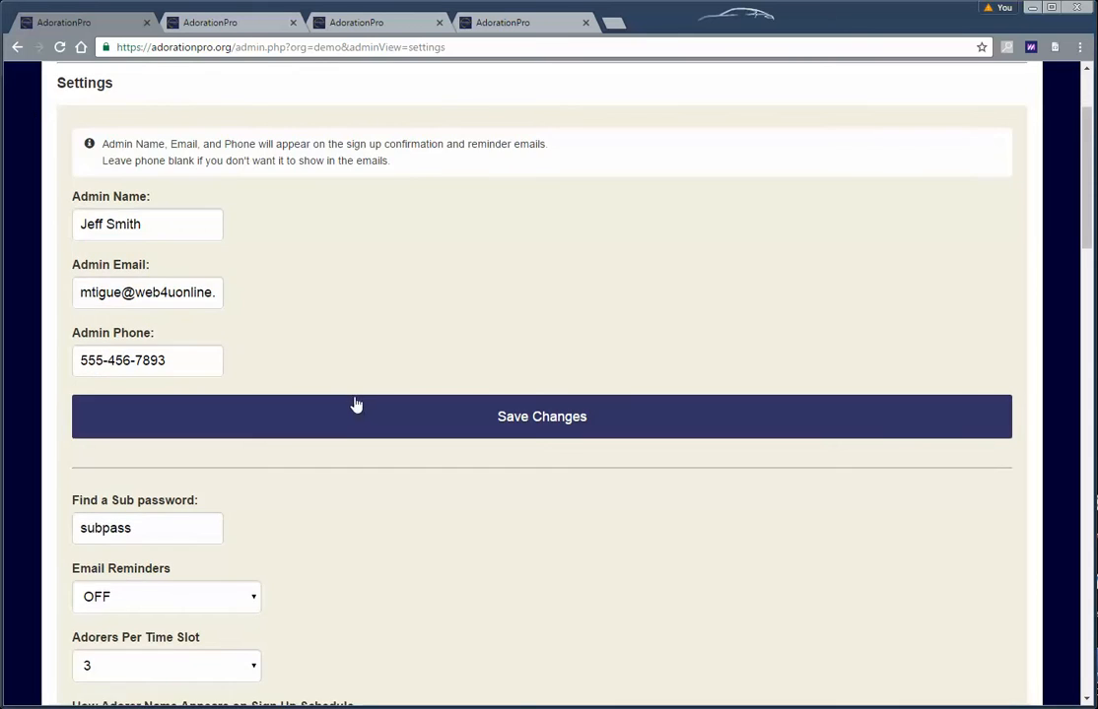
left_click(188, 325)
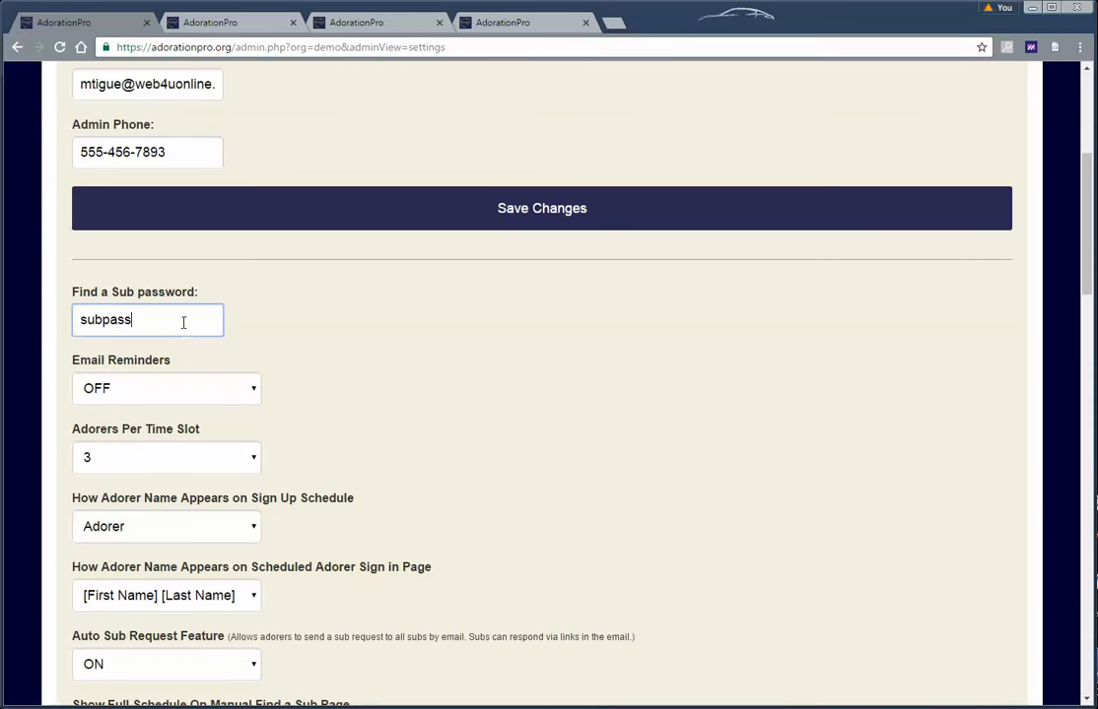
scroll(379, 345, "down", 1)
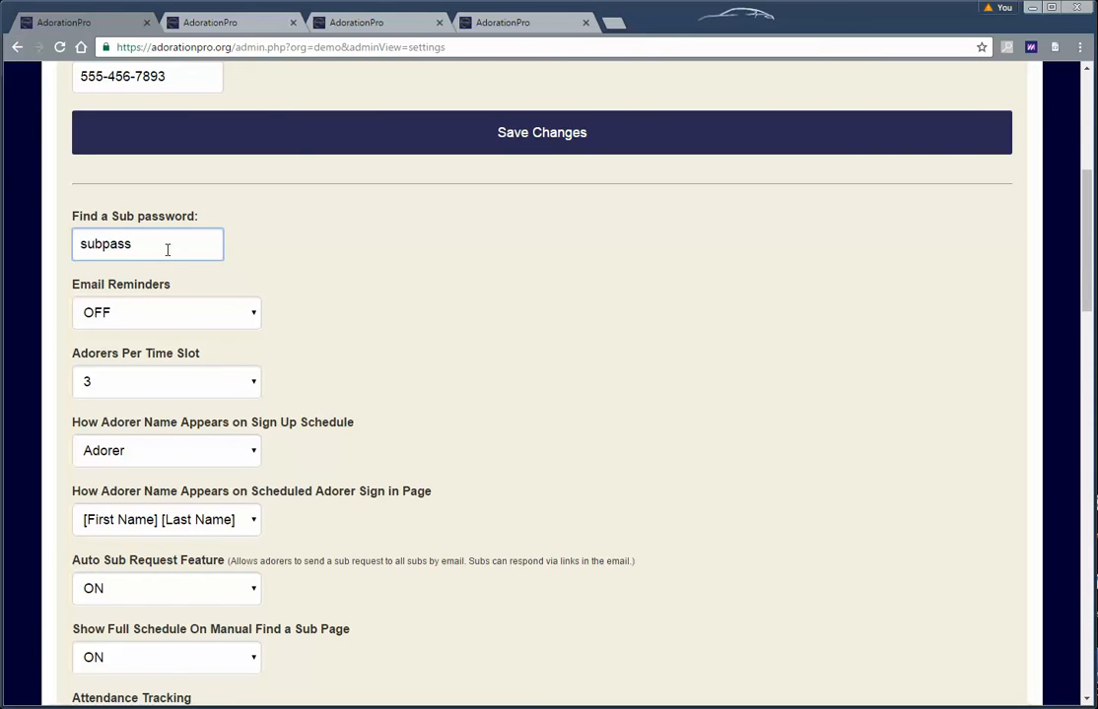
View the public signup schedule and Find a Sub login page, then return to Settings
left_click(221, 22)
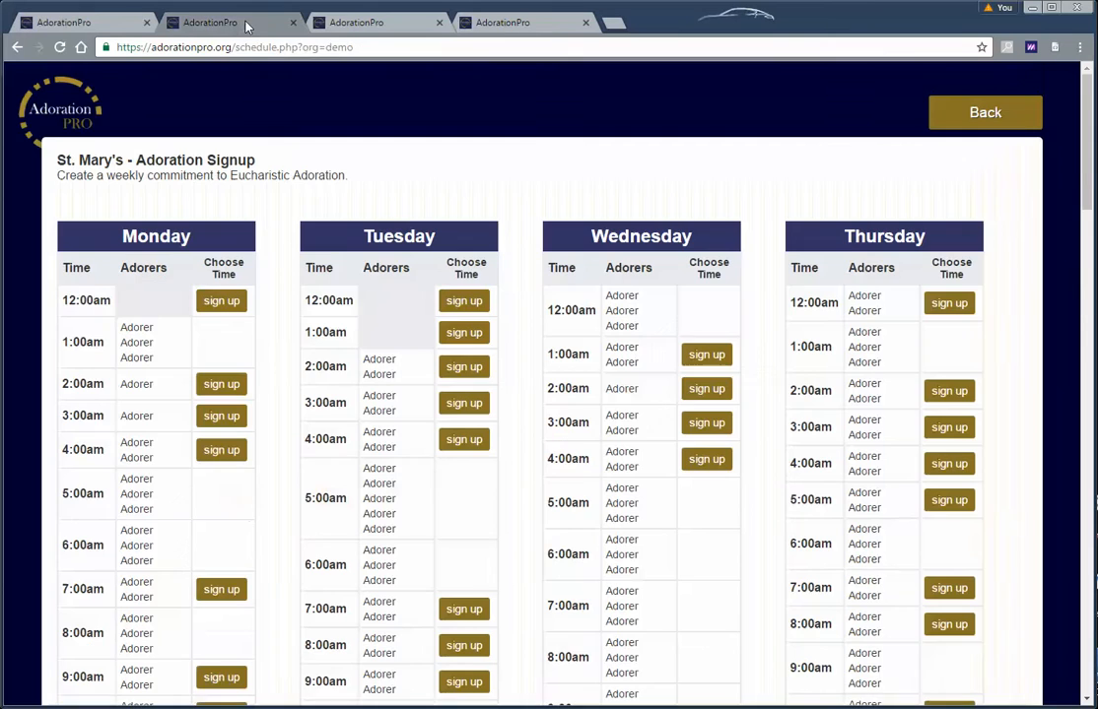
left_click(980, 113)
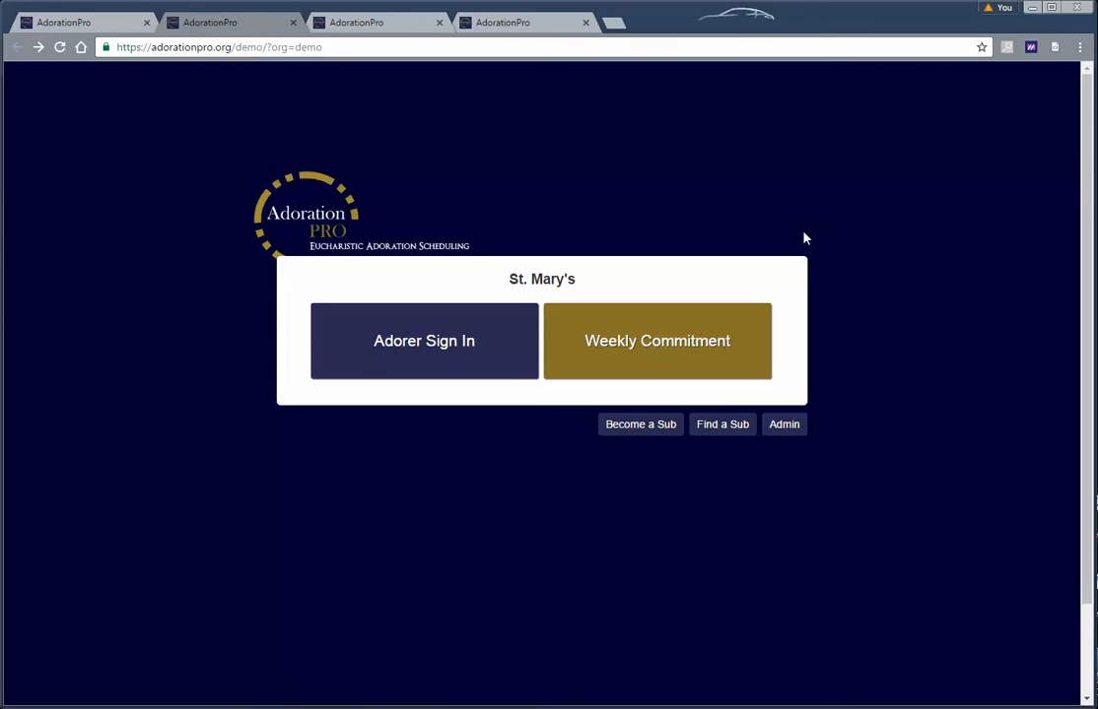
left_click(725, 426)
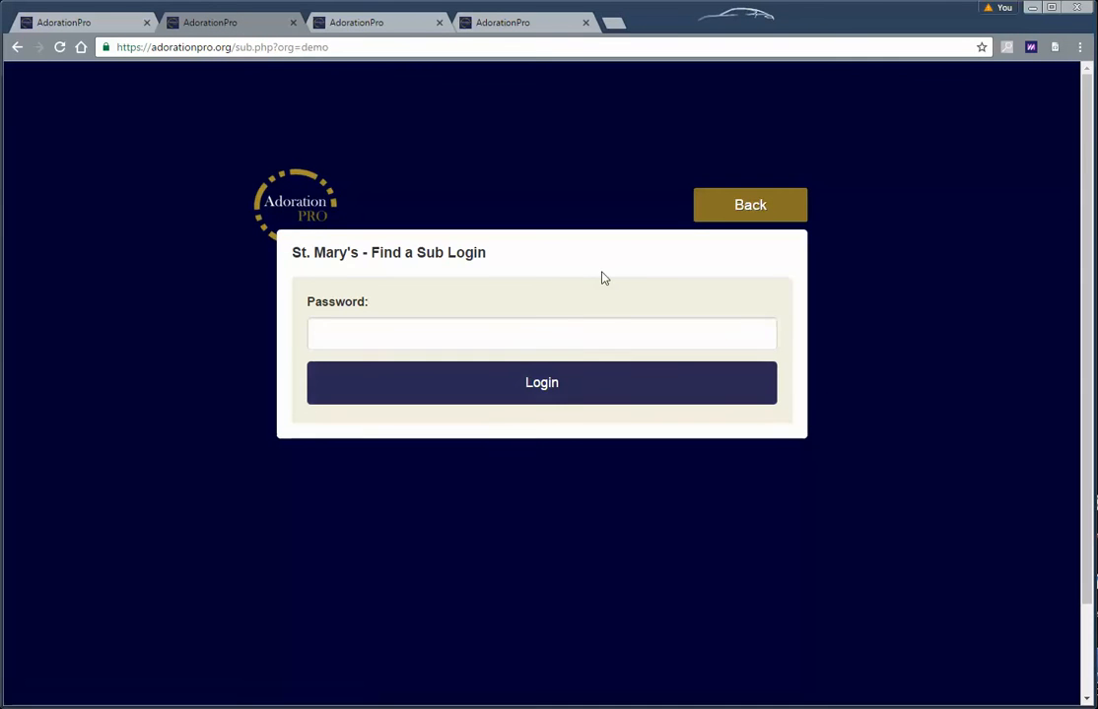
left_click(725, 206)
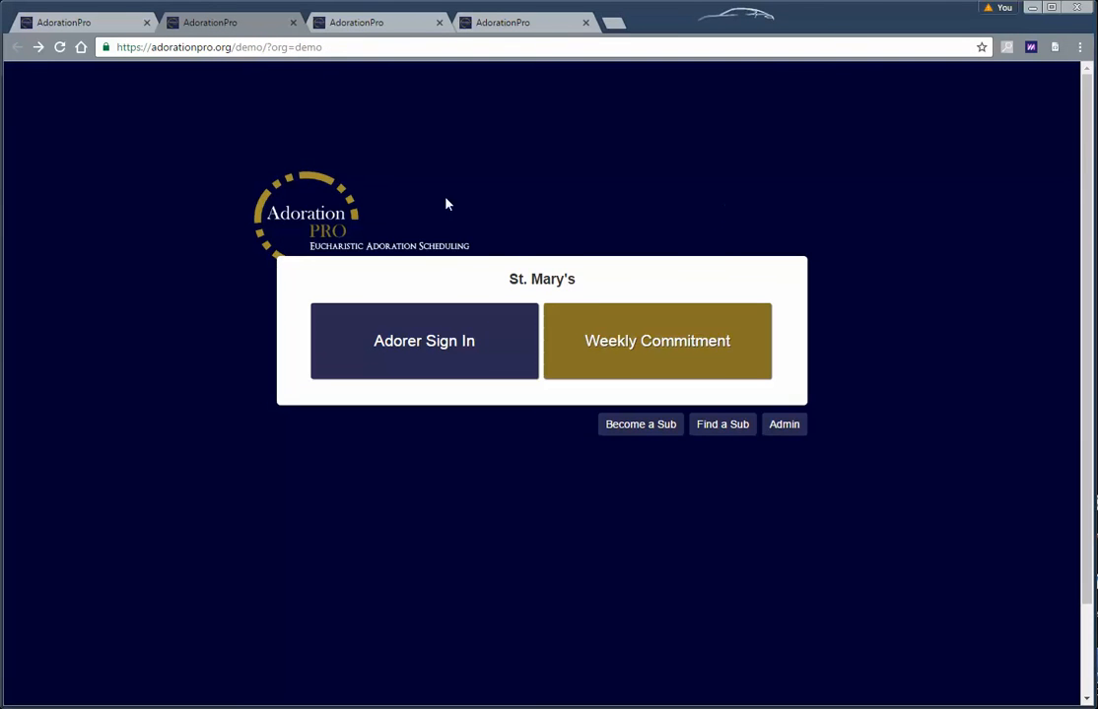
left_click(111, 25)
left_click(218, 23)
left_click(113, 23)
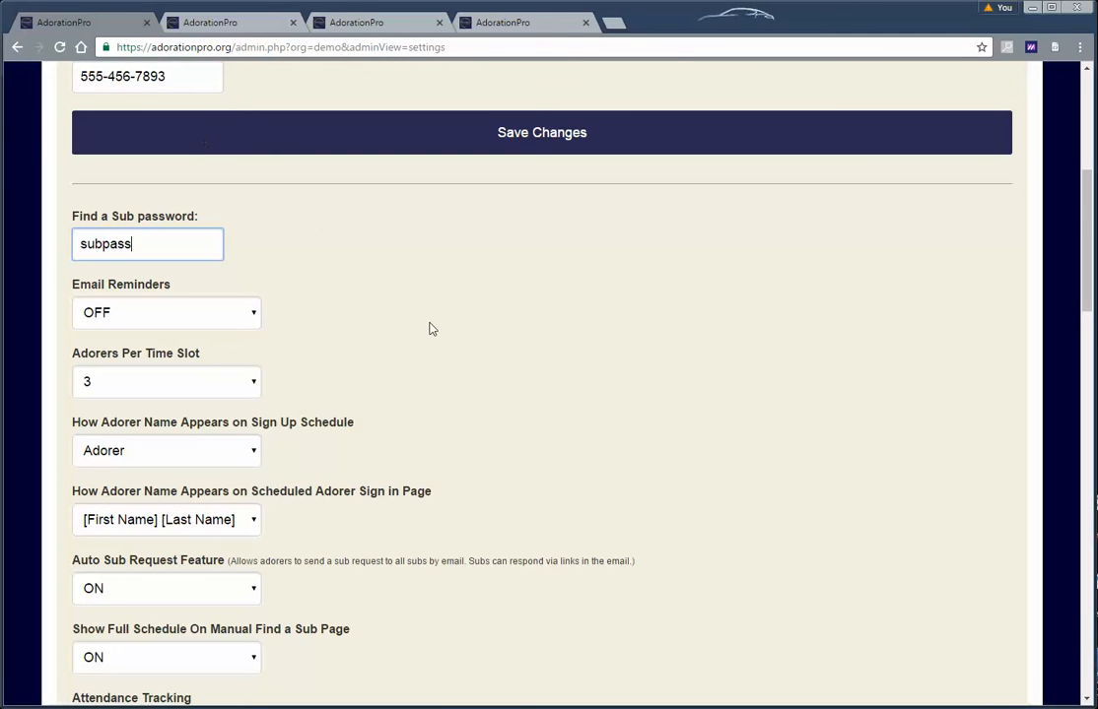
Keep 3 adorers per time slot, set schedule names to [First Name] [Last Initial], and save
scroll(429, 326, "down", 1)
left_click(201, 289)
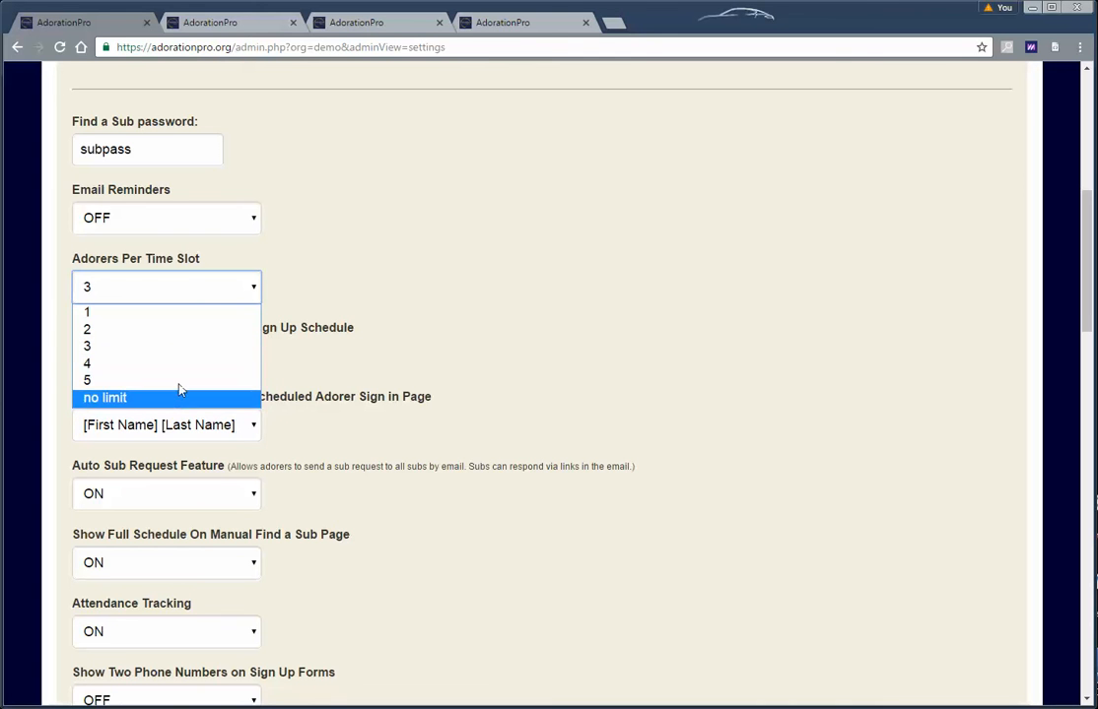
left_click(175, 346)
scroll(197, 297, "down", 1)
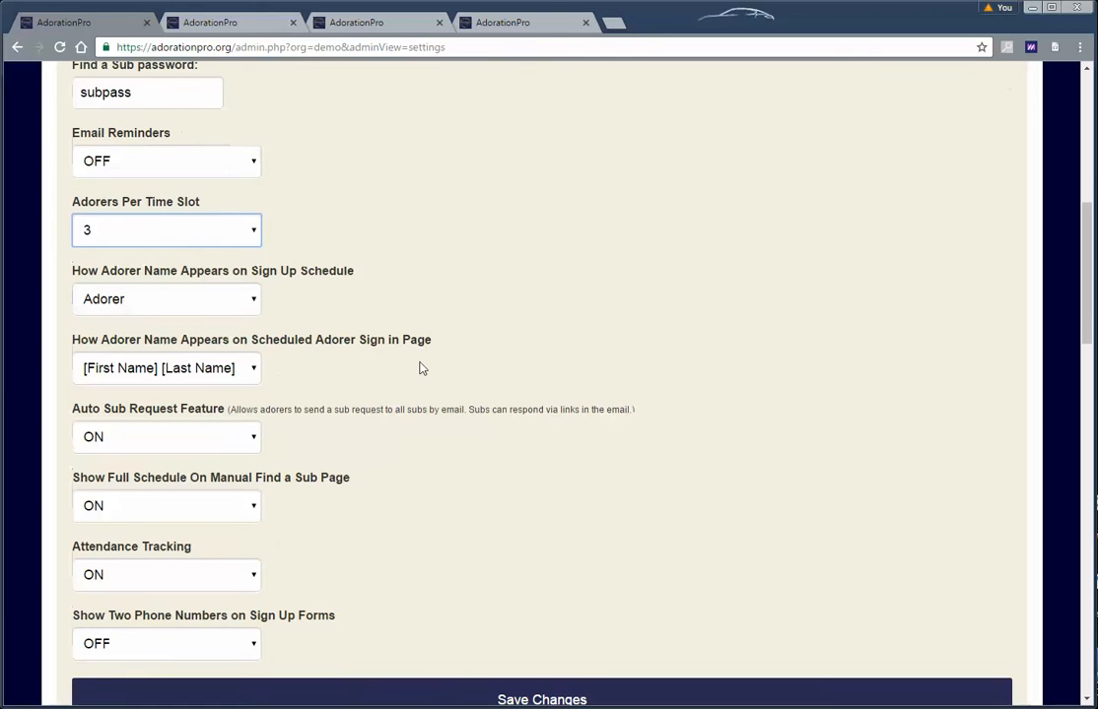
left_click(194, 306)
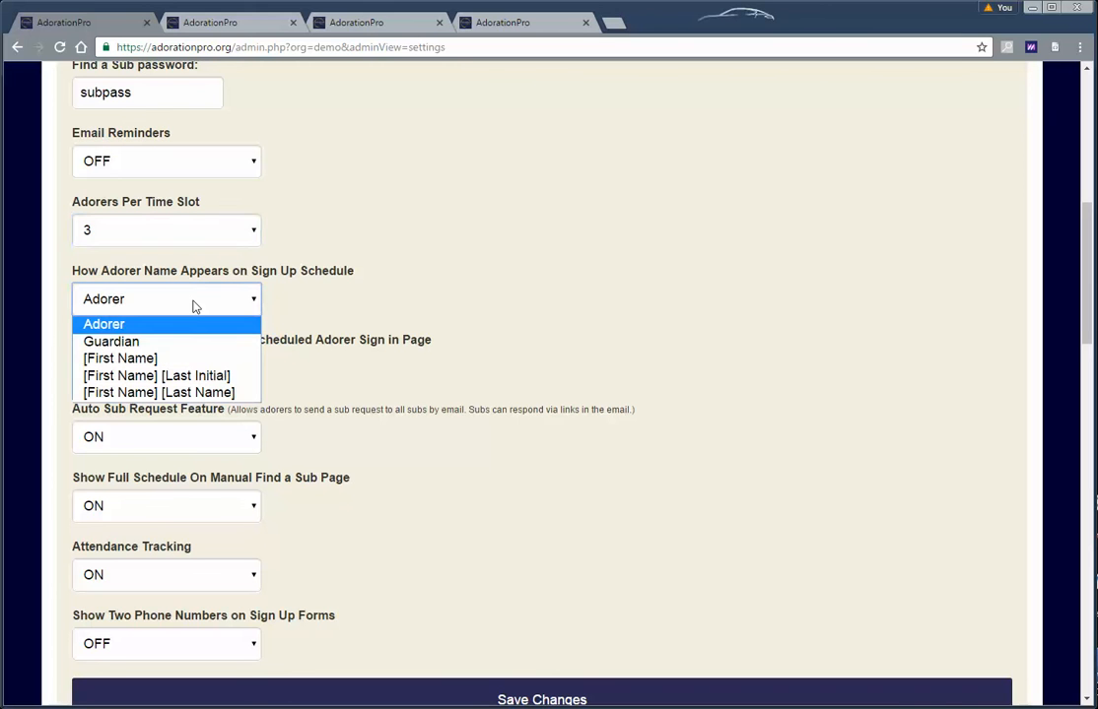
left_click(197, 376)
left_click(495, 696)
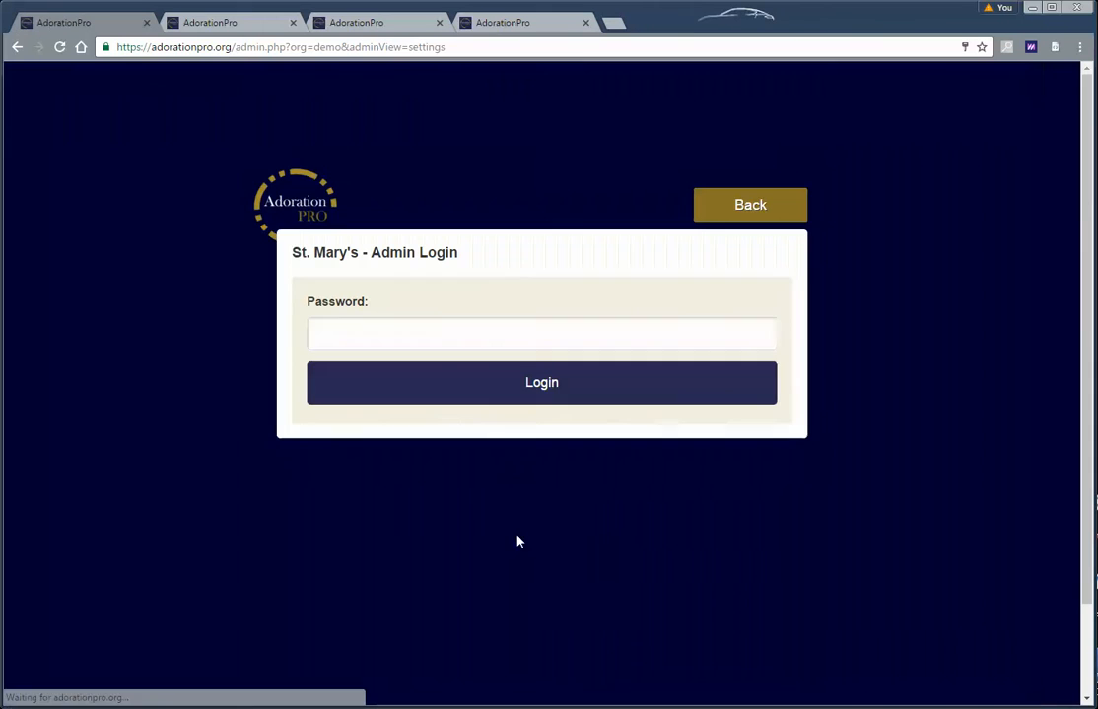
Log back in as admin with the admin password
left_click_drag(453, 343, 273, 339)
type("••••••••••")
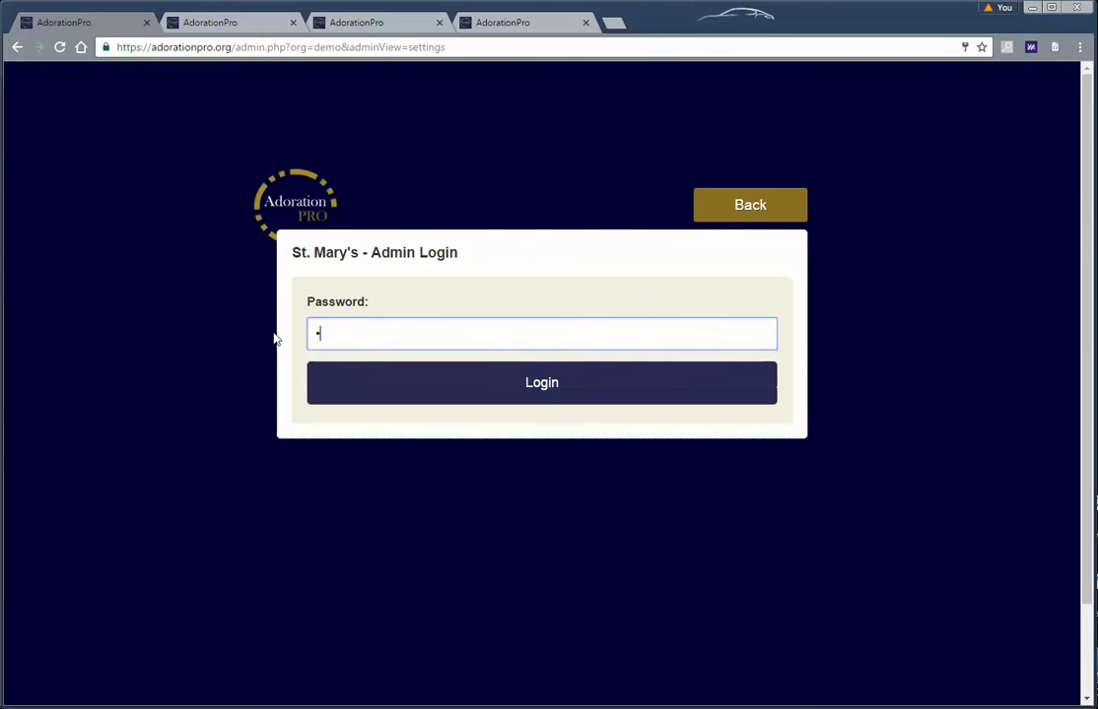
key("Return")
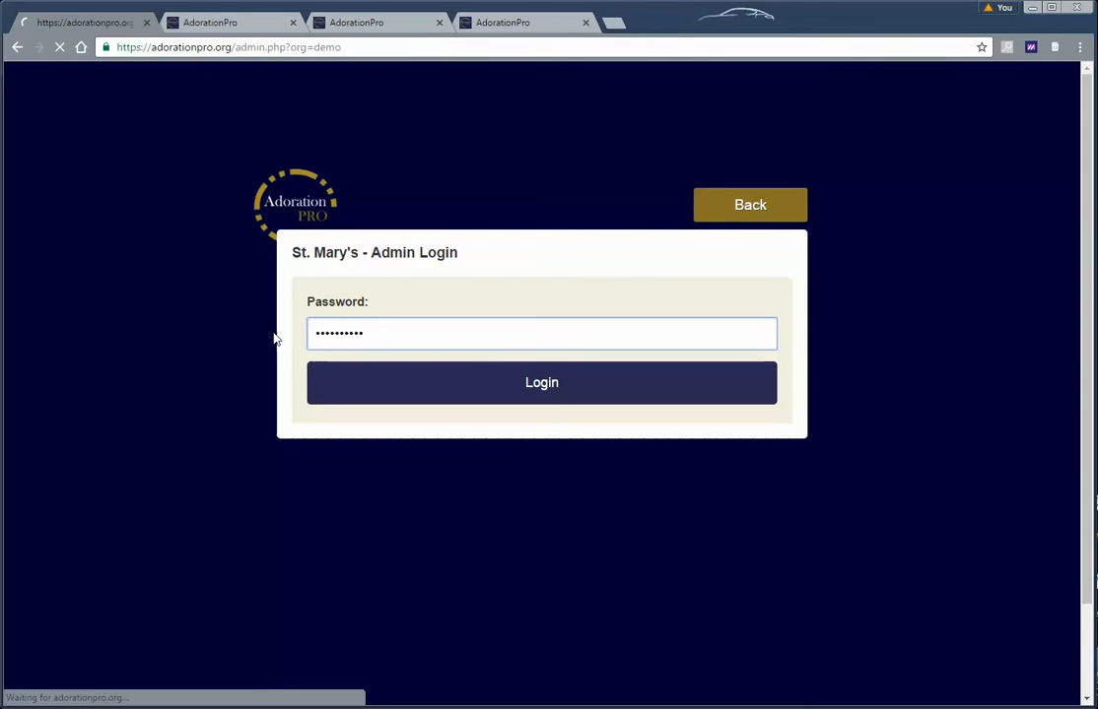
Open the Weekly Commitment schedule and reload it to see first names with last initials
left_click(750, 204)
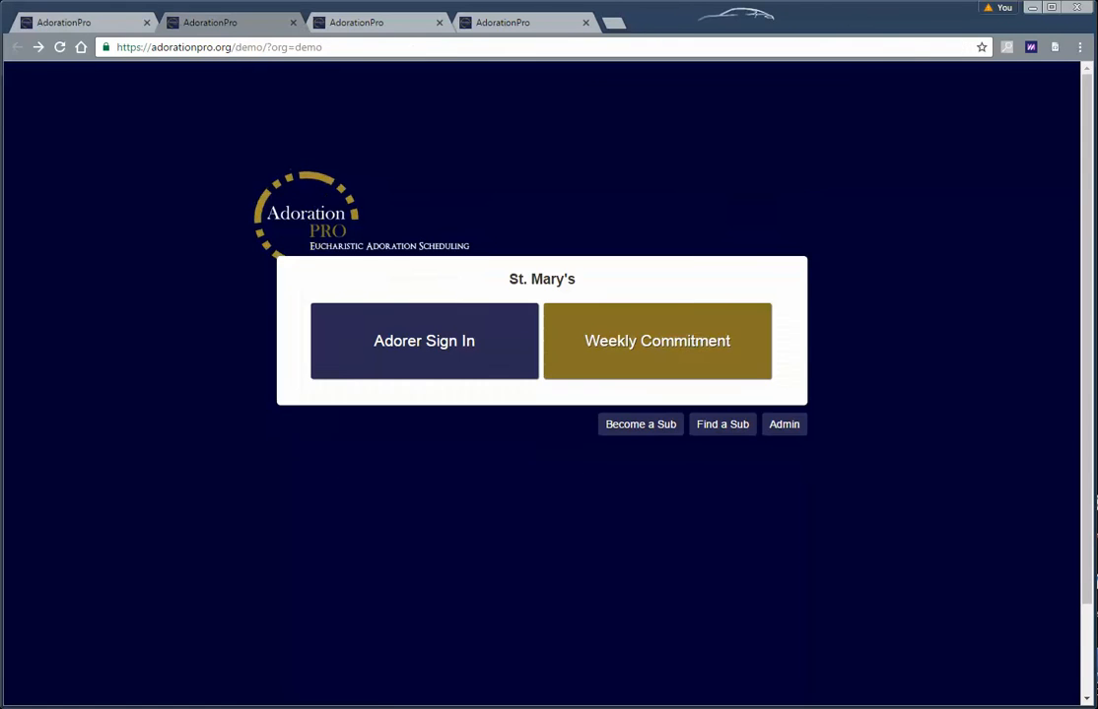
left_click(656, 343)
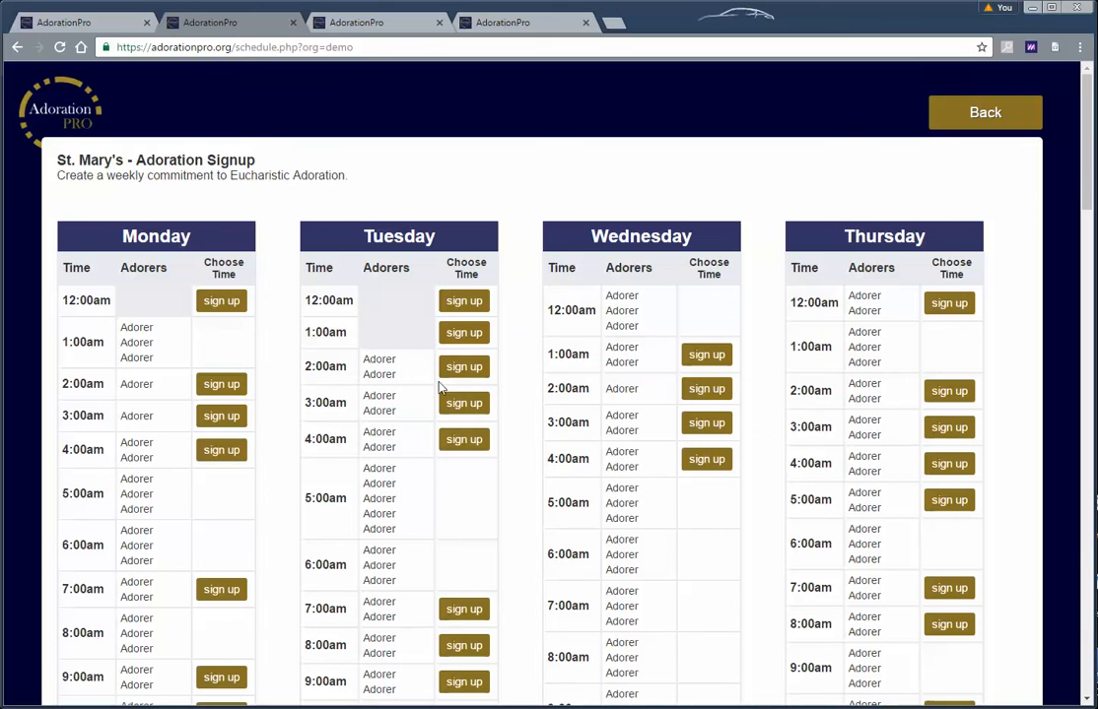
left_click(59, 48)
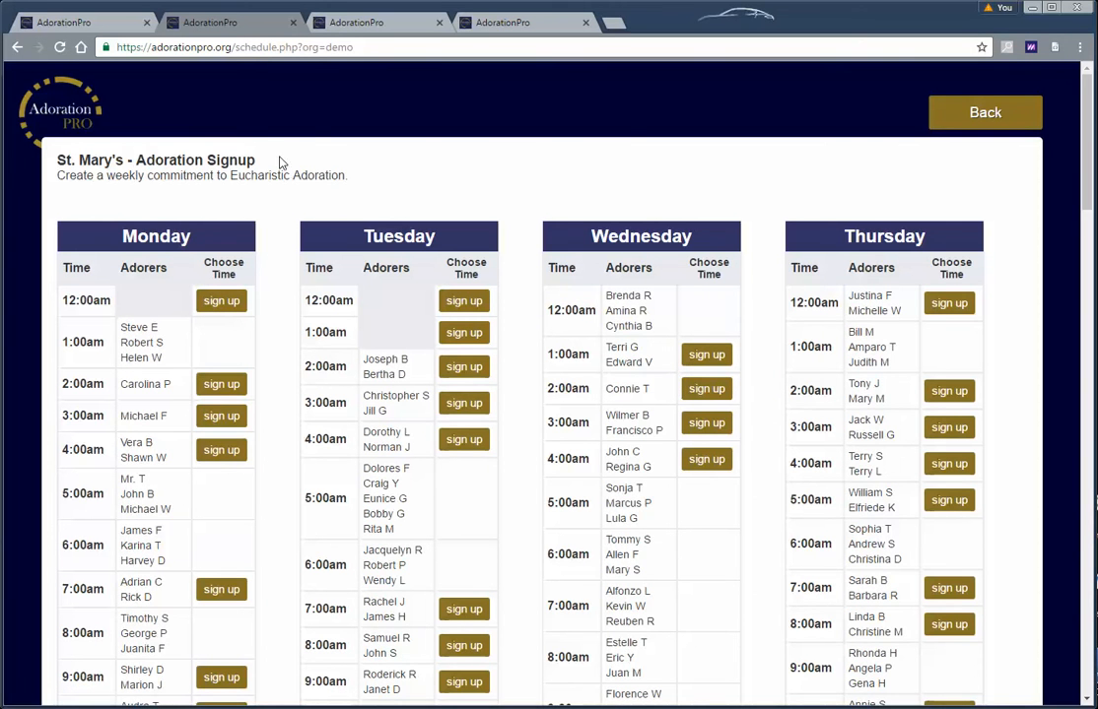
scroll(277, 327, "down", 1)
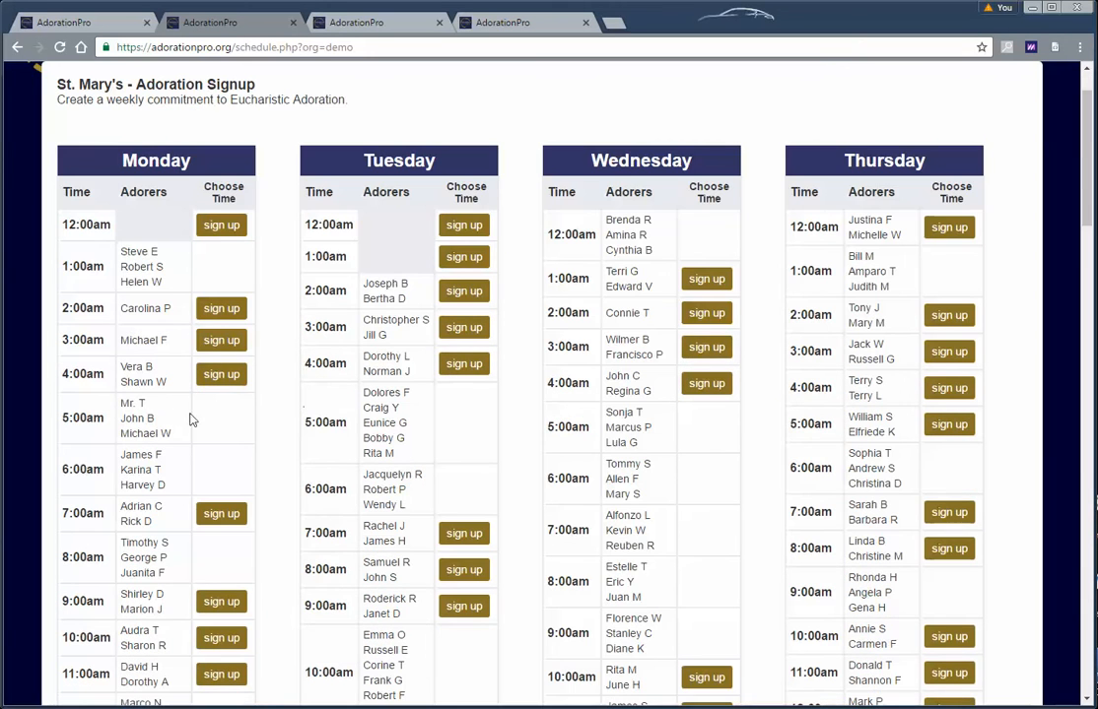
Set the Sign Up Schedule name display to Guardian and save the settings
left_click(107, 30)
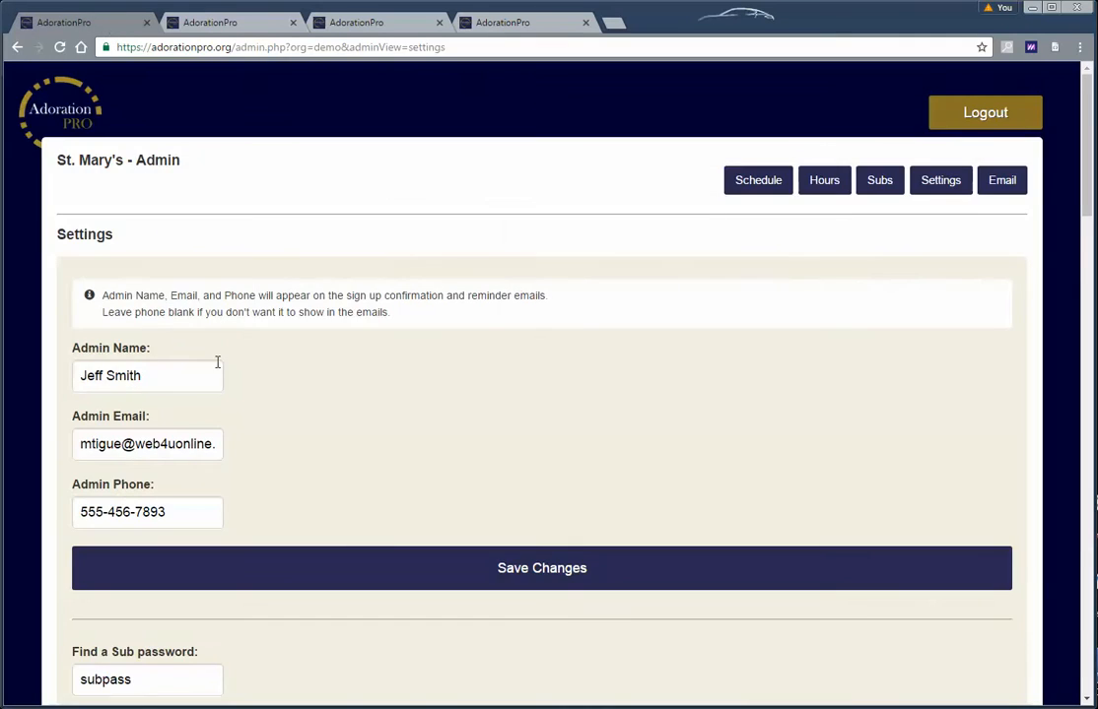
scroll(258, 396, "down", 5)
left_click(186, 460)
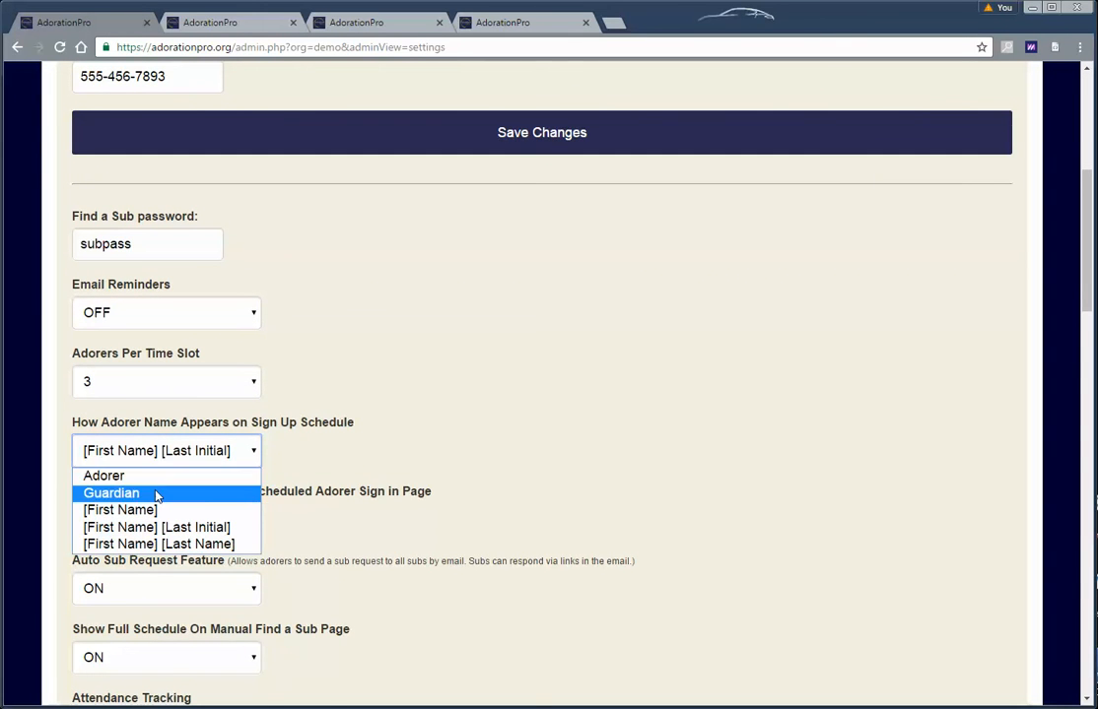
left_click(156, 495)
scroll(440, 458, "down", 1)
scroll(439, 458, "down", 3)
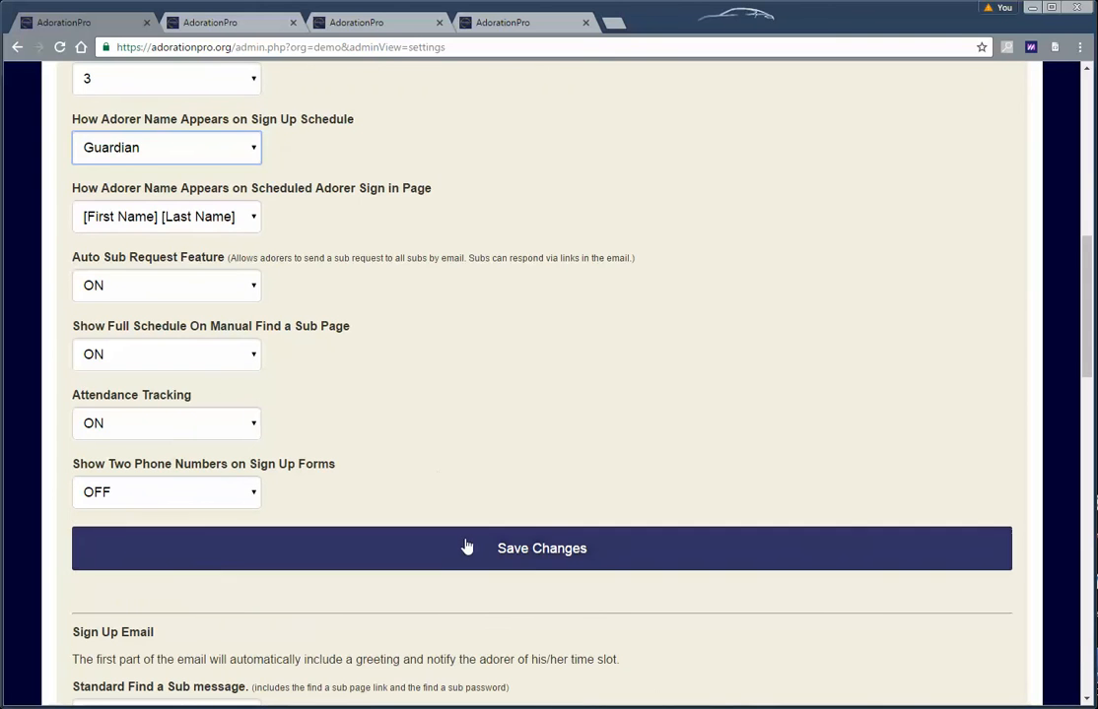
left_click(470, 546)
Reload the public schedule to confirm Guardian names, then return to Settings
left_click(219, 25)
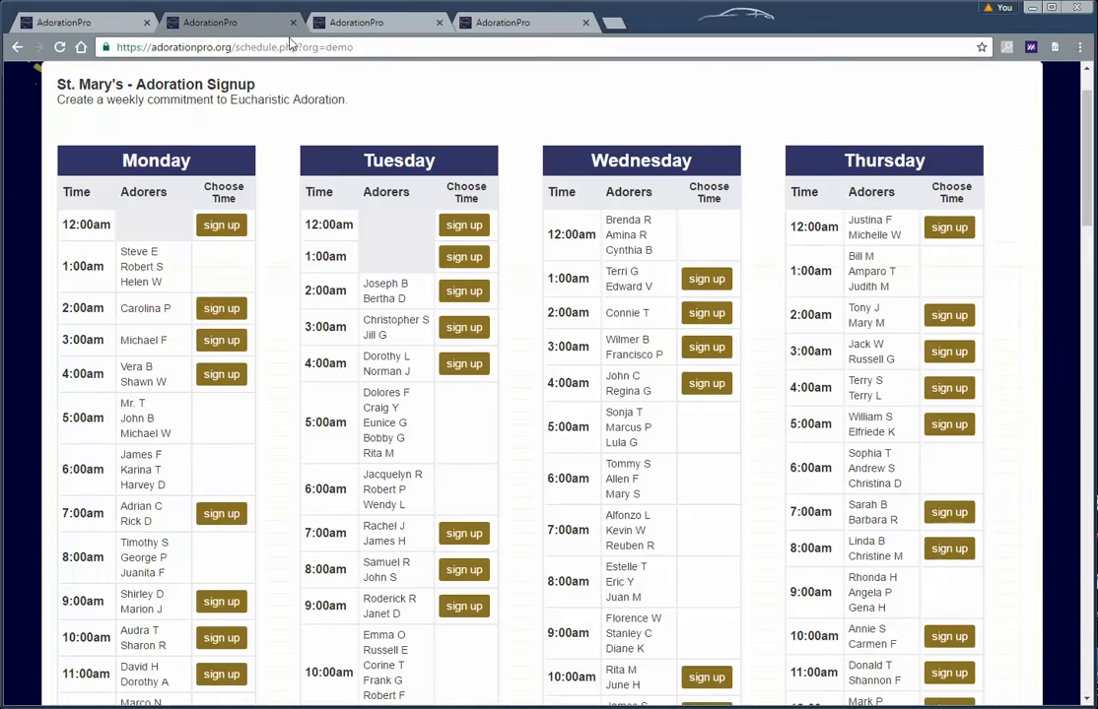
left_click(60, 47)
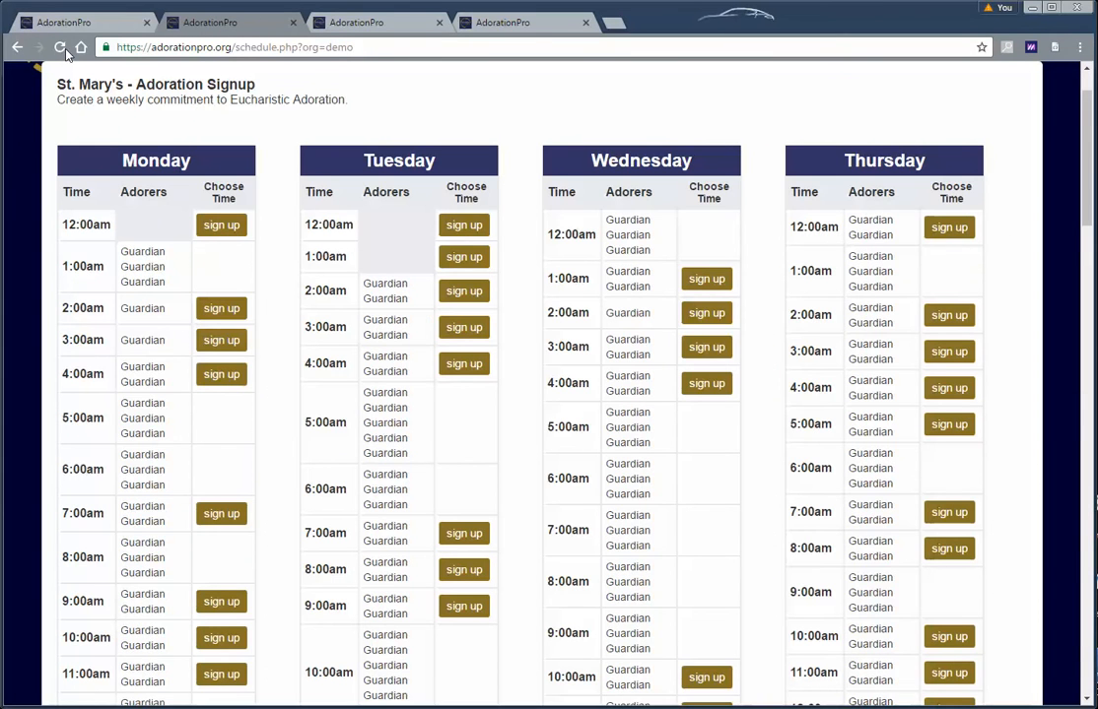
left_click(66, 30)
scroll(404, 391, "down", 6)
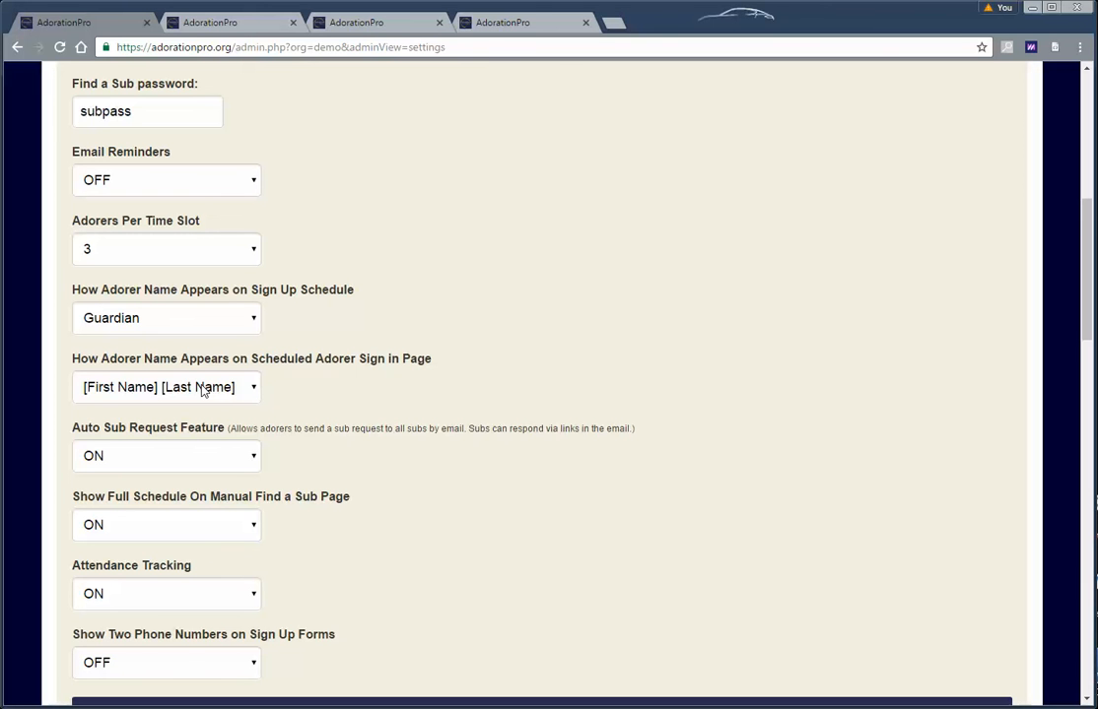
Set the Sign in Page name display to [First Name] and save the settings
left_click(202, 388)
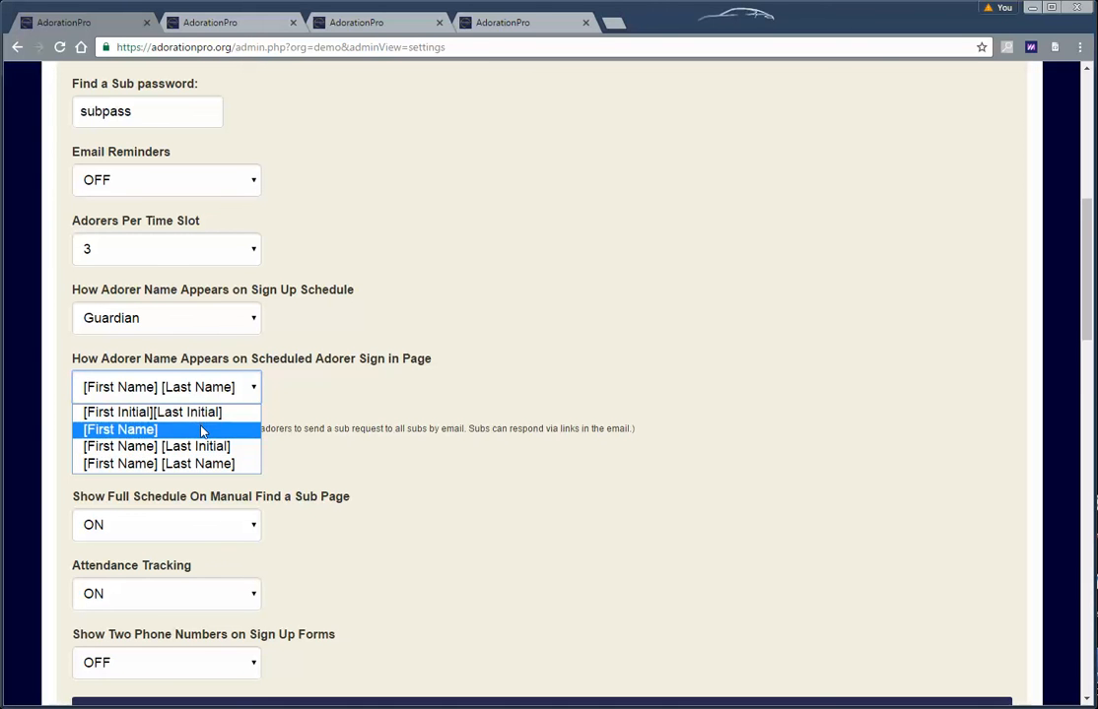
left_click(202, 430)
scroll(363, 465, "down", 3)
left_click(450, 468)
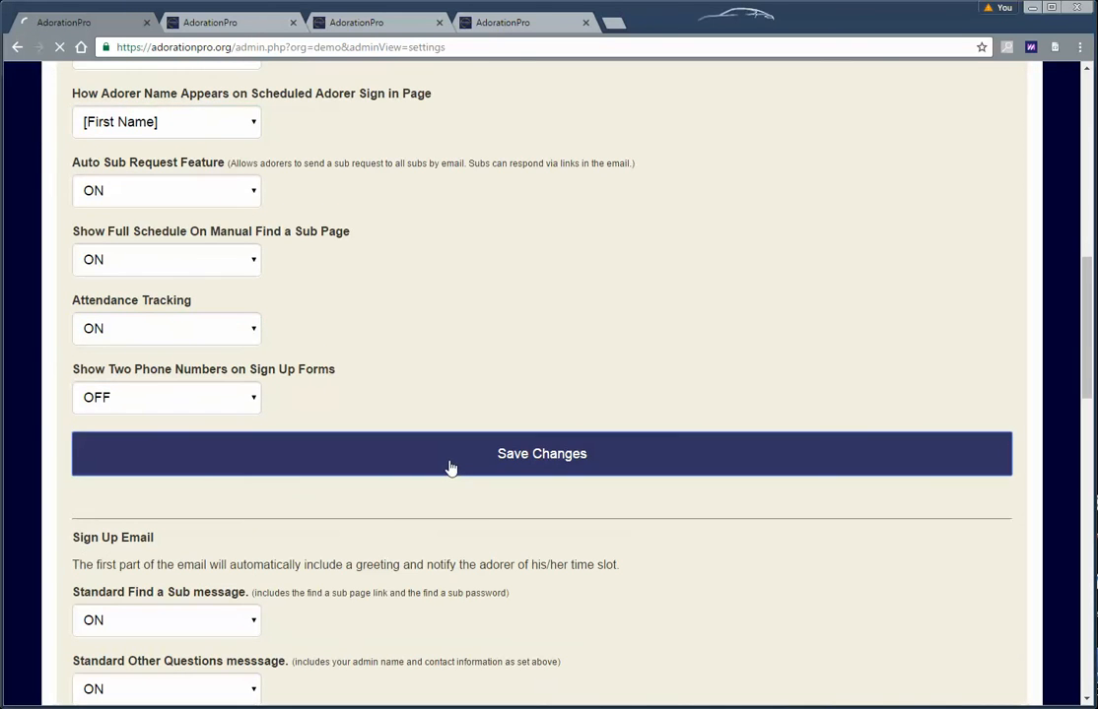
Open Adorer Sign In > Scheduled Adorer Sign In on the public site to check first names
left_click(210, 21)
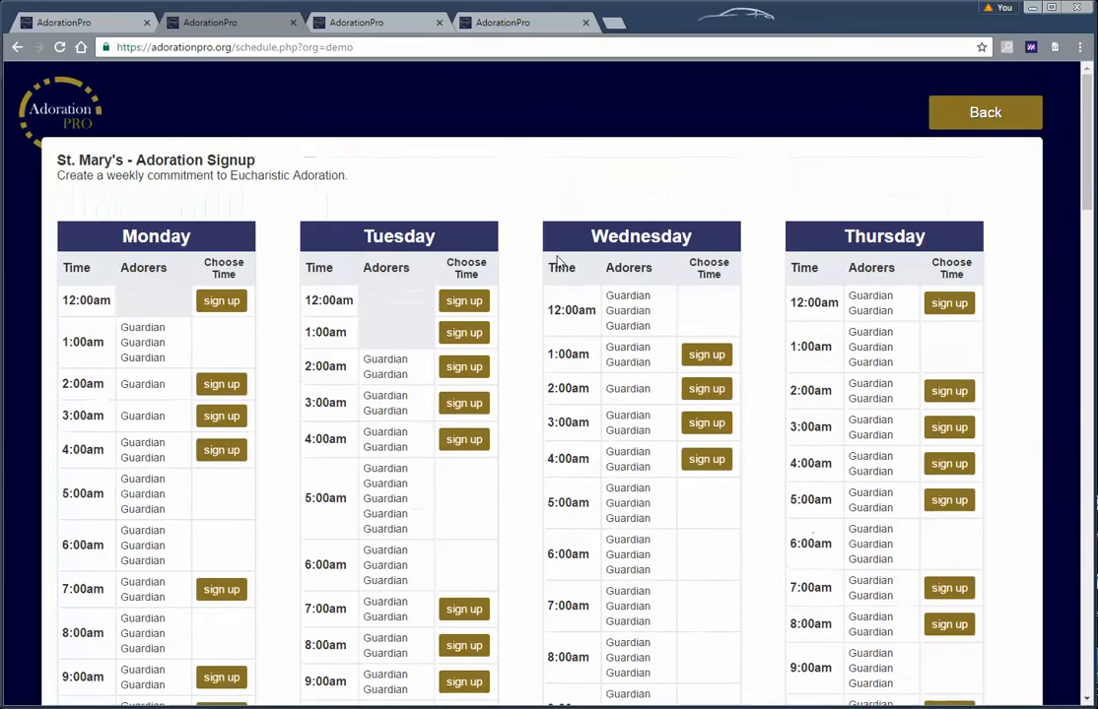
left_click(985, 113)
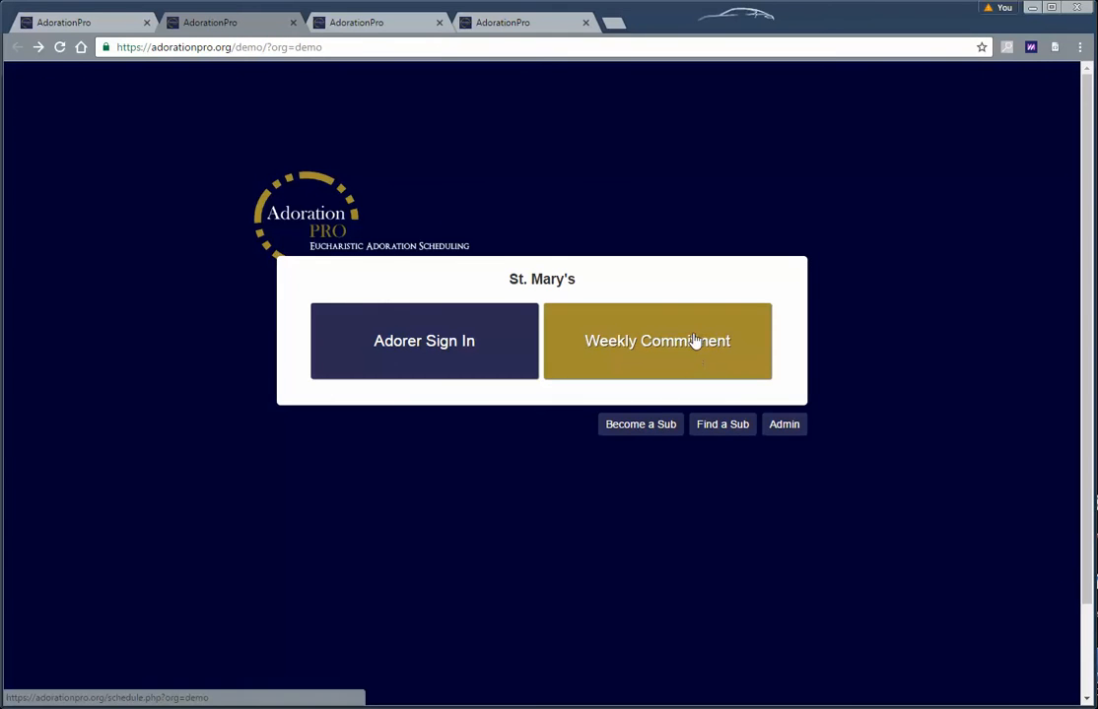
left_click(527, 350)
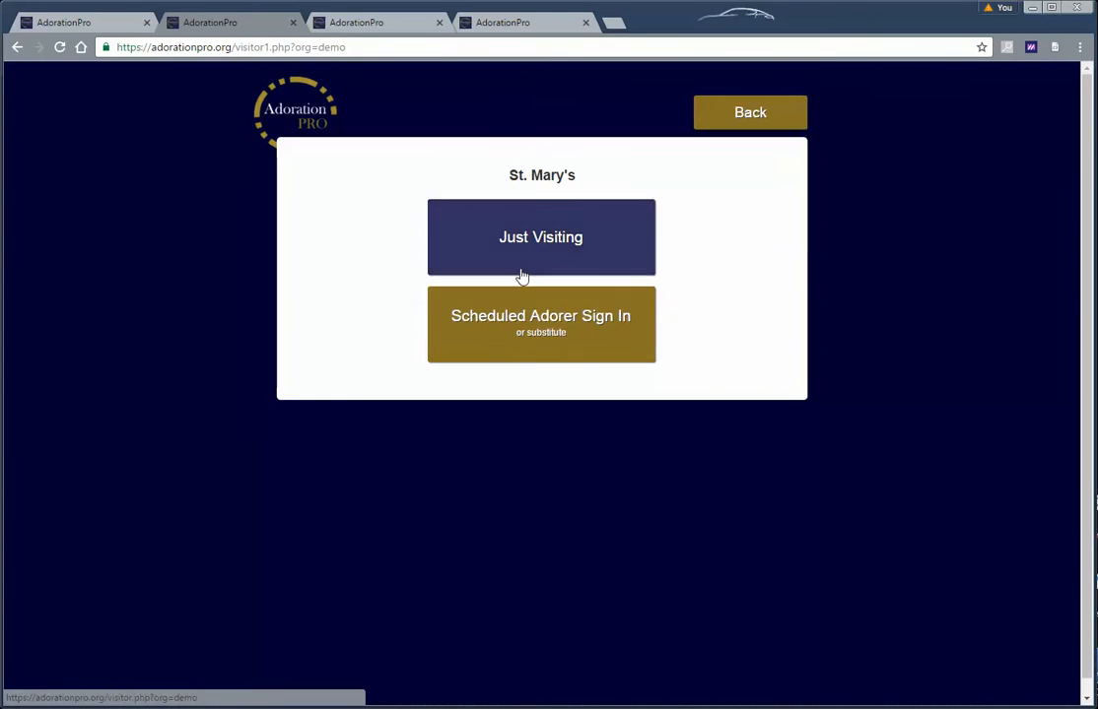
left_click(529, 349)
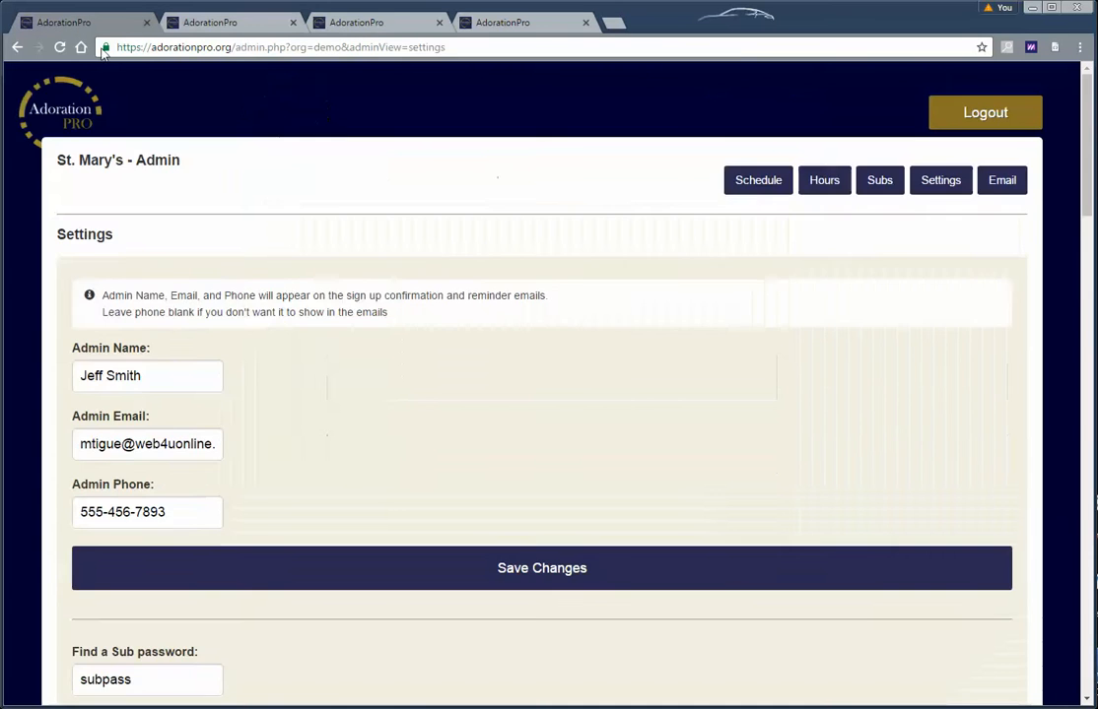
scroll(368, 392, "down", 4)
Leave the sign-in name format unchanged and set Auto Sub Request Feature to OFF
scroll(368, 392, "down", 2)
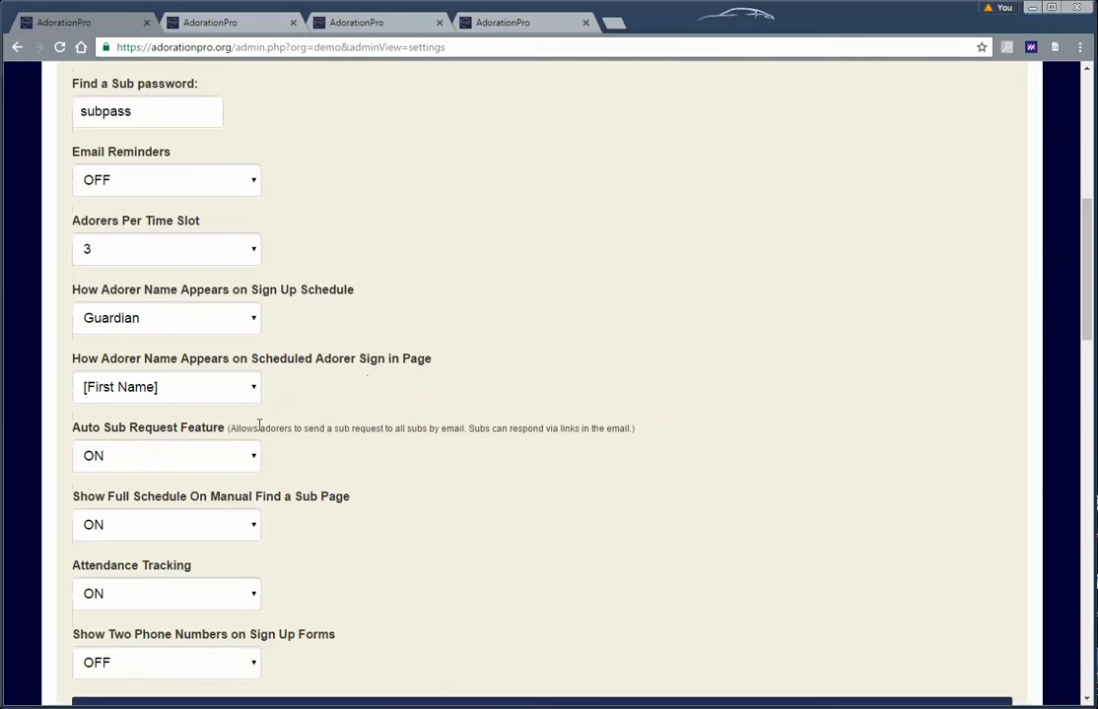
left_click(202, 394)
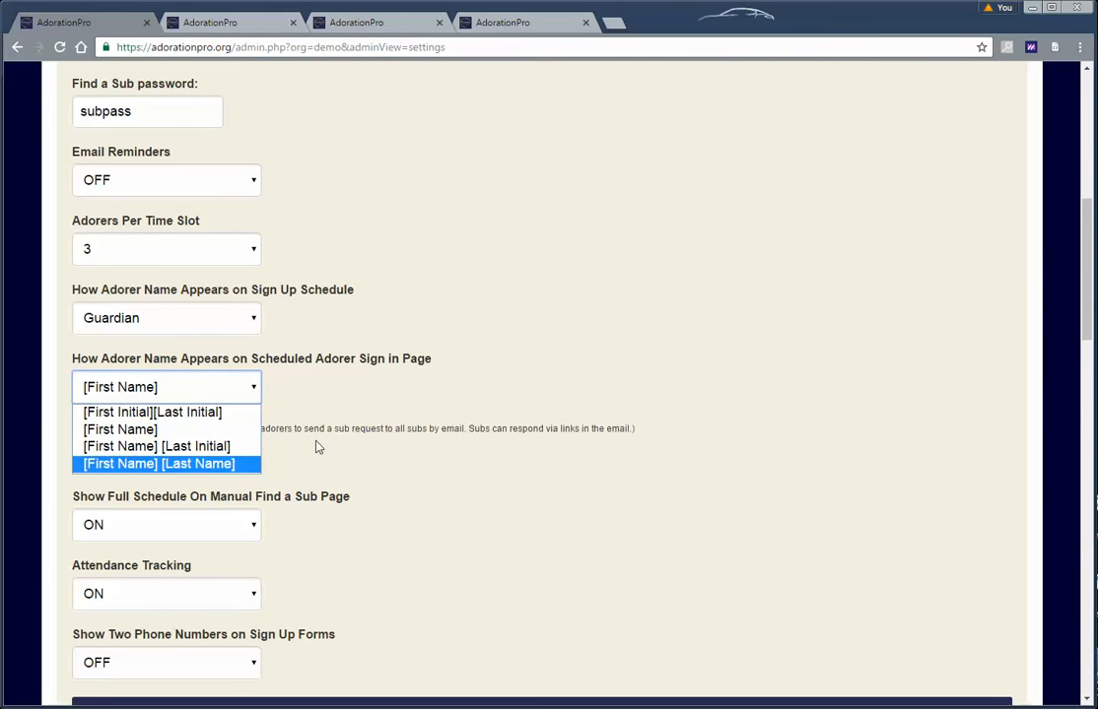
left_click(400, 402)
scroll(417, 404, "down", 2)
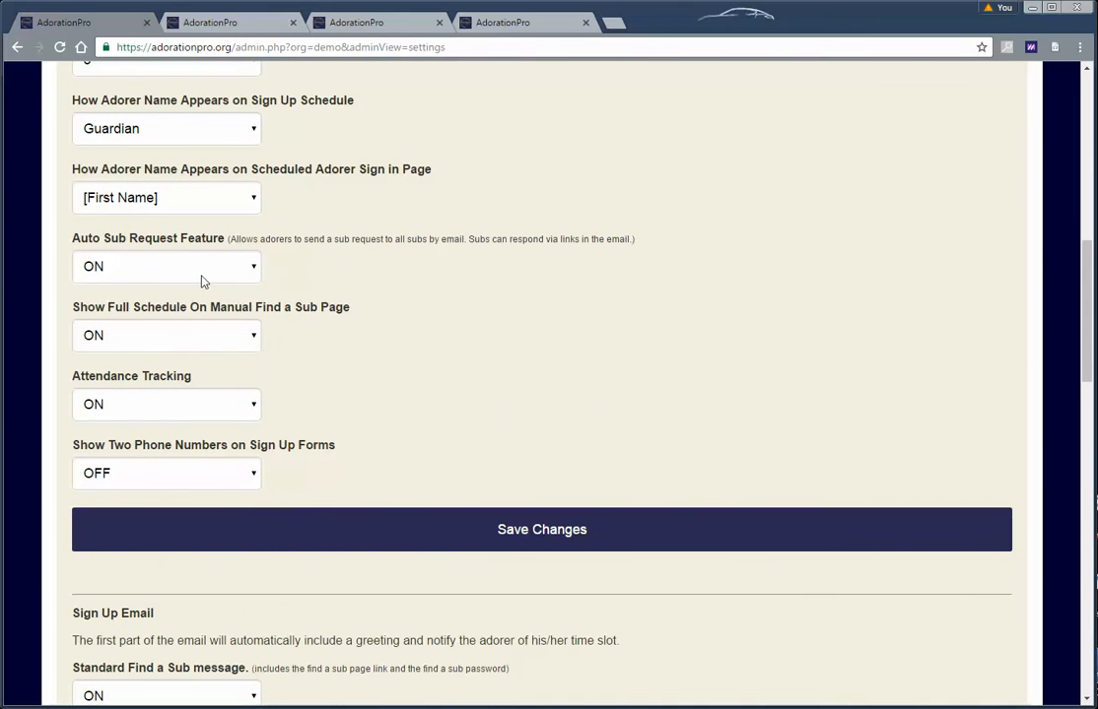
left_click(204, 277)
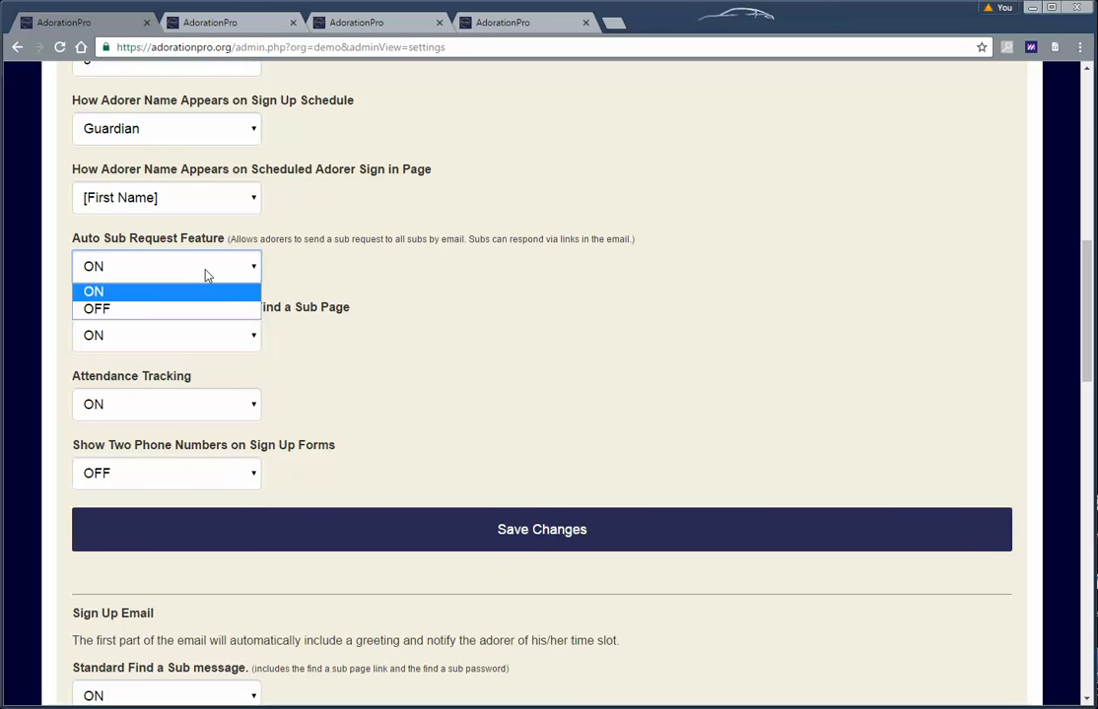
left_click(209, 271)
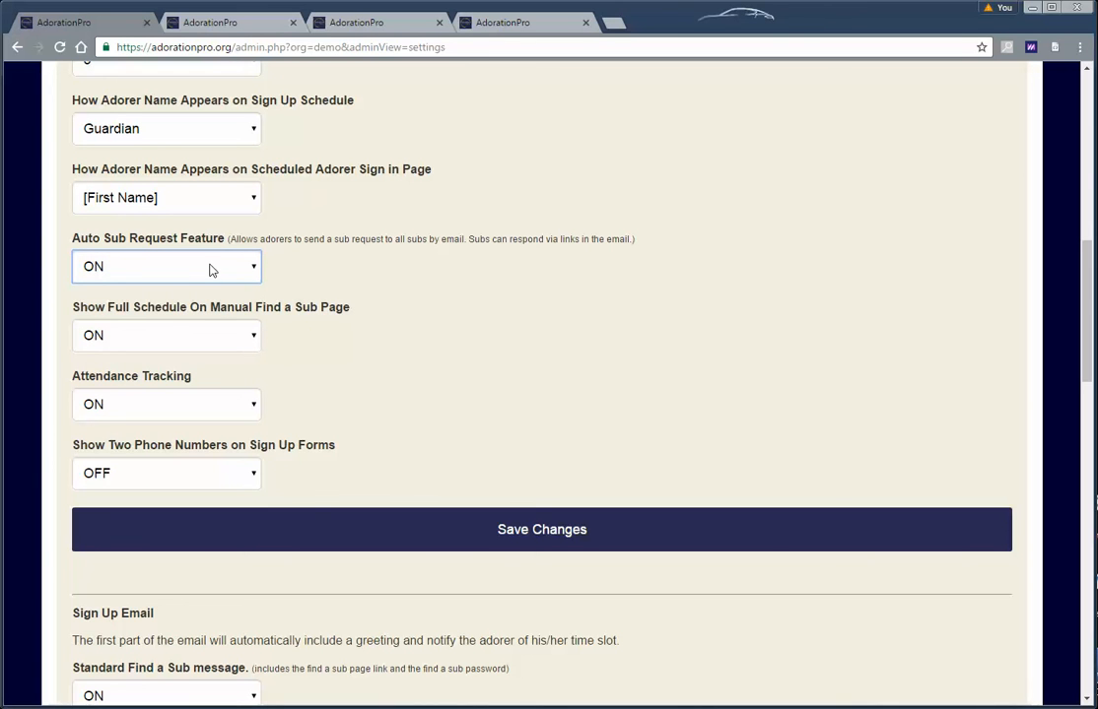
left_click(210, 270)
left_click(204, 310)
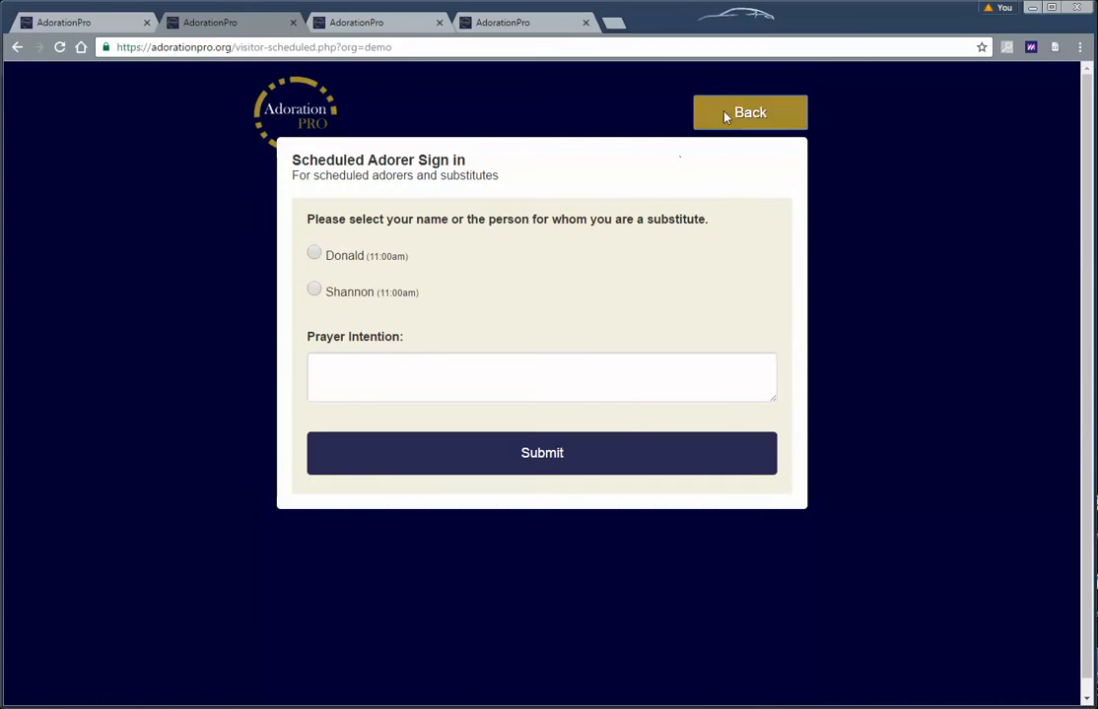
Open the public Find a Sub login page, then save the admin settings
left_click(750, 112)
left_click(750, 120)
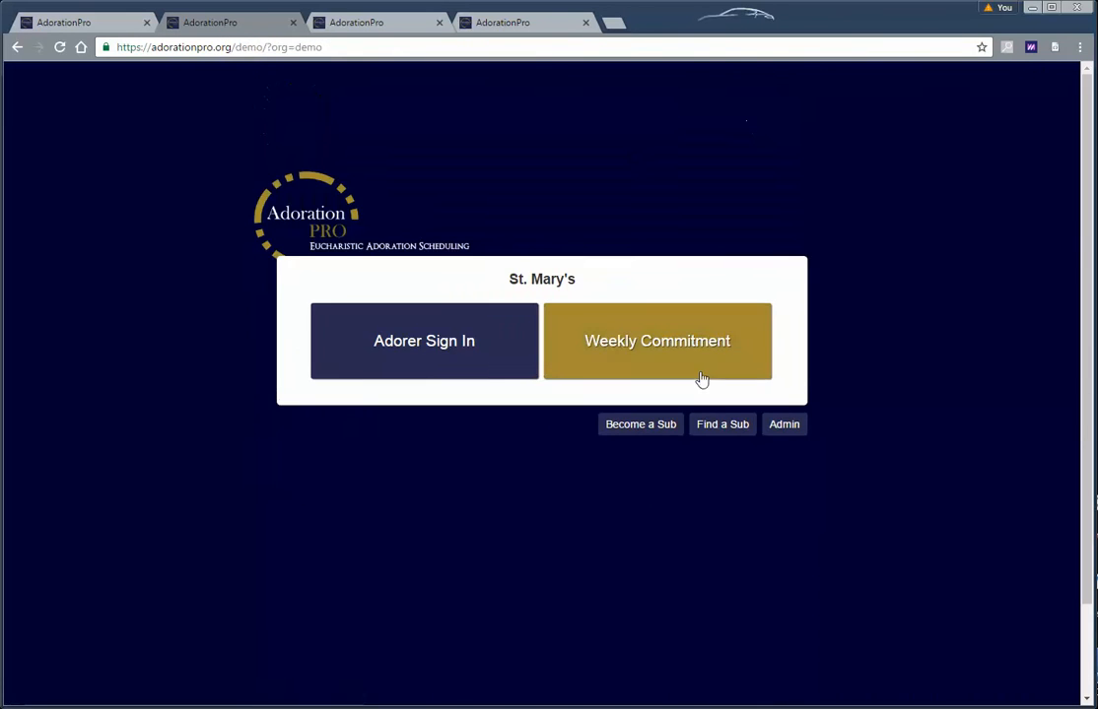
left_click(733, 424)
left_click(485, 334)
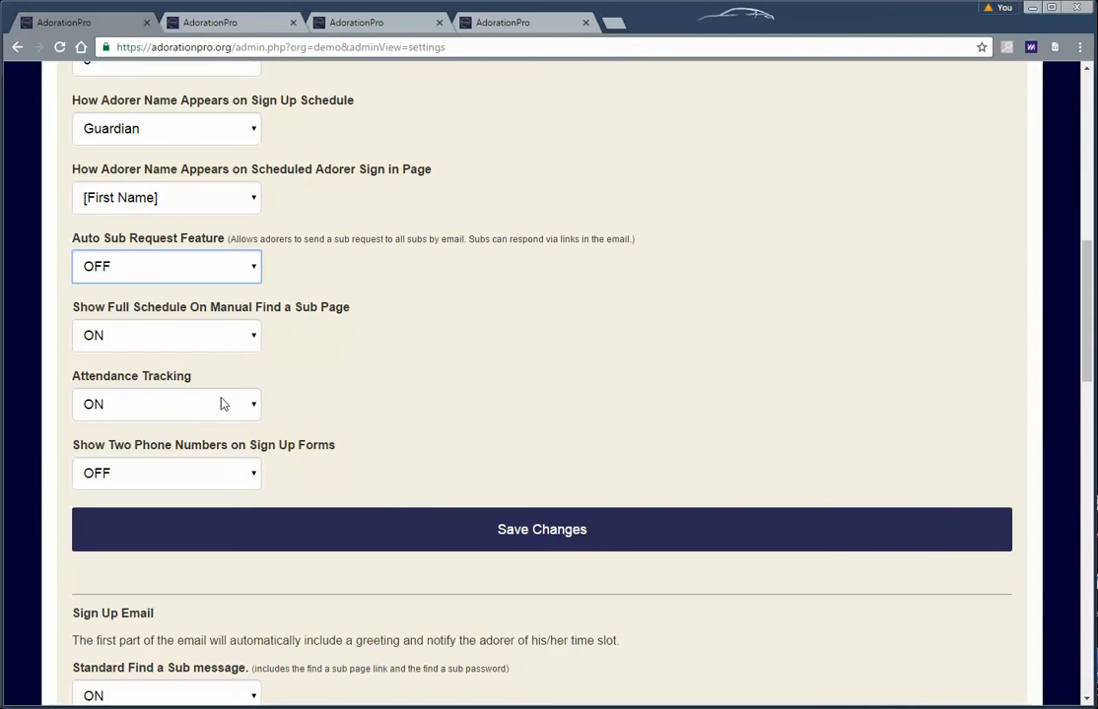
left_click(372, 533)
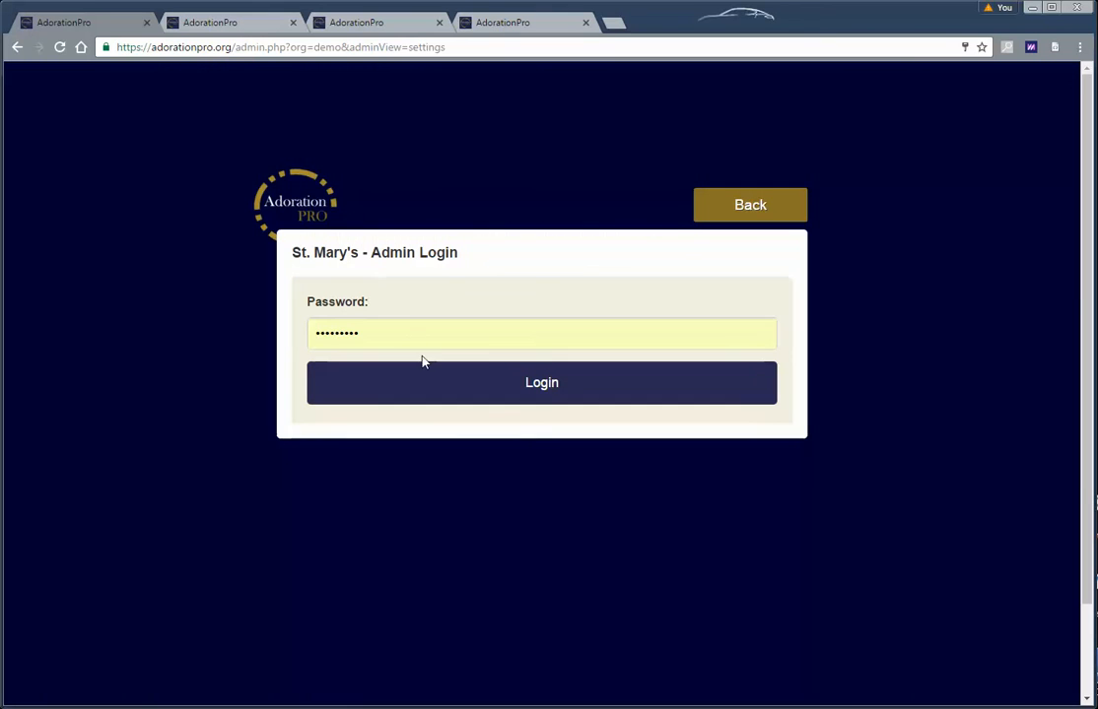
Log back in as admin and view the weekly adoration schedule
left_click_drag(394, 335, 287, 343)
type("•••••••")
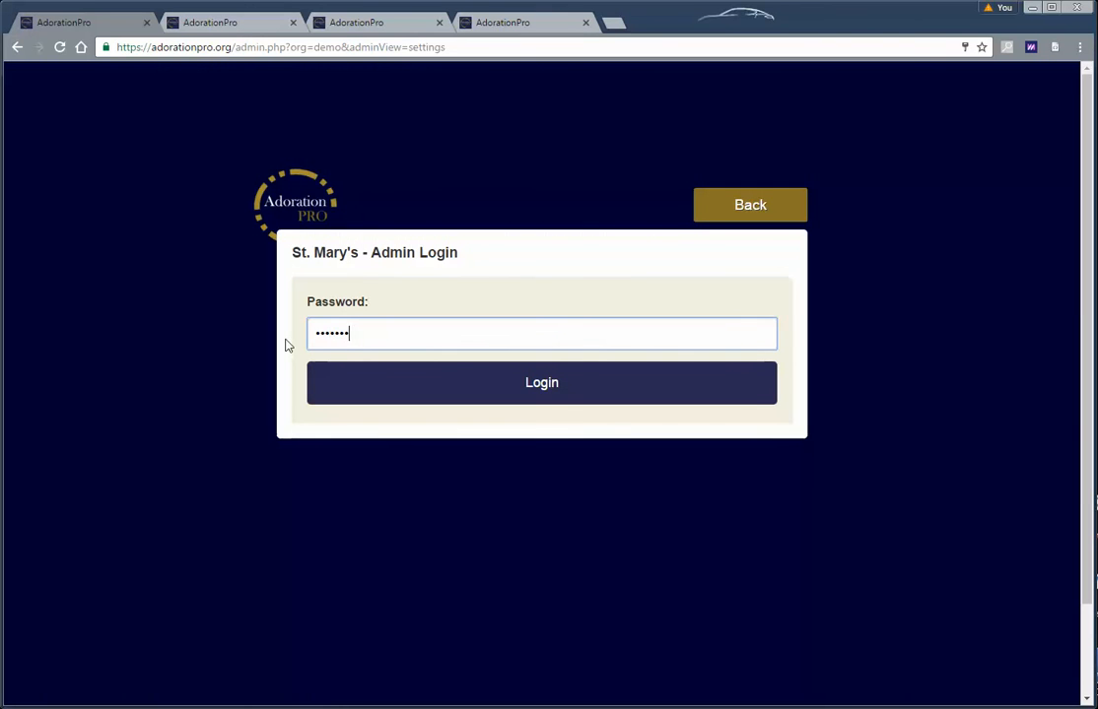
type("•••")
key("Return")
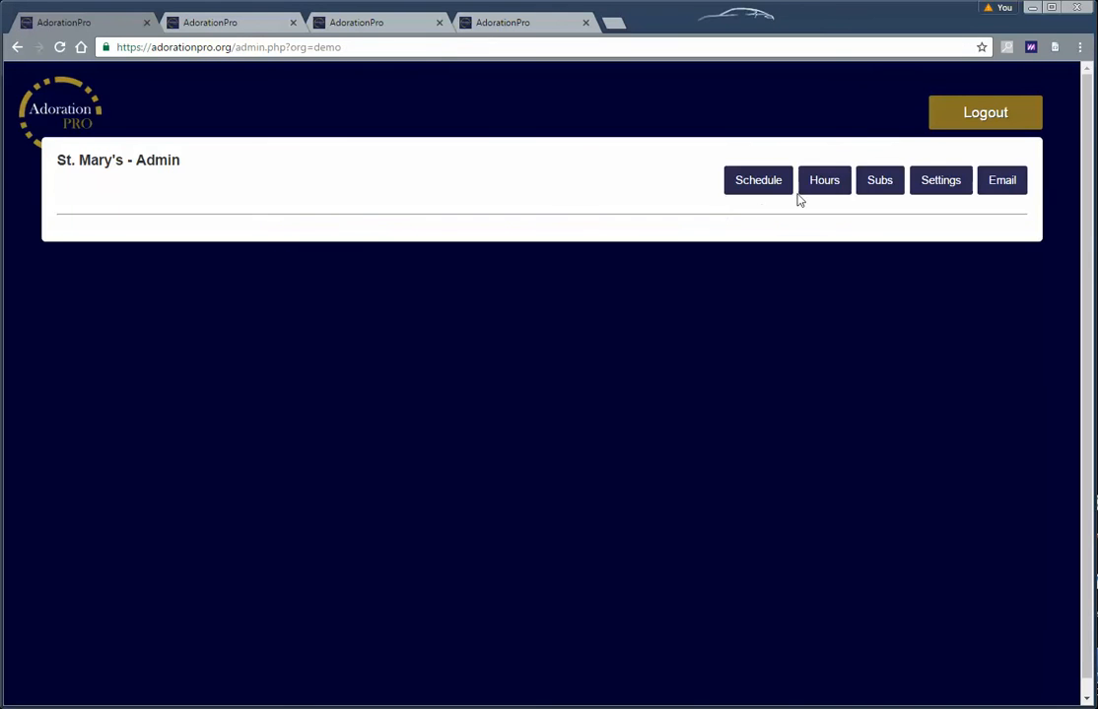
left_click(775, 186)
scroll(704, 237, "down", 4)
scroll(703, 236, "up", 3)
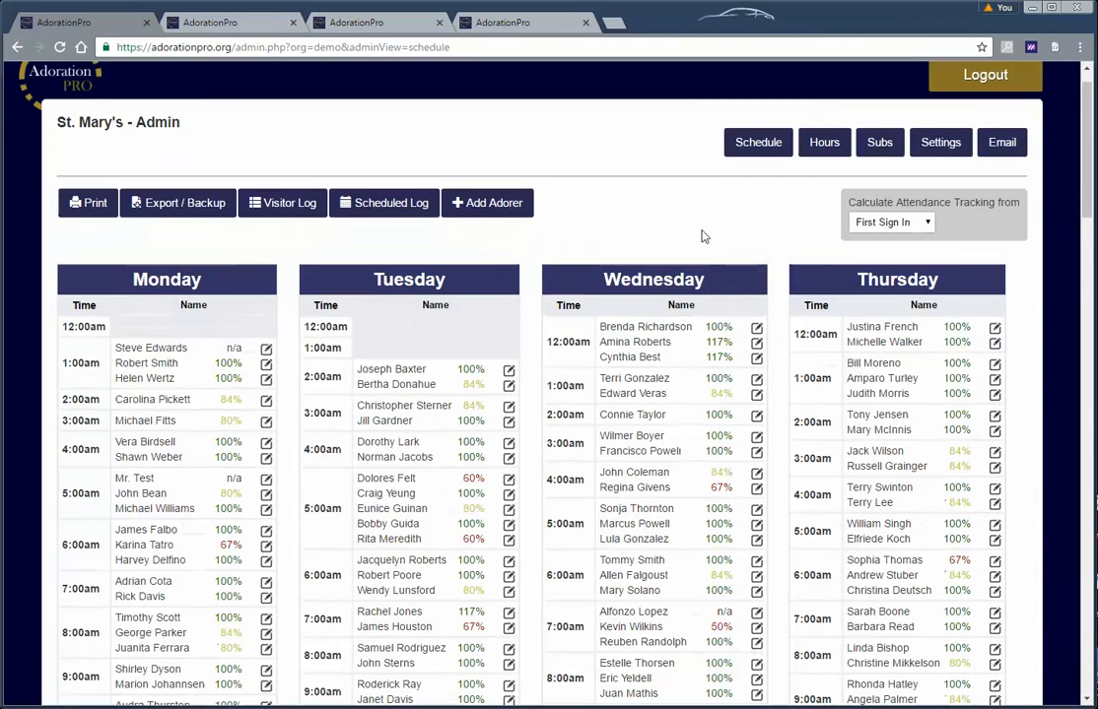
In Settings, set Auto Sub Request Feature to OFF and save
left_click(940, 142)
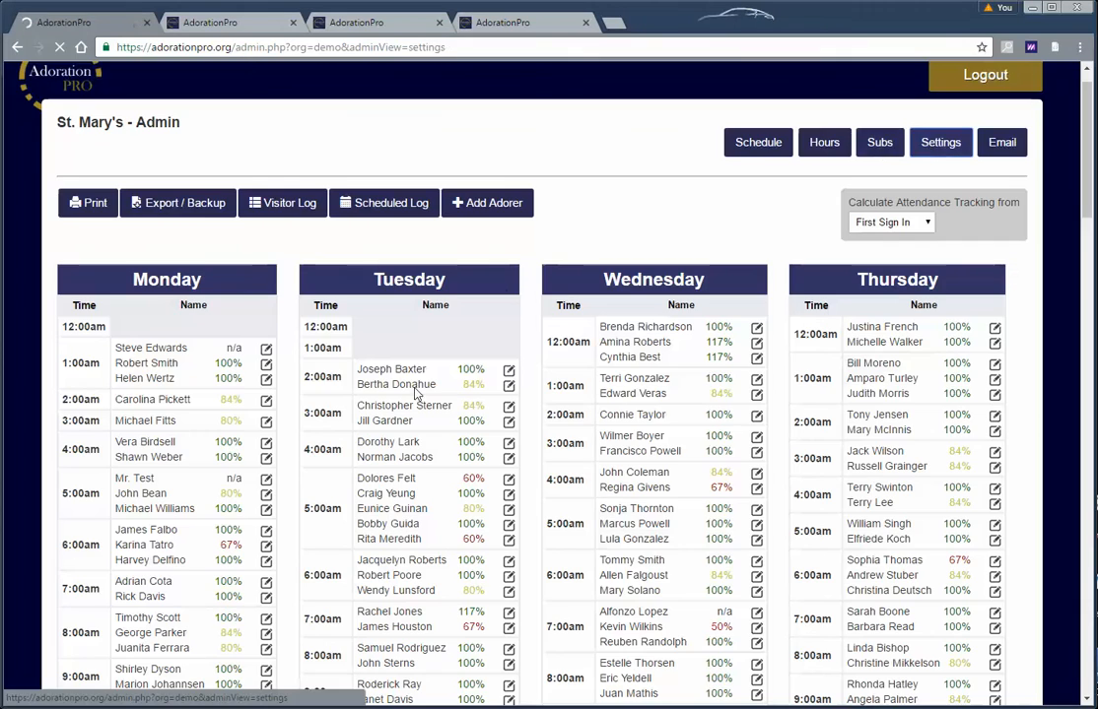
scroll(402, 404, "down", 5)
scroll(402, 404, "down", 1)
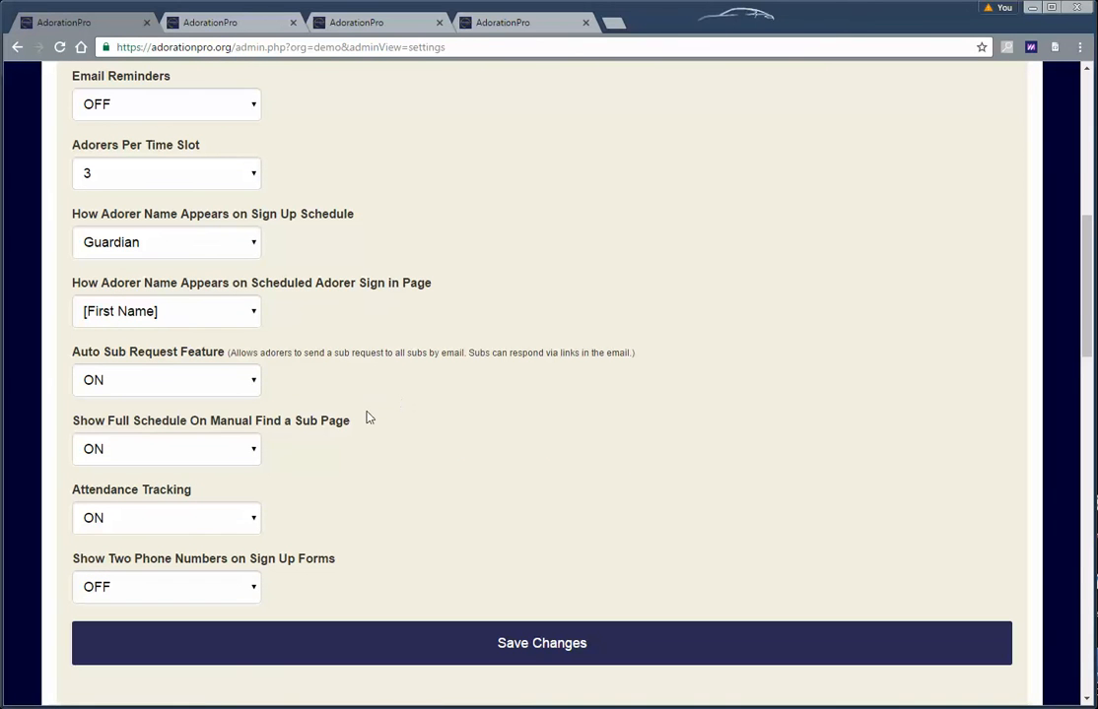
left_click(190, 383)
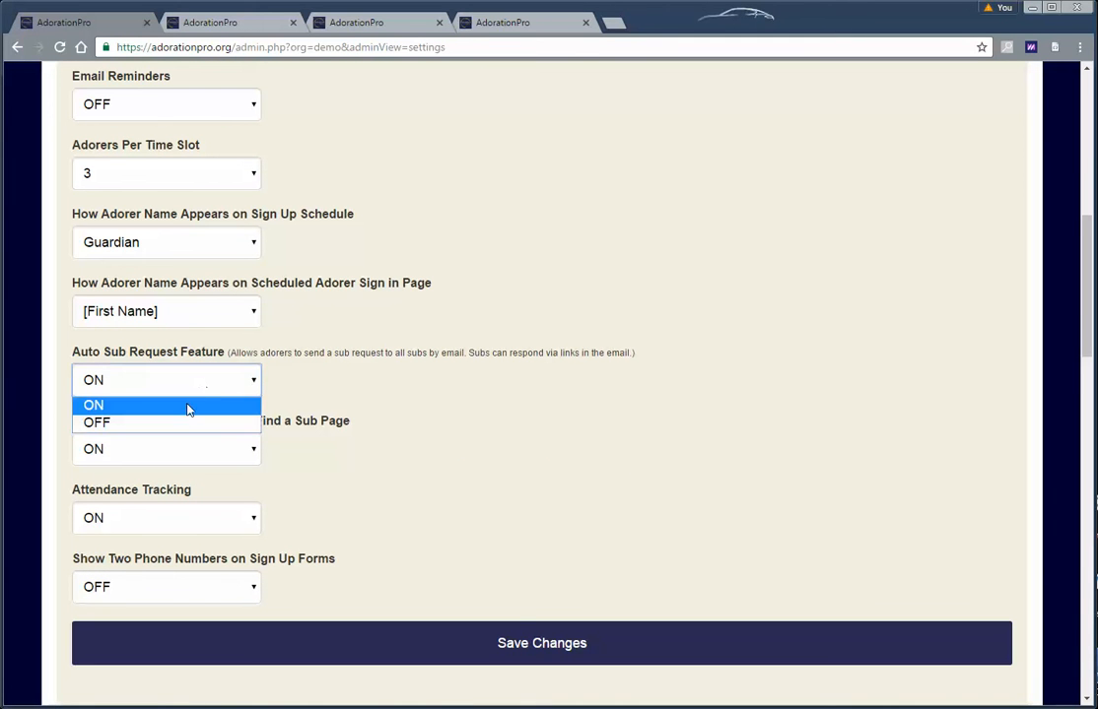
left_click(188, 424)
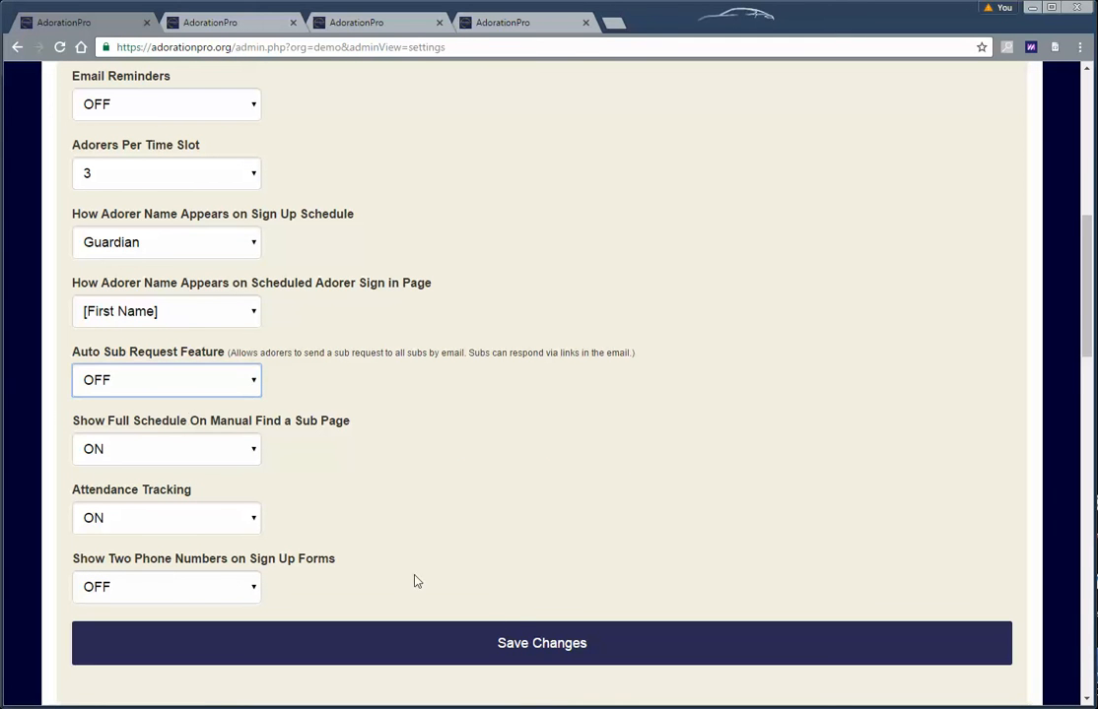
left_click(529, 644)
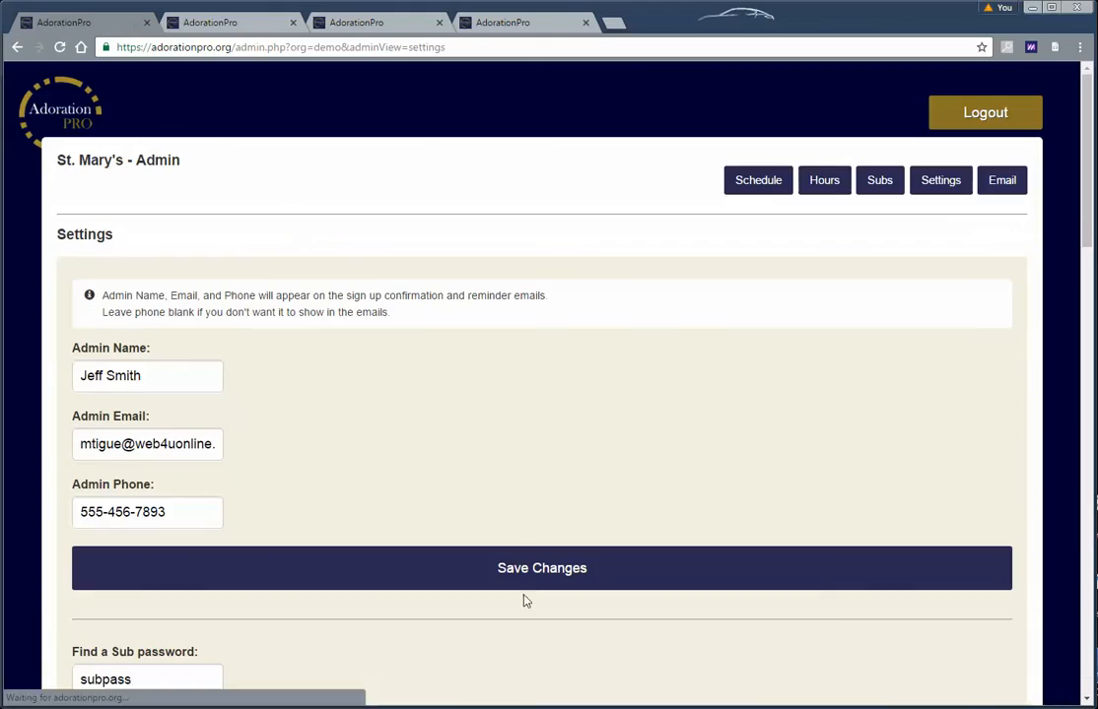
Scroll through the Find a Substitute page's list
left_click(232, 22)
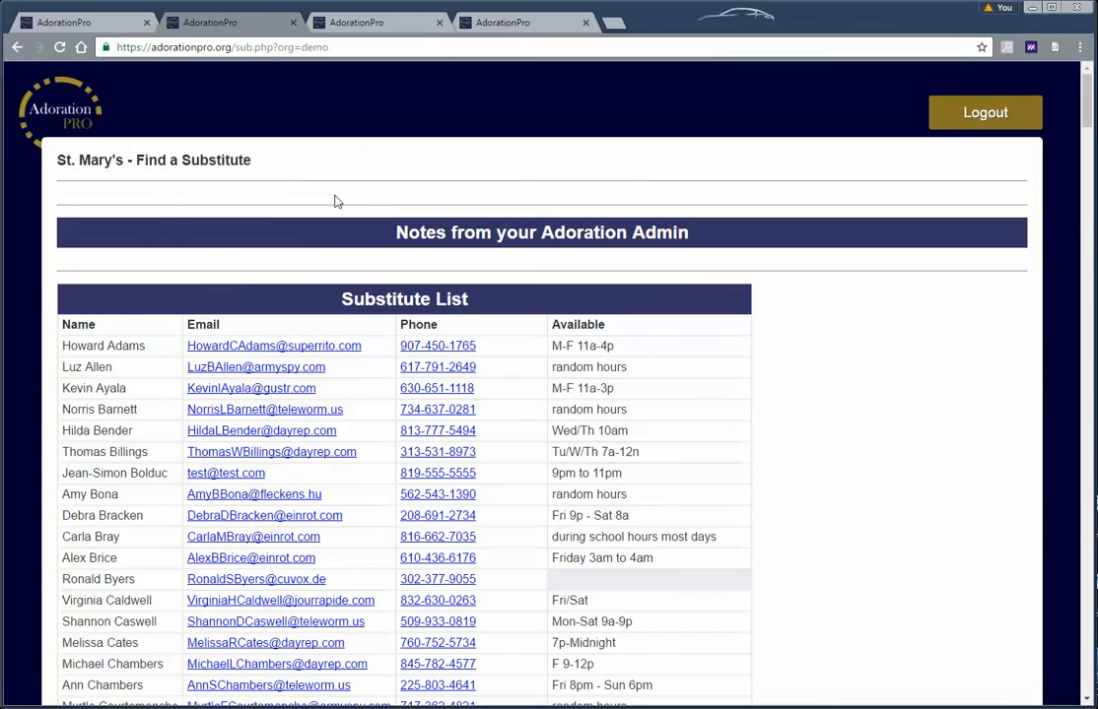
scroll(246, 289, "down", 4)
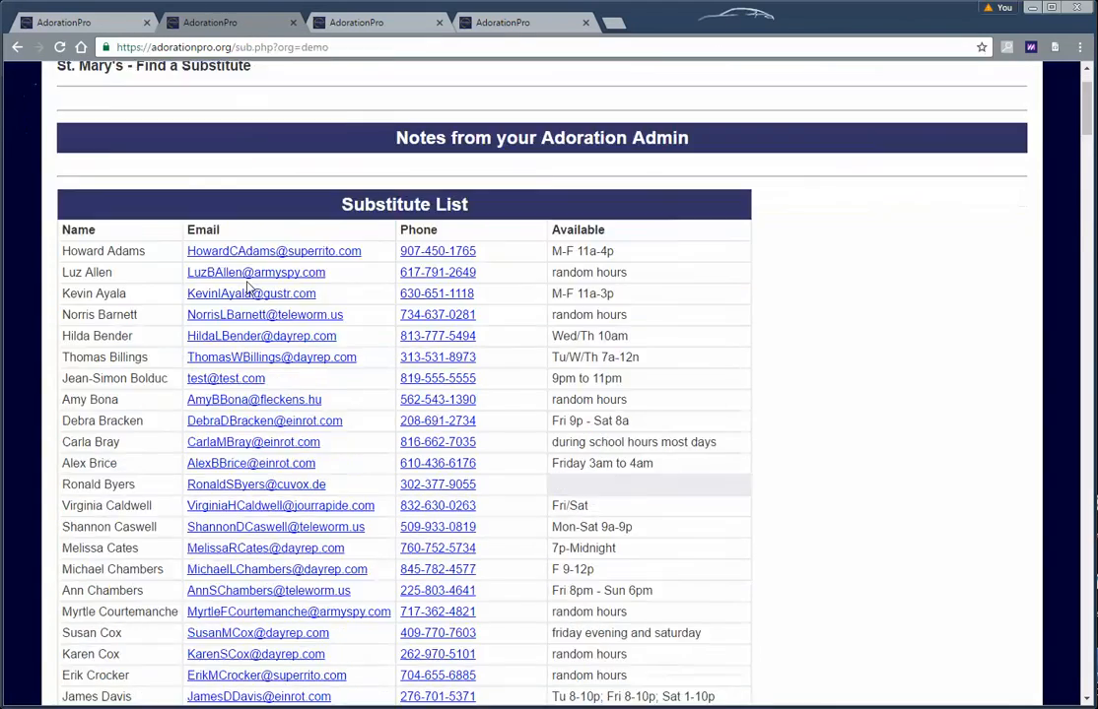
scroll(291, 332, "up", 3)
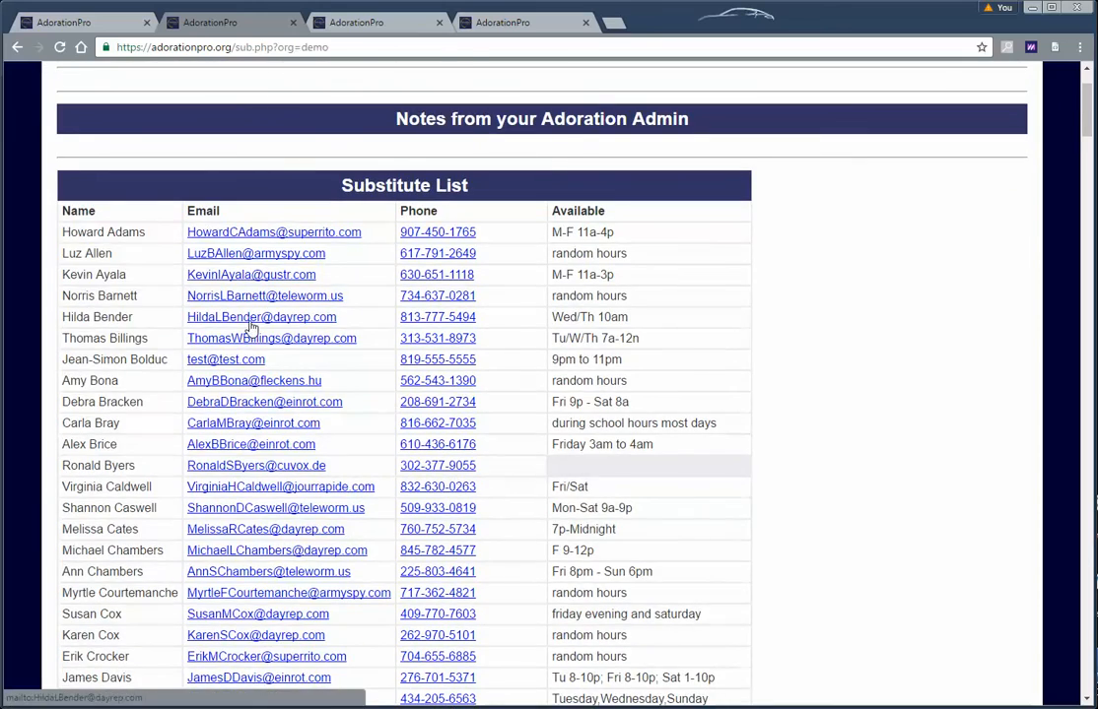
scroll(260, 331, "down", 6)
scroll(259, 332, "up", 6)
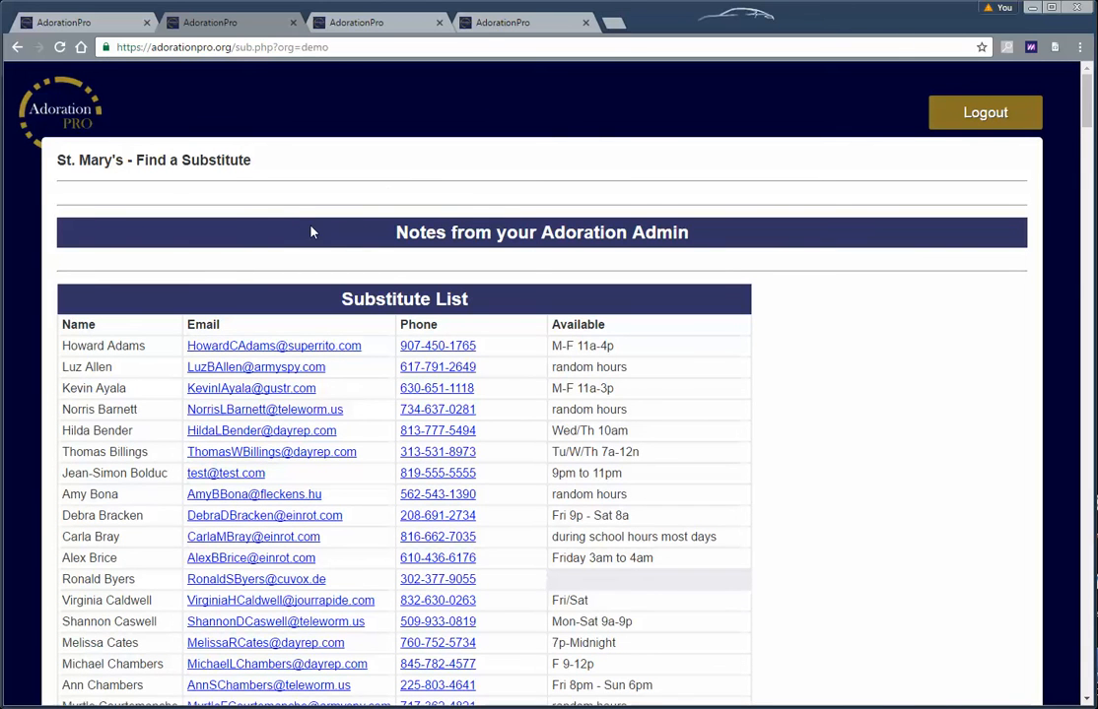
Back in Settings, set Auto Sub Request Feature to ON and save
left_click(73, 22)
scroll(284, 325, "down", 5)
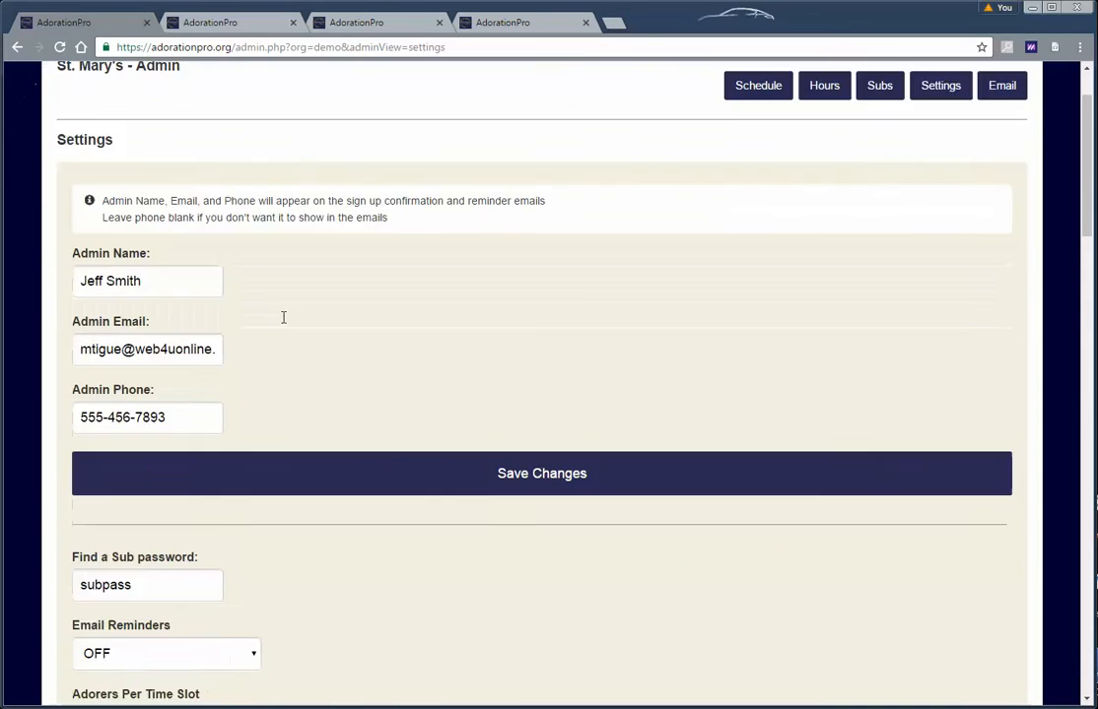
scroll(283, 345, "down", 3)
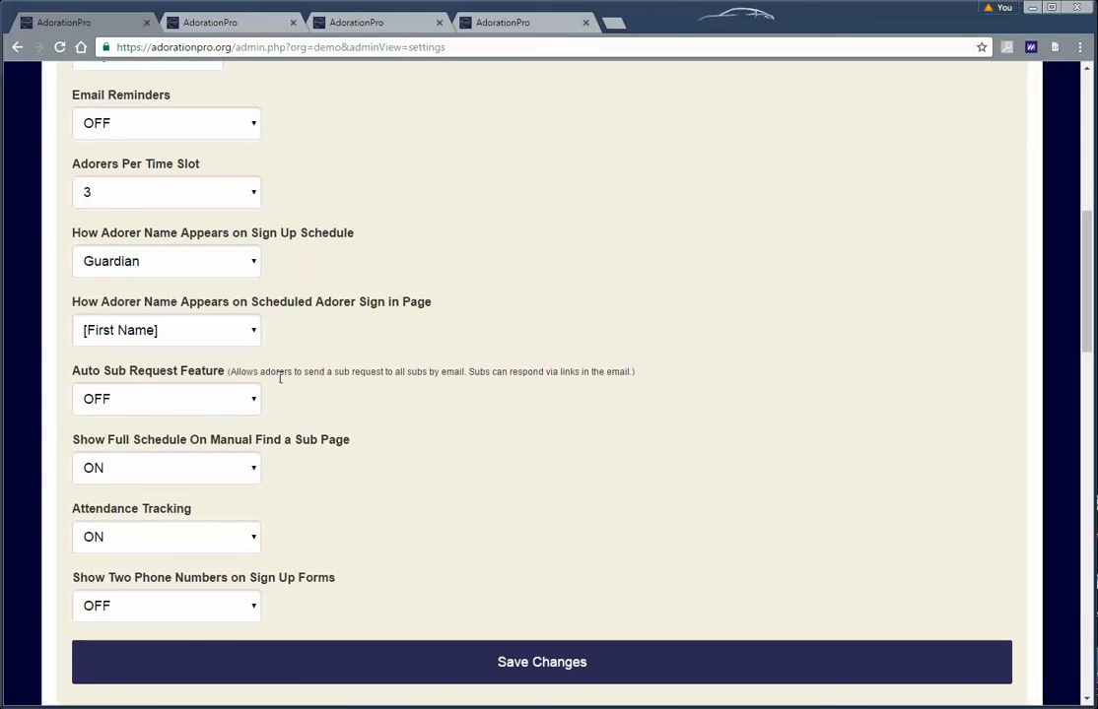
left_click(201, 399)
left_click(177, 425)
left_click(438, 662)
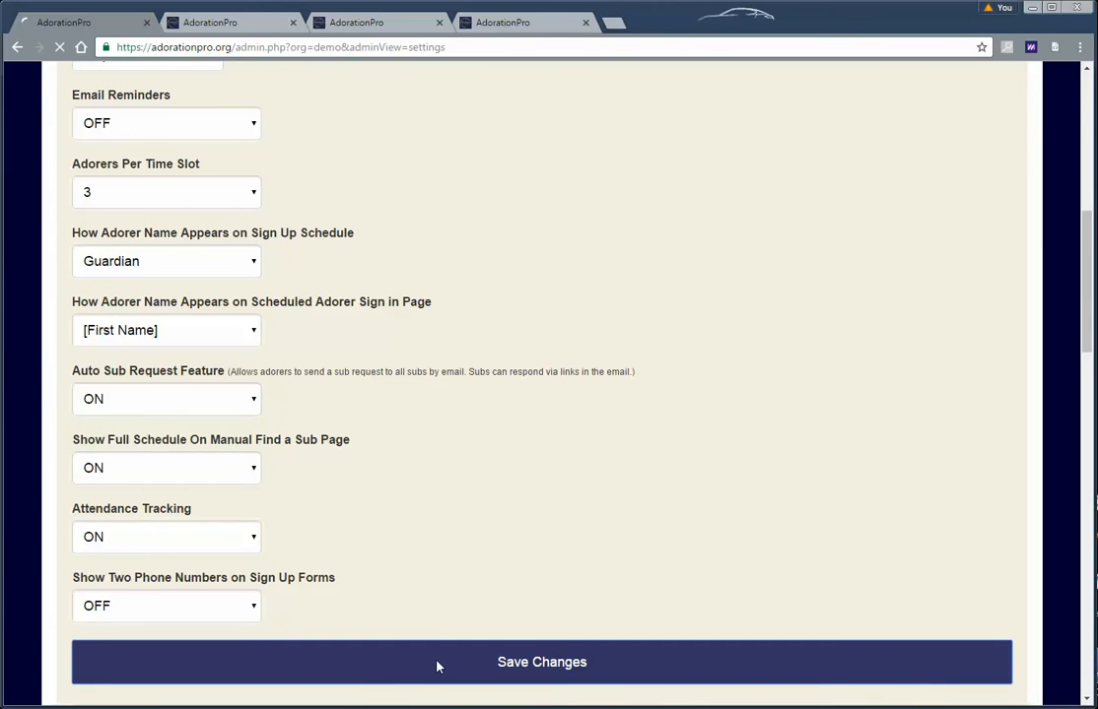
Reload the Find a Substitute page and sign in with the Find a Sub password
left_click(181, 27)
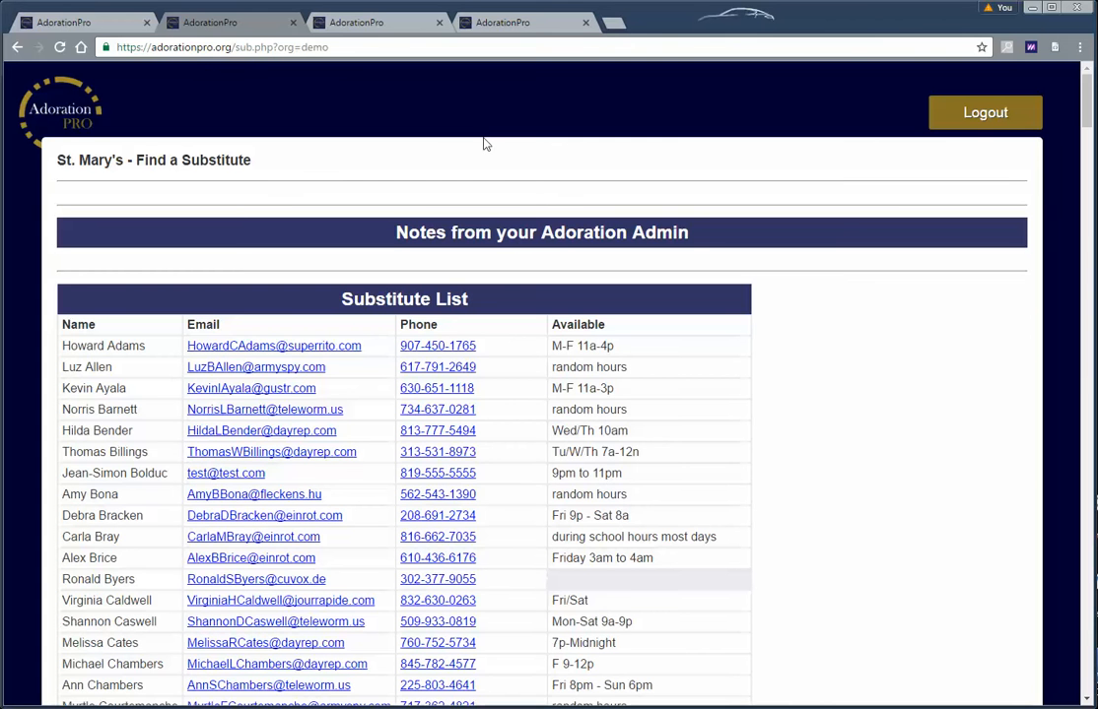
left_click(56, 44)
left_click(419, 339)
type("s")
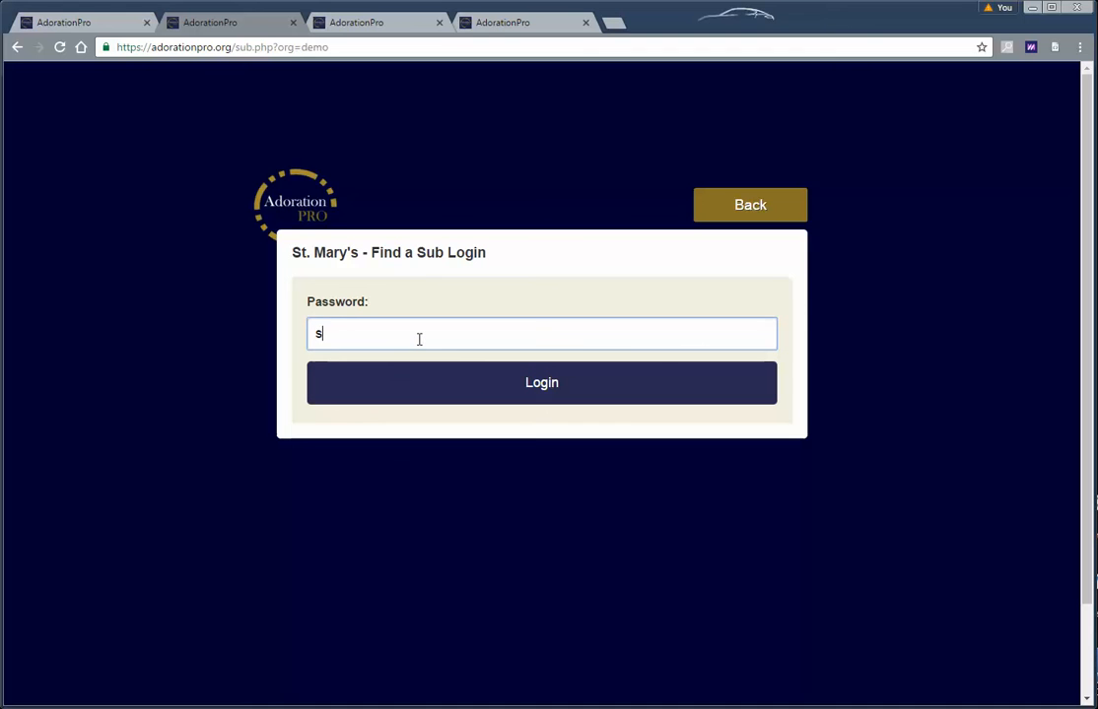
type("unb")
key("BackSpace")
key("BackSpace")
type("bpass")
key("Return")
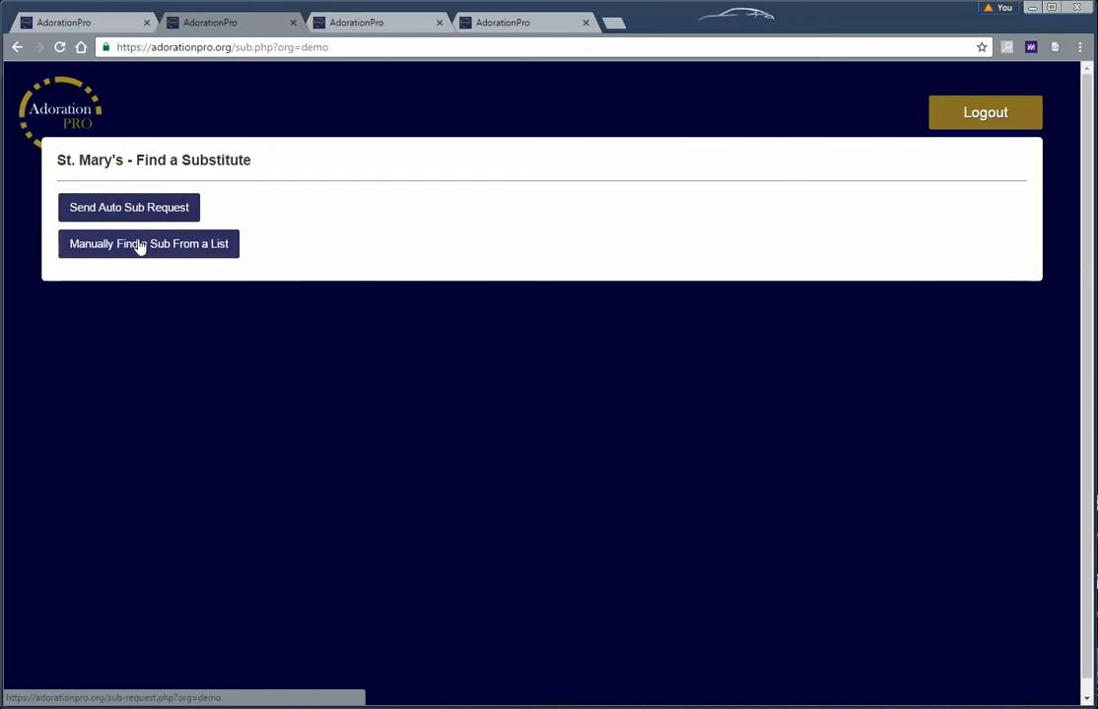
Open the Send Auto Sub Request form, then return to the admin Settings
left_click(143, 215)
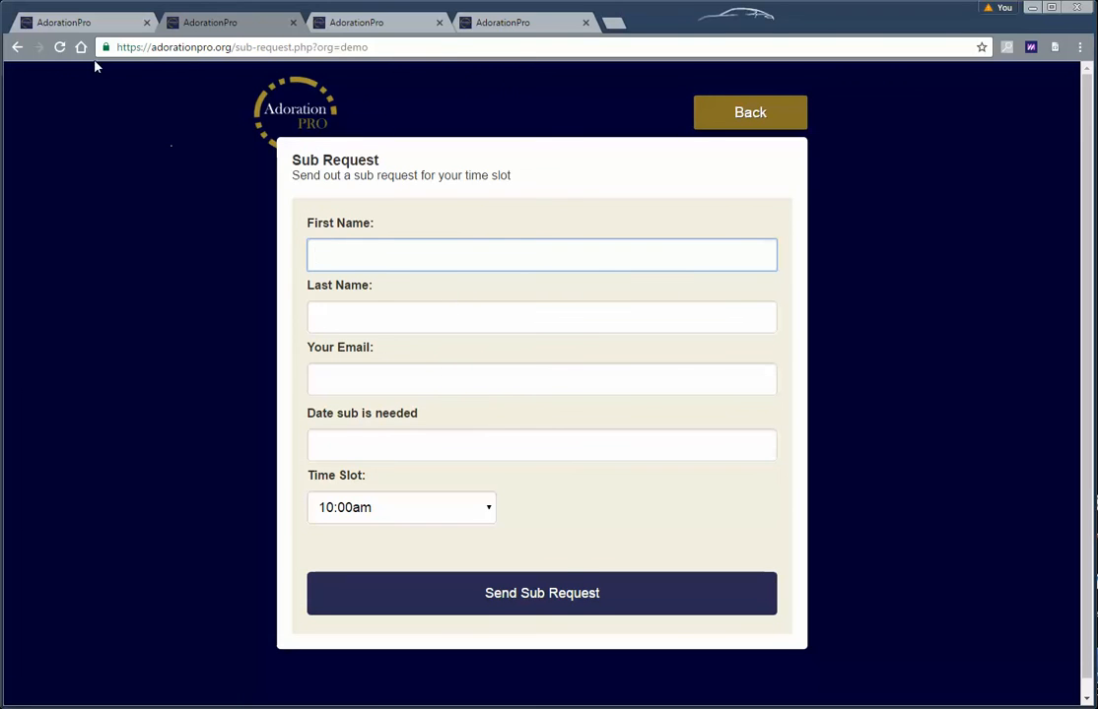
left_click(86, 25)
scroll(361, 414, "down", 4)
scroll(363, 419, "down", 4)
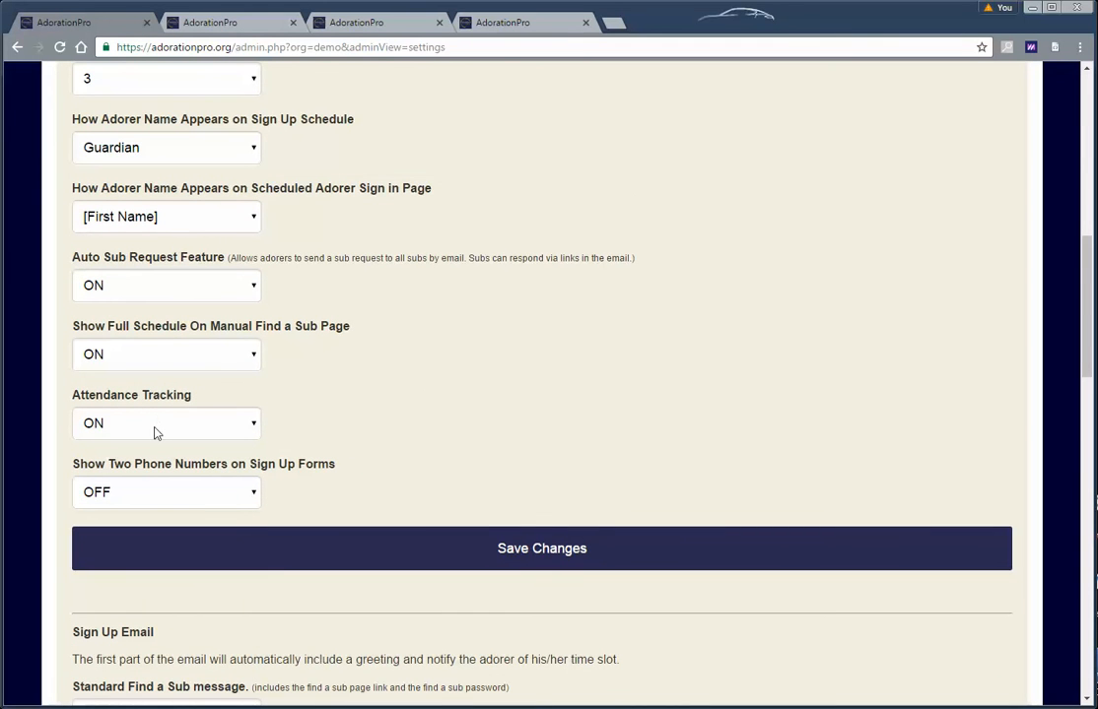
Show the ON/OFF options of Show Full Schedule On Manual Find a Sub Page, currently ON
left_click(163, 356)
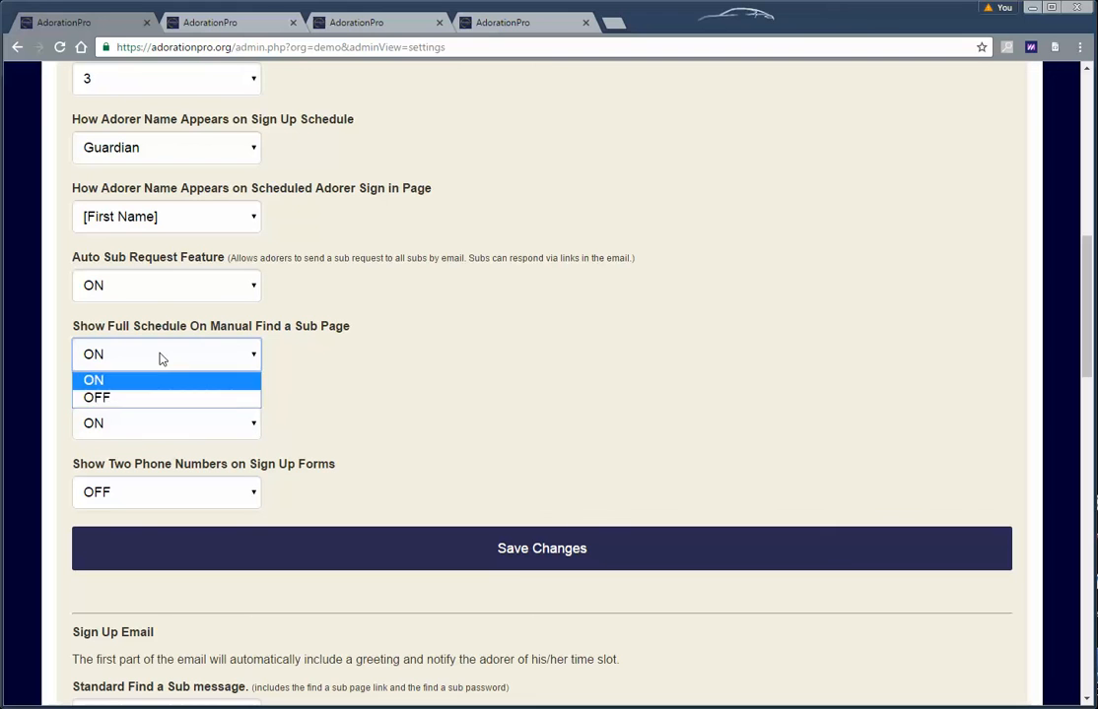
left_click(163, 357)
left_click(163, 357)
left_click(163, 358)
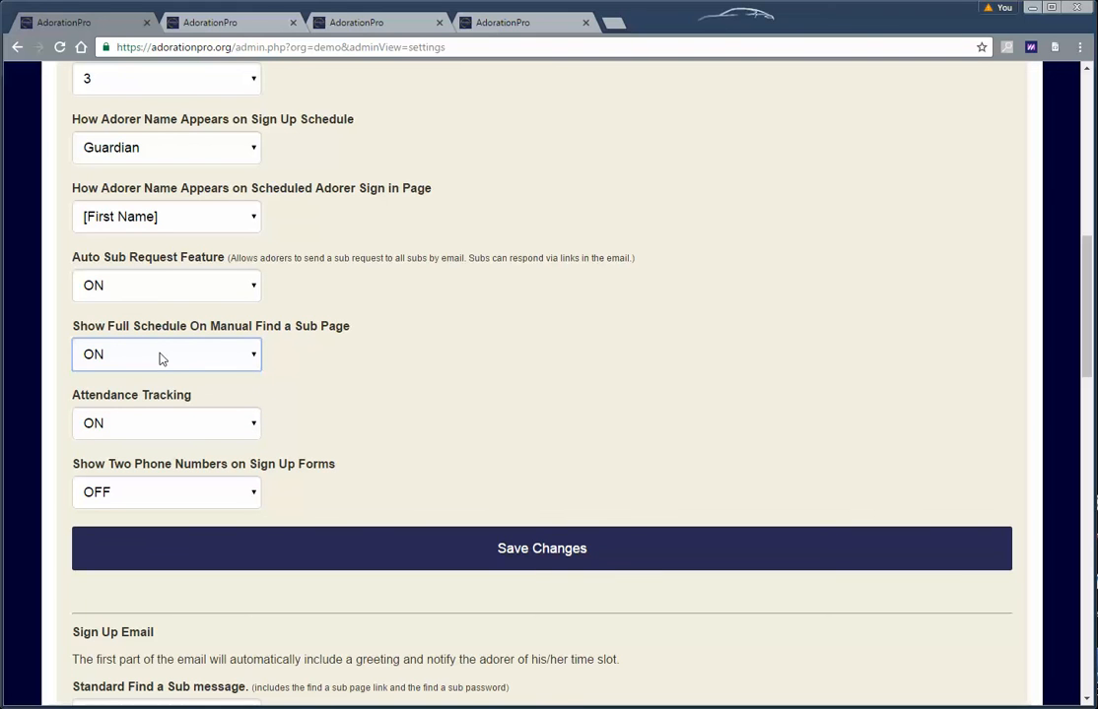
left_click(163, 358)
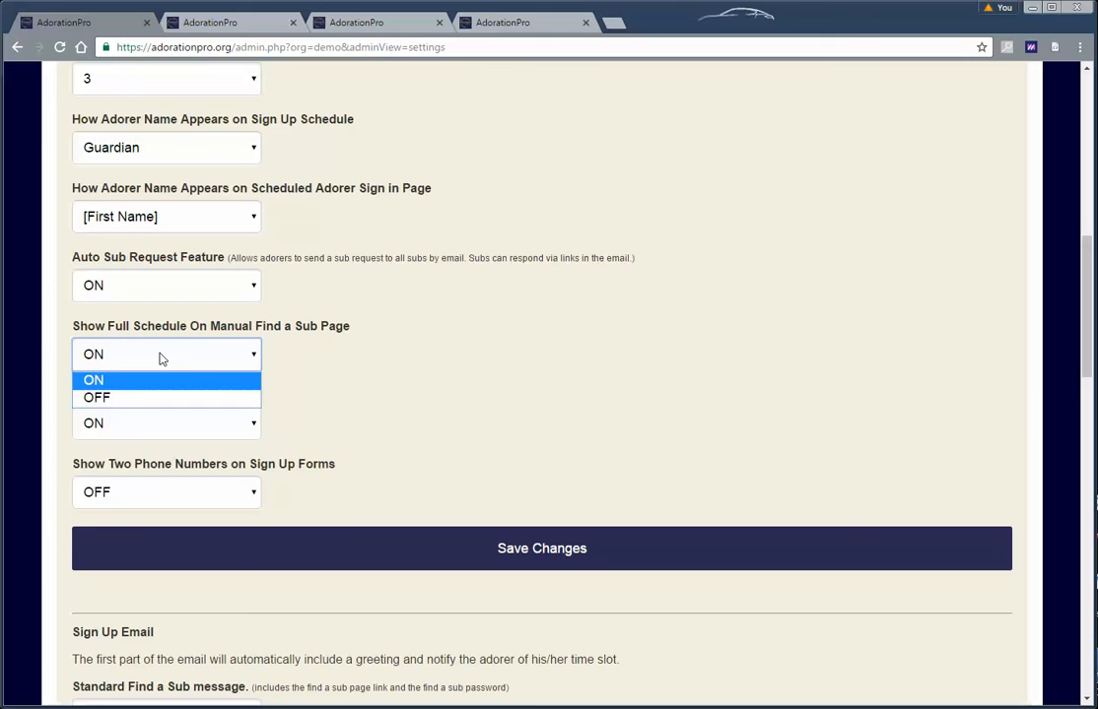
Review the settings: Show Full Schedule stays ON, Attendance Tracking ON, Show Two Phone Numbers OFF
left_click(162, 357)
scroll(345, 387, "down", 1)
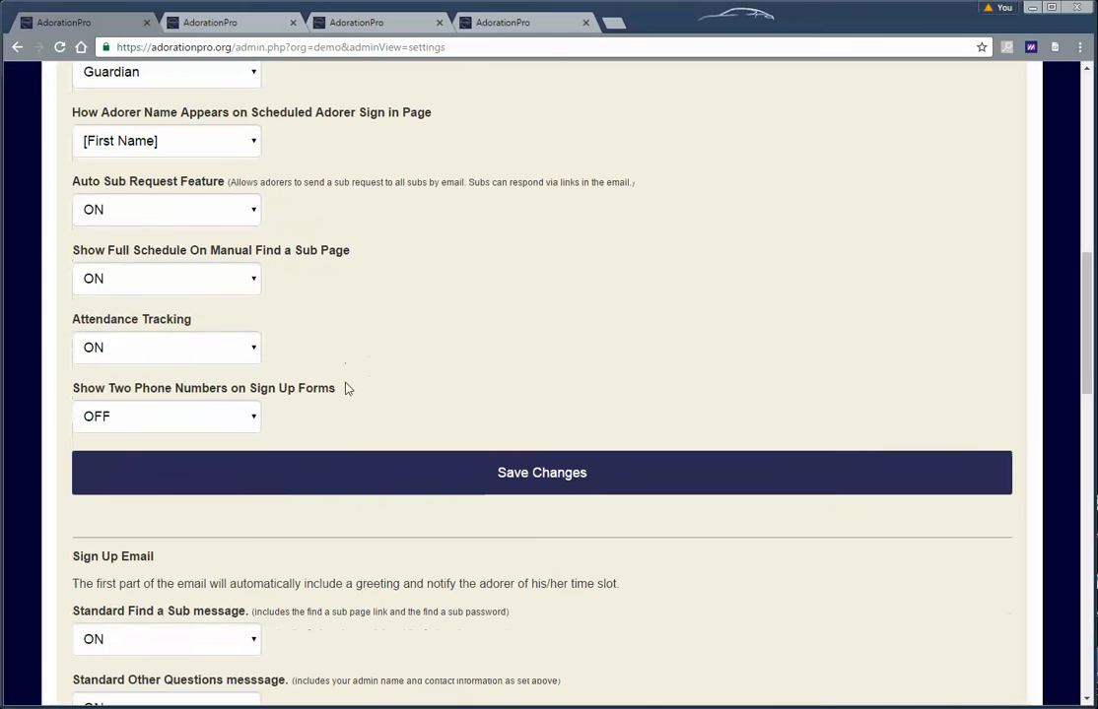
left_click(177, 357)
left_click(178, 358)
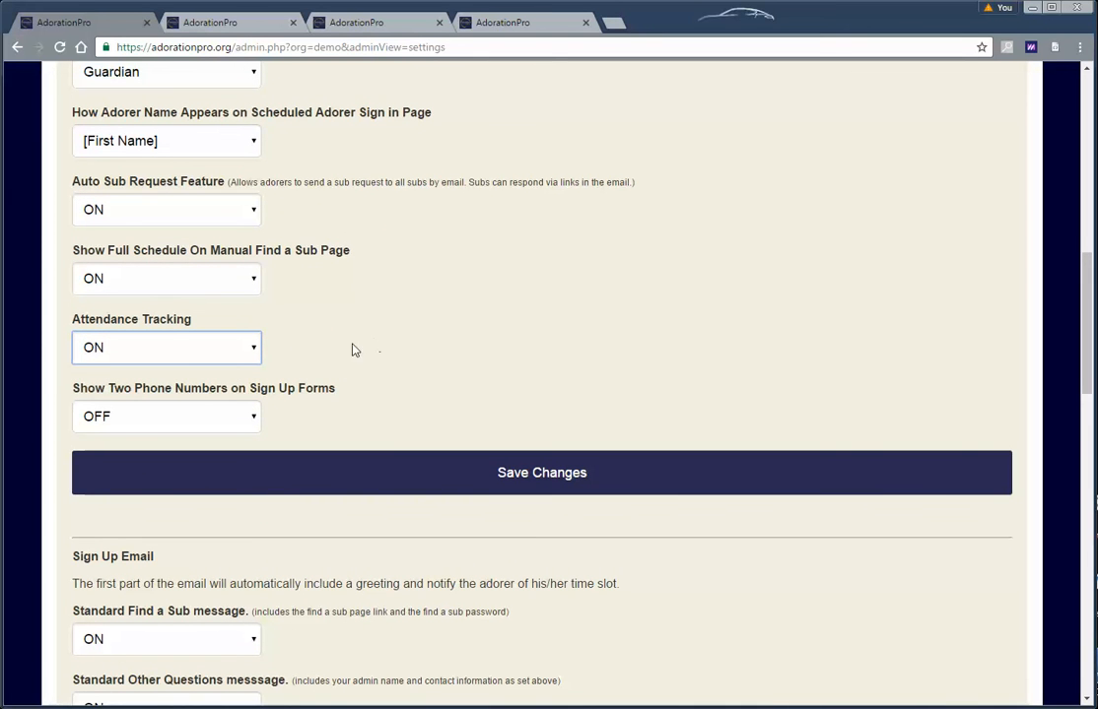
left_click(231, 354)
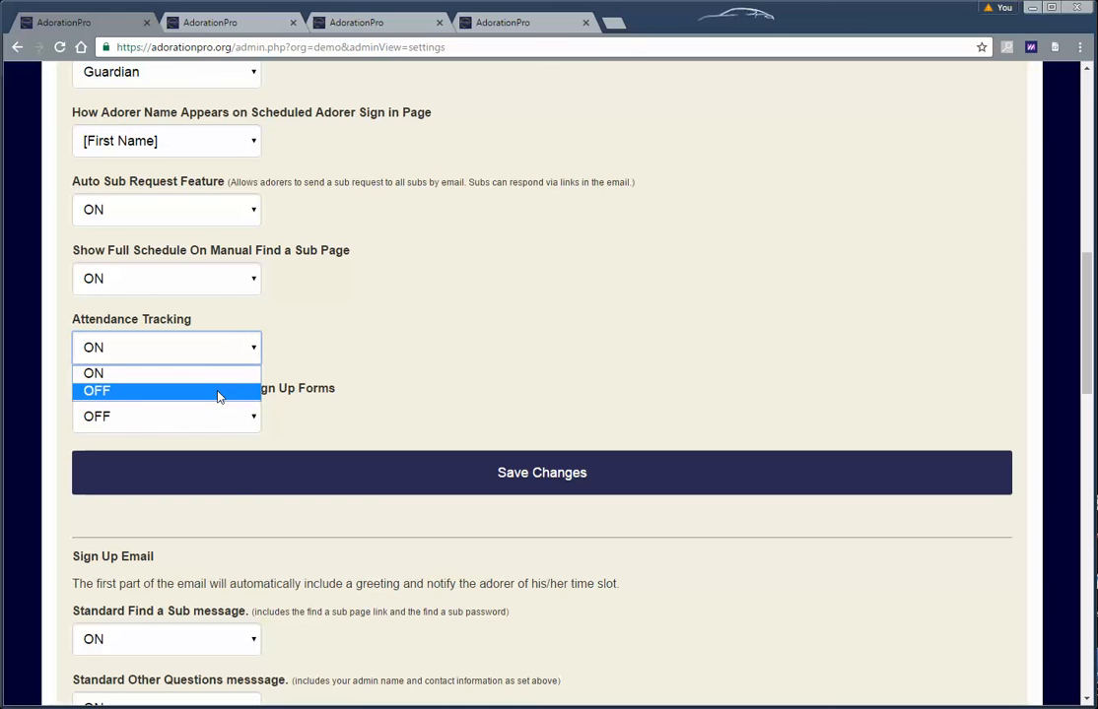
left_click(380, 329)
scroll(383, 331, "down", 2)
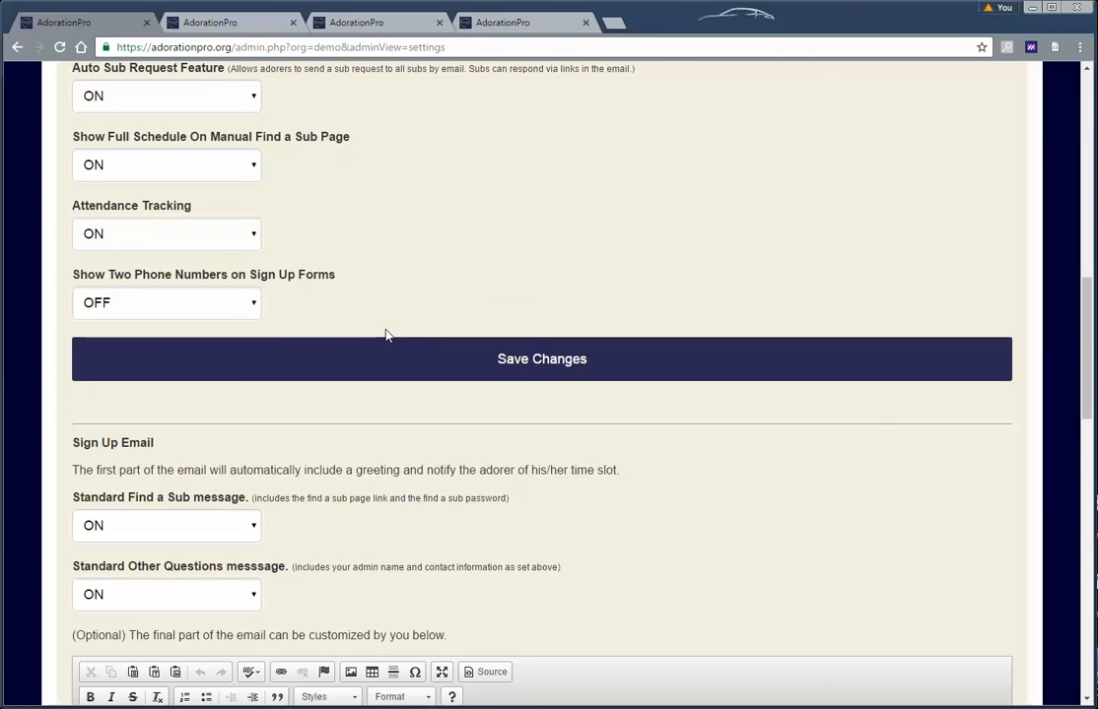
left_click(211, 309)
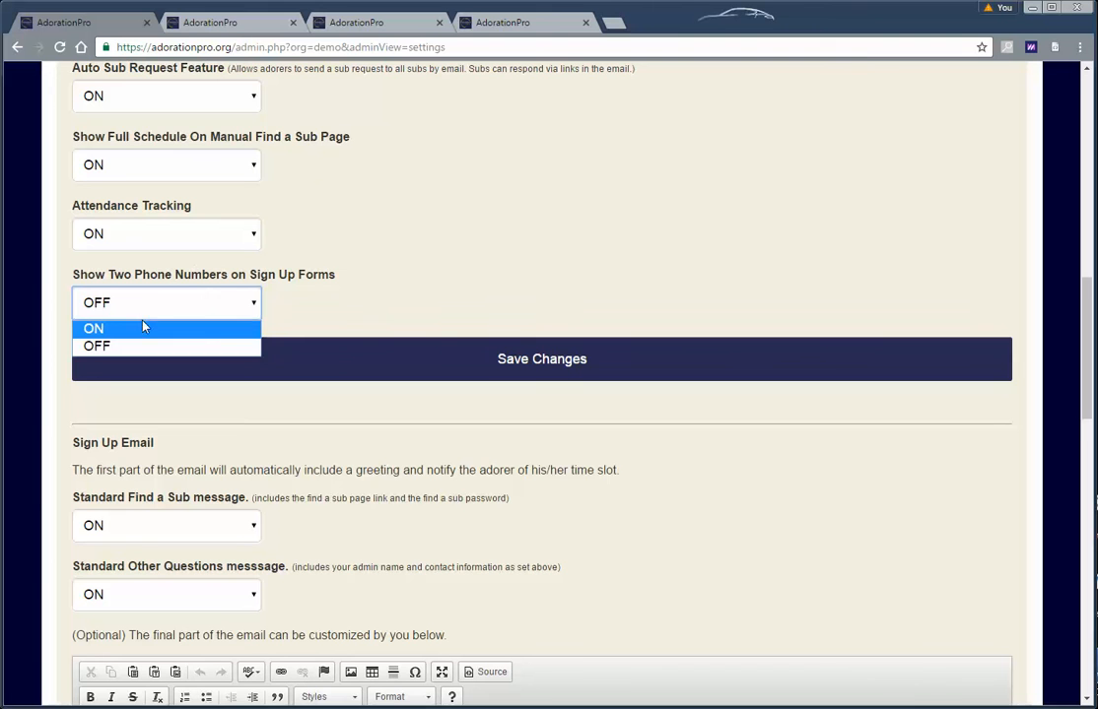
left_click(375, 298)
Look over the Standard Find a Sub message choices and leave the Other Questions message ON
scroll(438, 328, "down", 4)
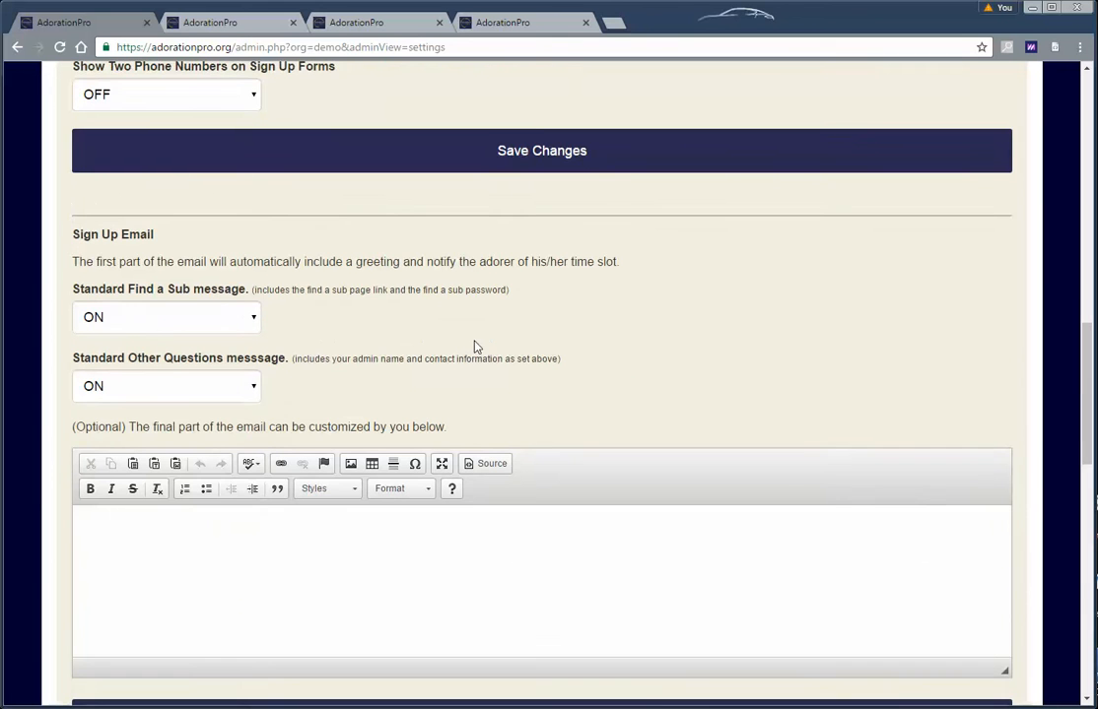
scroll(475, 344, "down", 2)
scroll(524, 345, "up", 1)
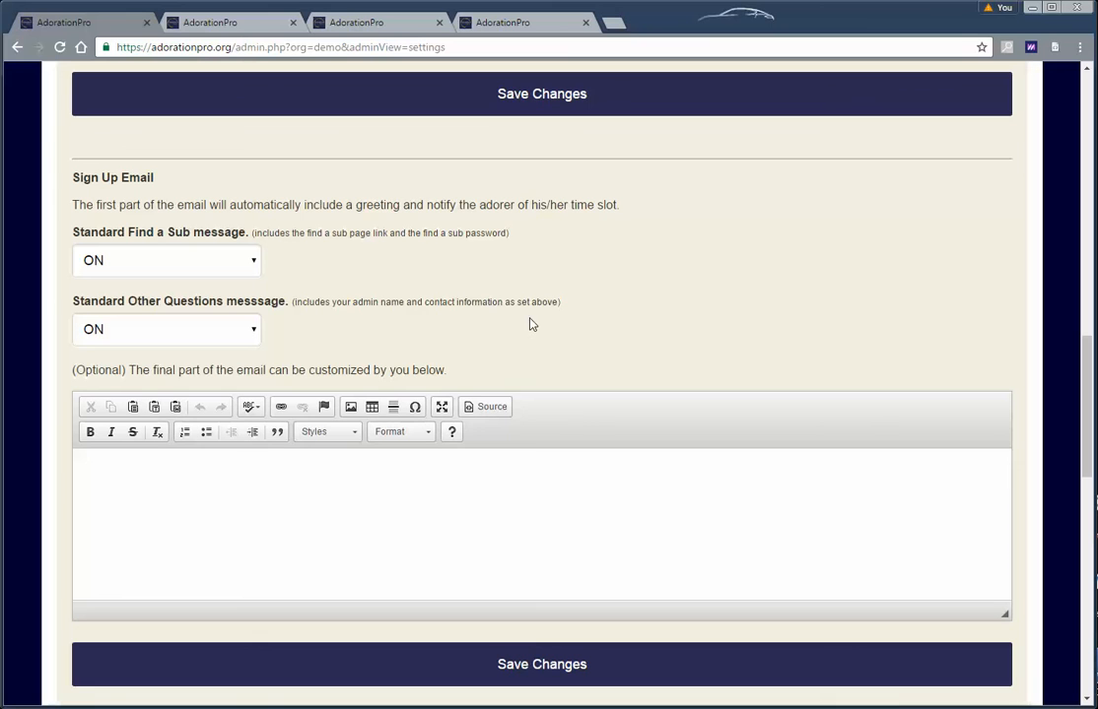
left_click(193, 276)
left_click(203, 269)
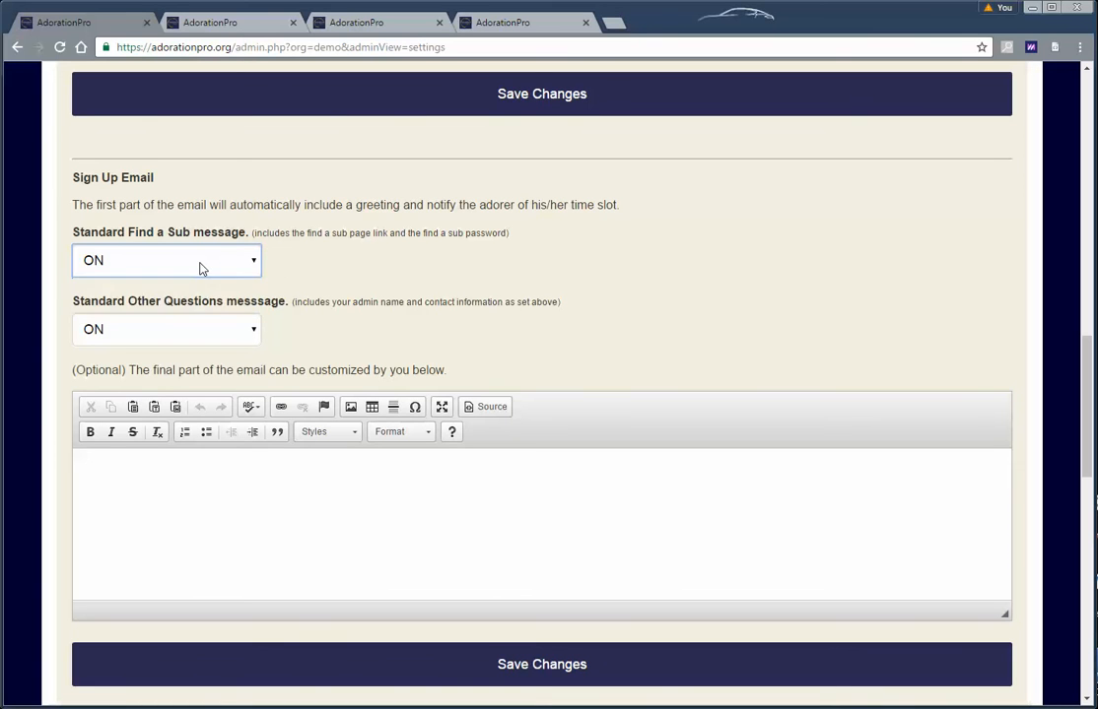
left_click(203, 269)
left_click(202, 269)
left_click(192, 335)
left_click(192, 335)
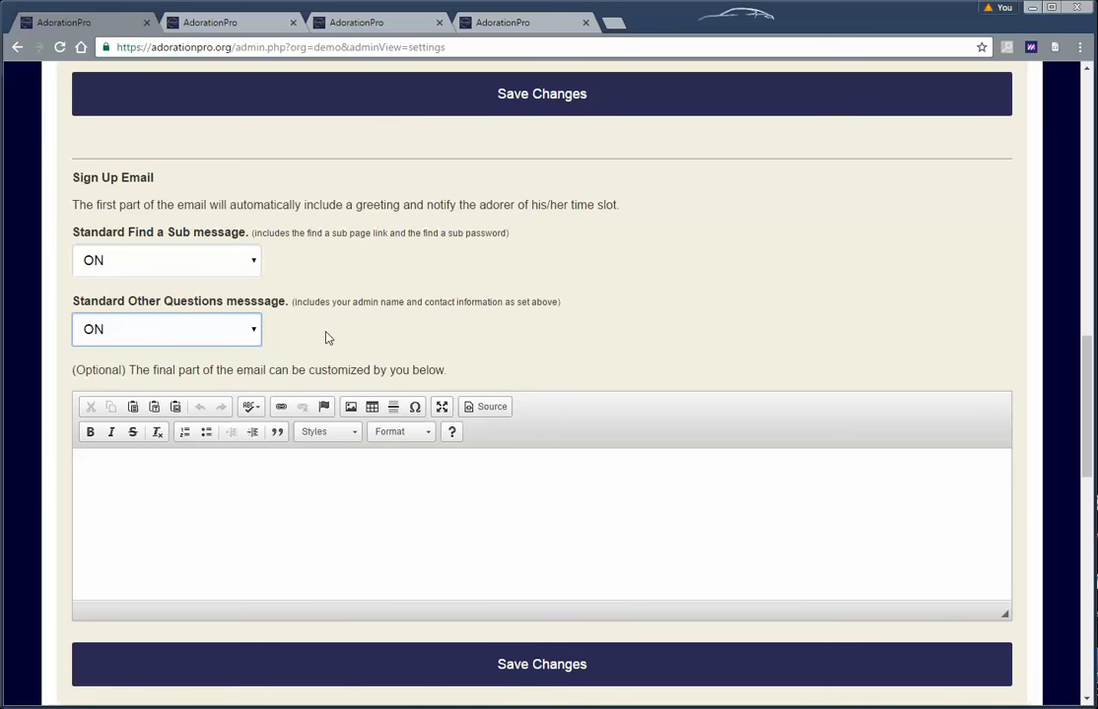
left_click(216, 335)
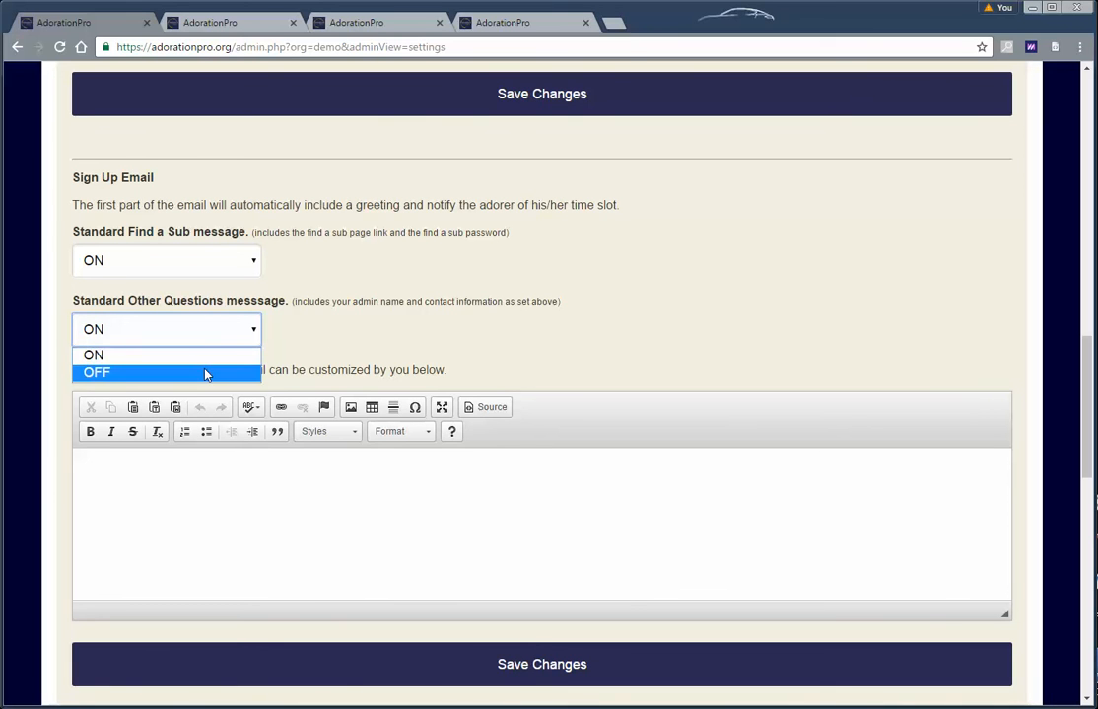
left_click(351, 329)
Click into the optional custom email text, then view the sample Adoration Sign Up email in Gmail
left_click(224, 261)
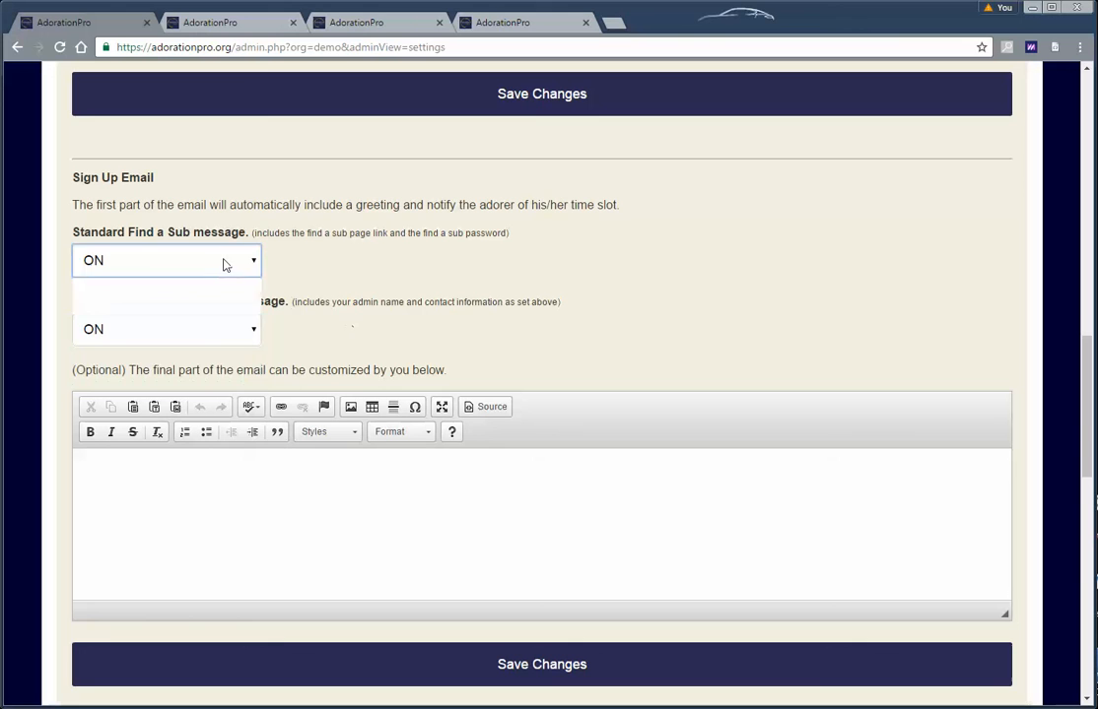
left_click(328, 281)
left_click(260, 478)
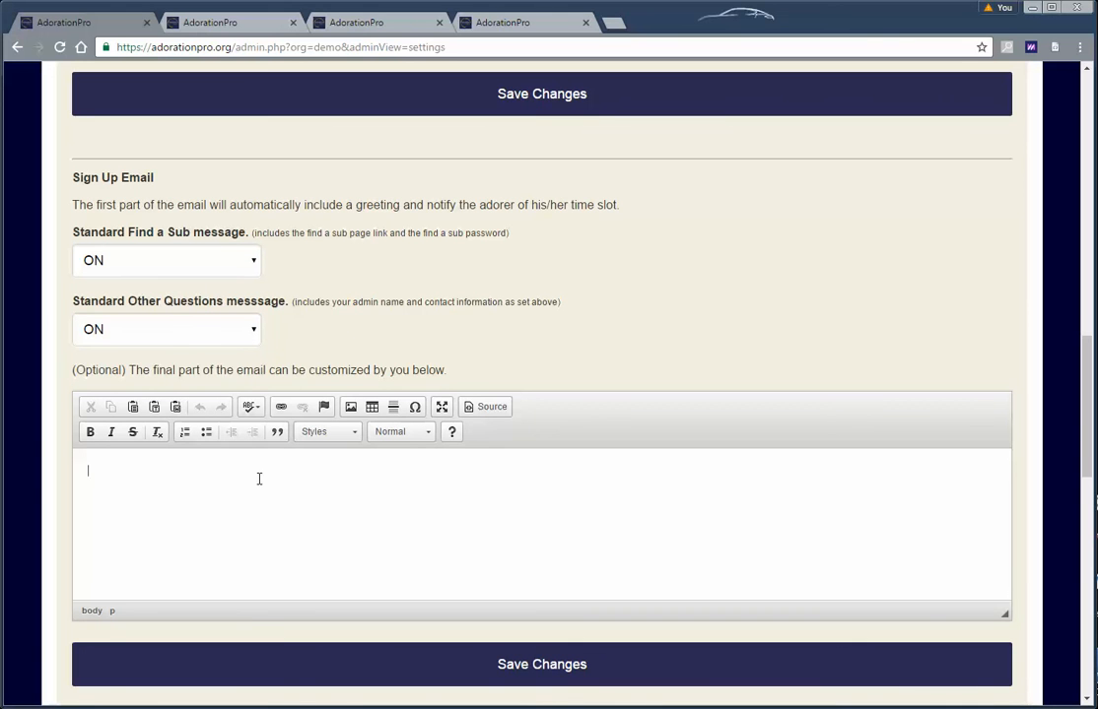
left_click(165, 264)
left_click(148, 284)
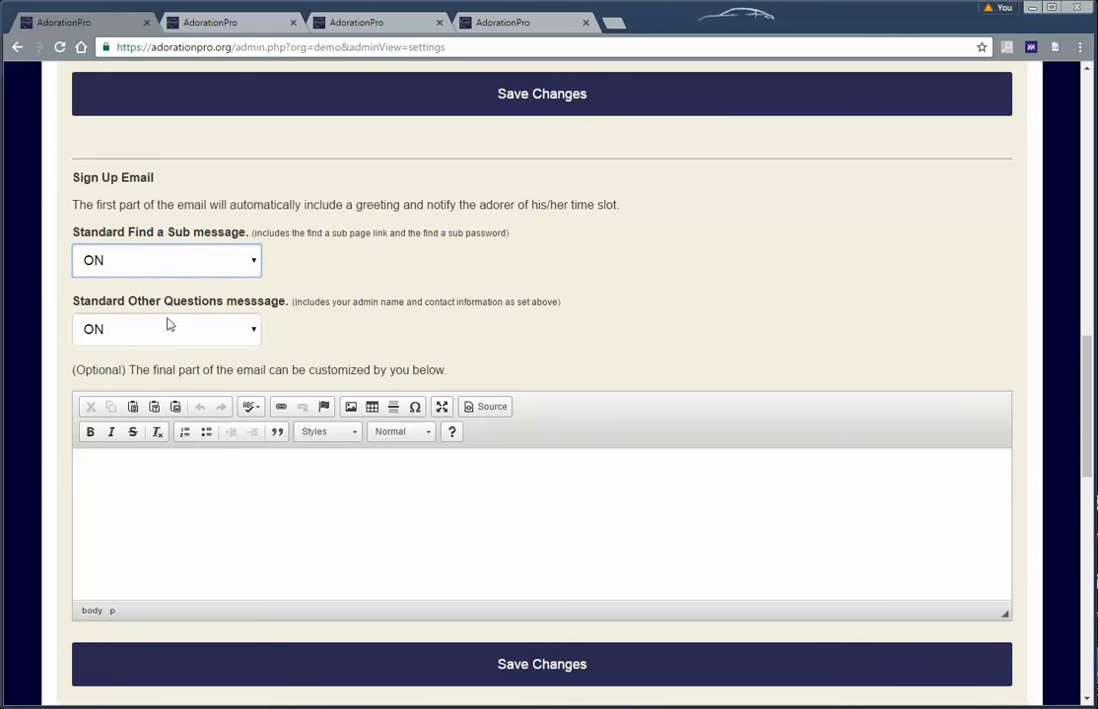
left_click(141, 471)
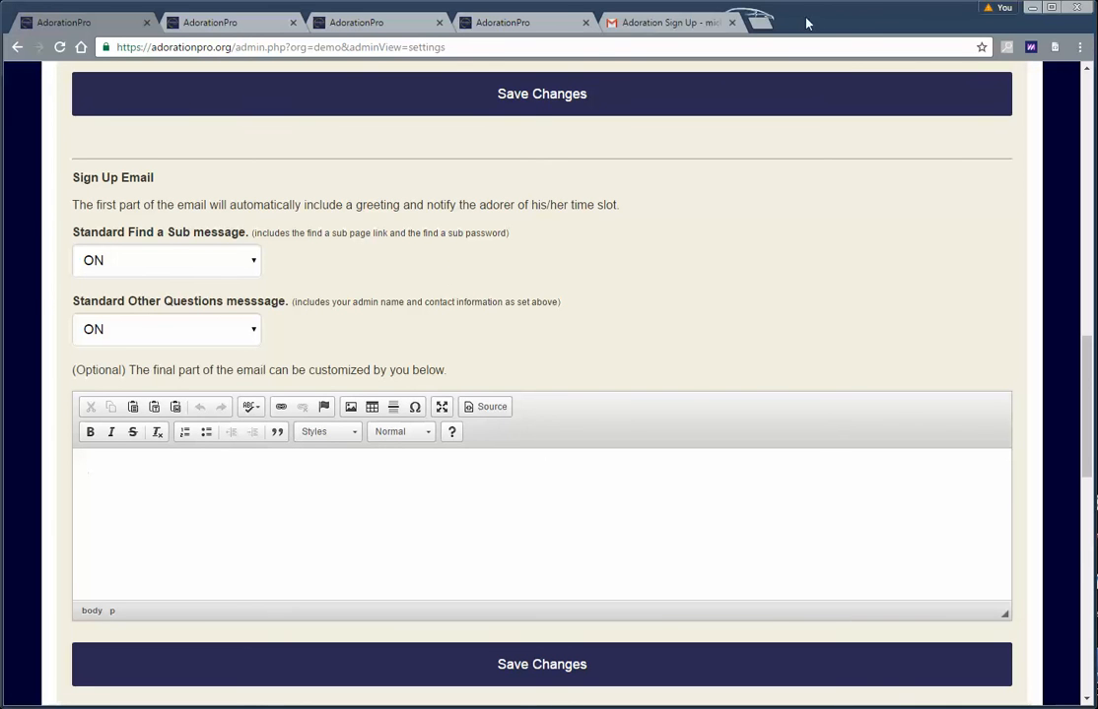
left_click(641, 22)
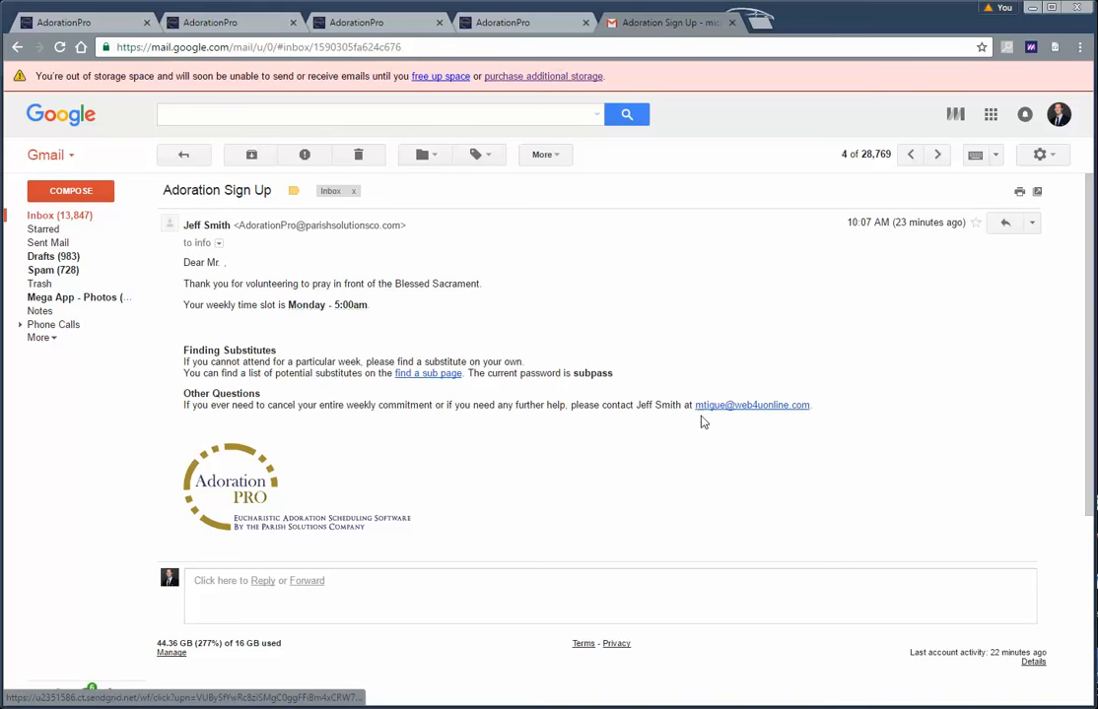
Compare the email settings with the received sign-up email, ending at the Reminder Email options
left_click(75, 22)
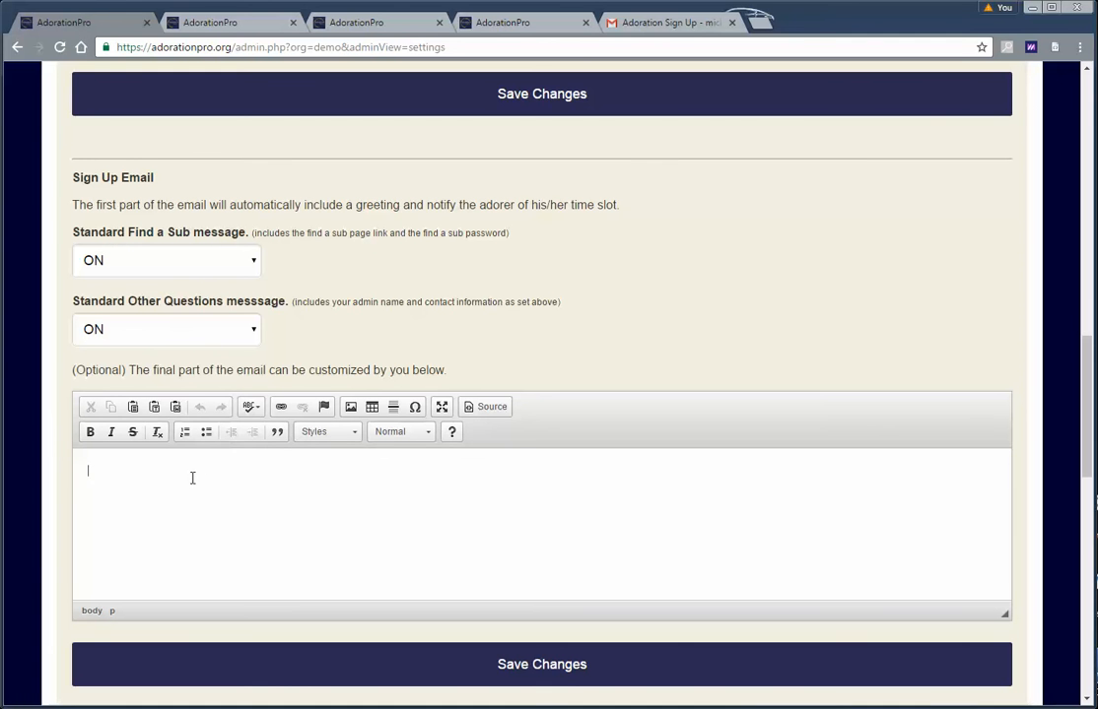
scroll(187, 480, "down", 2)
scroll(215, 465, "down", 2)
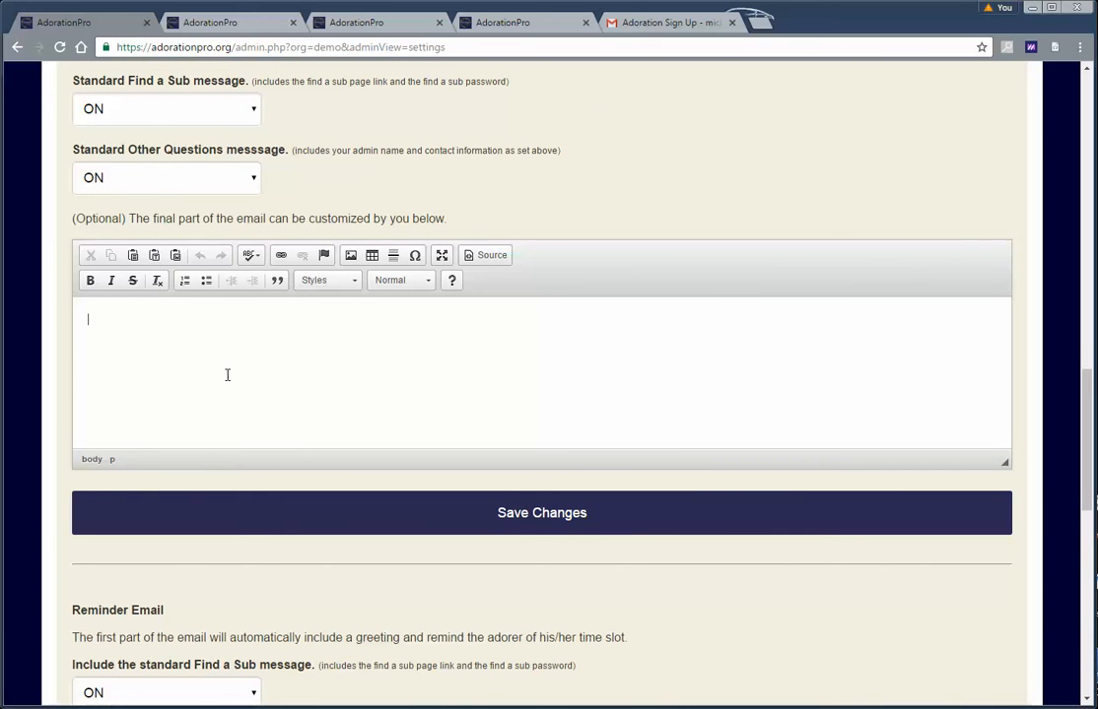
scroll(226, 374, "up", 1)
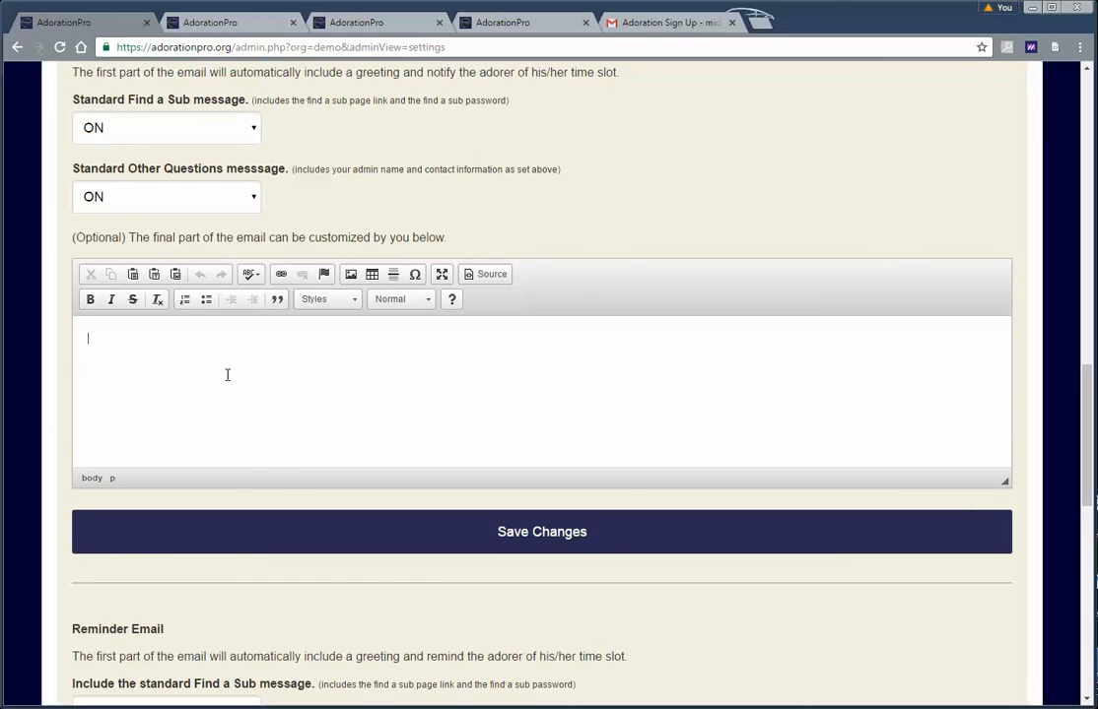
scroll(226, 375, "down", 2)
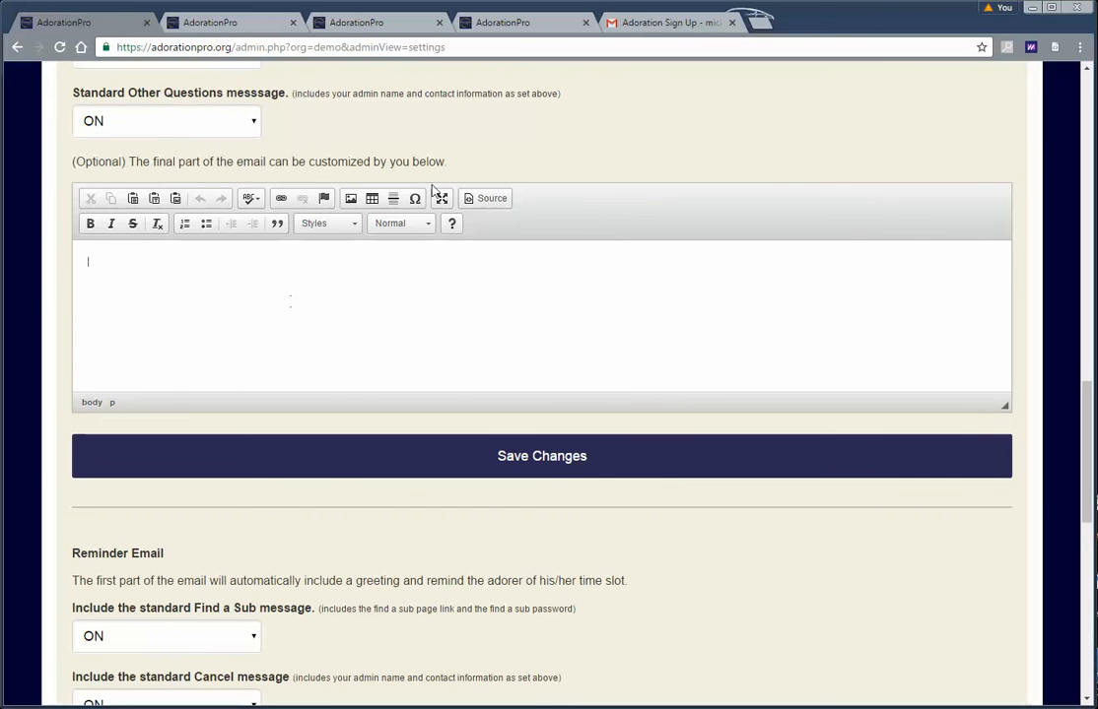
left_click(623, 23)
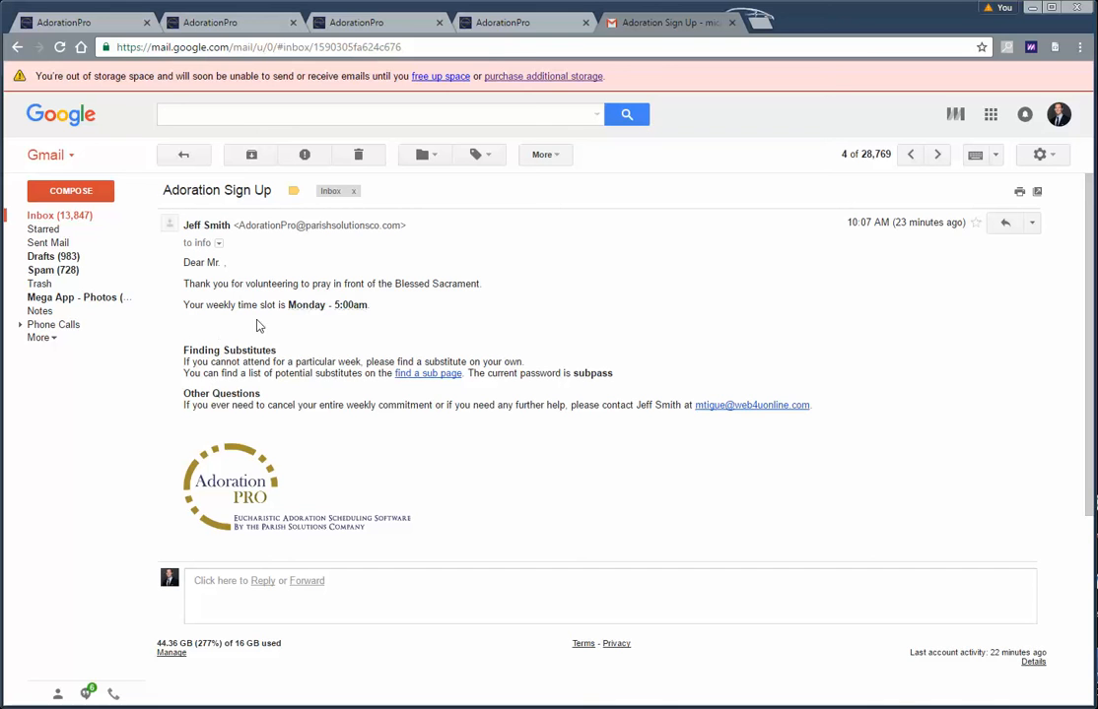
left_click(80, 23)
scroll(349, 353, "down", 4)
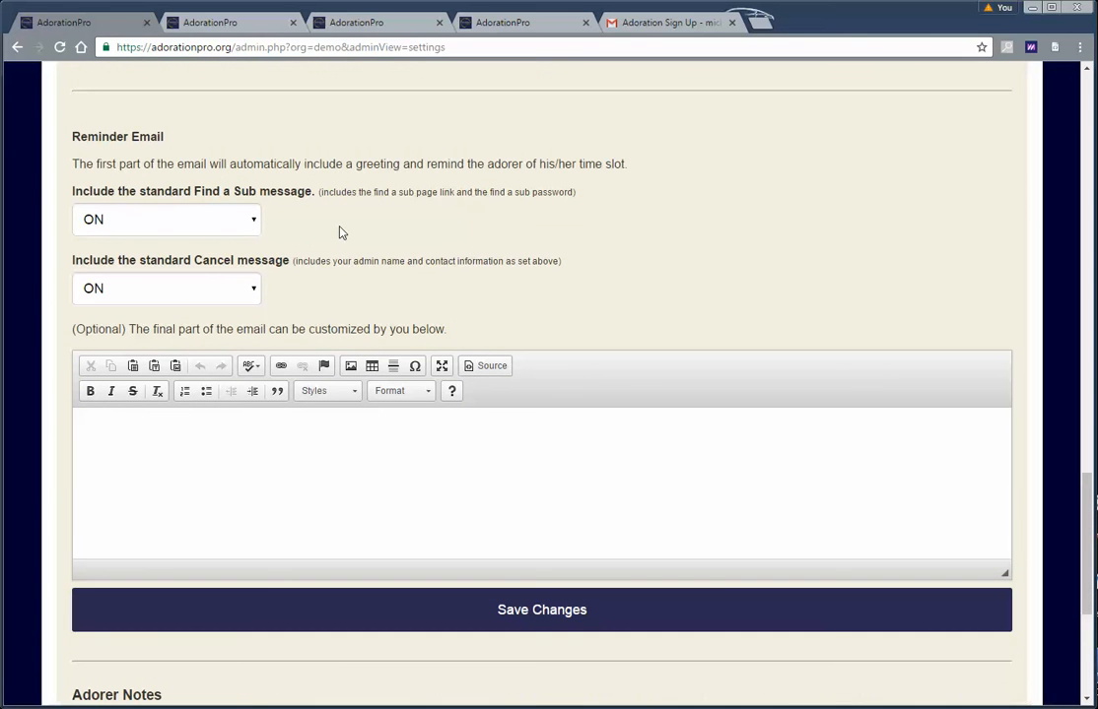
left_click(645, 24)
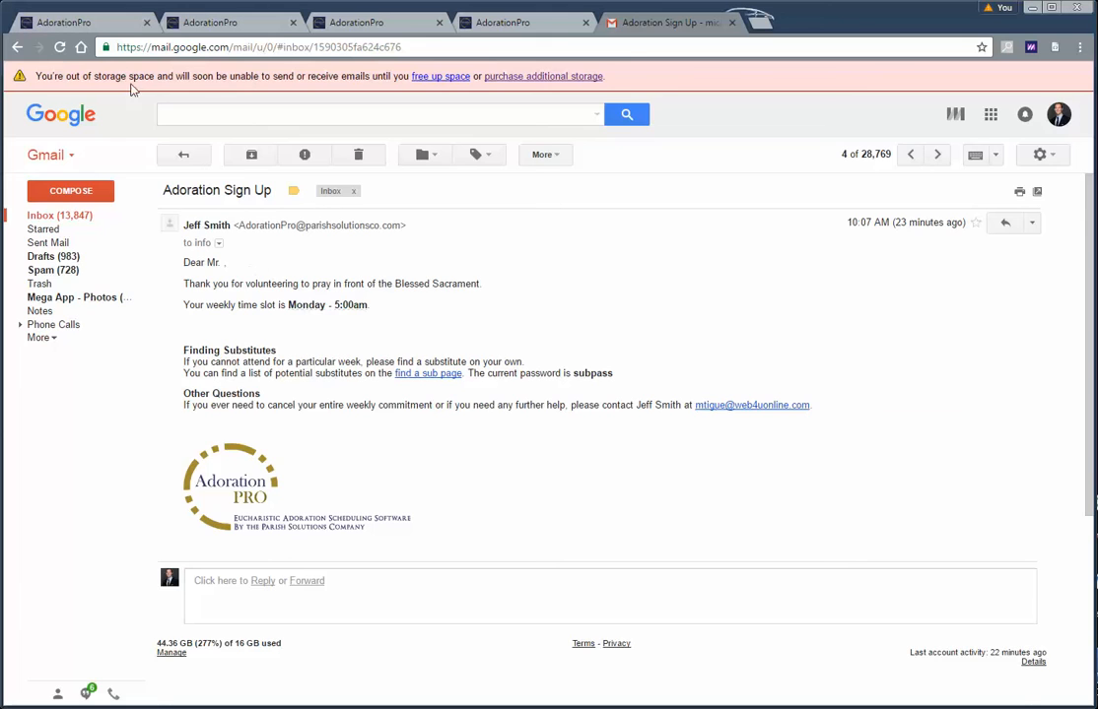
left_click(89, 25)
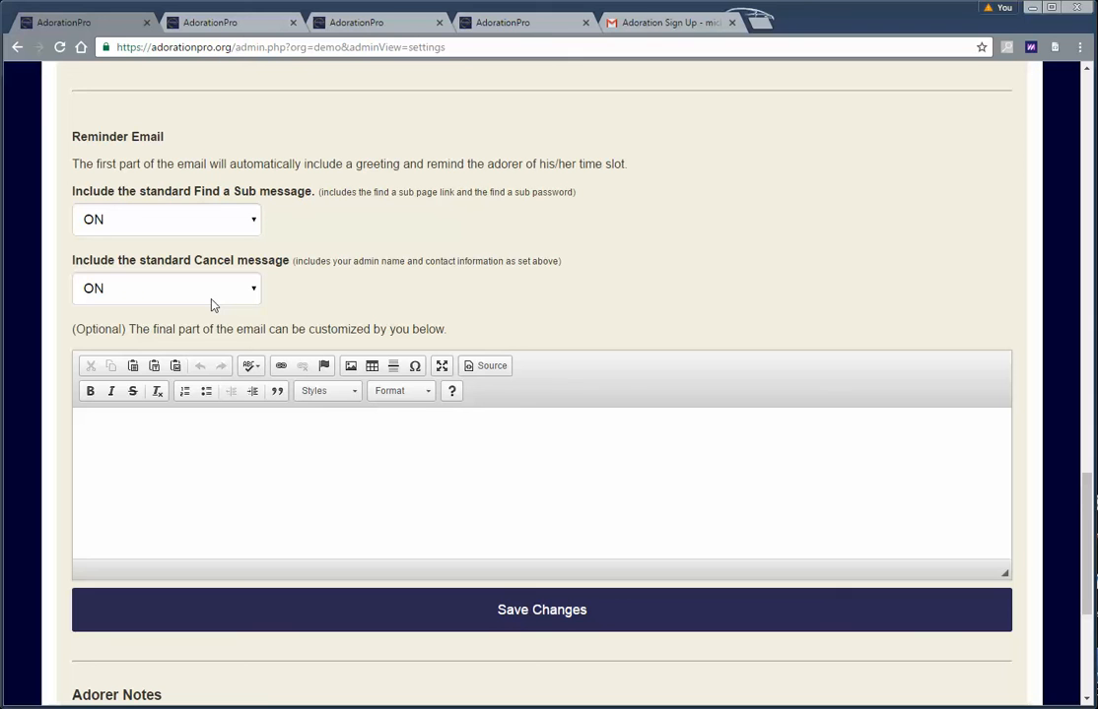
left_click(212, 301)
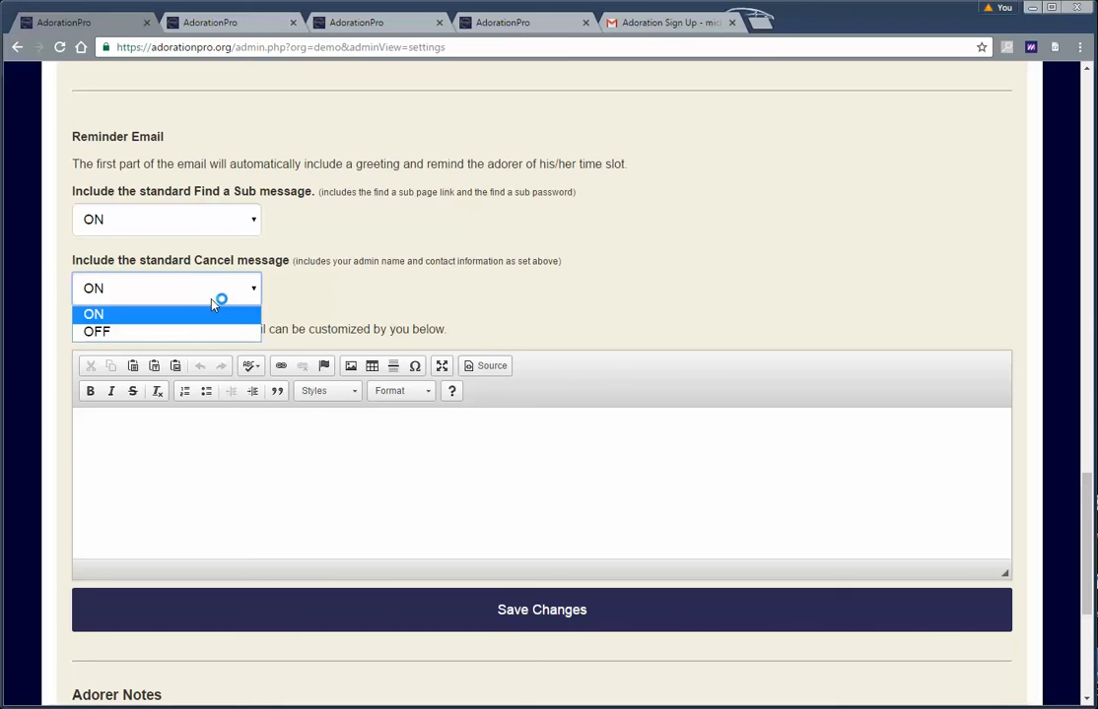
left_click(375, 291)
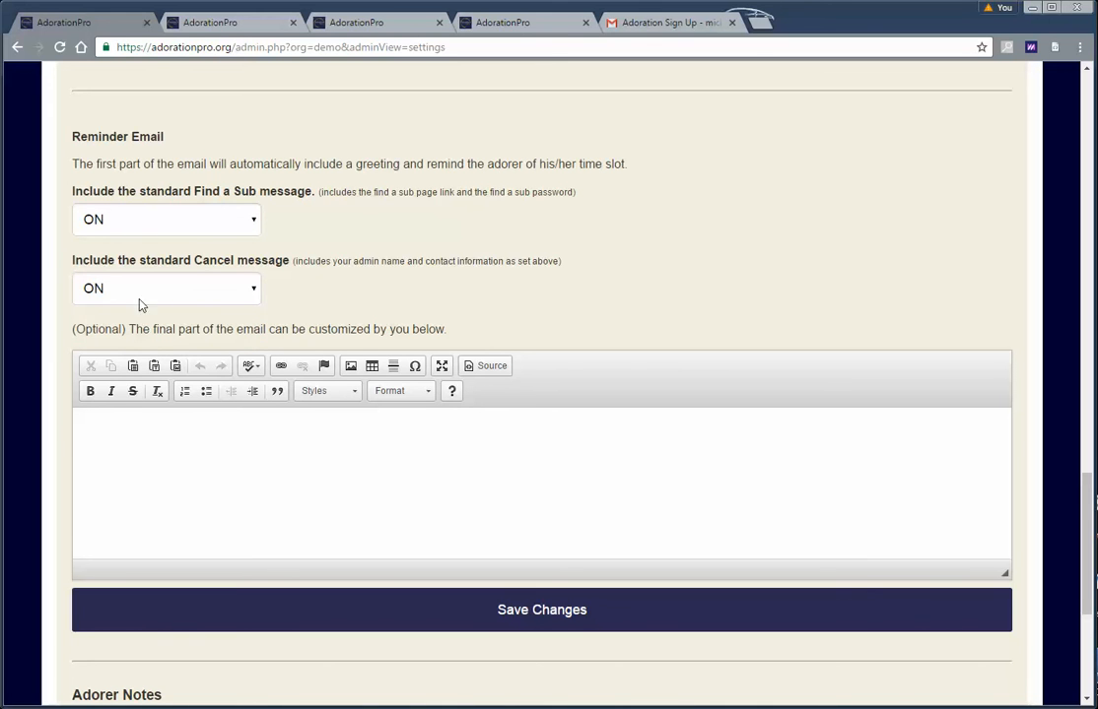
left_click(152, 427)
left_click(190, 291)
left_click(136, 443)
scroll(162, 406, "down", 1)
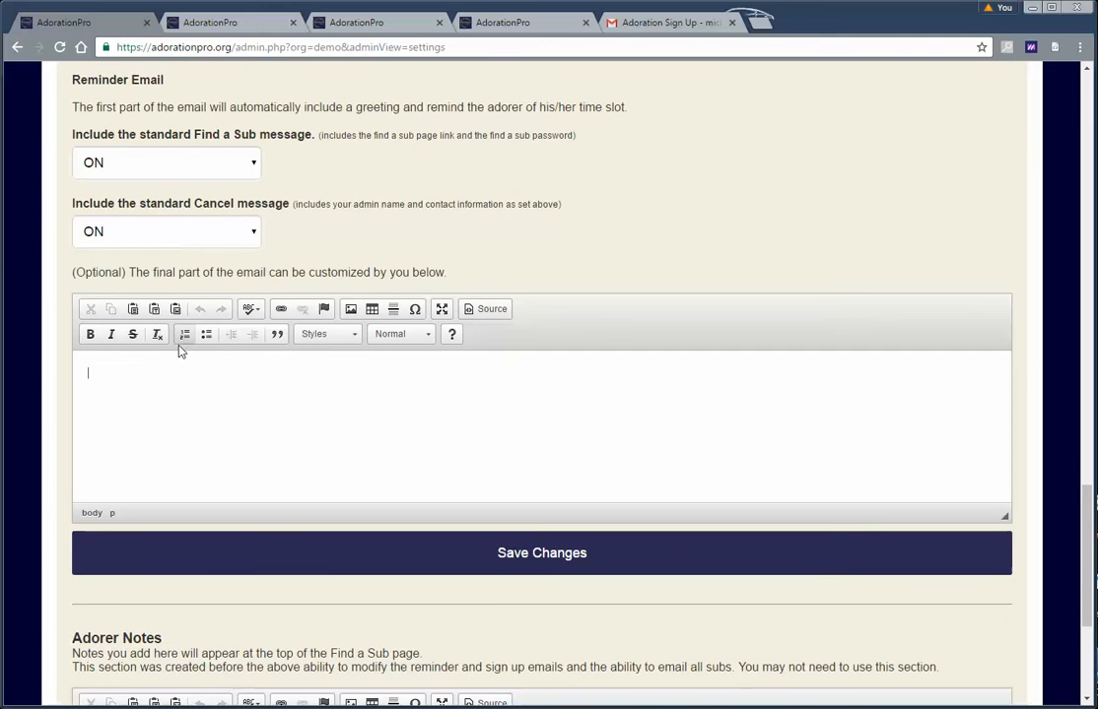
scroll(148, 384, "down", 1)
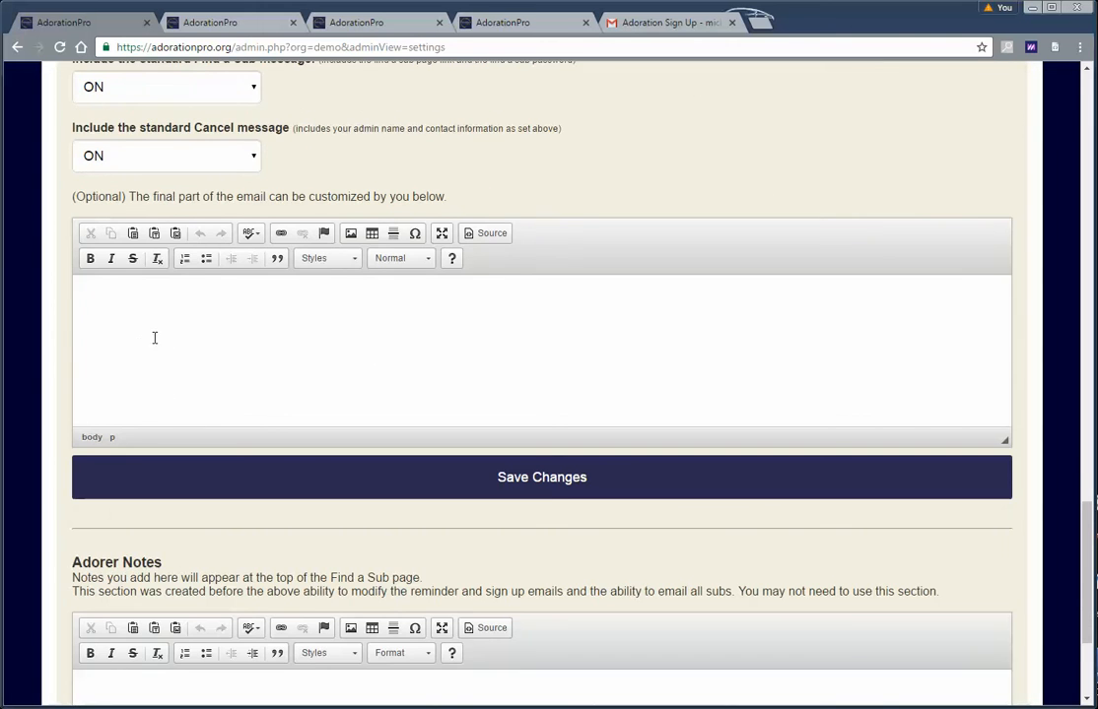
scroll(172, 345, "up", 1)
scroll(192, 353, "down", 5)
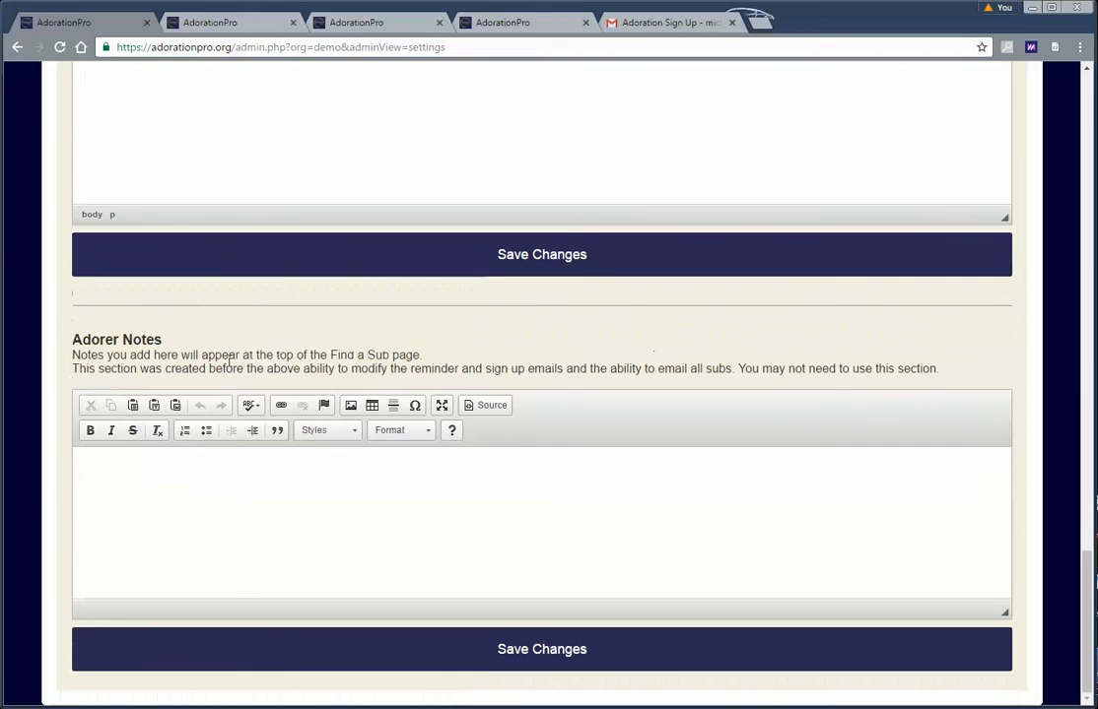
left_click(204, 481)
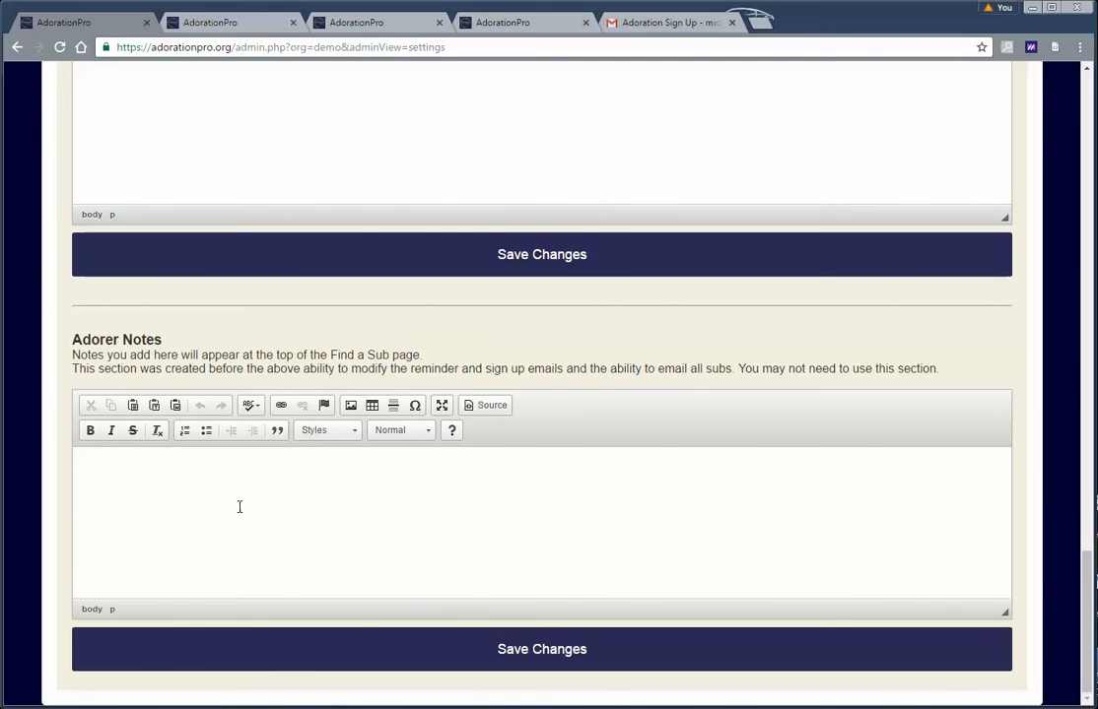
scroll(239, 507, "up", 2)
scroll(228, 552, "down", 2)
scroll(220, 522, "up", 5)
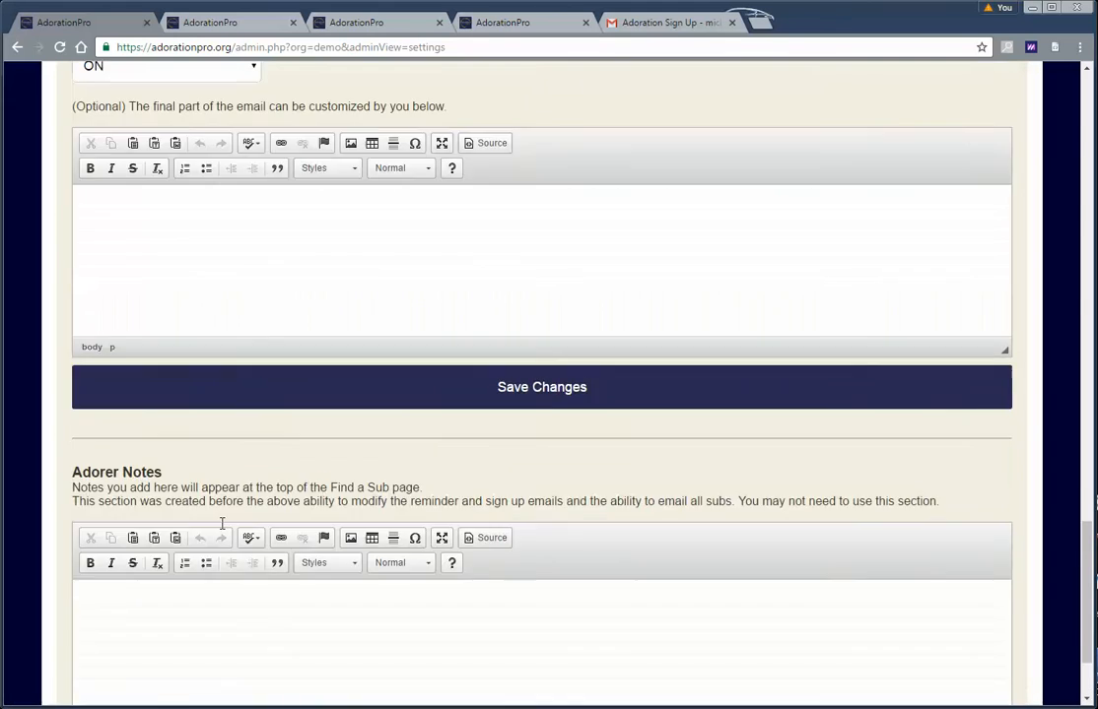
scroll(246, 540, "up", 6)
scroll(270, 409, "down", 7)
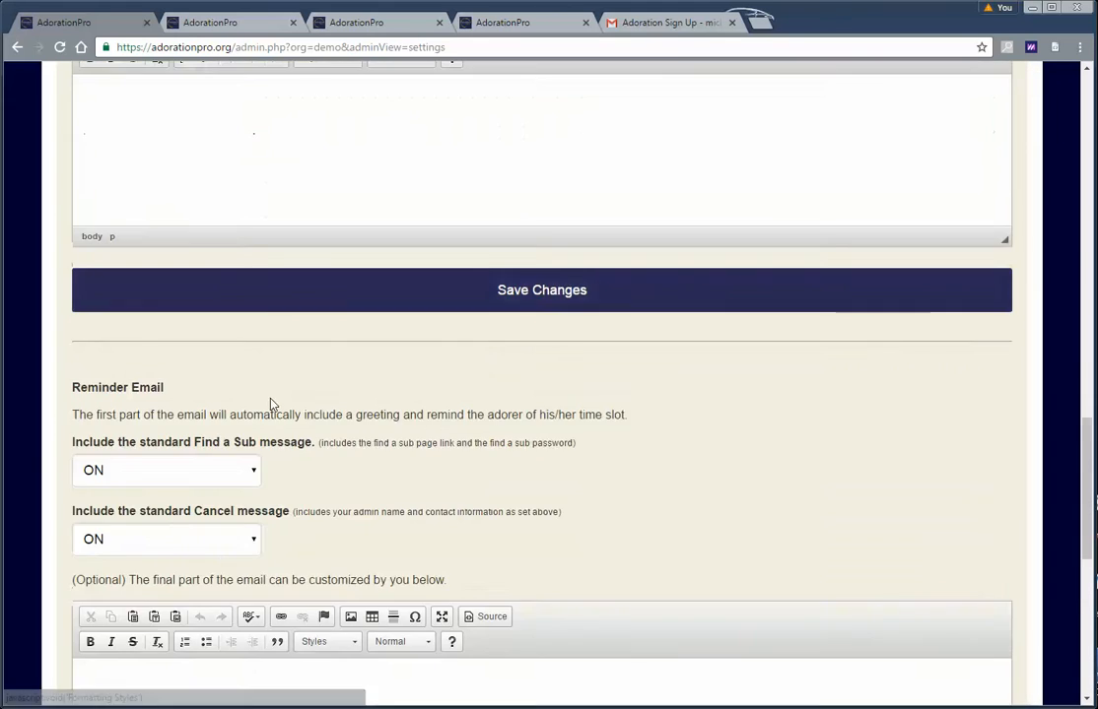
scroll(263, 451, "down", 5)
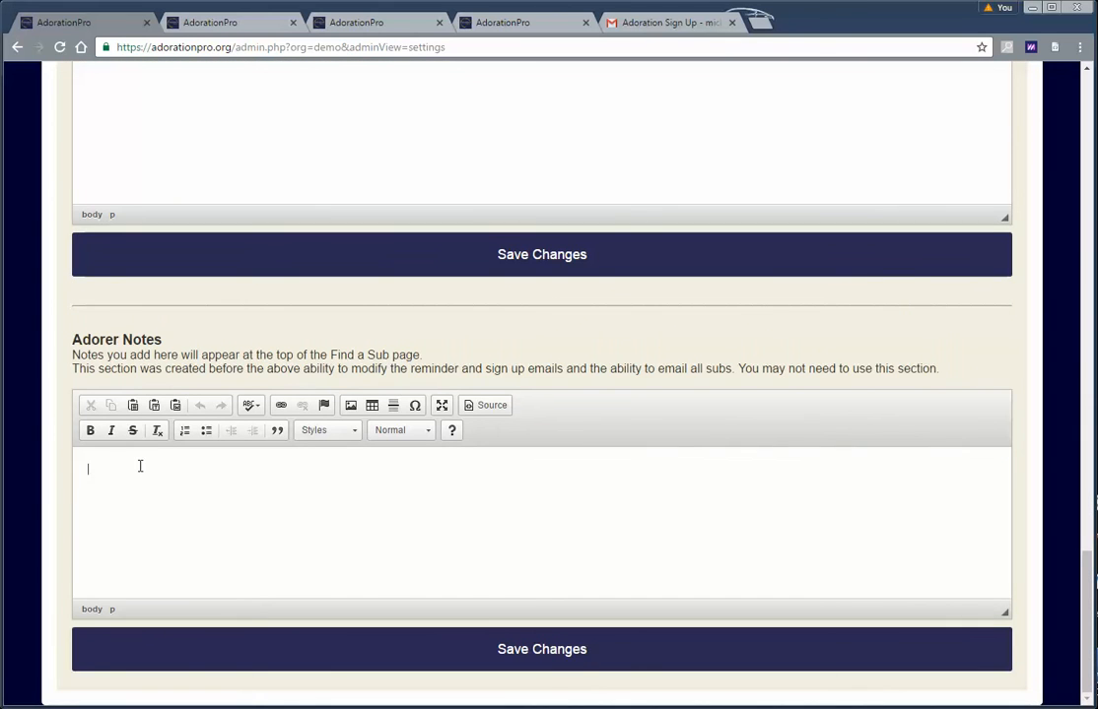
scroll(340, 512, "up", 20)
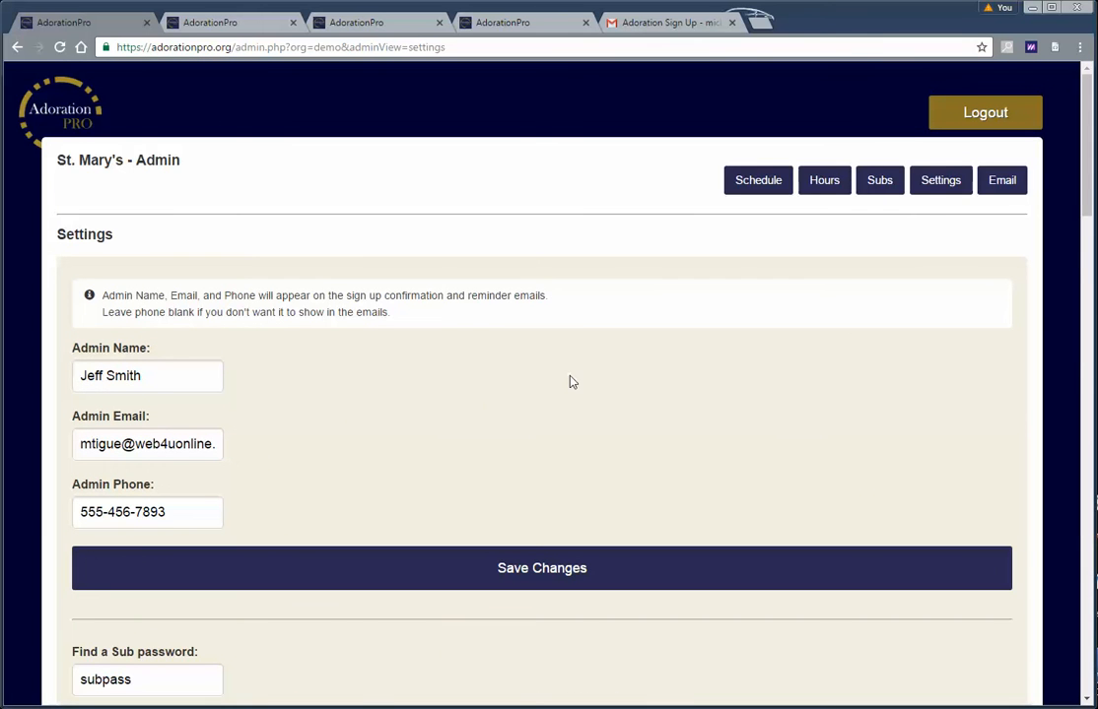
left_click(922, 185)
scroll(292, 401, "down", 5)
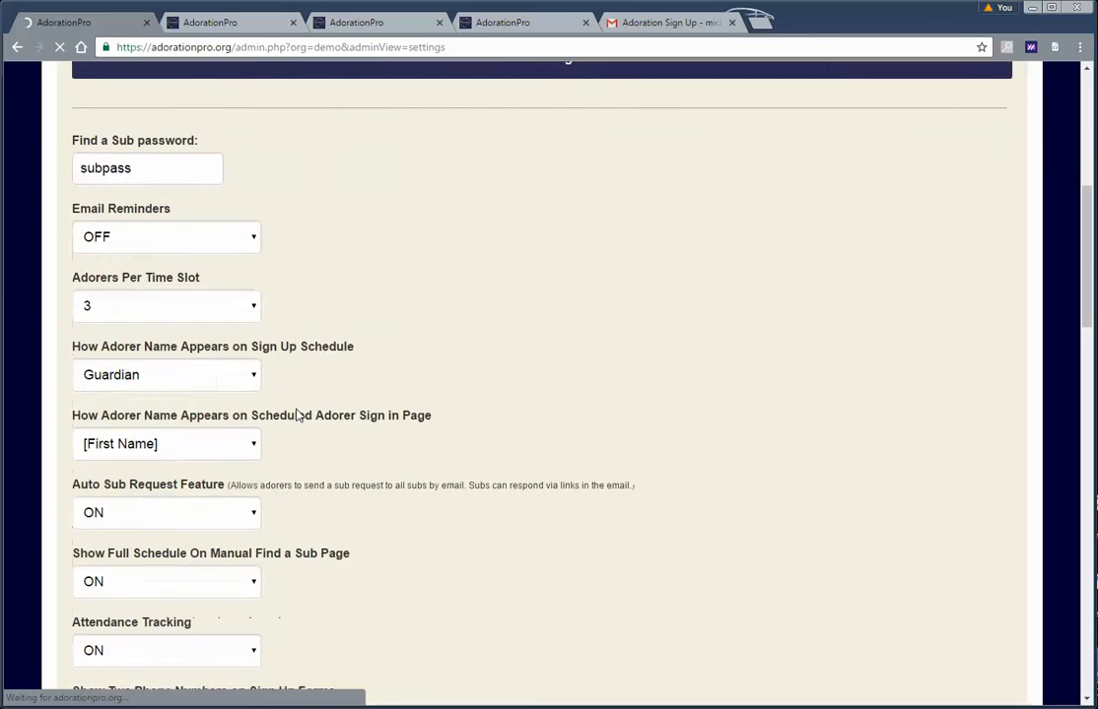
scroll(295, 415, "up", 2)
scroll(186, 475, "down", 2)
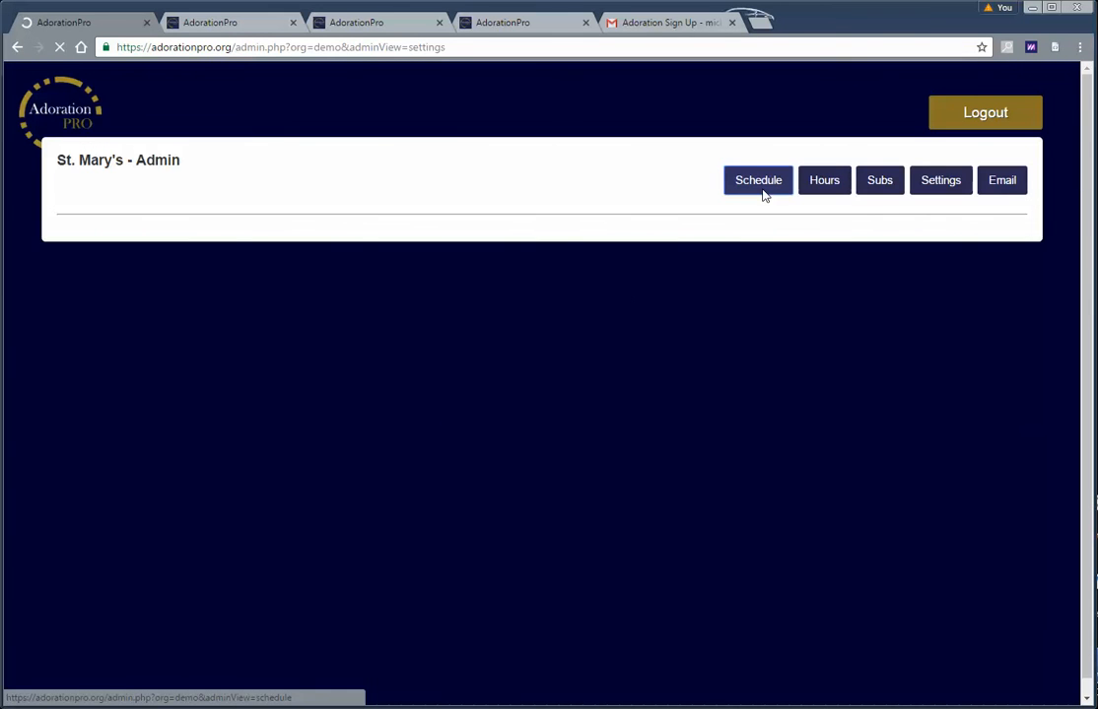
Open the admin Schedule and scroll through the weekly adorers and attendance percentages
left_click(761, 188)
scroll(507, 272, "down", 2)
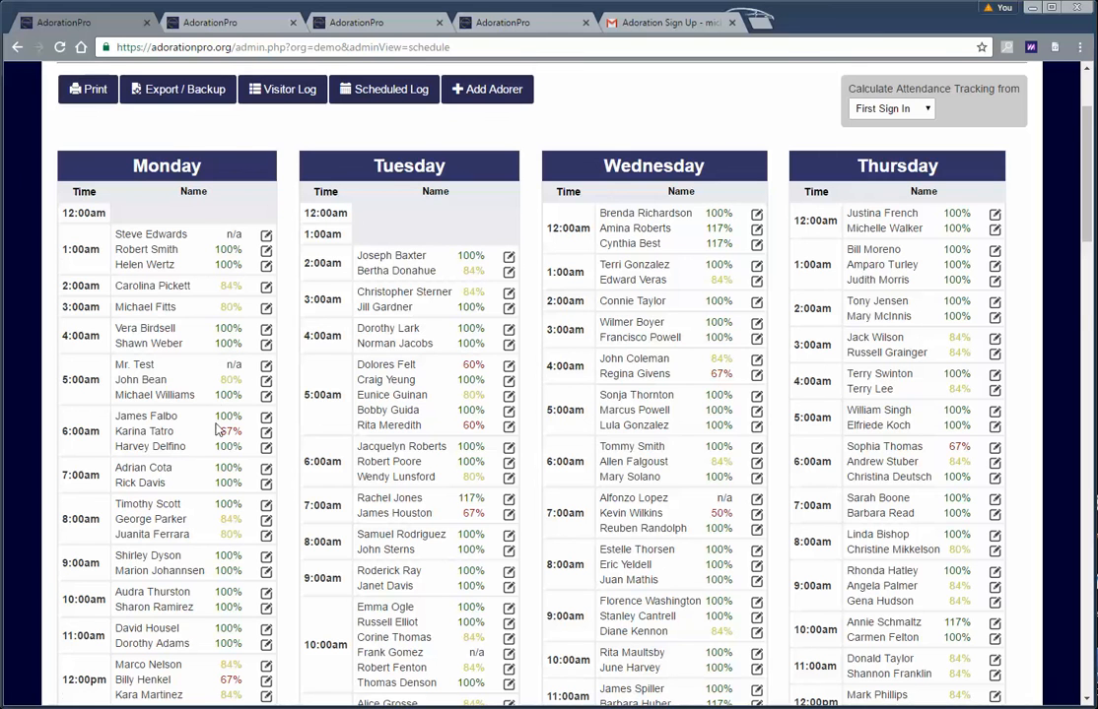
scroll(217, 429, "down", 5)
scroll(292, 335, "up", 6)
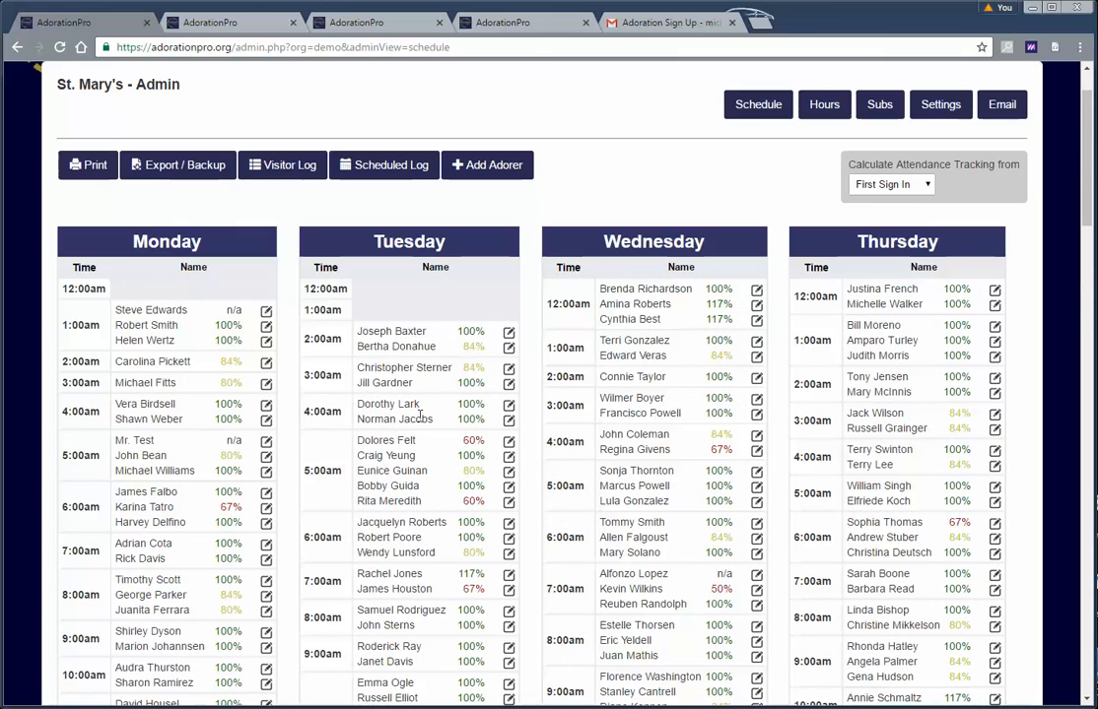
scroll(421, 415, "up", 1)
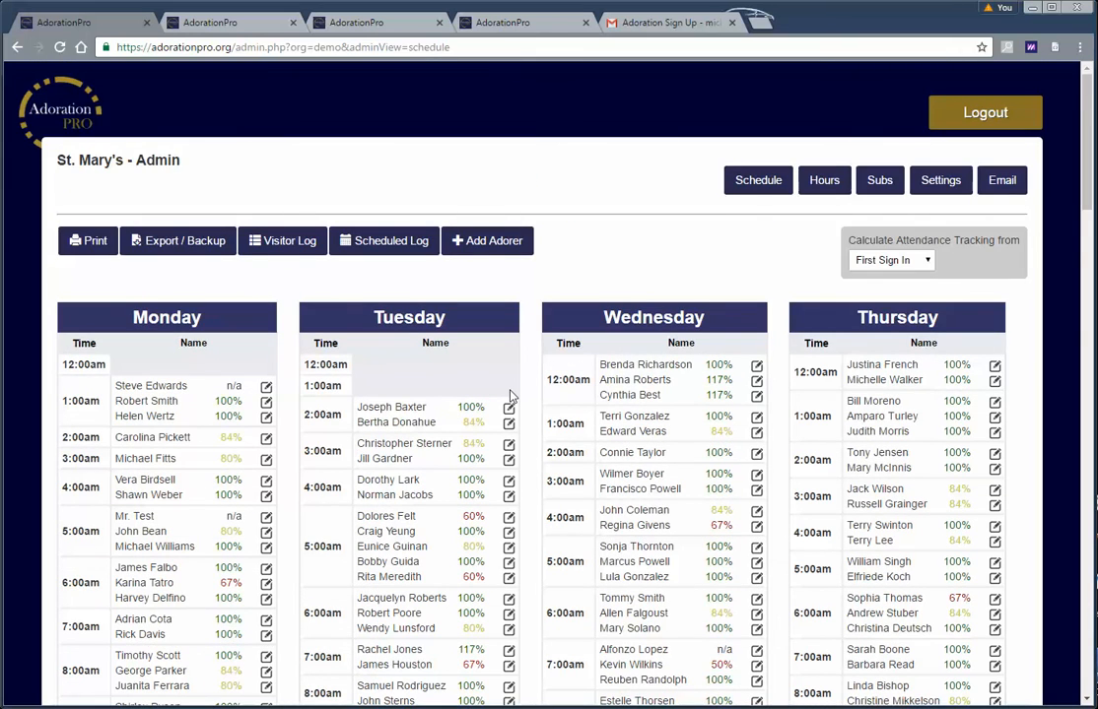
scroll(510, 395, "down", 5)
scroll(392, 399, "up", 3)
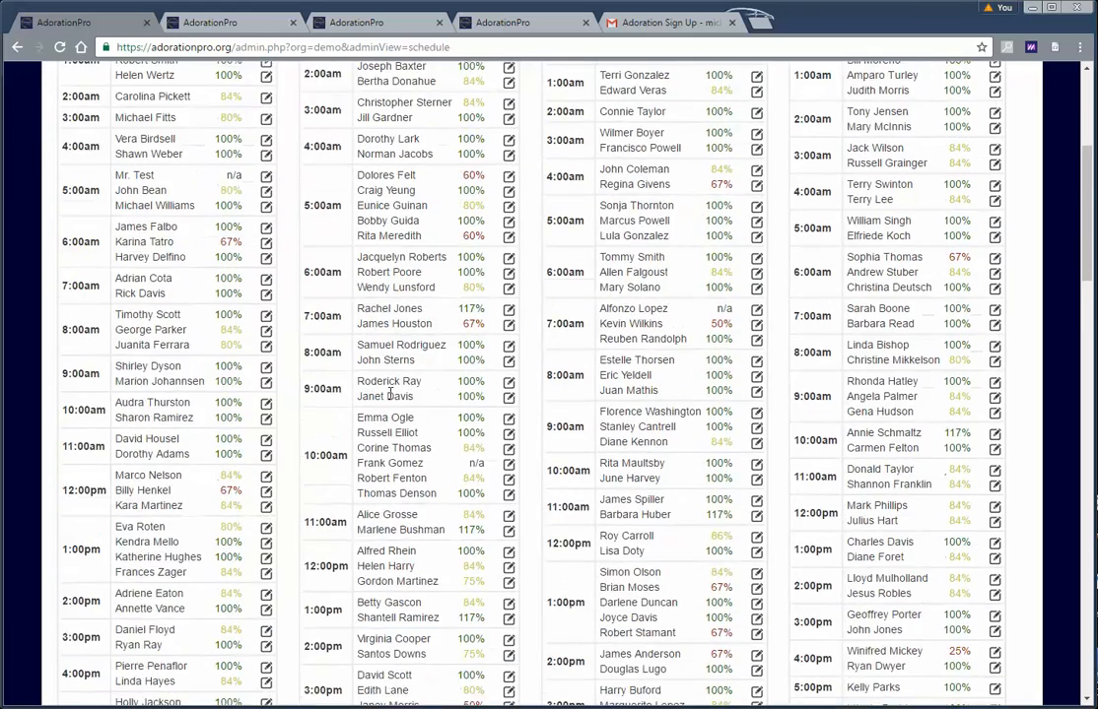
scroll(391, 393, "up", 2)
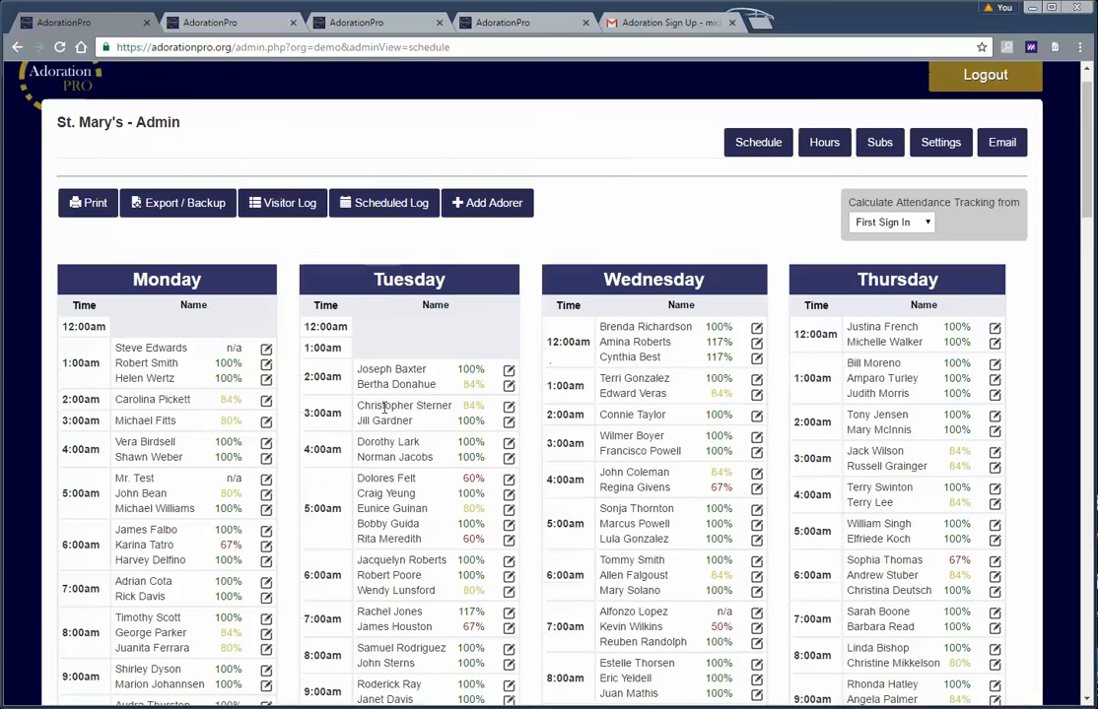
scroll(204, 420, "down", 5)
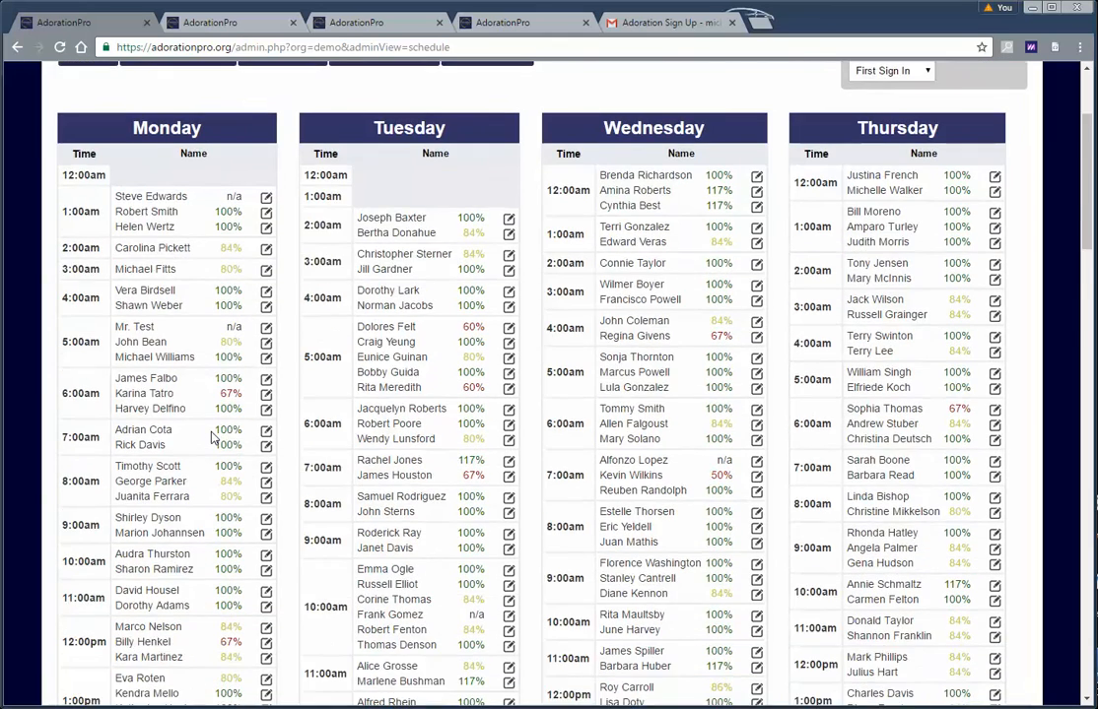
scroll(210, 437, "up", 4)
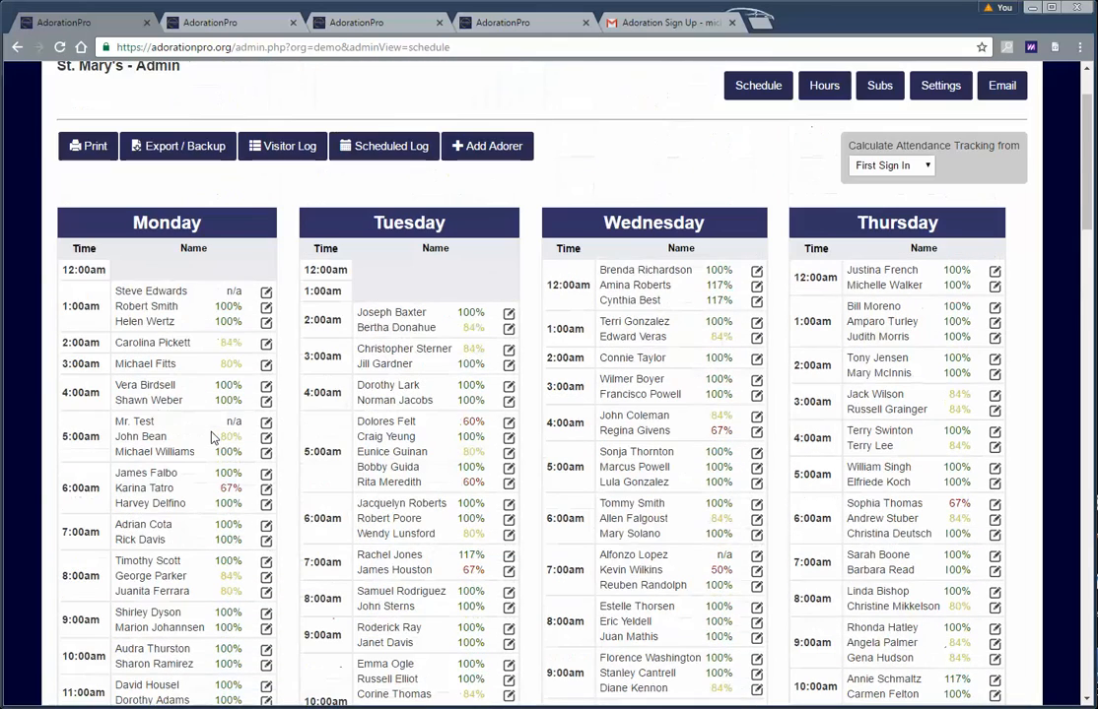
View the Monday 2:00am adorer's Edit Adorer page, then return to the schedule
left_click(266, 345)
scroll(514, 366, "down", 2)
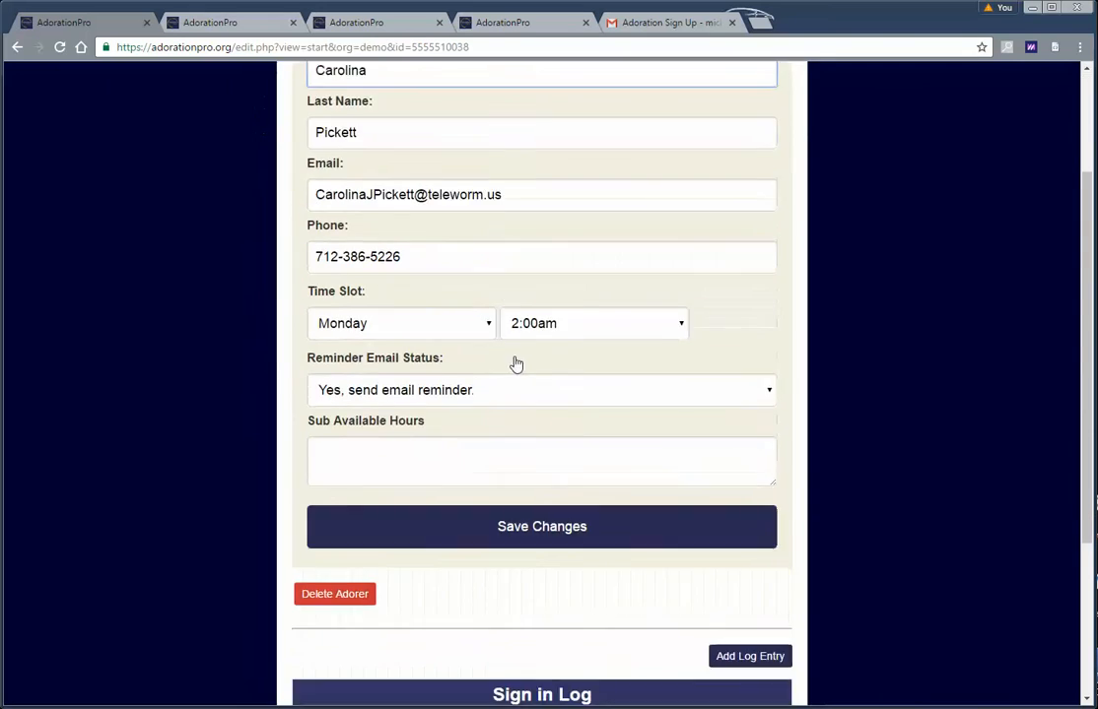
scroll(591, 345, "up", 2)
scroll(575, 355, "down", 6)
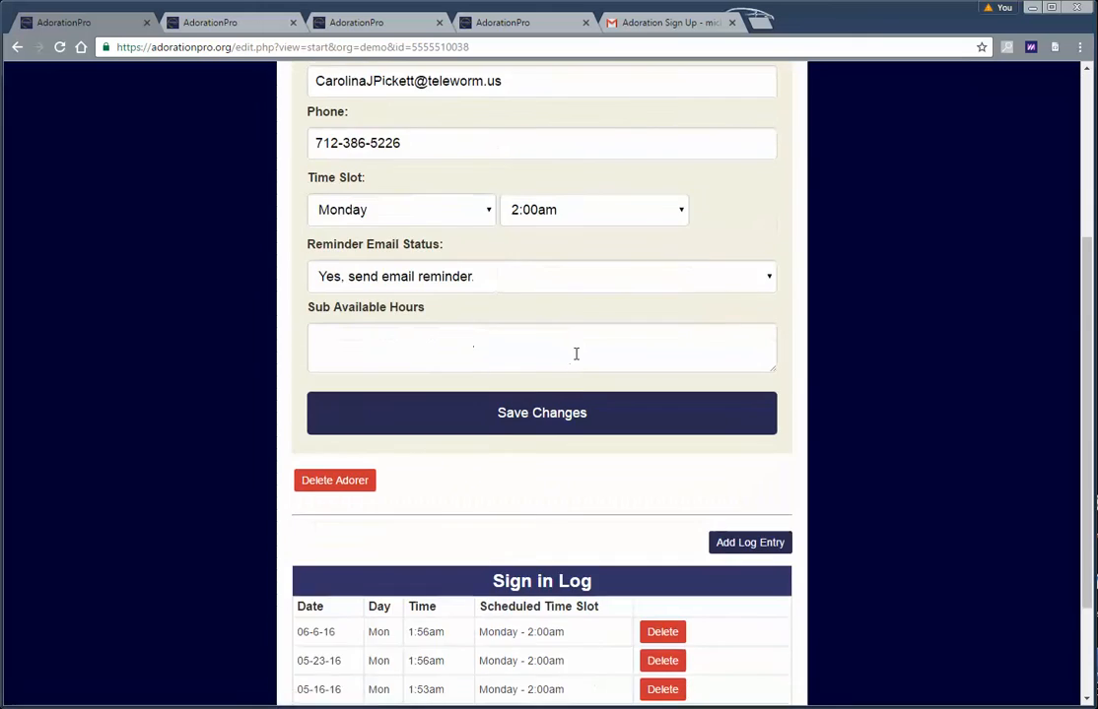
scroll(588, 442, "up", 6)
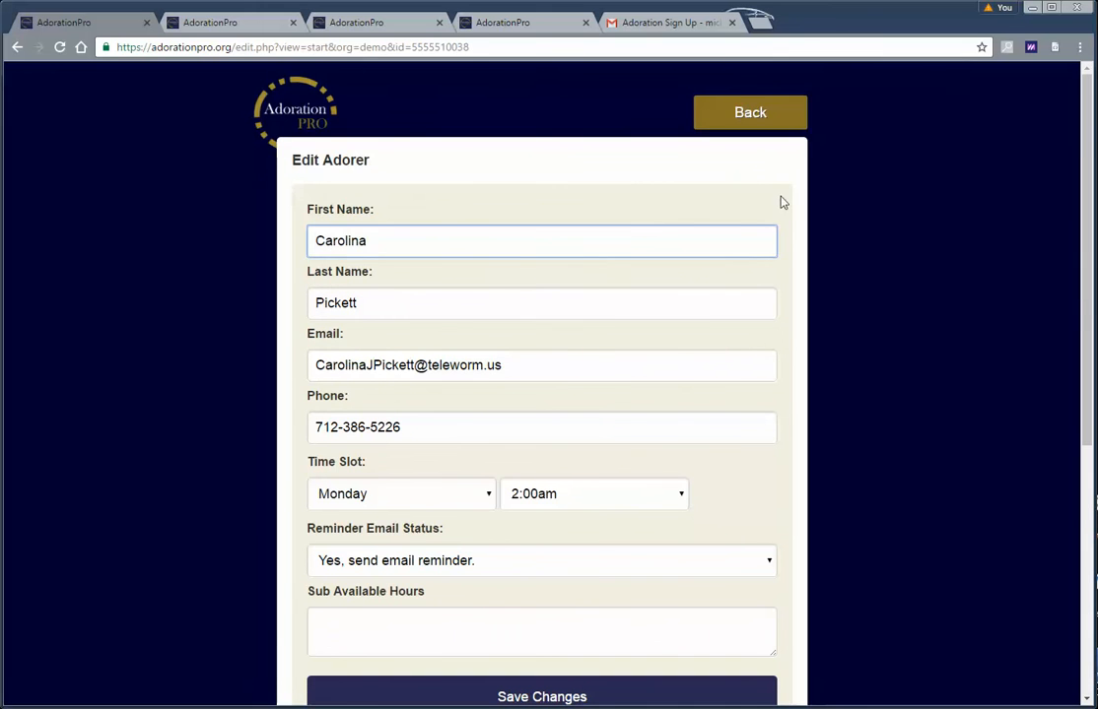
left_click(750, 113)
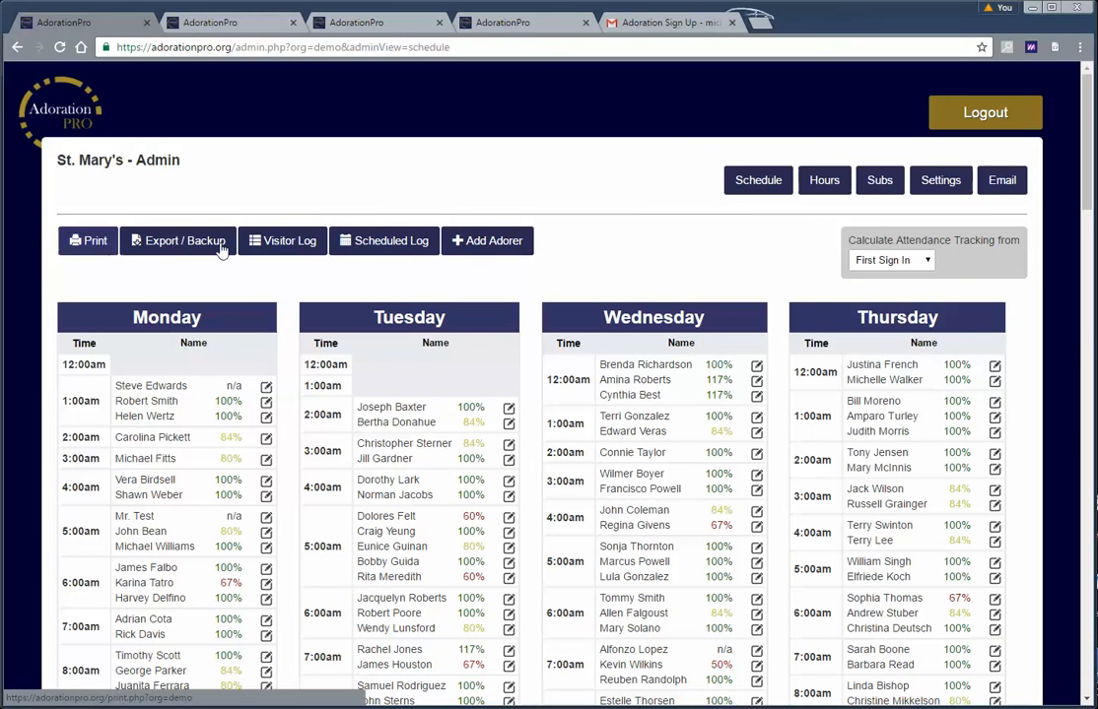
Show the weekly adoration Hours grid and the Subs request log with substitute list
left_click(826, 181)
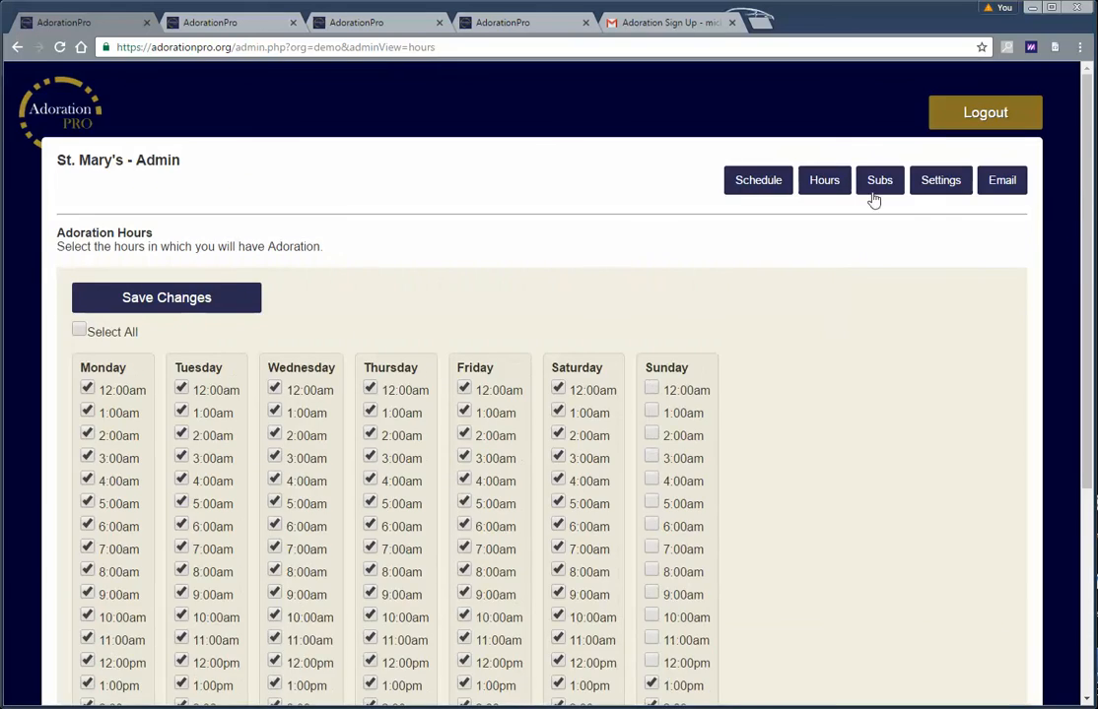
left_click(878, 182)
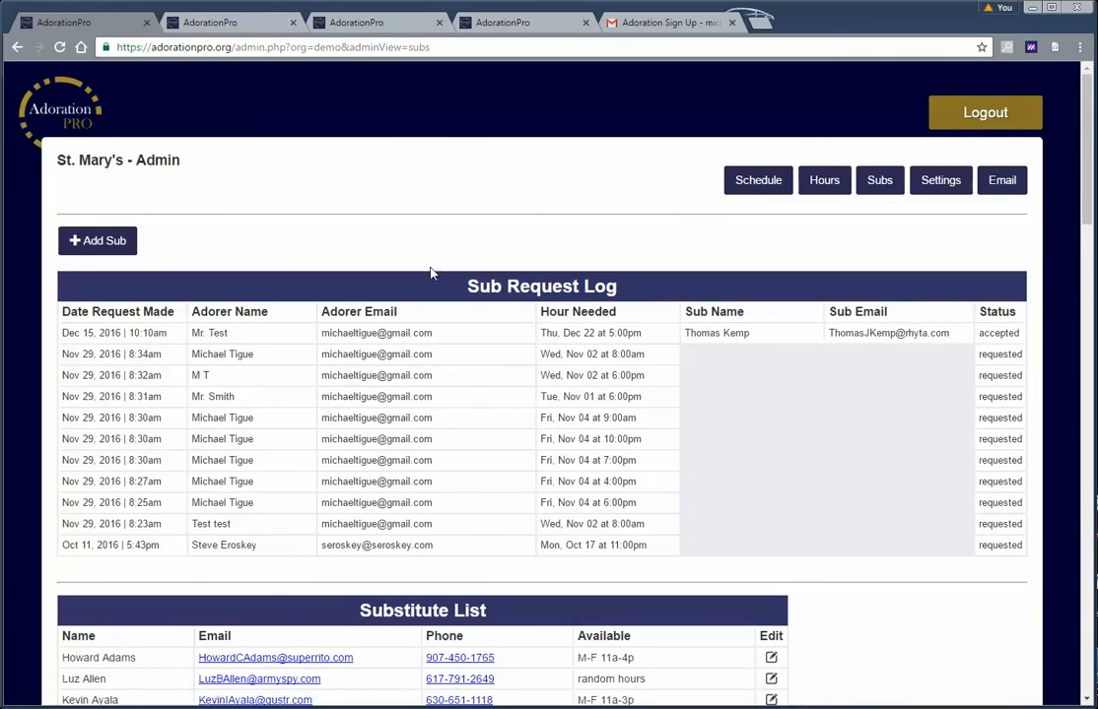
scroll(431, 274, "down", 3)
scroll(519, 468, "up", 2)
scroll(519, 468, "up", 2)
Open Settings and the adorer Email form, then return to St. Mary's Find a Substitute page
left_click(939, 182)
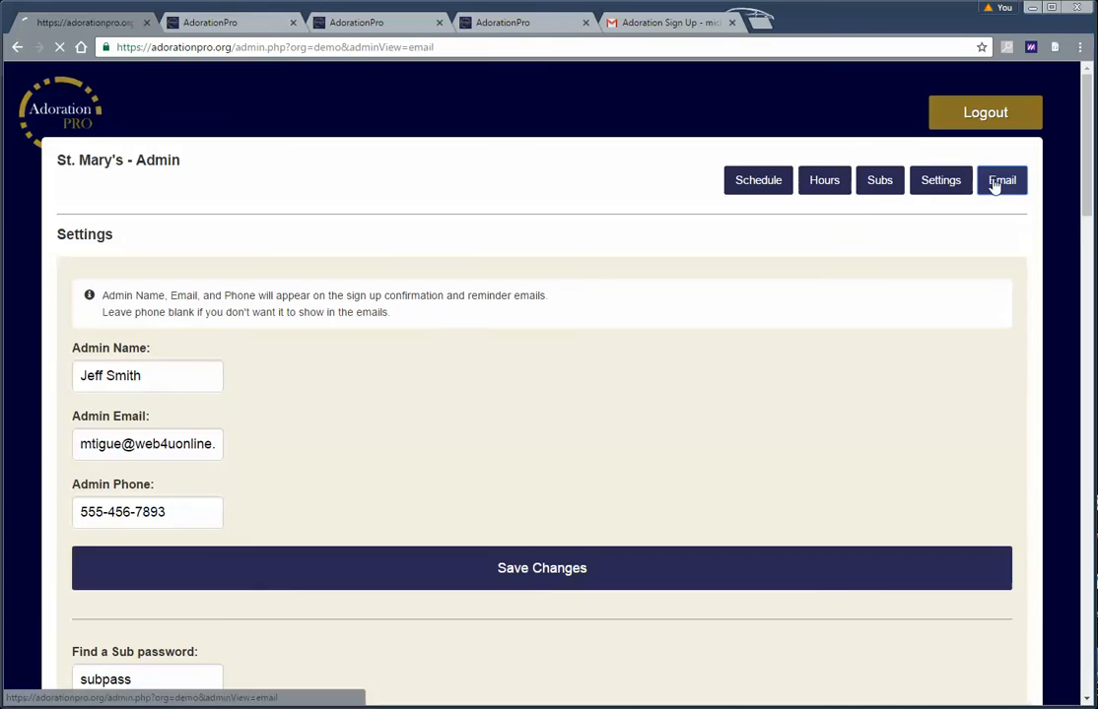
left_click(993, 181)
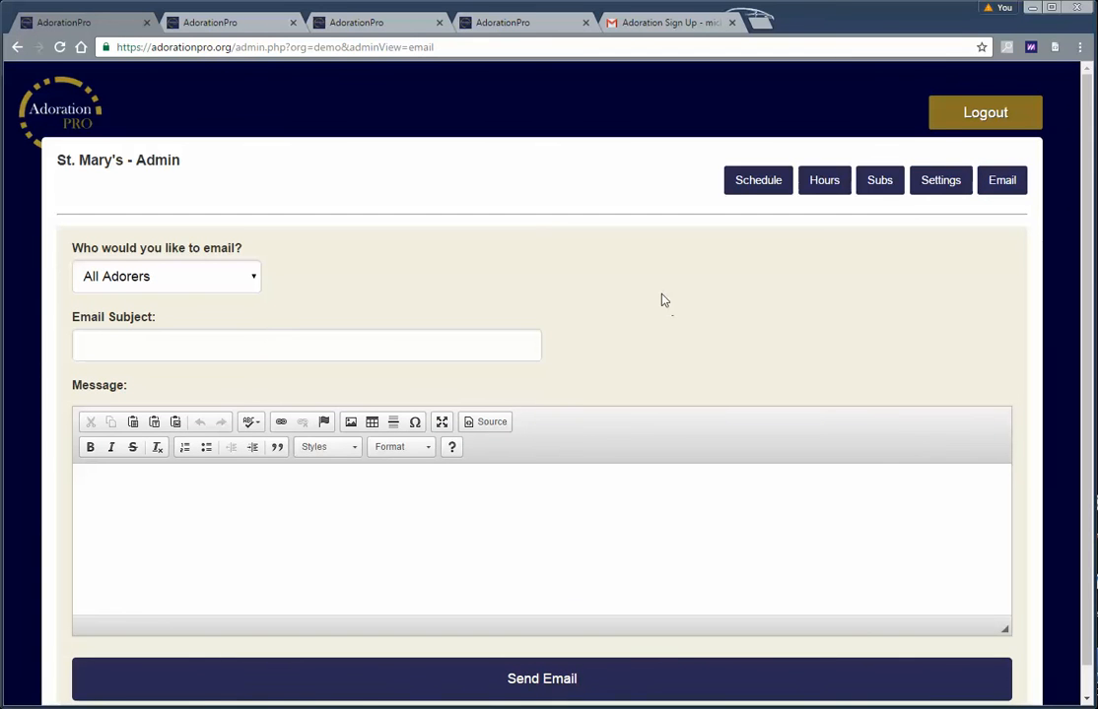
left_click(246, 23)
left_click(768, 117)
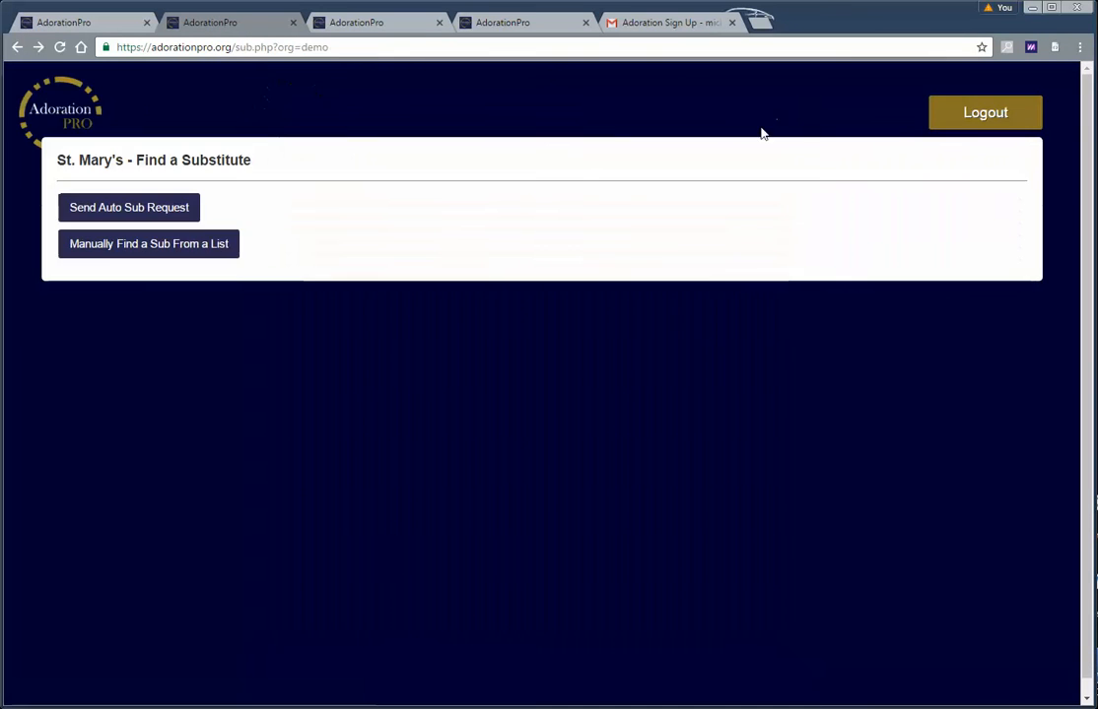
Log out and view the Scheduled Adorer Sign In form, then return to the home page
left_click(960, 117)
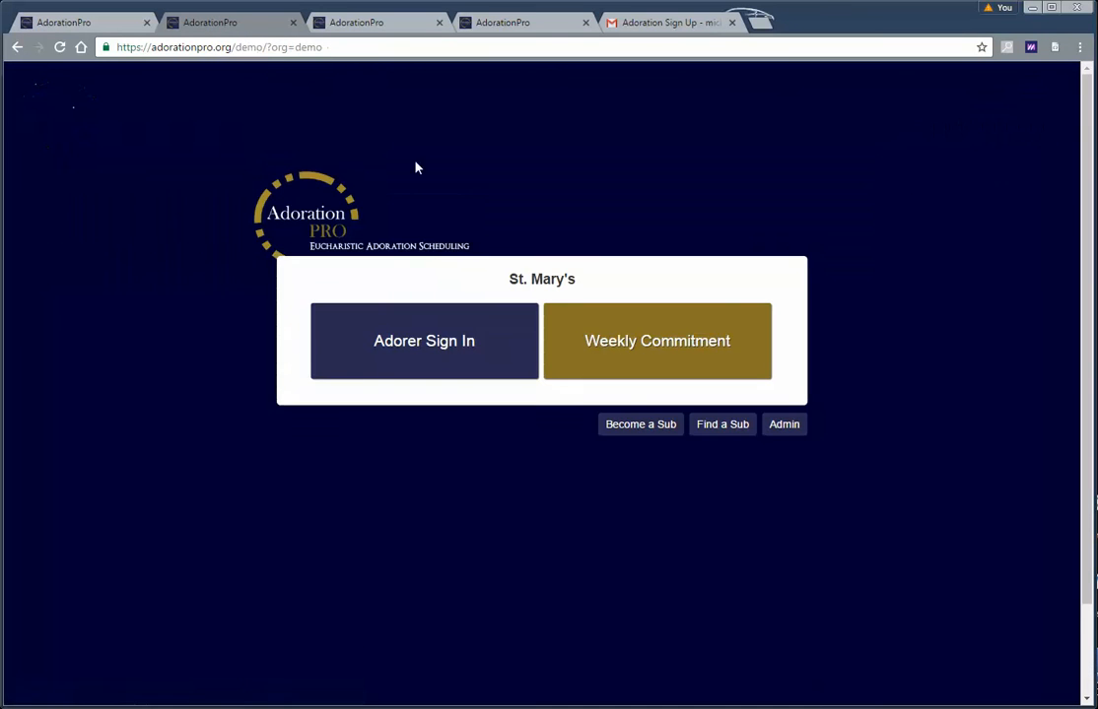
left_click(416, 348)
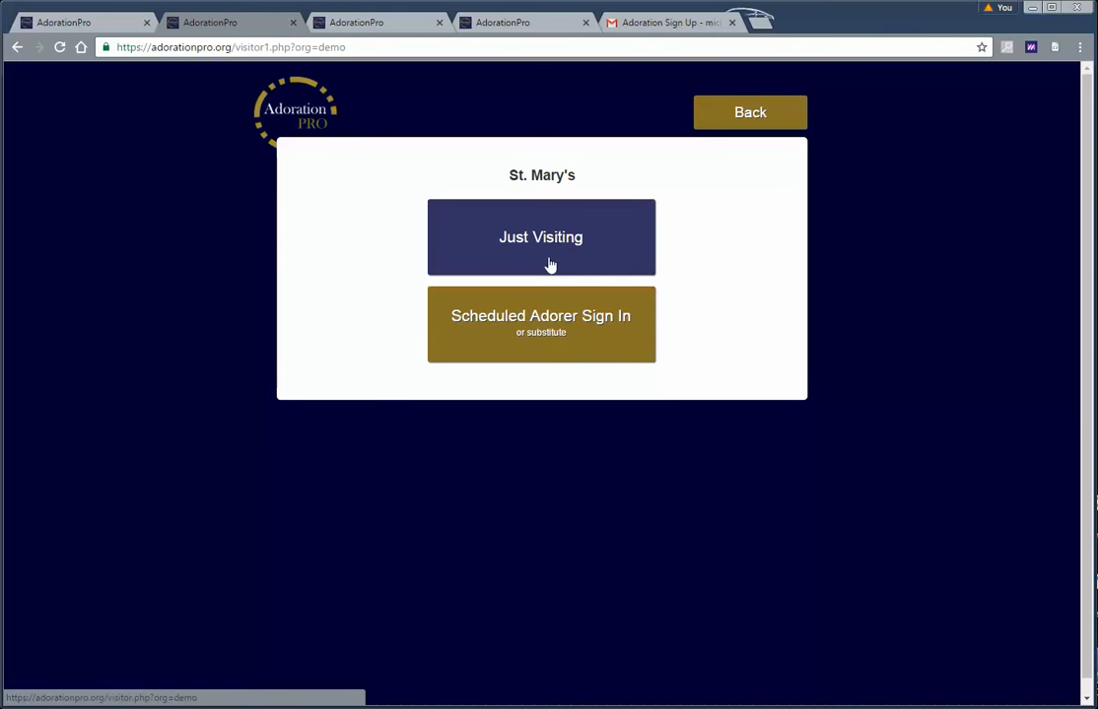
left_click(533, 335)
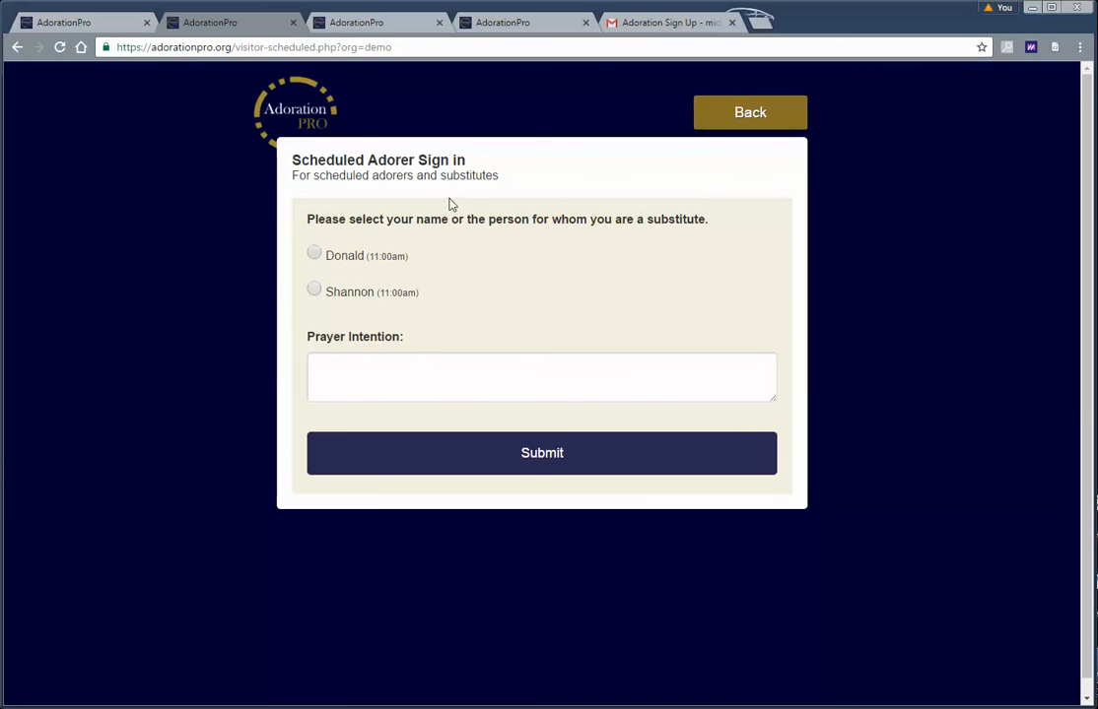
left_click(748, 123)
left_click(747, 122)
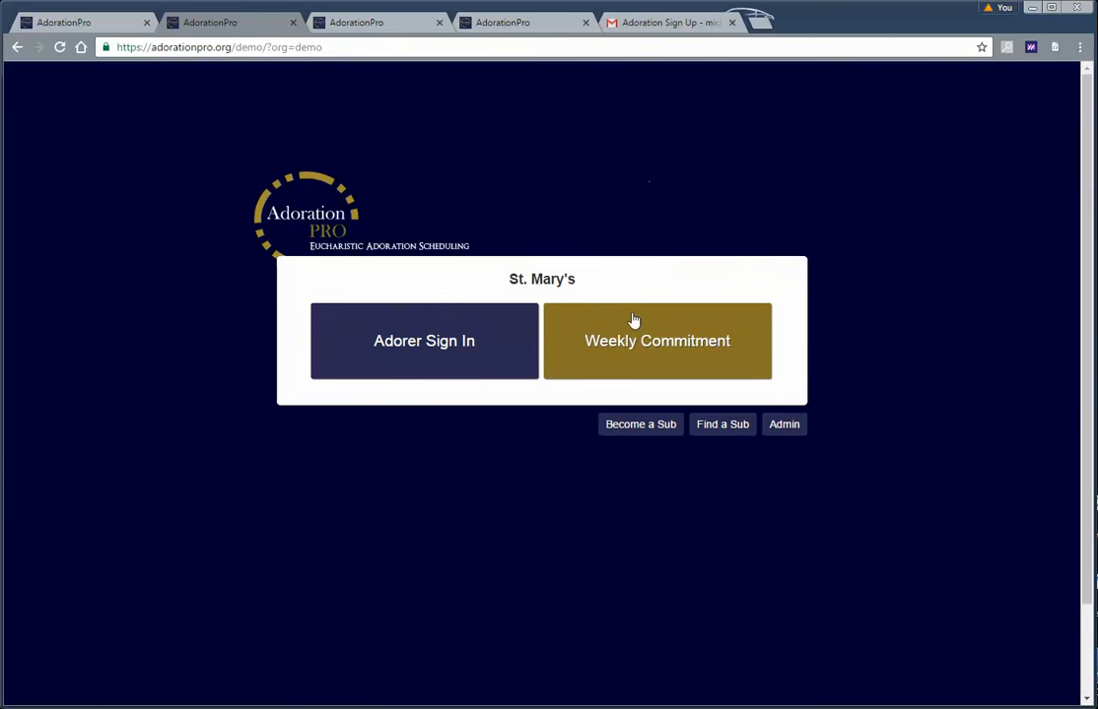
Browse the Weekly Commitment signup schedule and go back to the public home page
left_click(641, 344)
scroll(262, 387, "down", 1)
scroll(262, 388, "up", 1)
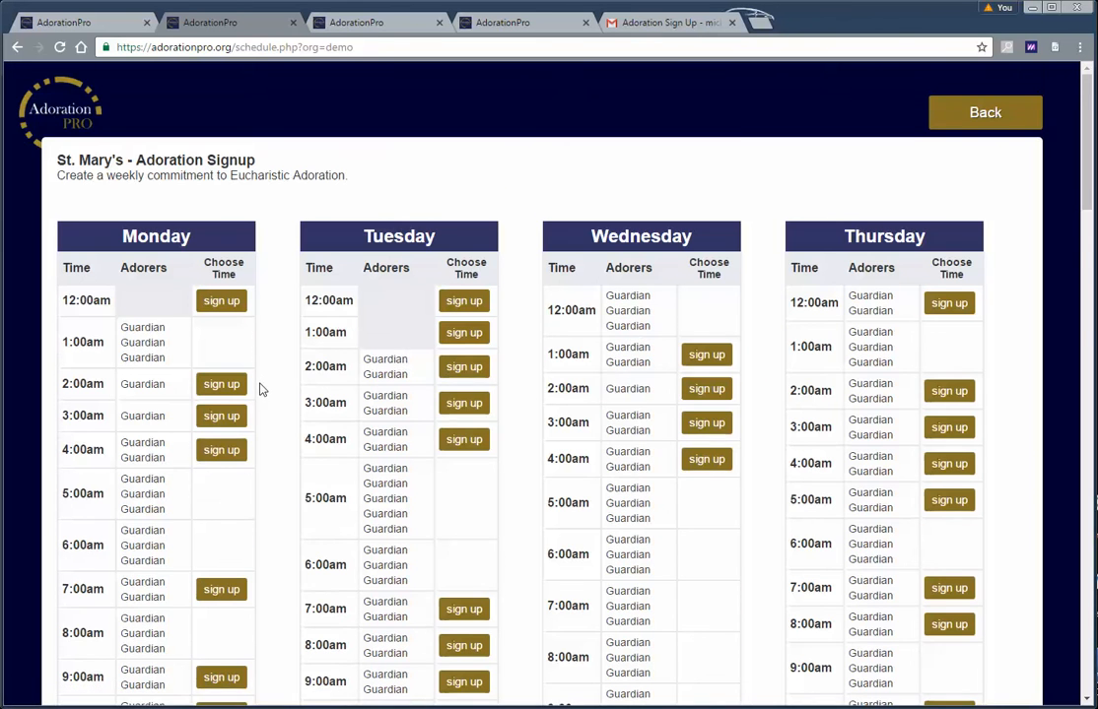
scroll(260, 391, "down", 3)
scroll(260, 394, "up", 4)
left_click(962, 126)
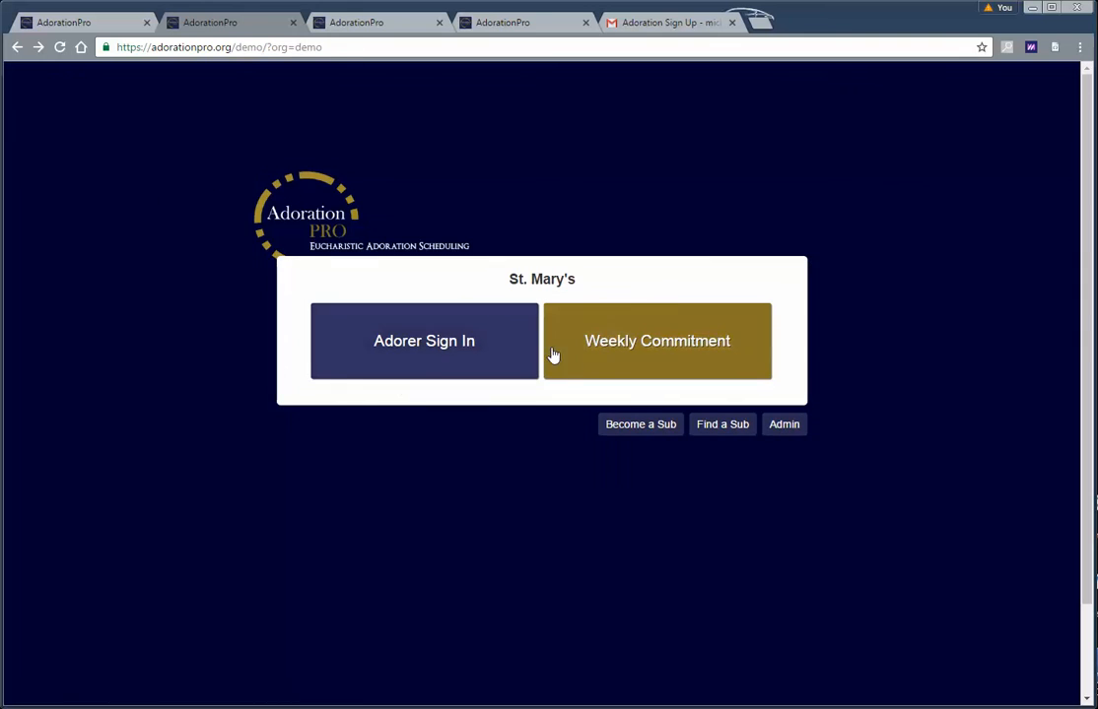
left_click(664, 353)
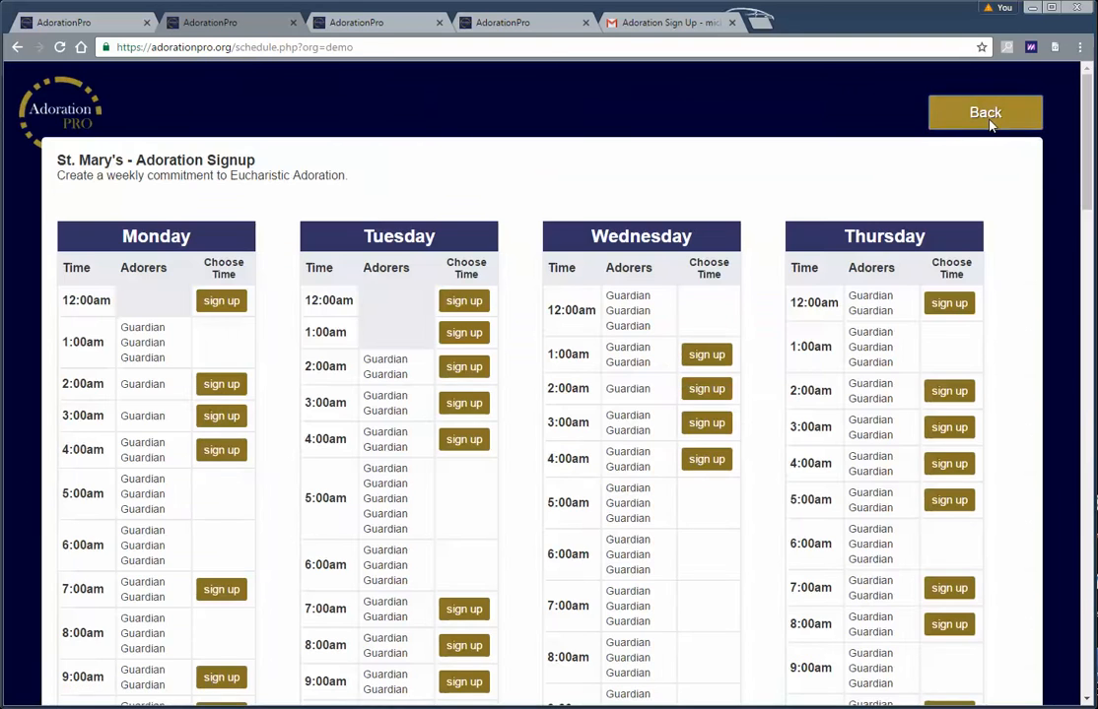
left_click(988, 120)
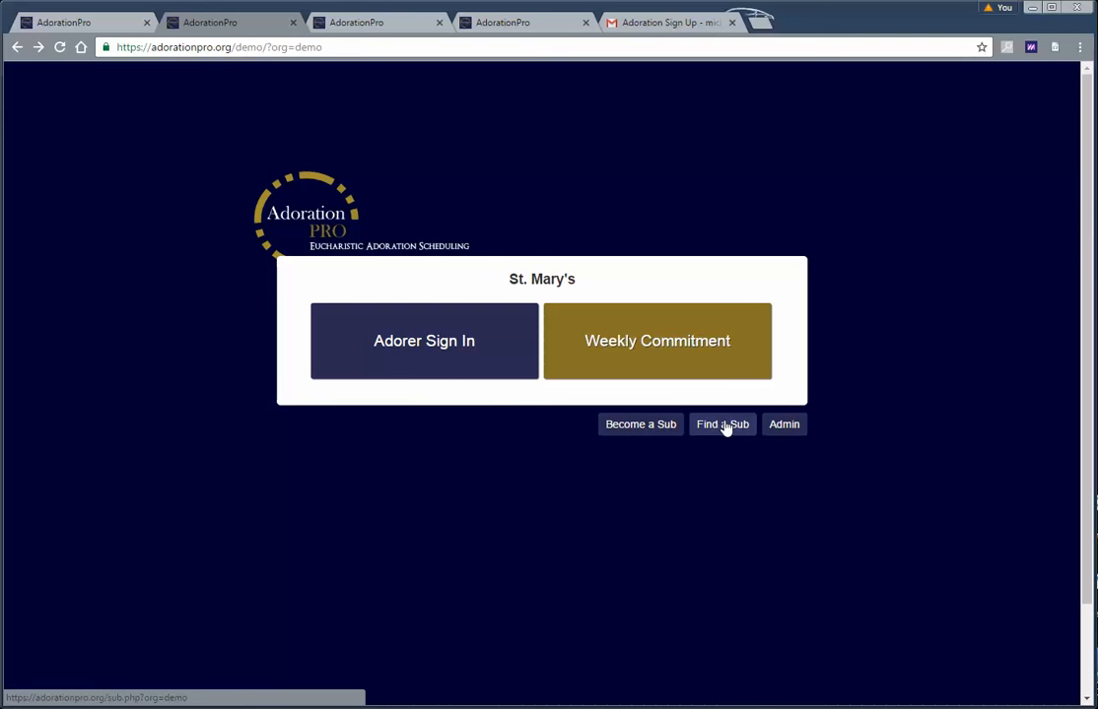